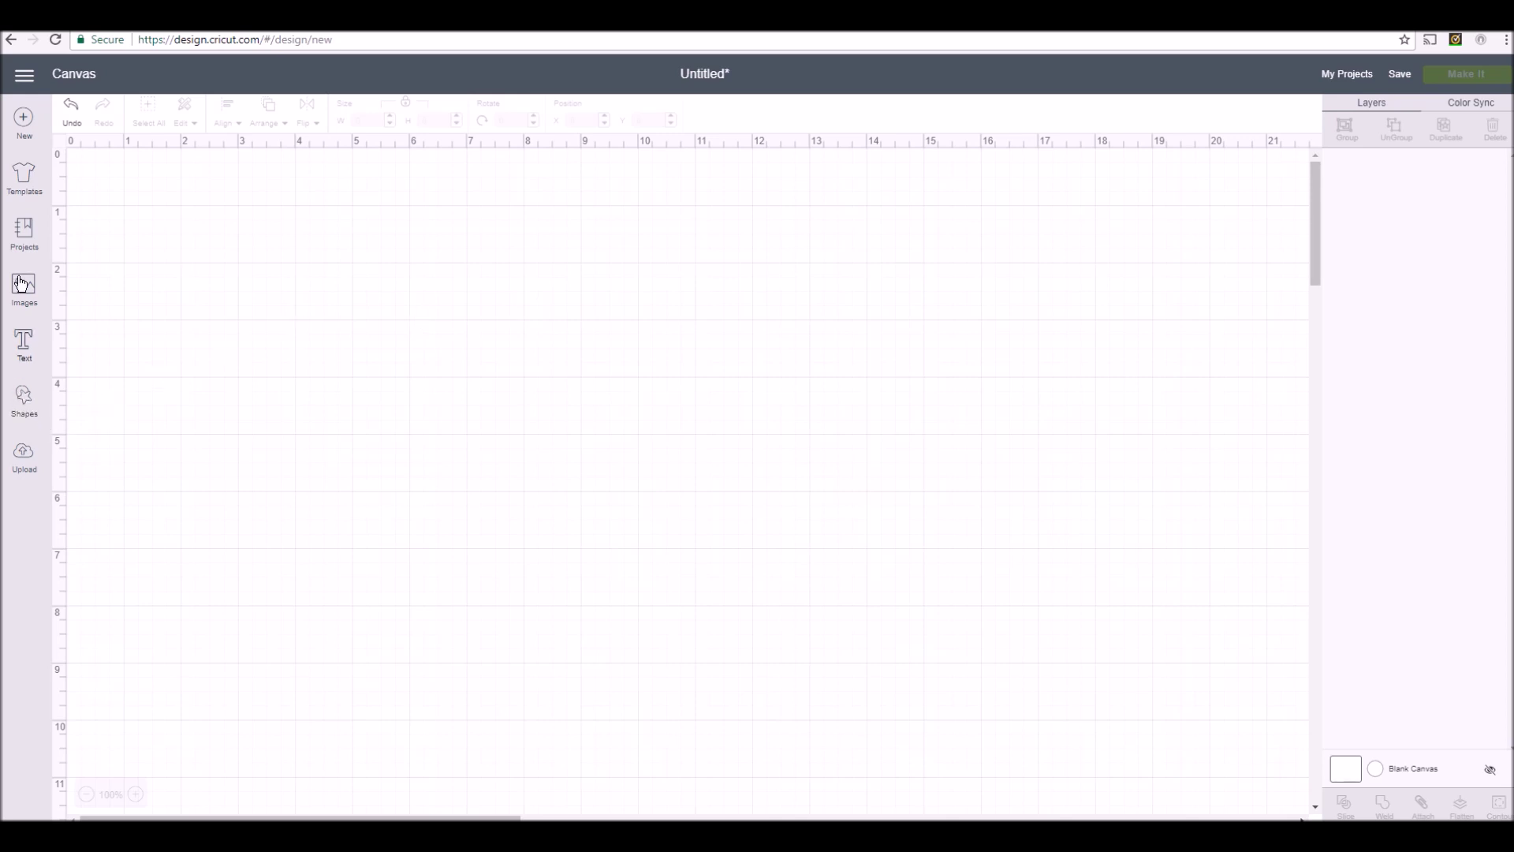
Insert a square shape and move it to about X 1.35, Y 1.06 inches on the canvas
{"action": "left_click", "coordinate": [22, 406]}
{"action": "left_click", "coordinate": [87, 290]}
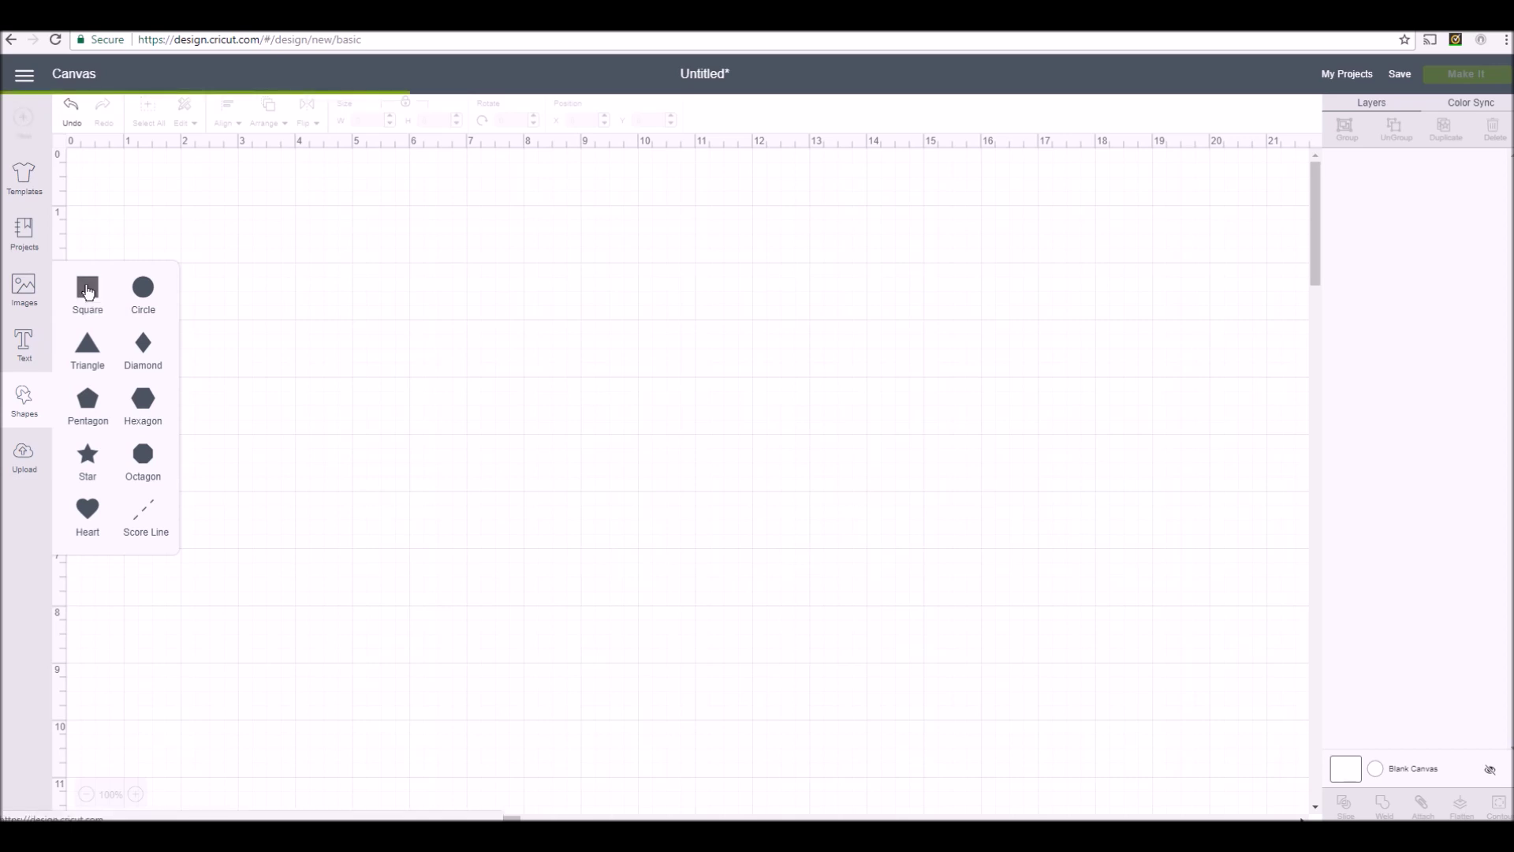
{"action": "left_click", "coordinate": [279, 319]}
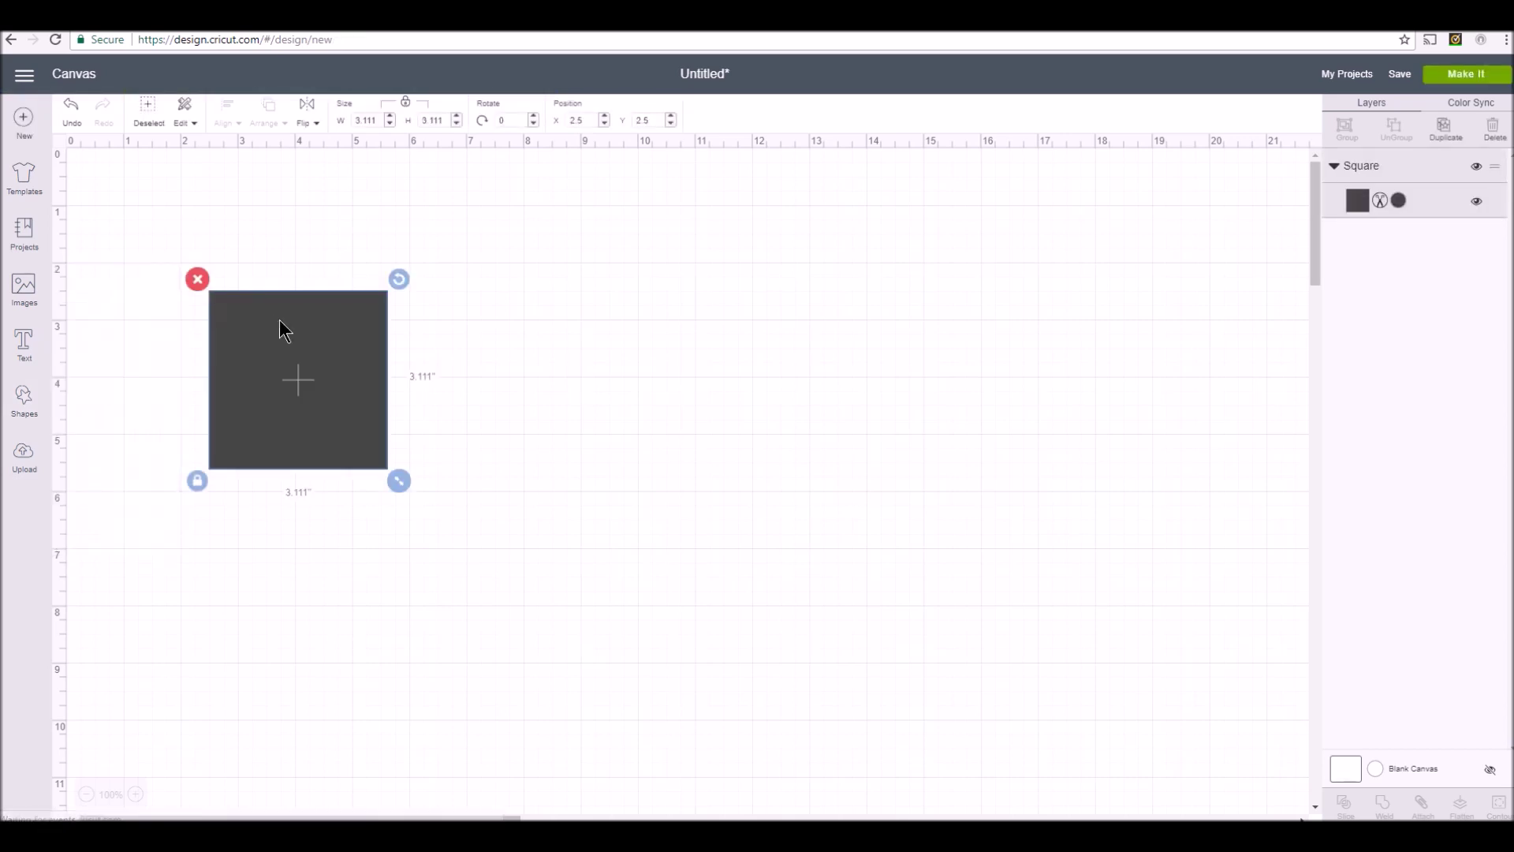
{"action": "left_click_drag", "start_coordinate": [280, 321], "coordinate": [214, 236]}
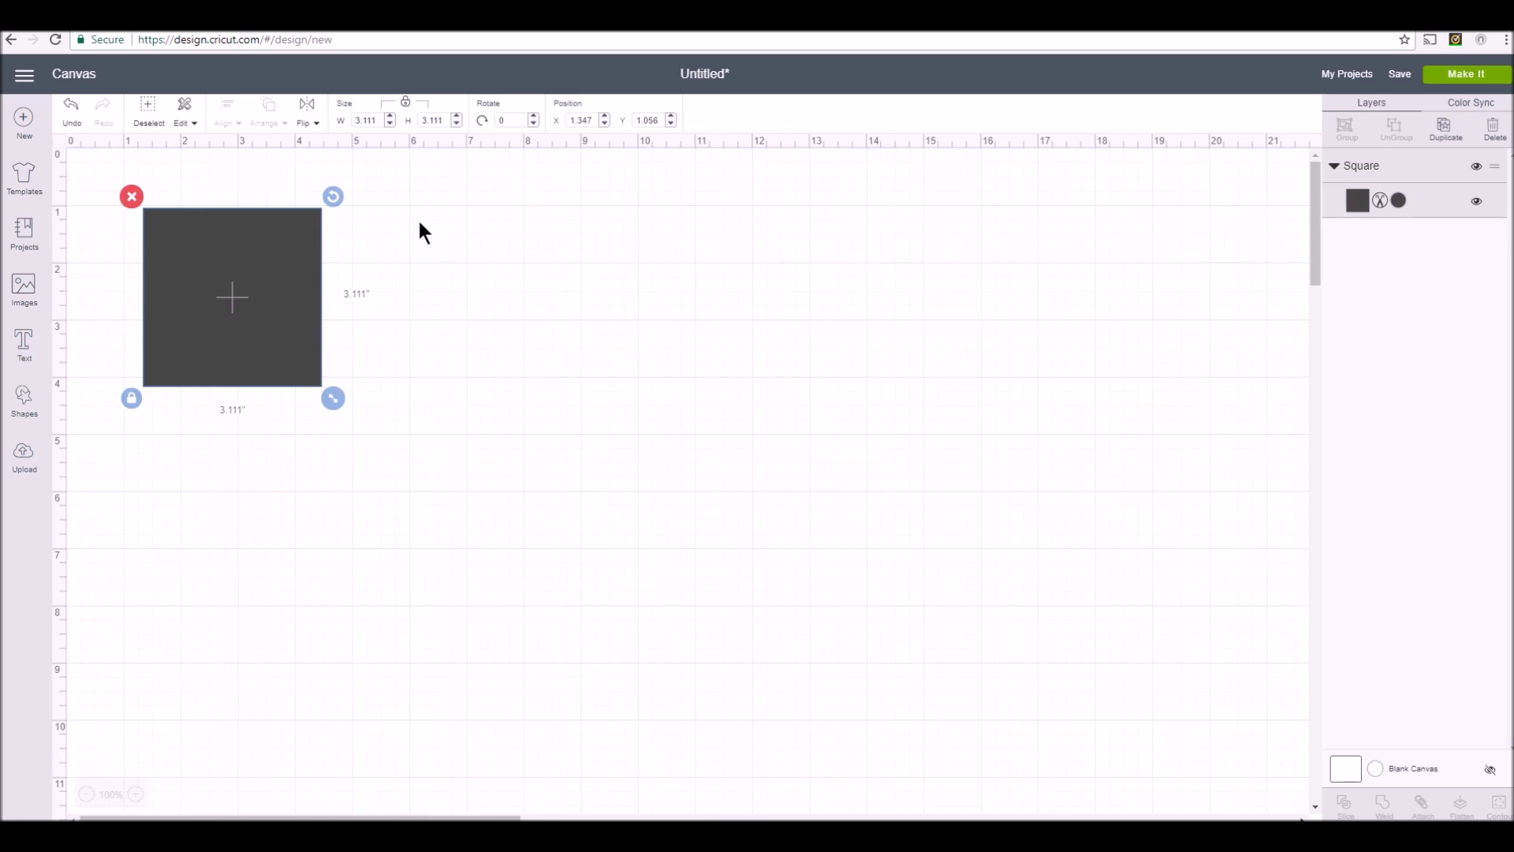
Set the square's layer to Print and duplicate the square
{"action": "left_click", "coordinate": [1358, 202]}
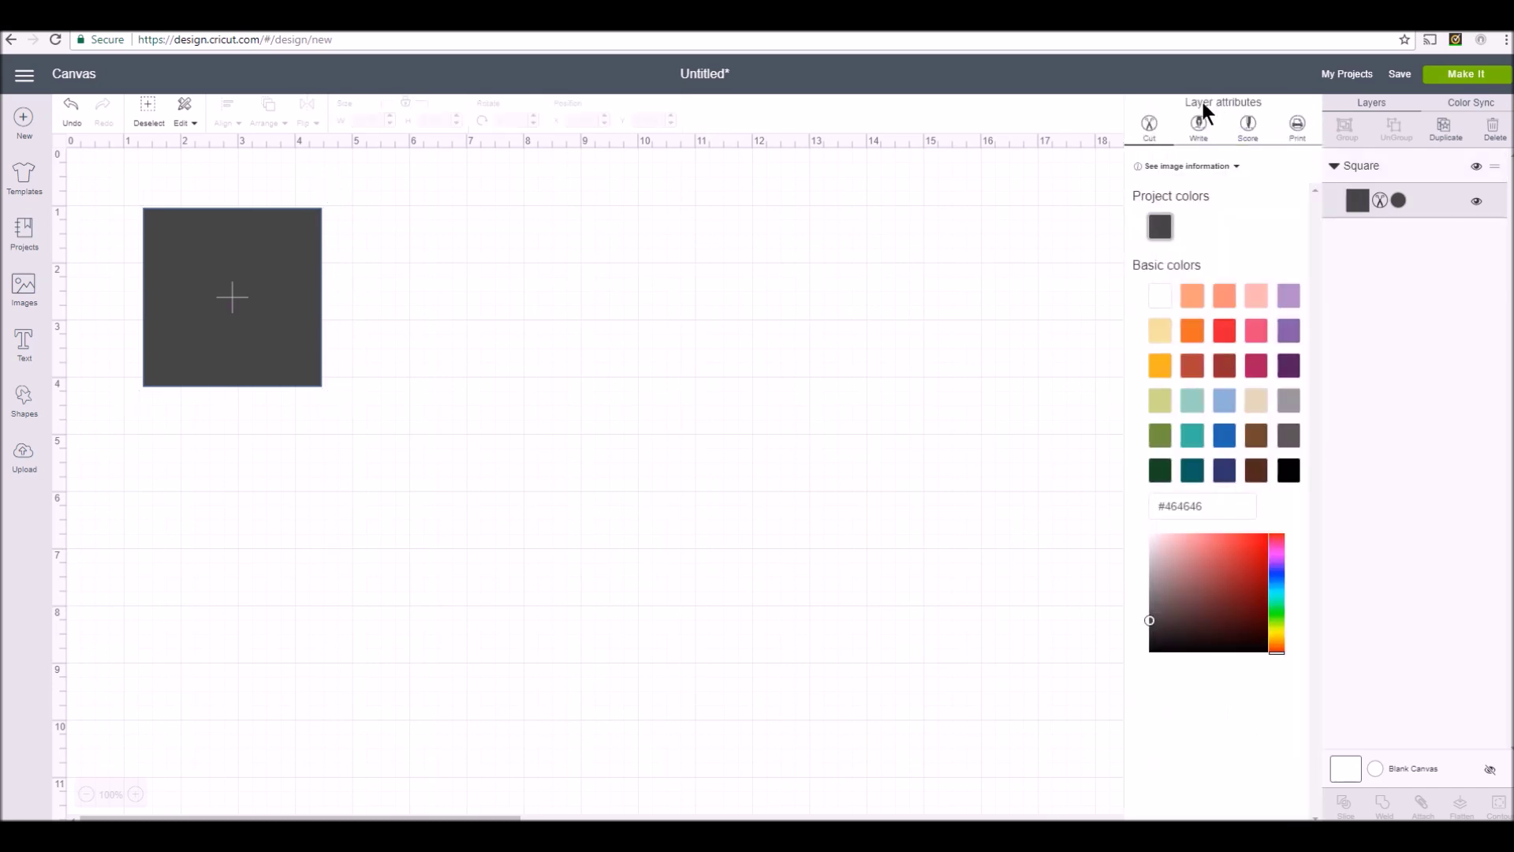
{"action": "left_click", "coordinate": [1298, 126]}
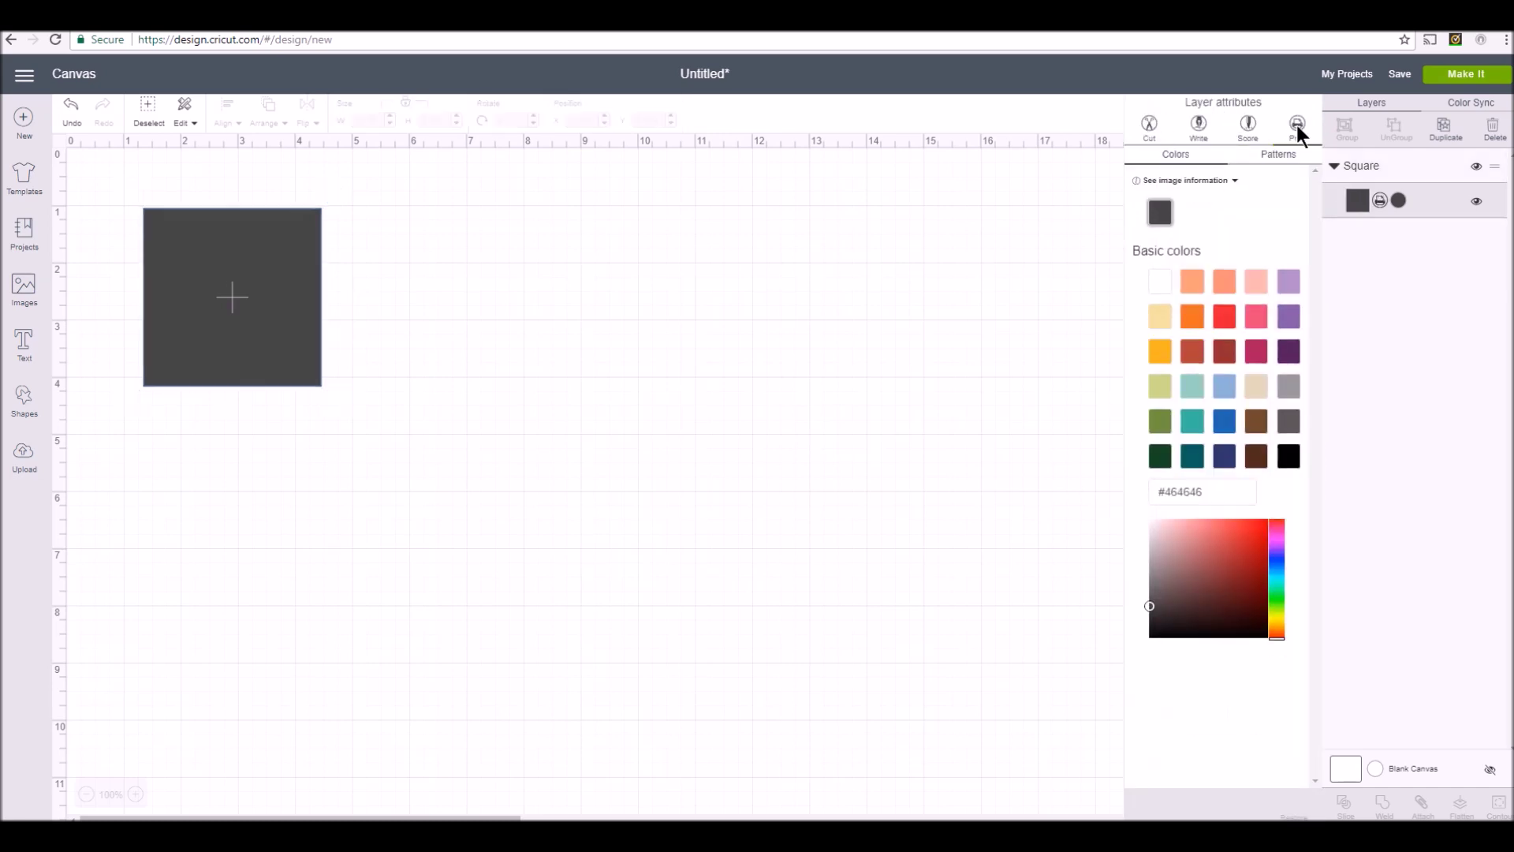
{"action": "left_click", "coordinate": [290, 281]}
{"action": "right_click", "coordinate": [291, 281]}
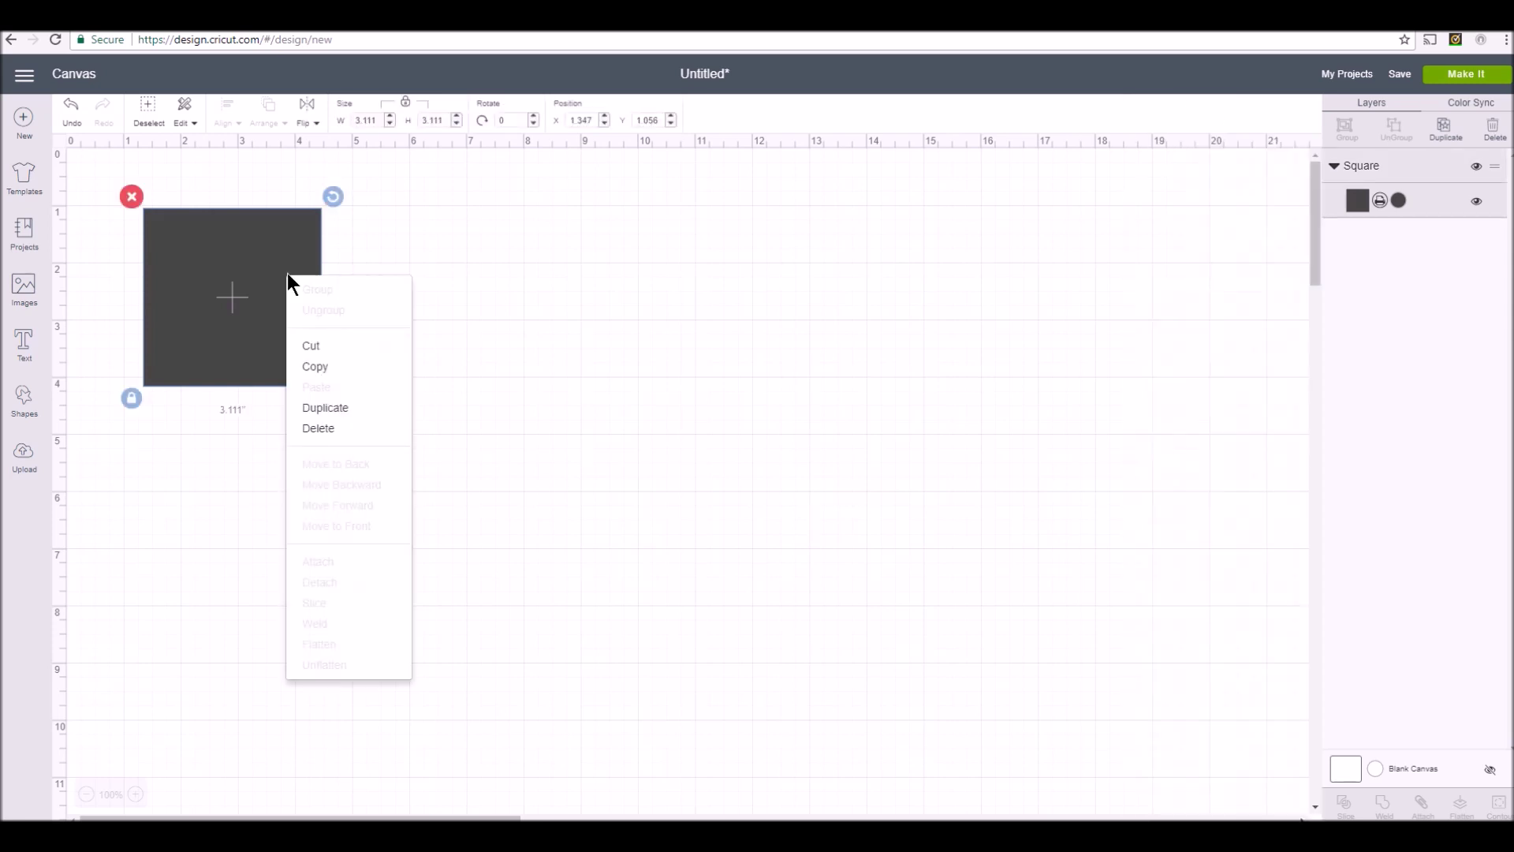
{"action": "left_click", "coordinate": [316, 406]}
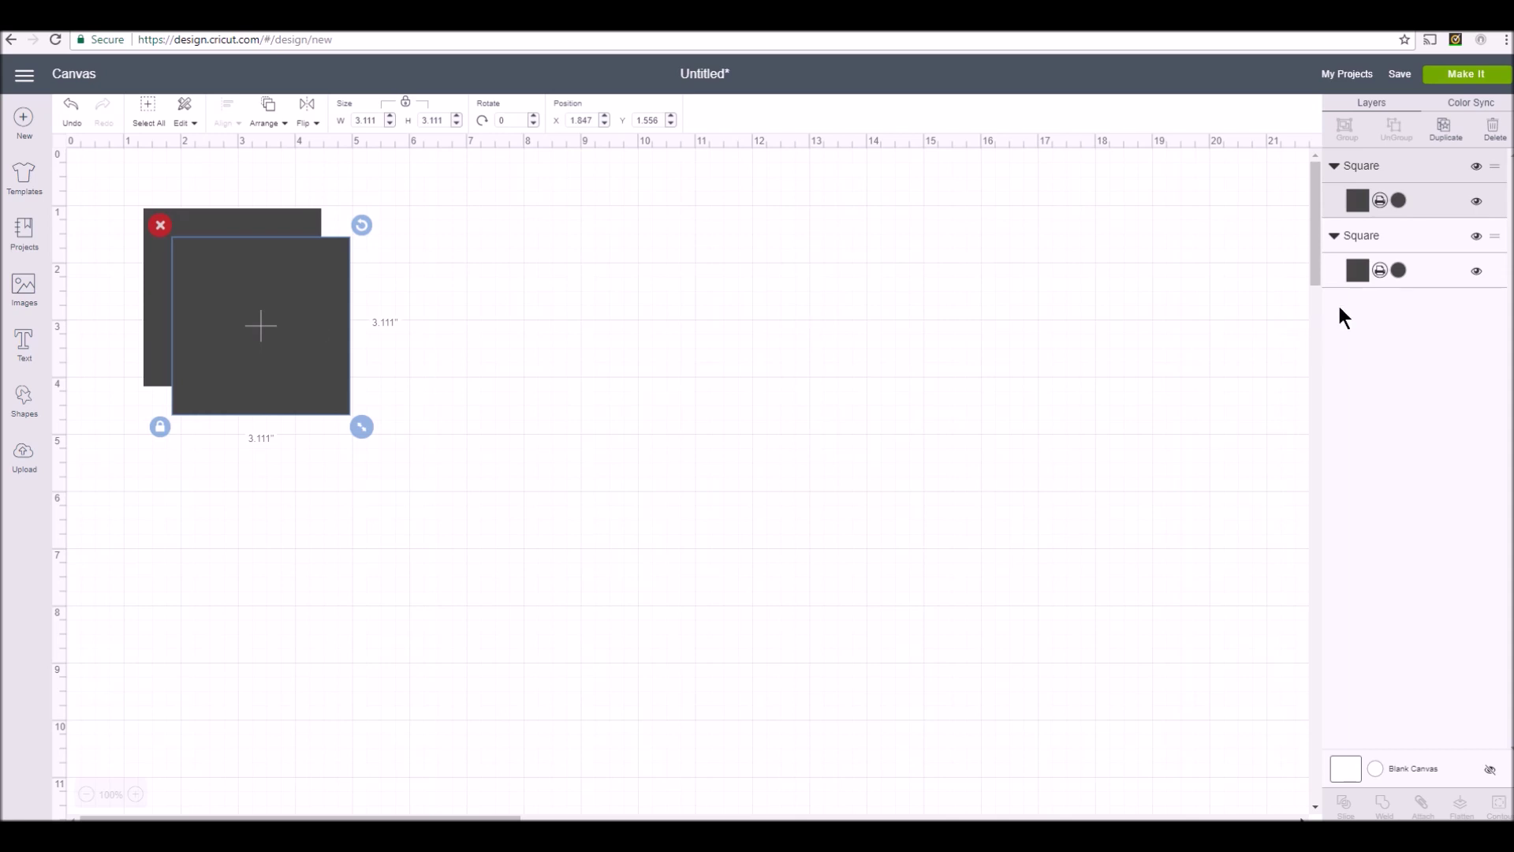
Change the colour of the duplicated square to White
{"action": "right_click", "coordinate": [1361, 193]}
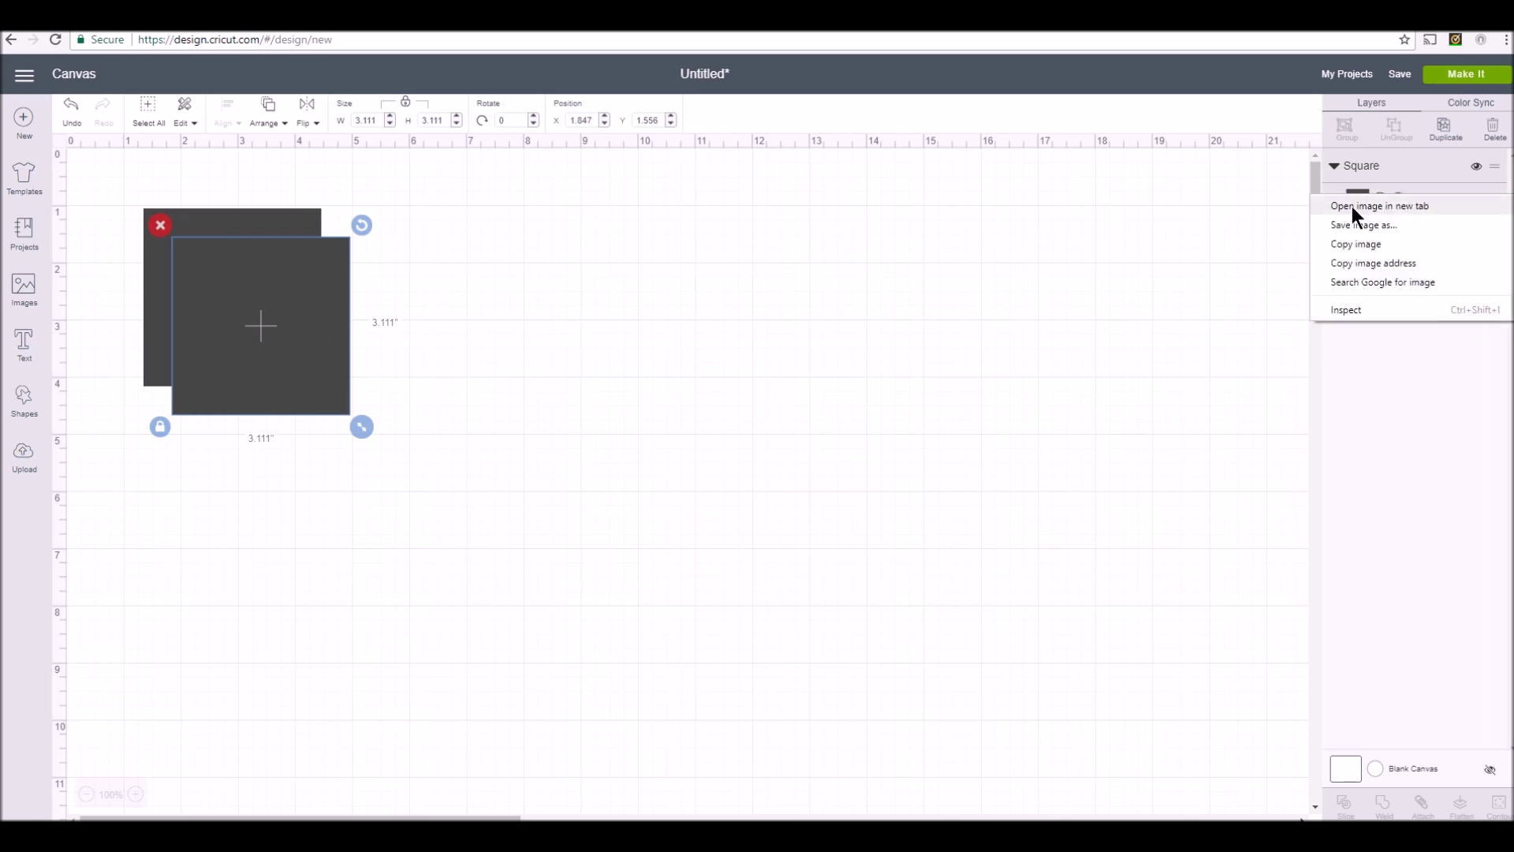
{"action": "left_click", "coordinate": [1367, 183]}
{"action": "left_click", "coordinate": [1356, 193]}
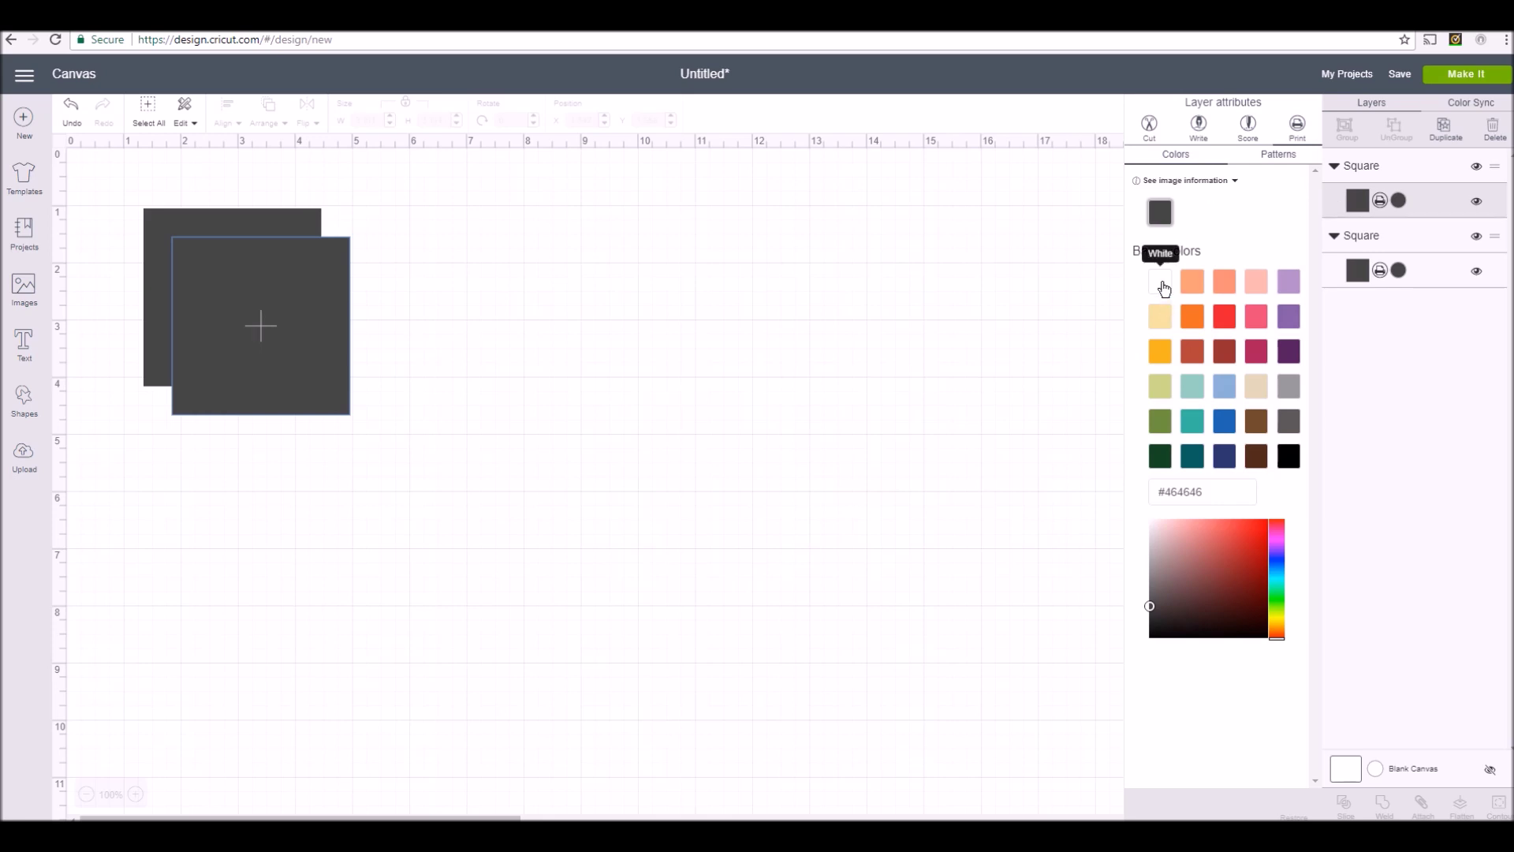
{"action": "left_click", "coordinate": [1165, 286]}
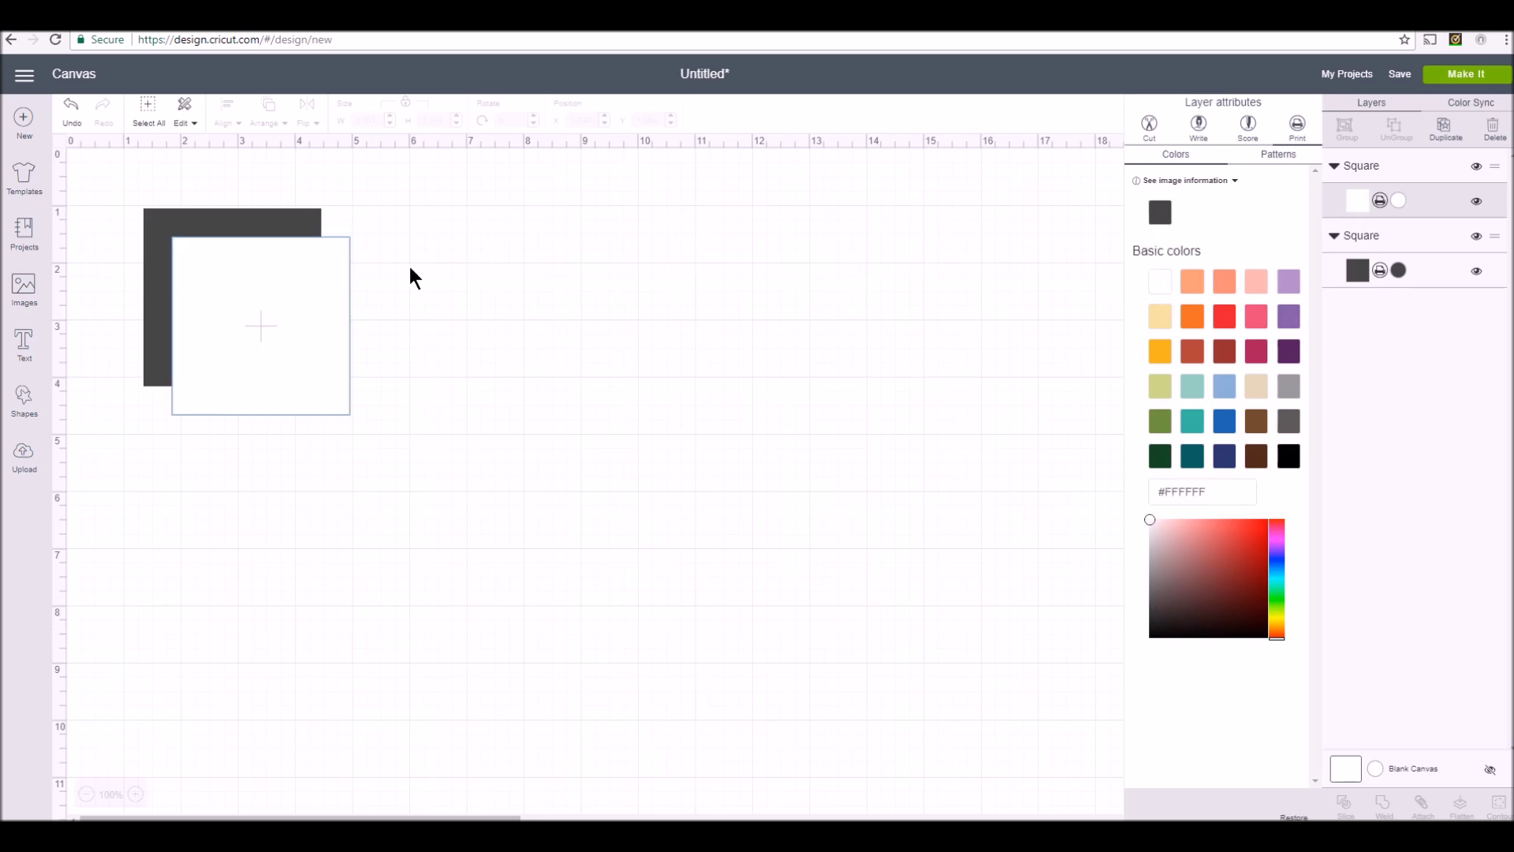
Duplicate the original dark square and move the copy to about X 2.68, Y 2.08 inches
{"action": "left_click", "coordinate": [246, 215]}
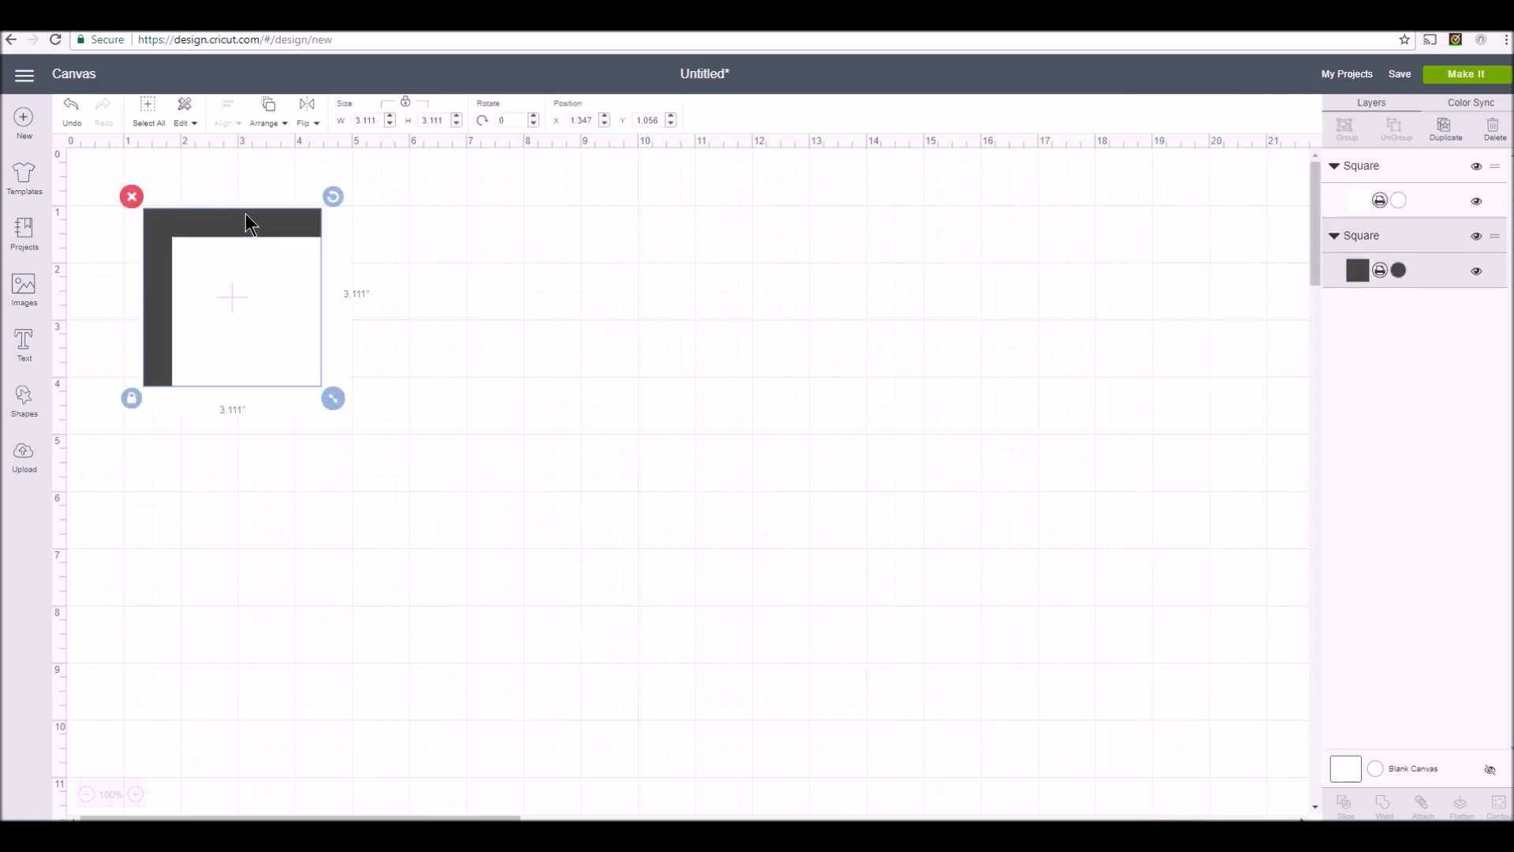
{"action": "right_click", "coordinate": [244, 221]}
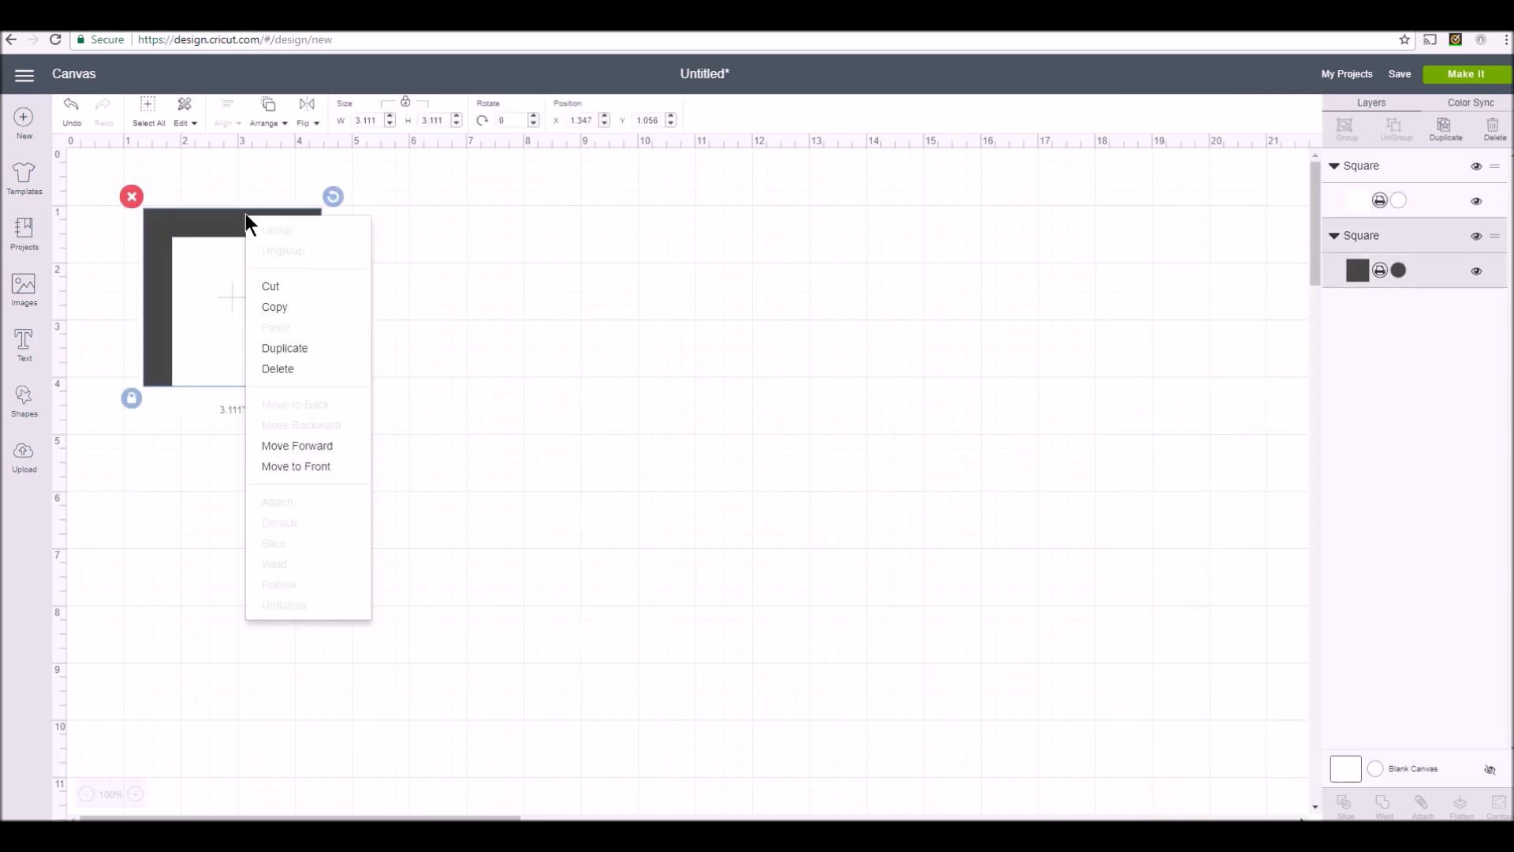
{"action": "left_click", "coordinate": [286, 347]}
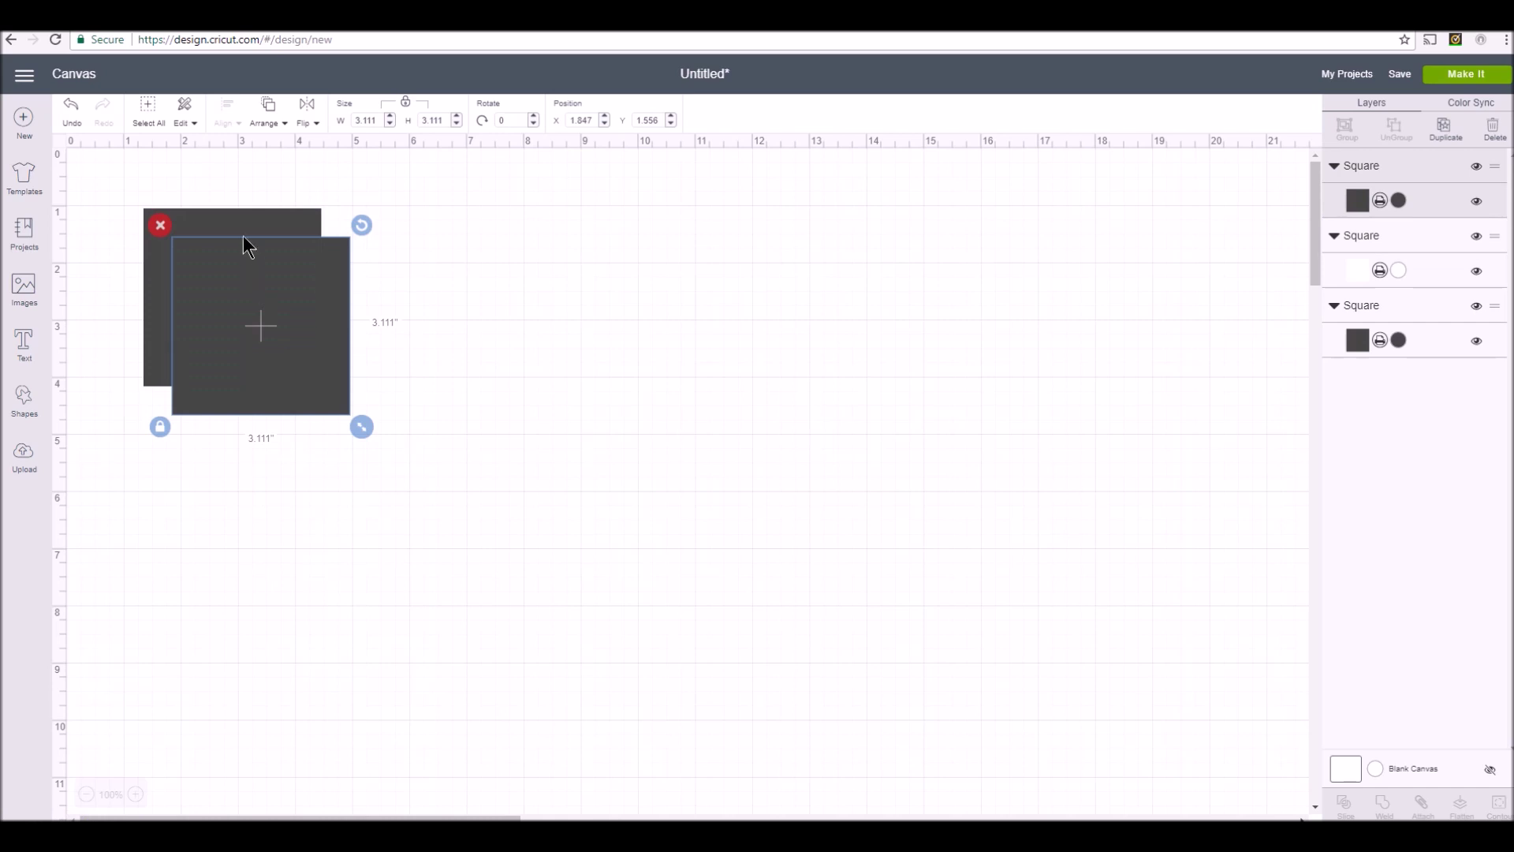
{"action": "left_click_drag", "start_coordinate": [257, 271], "coordinate": [298, 297]}
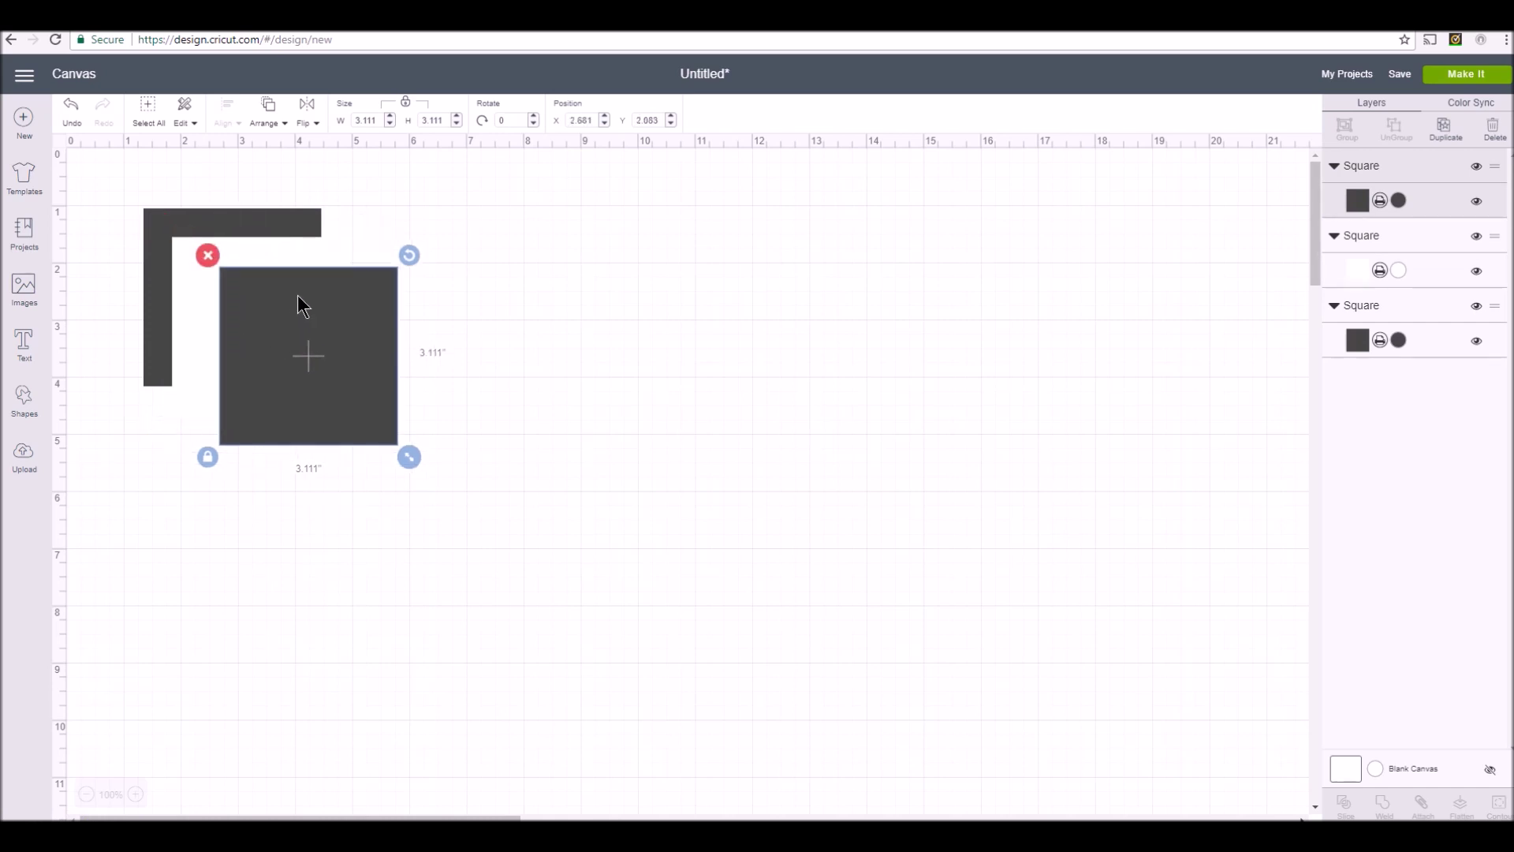
Duplicate the original dark square again and move this copy to about X 0.94, Y 2.92 inches
{"action": "left_click", "coordinate": [253, 224]}
{"action": "right_click", "coordinate": [252, 224]}
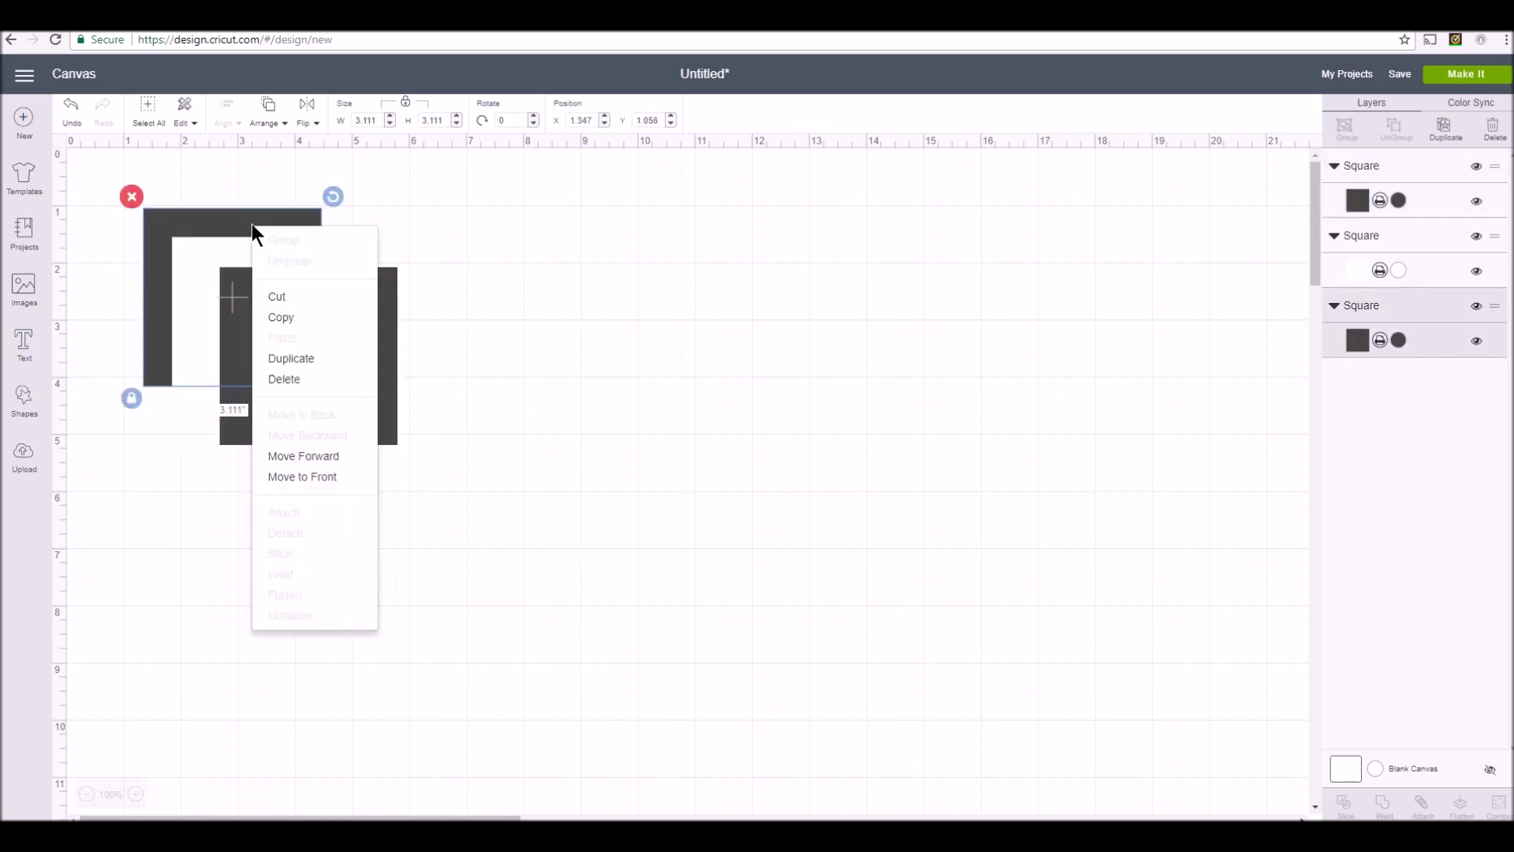
{"action": "left_click", "coordinate": [291, 358]}
{"action": "left_click_drag", "start_coordinate": [280, 315], "coordinate": [219, 372]}
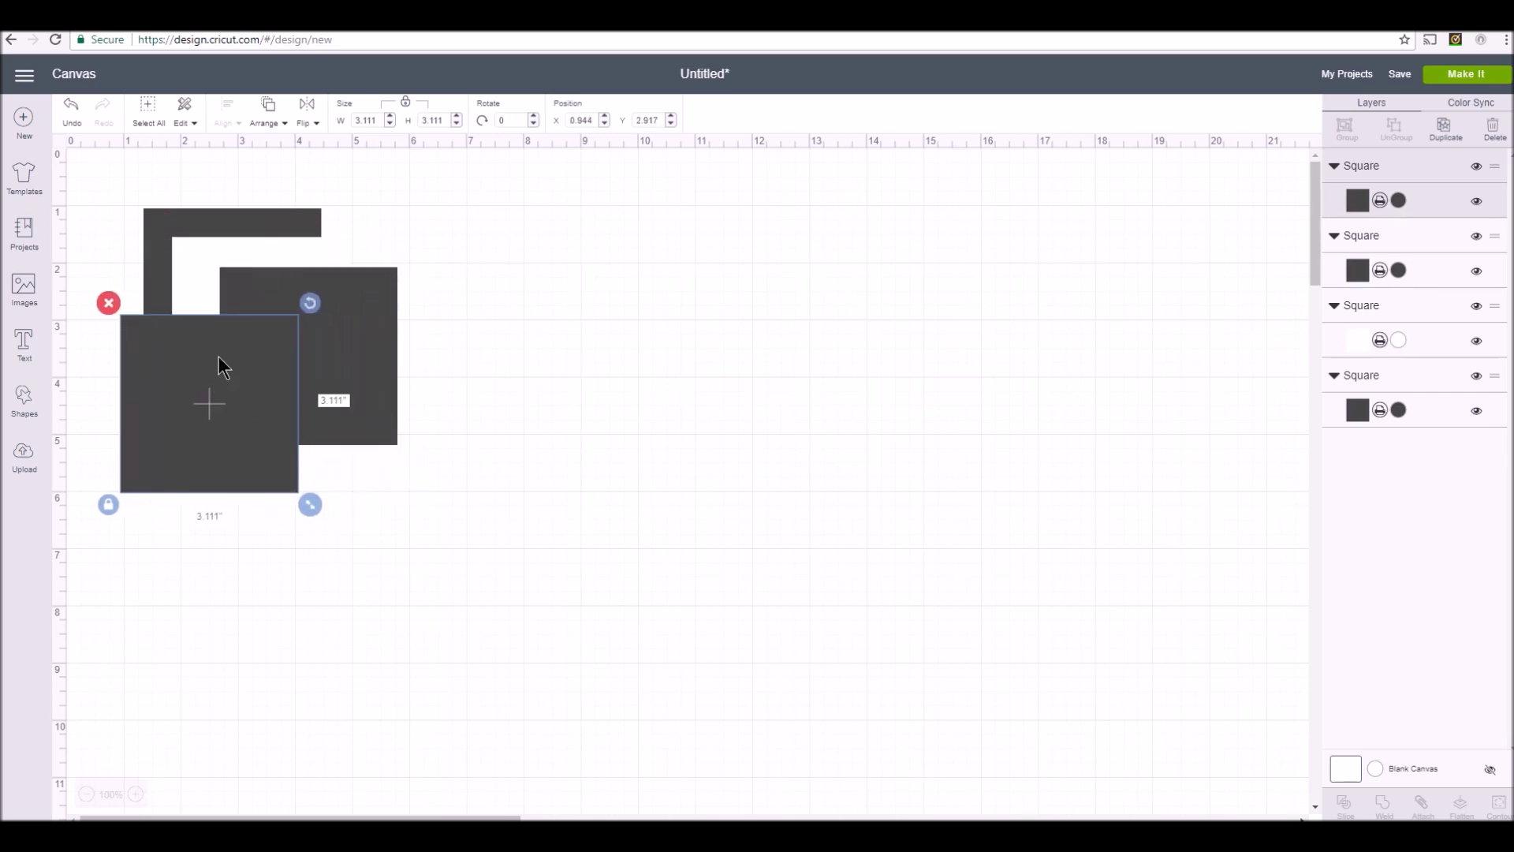
Bring the white square to the front, shift it down and right, and move the original dark square to about X 0.29, Y 0.21 inches
{"action": "left_click", "coordinate": [193, 249]}
{"action": "right_click", "coordinate": [193, 249]}
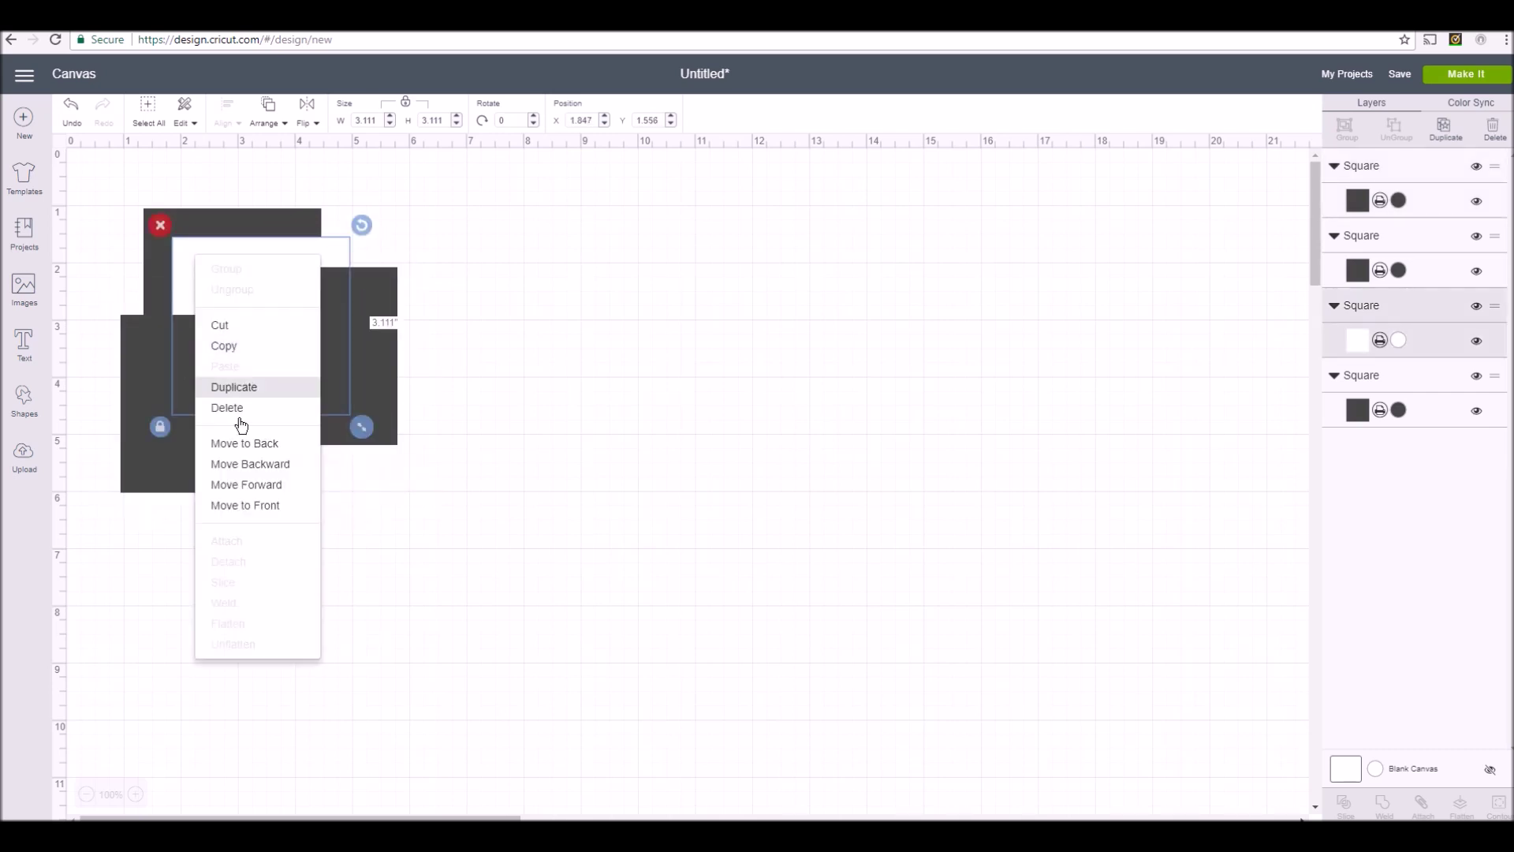
{"action": "left_click", "coordinate": [247, 503]}
{"action": "left_click_drag", "start_coordinate": [249, 309], "coordinate": [297, 432]}
{"action": "left_click_drag", "start_coordinate": [207, 249], "coordinate": [132, 185]}
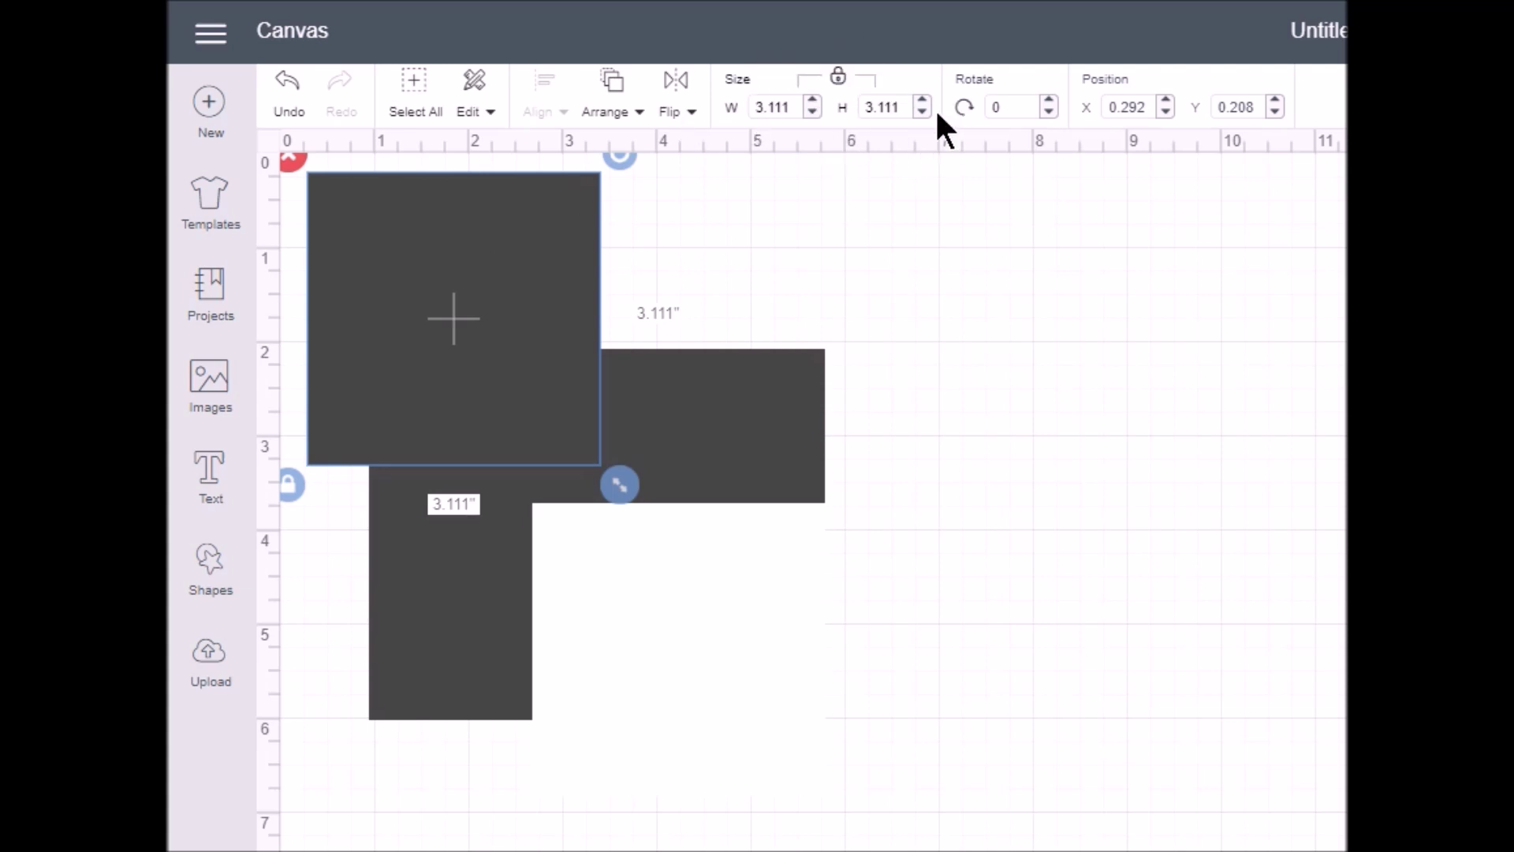
Unlock the proportions of the dark square in the canvas's upper-left corner and resize it to 1.5 inches wide by 2 inches high
{"action": "left_click", "coordinate": [839, 79]}
{"action": "left_click_drag", "start_coordinate": [791, 108], "coordinate": [739, 110]}
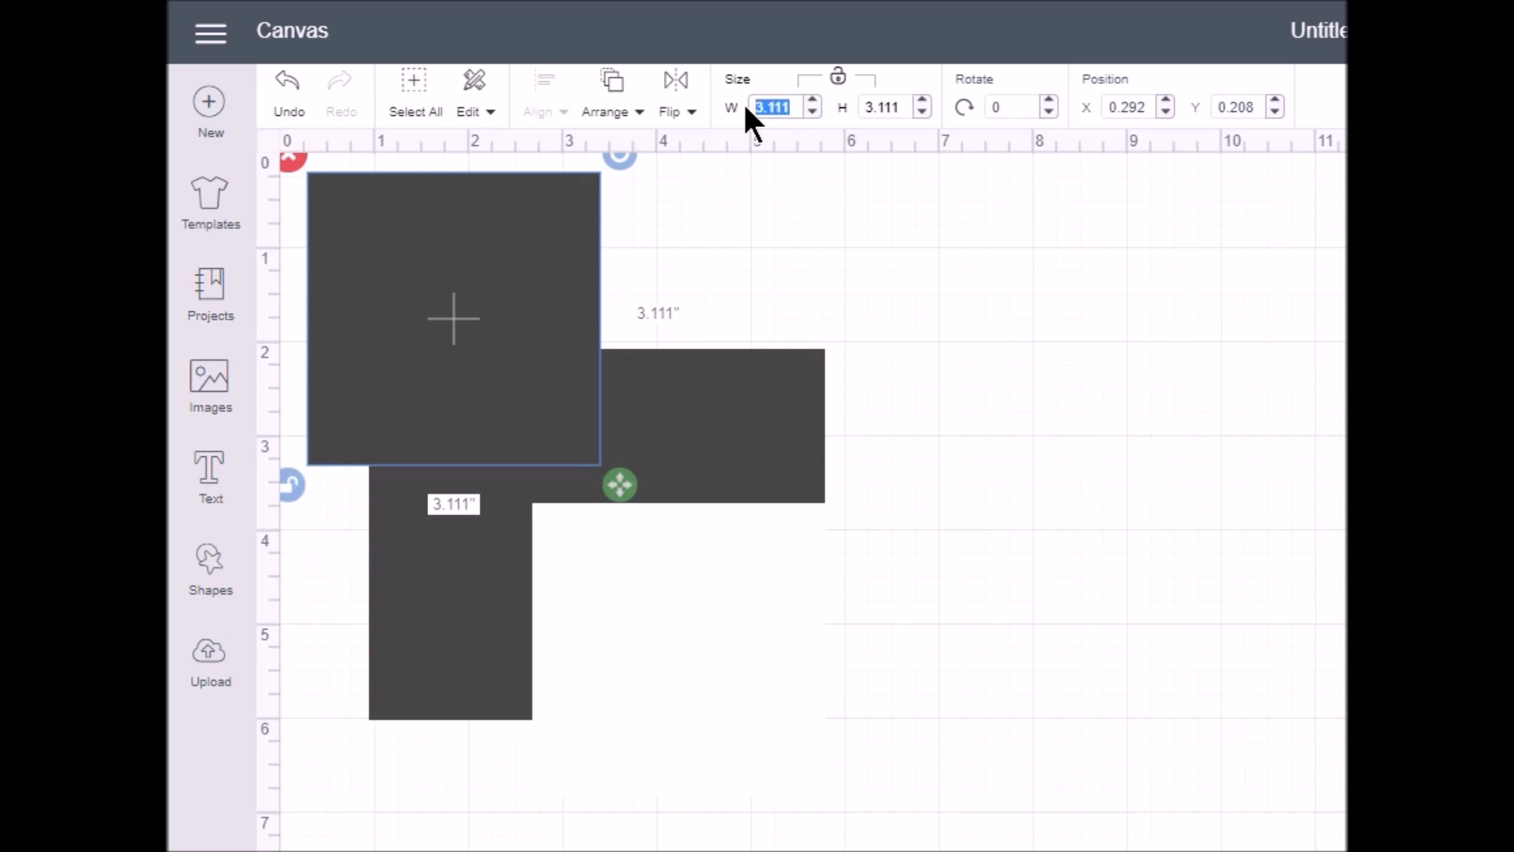
{"action": "type", "text": "1.5"}
{"action": "left_click_drag", "start_coordinate": [907, 107], "coordinate": [852, 105]}
{"action": "type", "text": "2"}
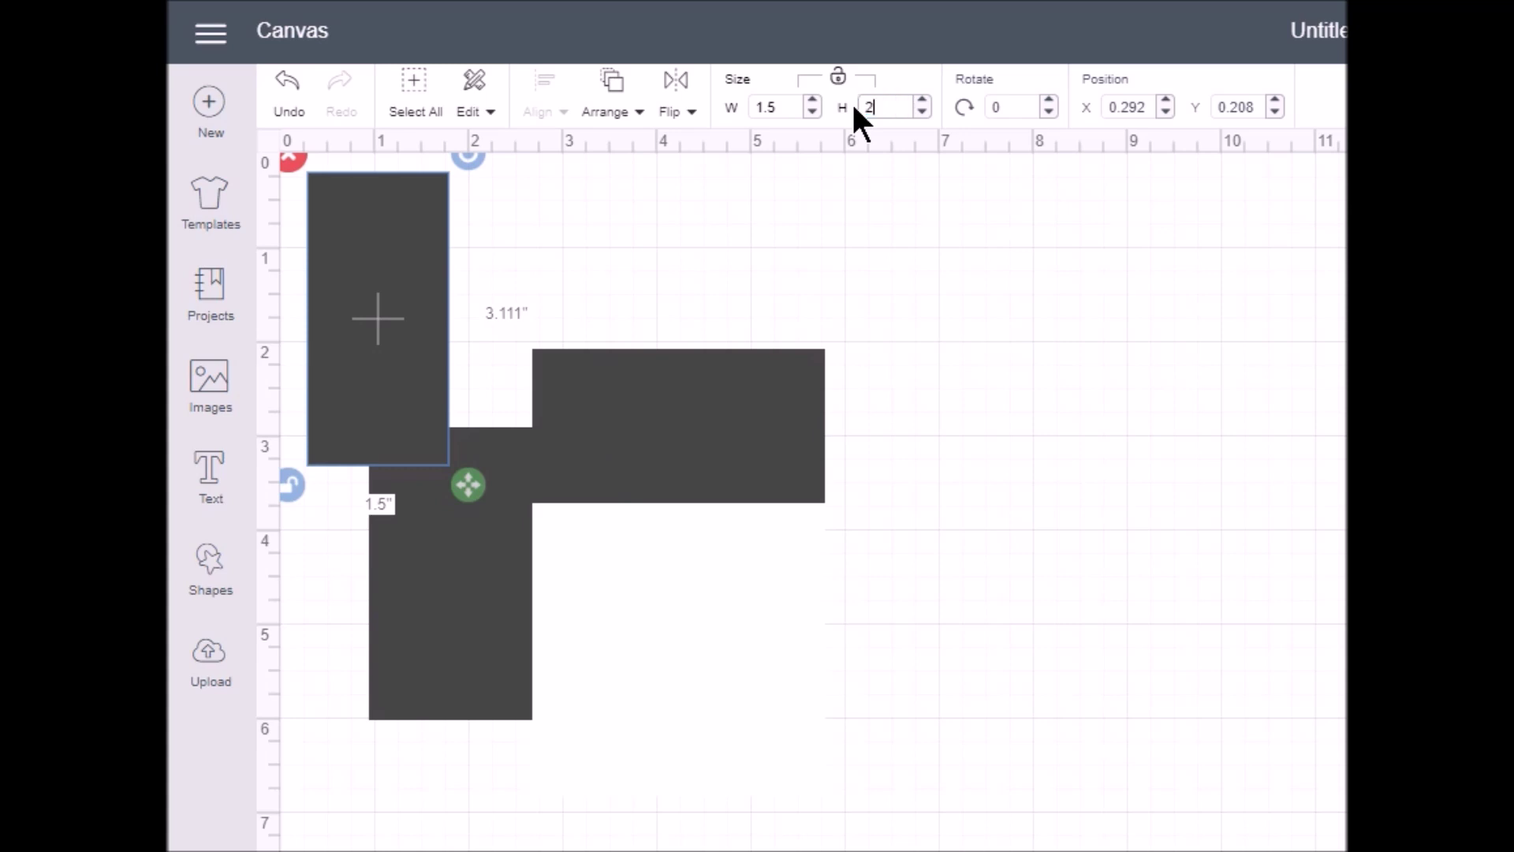
{"action": "key", "text": "Return"}
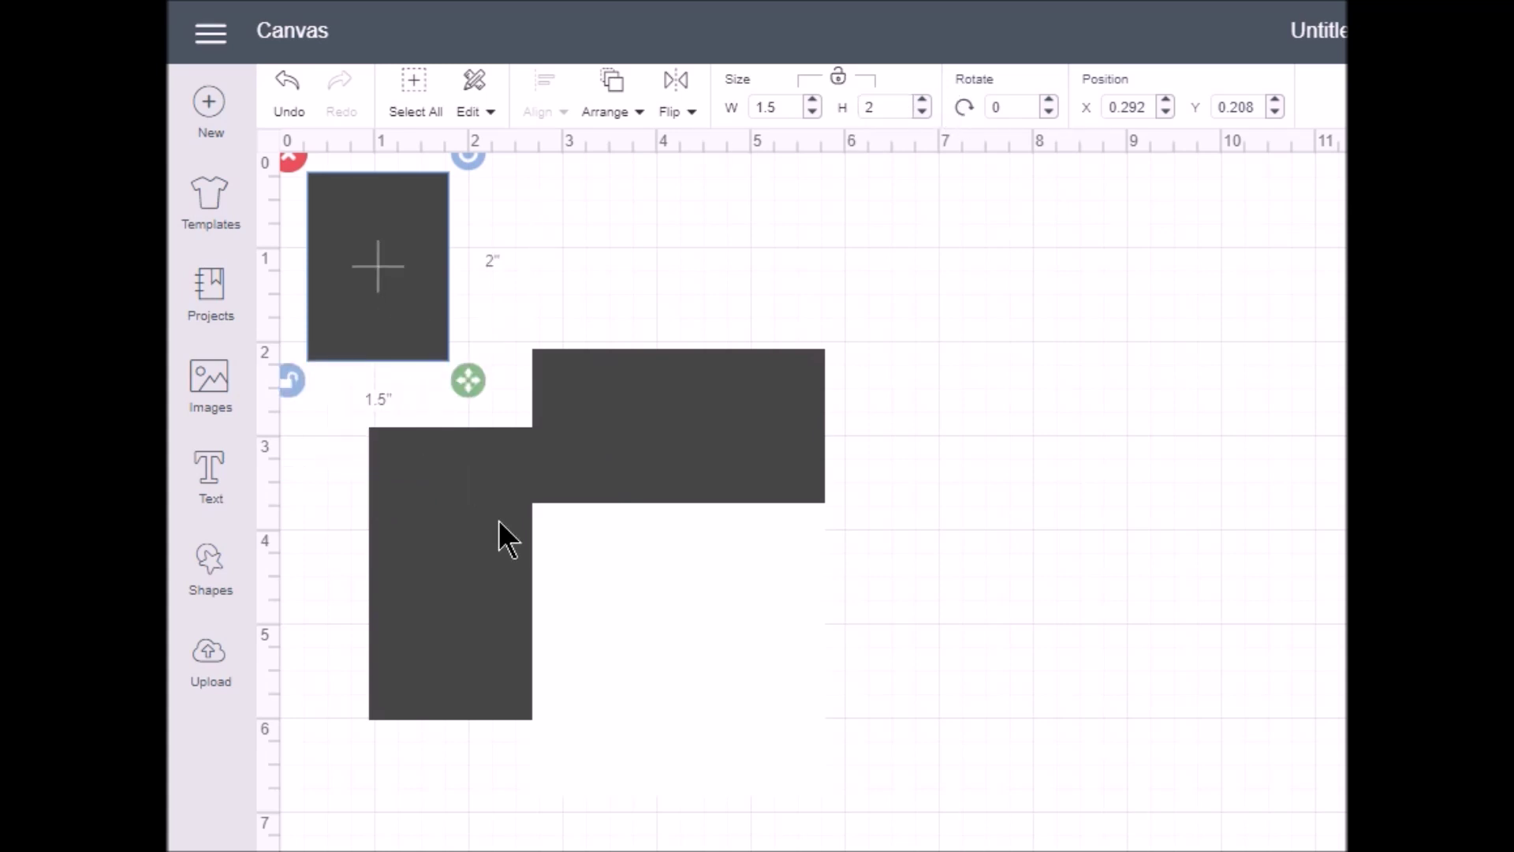
Place the lower-left dark square just beneath the 1.5 by 2 inch rectangle, unlock its proportions, and resize it to 1.5 by 1 inches
{"action": "left_click_drag", "start_coordinate": [647, 556], "coordinate": [680, 464]}
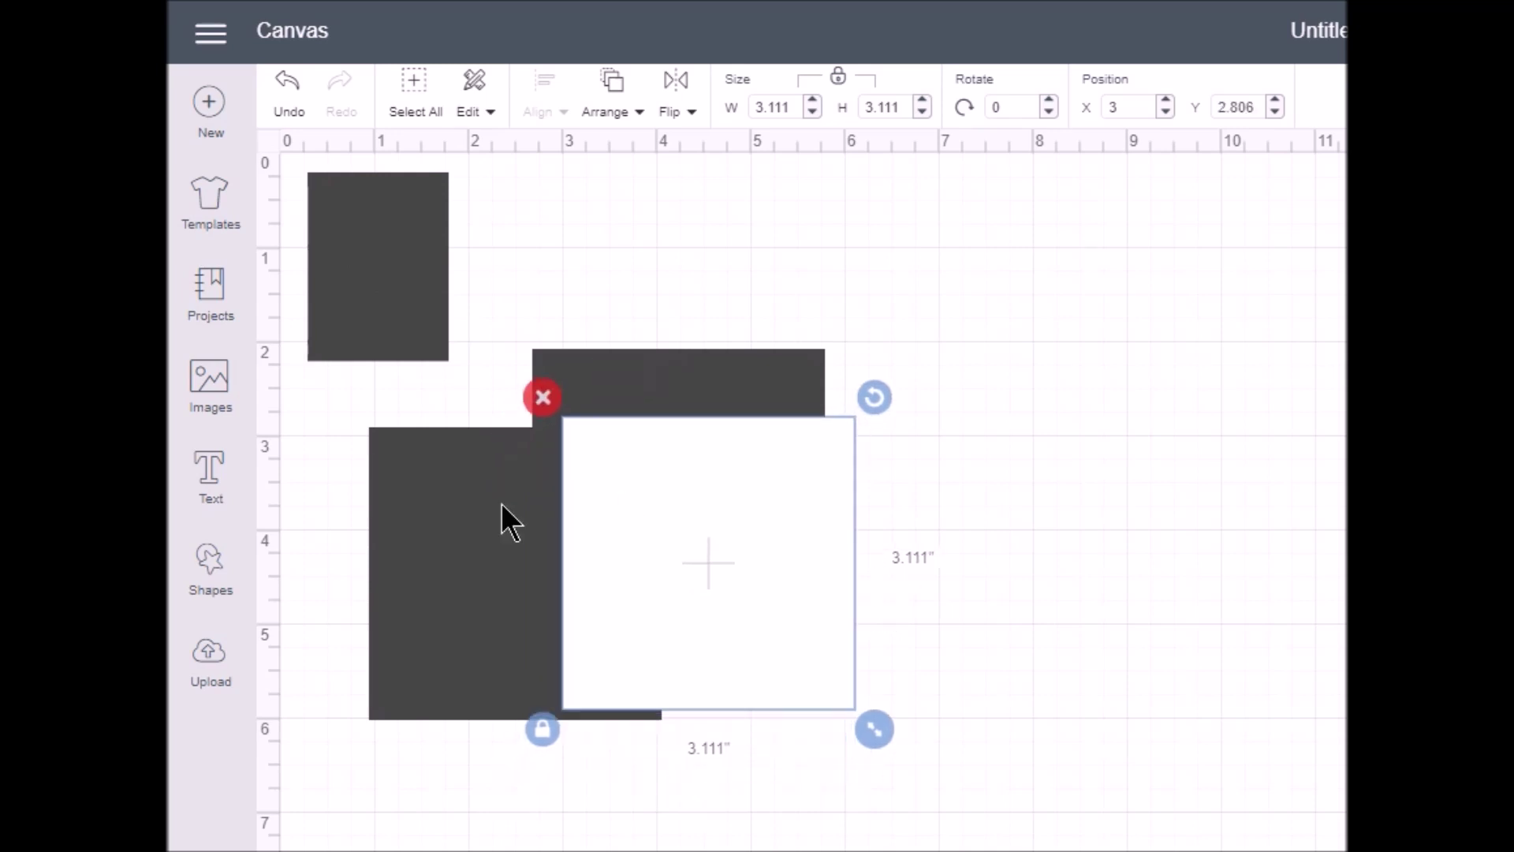
{"action": "left_click_drag", "start_coordinate": [475, 503], "coordinate": [412, 451]}
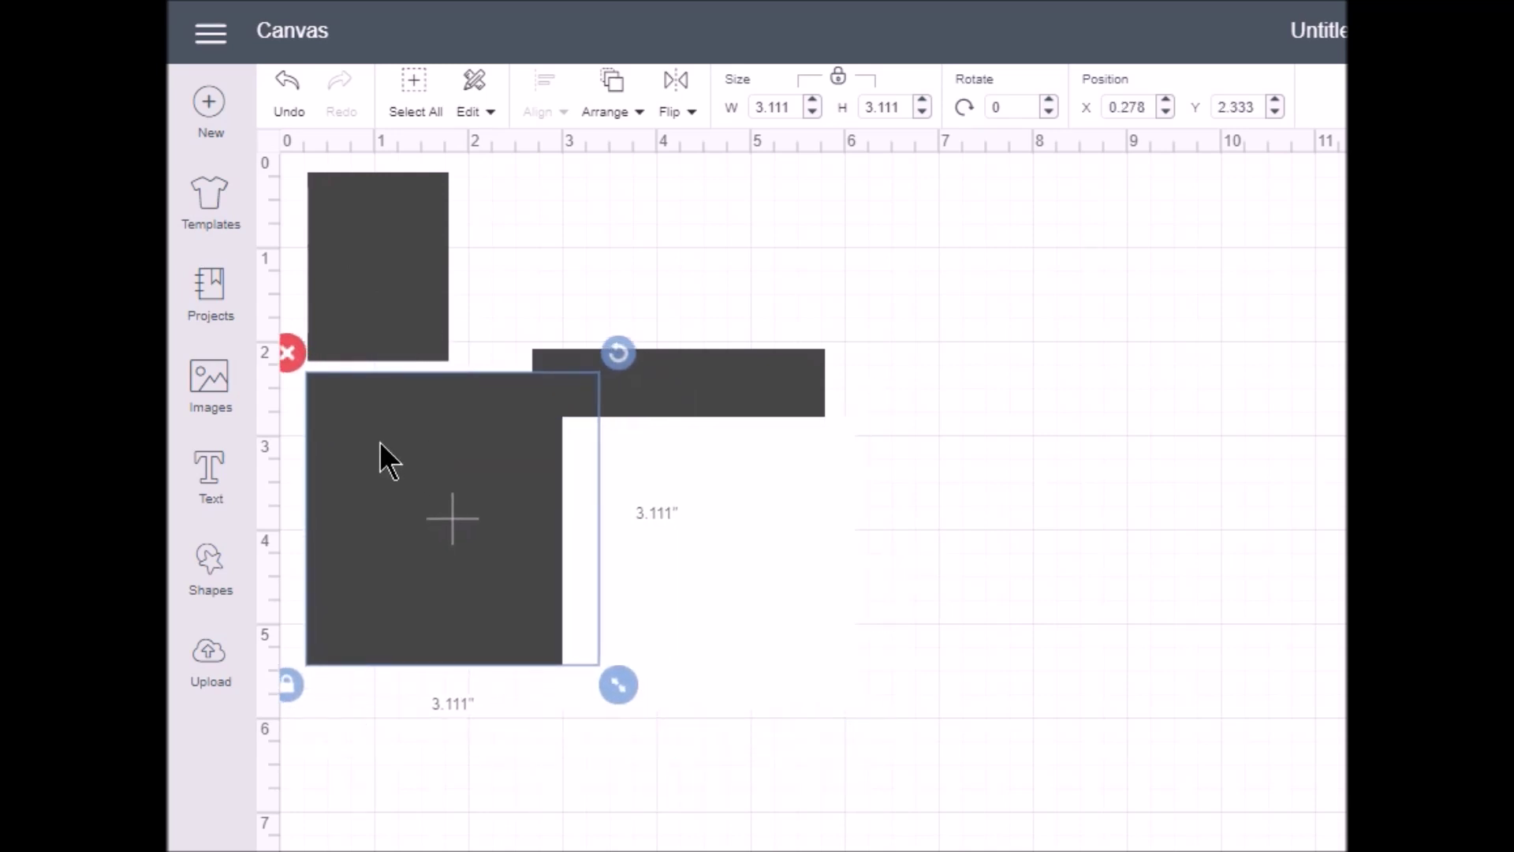
{"action": "left_click", "coordinate": [840, 83]}
{"action": "left_click_drag", "start_coordinate": [791, 108], "coordinate": [712, 101]}
{"action": "type", "text": "1.5"}
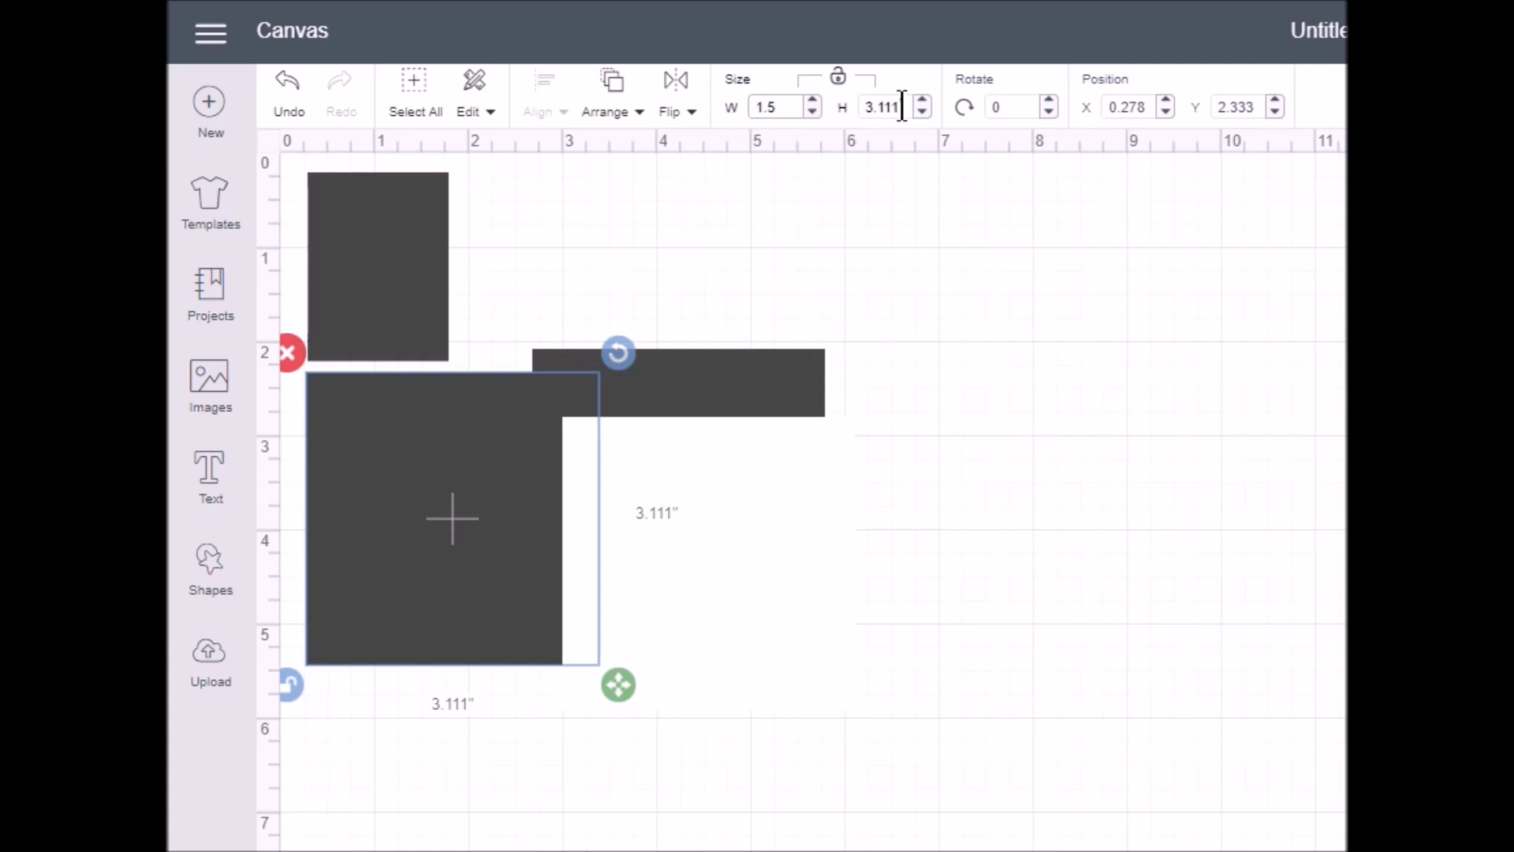
{"action": "left_click_drag", "start_coordinate": [902, 106], "coordinate": [835, 101]}
{"action": "type", "text": "1"}
{"action": "key", "text": "Return"}
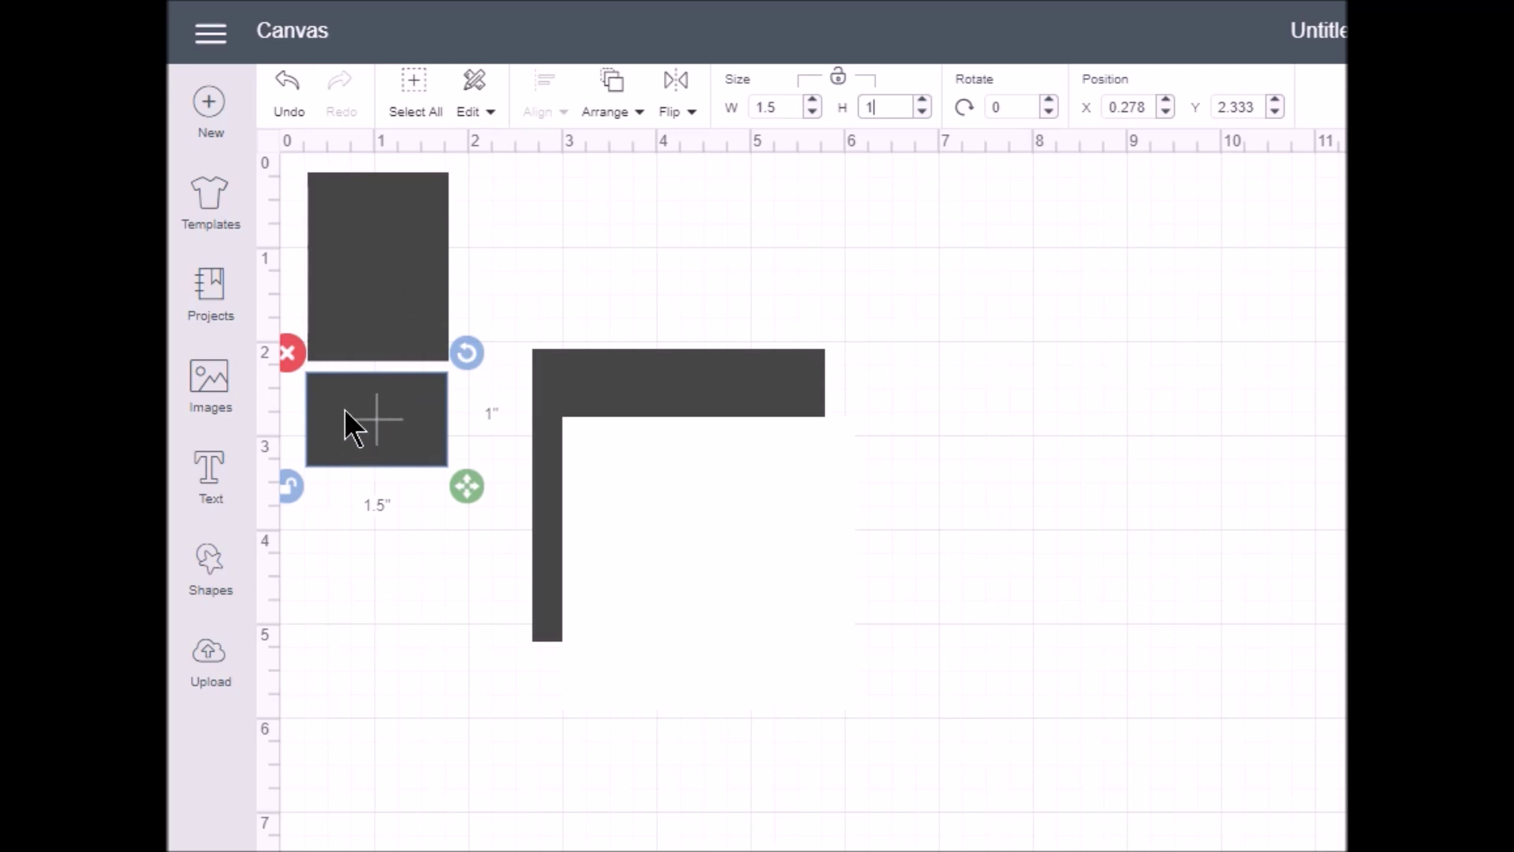
Move the white square over the 1.5 by 1 inch rectangle, unlock its proportions, and resize it to 1.3 by 0.8 inches
{"action": "left_click", "coordinate": [666, 483]}
{"action": "left_click_drag", "start_coordinate": [665, 484], "coordinate": [426, 446]}
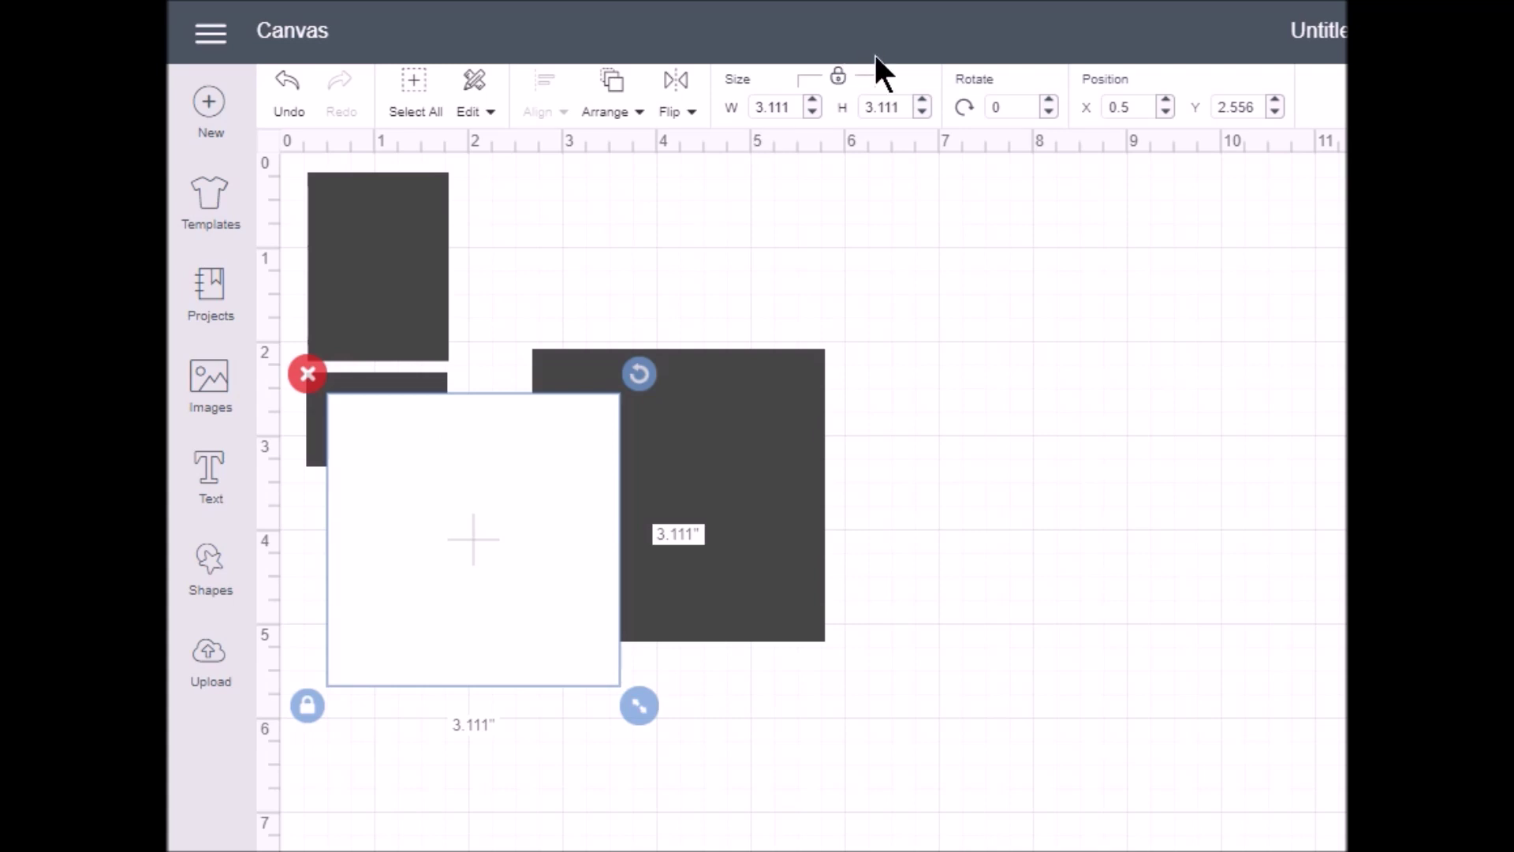
{"action": "left_click", "coordinate": [838, 78]}
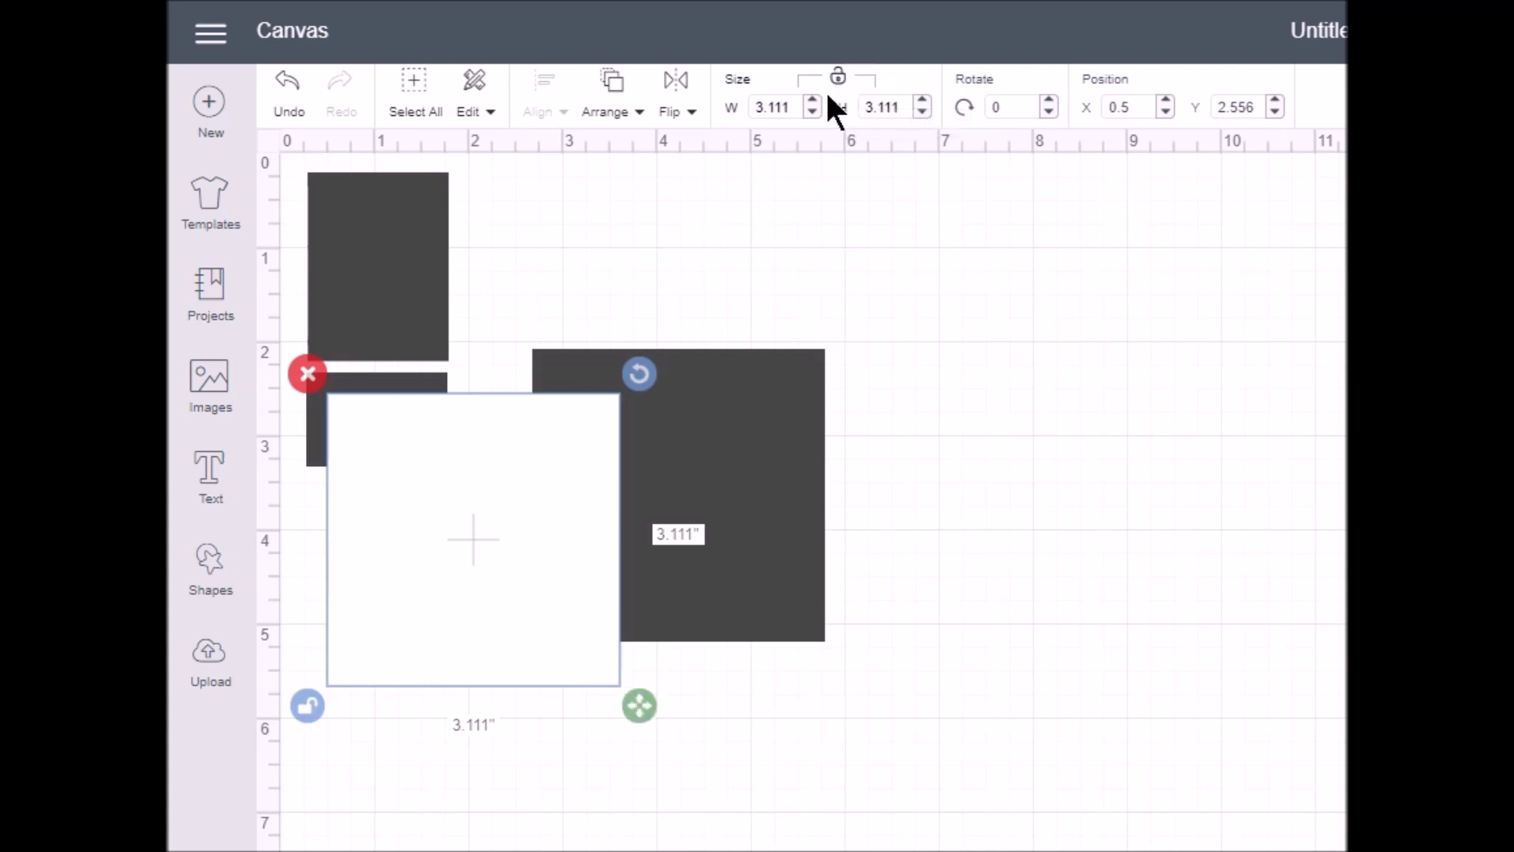
{"action": "double_click", "coordinate": [797, 106]}
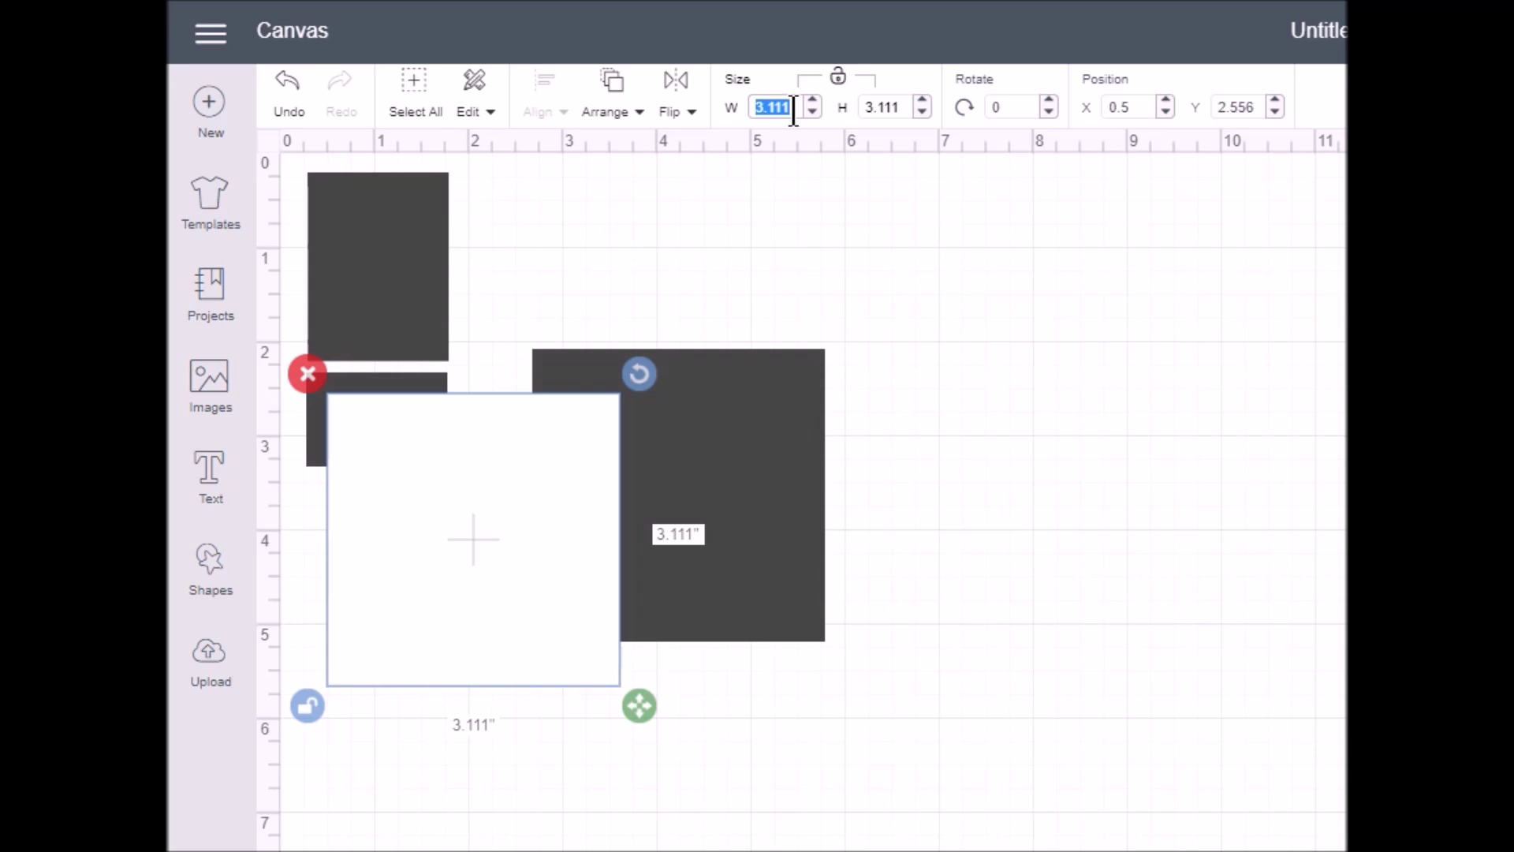
{"action": "type", "text": "1.3"}
{"action": "left_click", "coordinate": [902, 107]}
{"action": "left_click_drag", "start_coordinate": [902, 107], "coordinate": [845, 102]}
{"action": "key", "text": "BackSpace"}
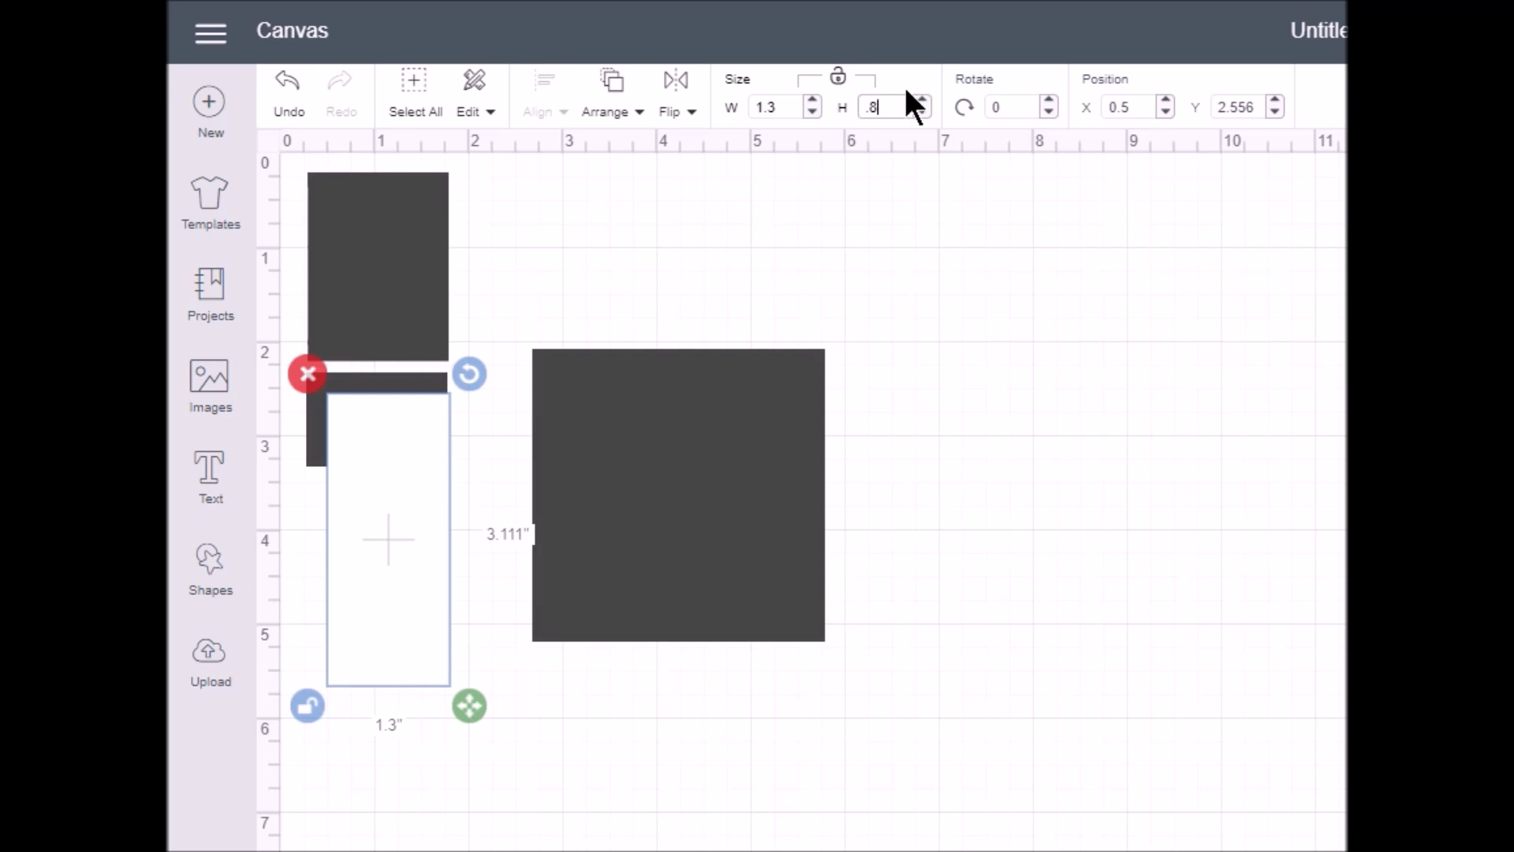
{"action": "key", "text": "Return"}
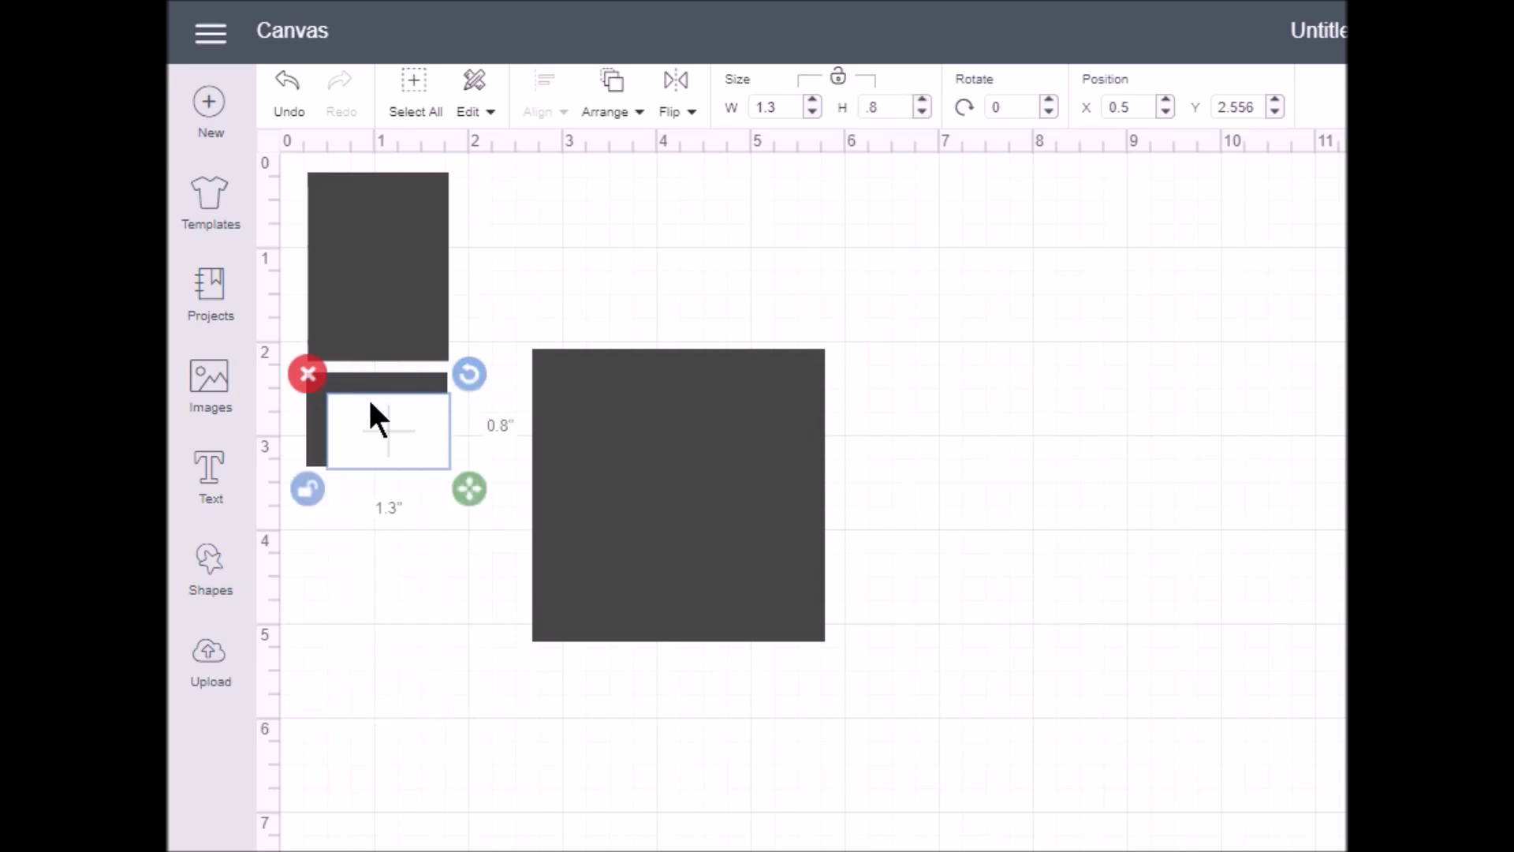
Select the white rectangle together with the 1.5 by 1 inch dark rectangle and align them by their centers
{"action": "left_click_drag", "start_coordinate": [371, 419], "coordinate": [400, 441]}
{"action": "left_click", "coordinate": [291, 369]}
{"action": "left_click_drag", "start_coordinate": [292, 371], "coordinate": [511, 553]}
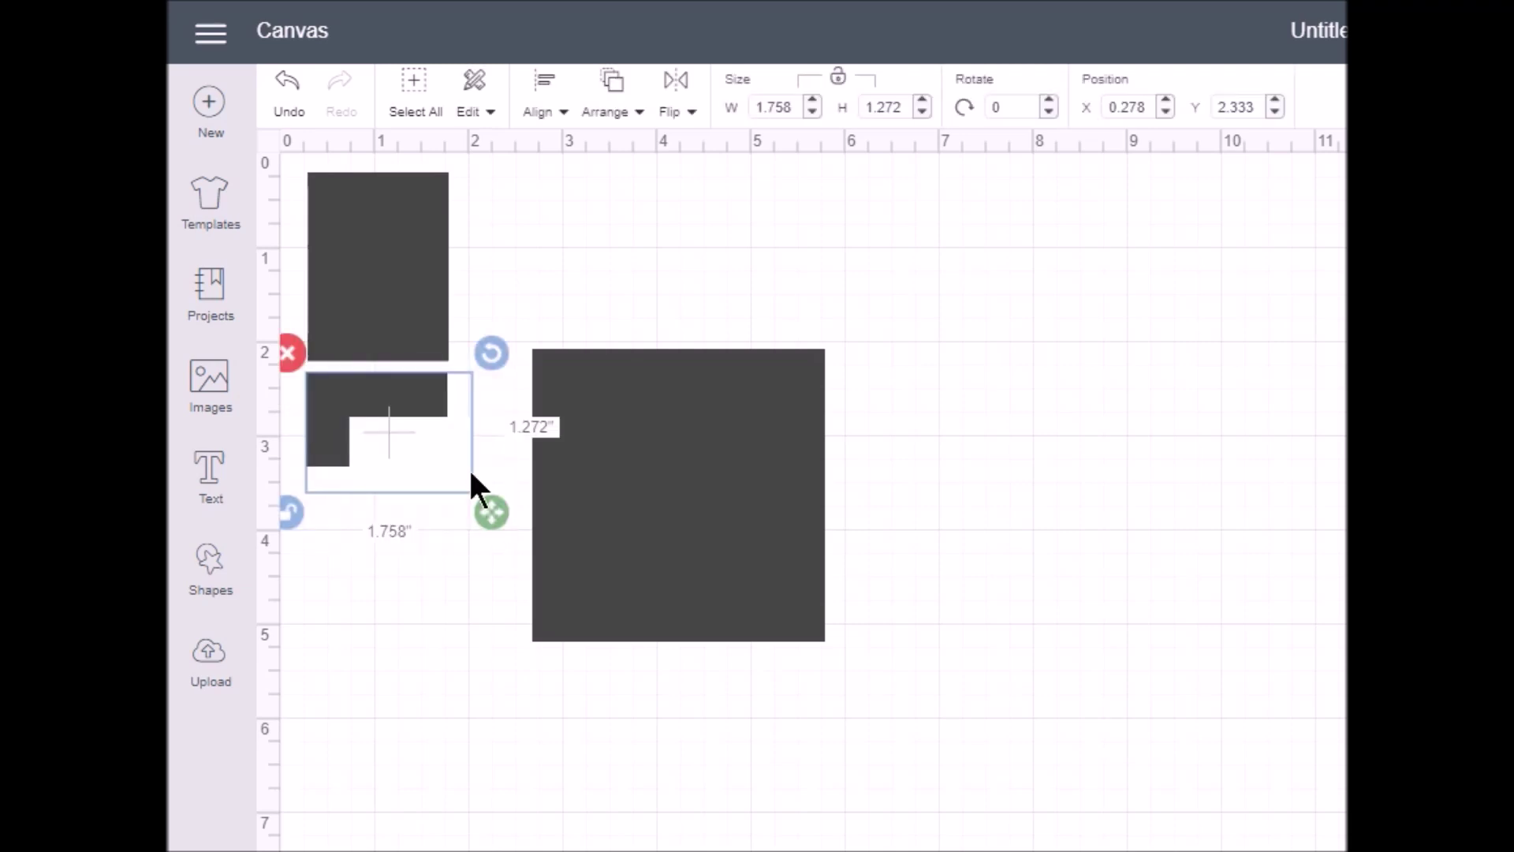
{"action": "left_click", "coordinate": [550, 91]}
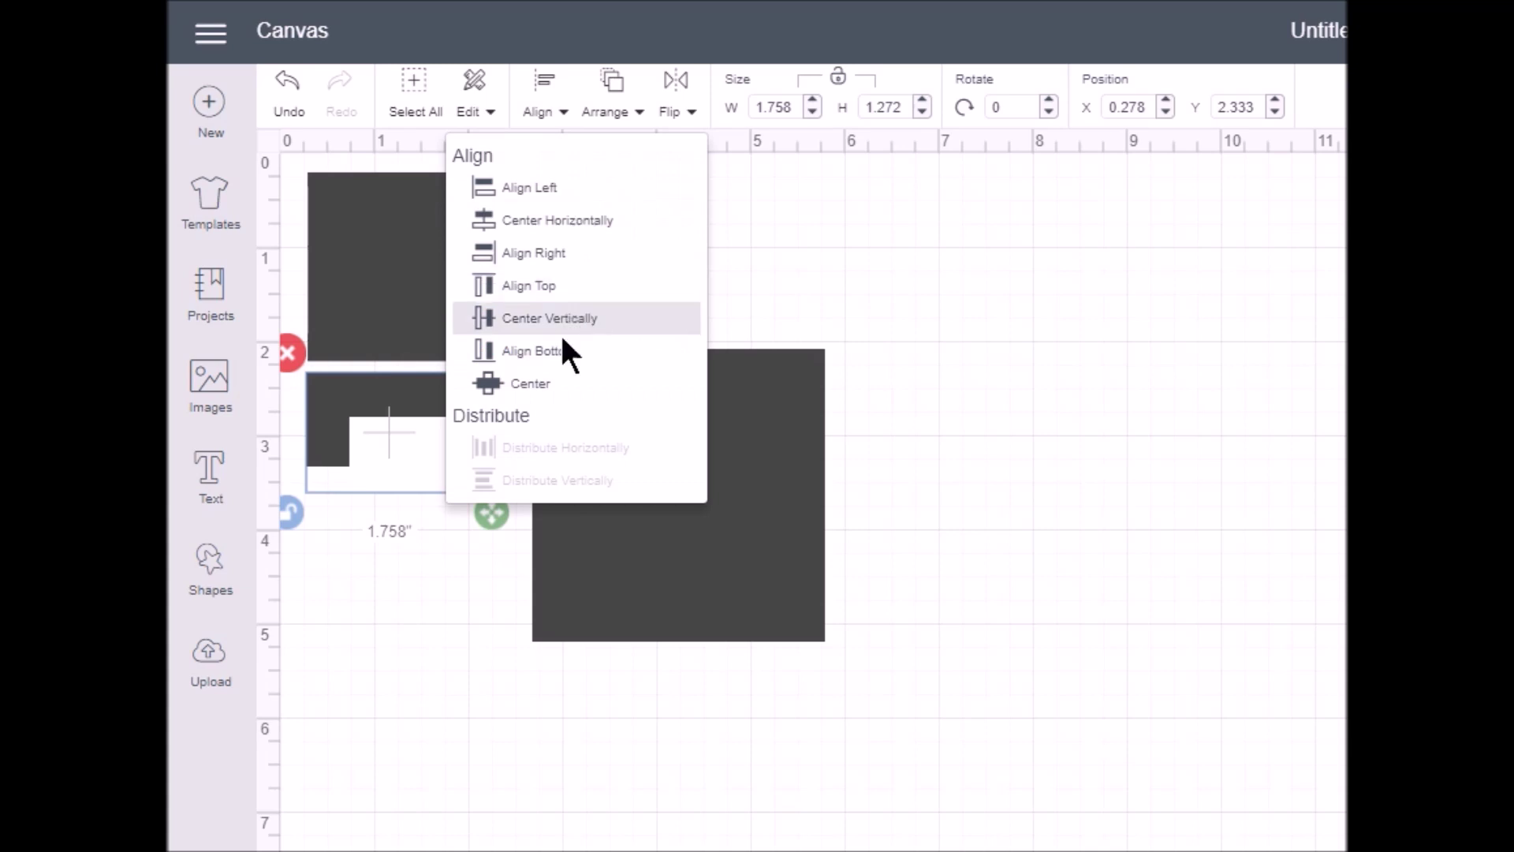
{"action": "left_click", "coordinate": [558, 383]}
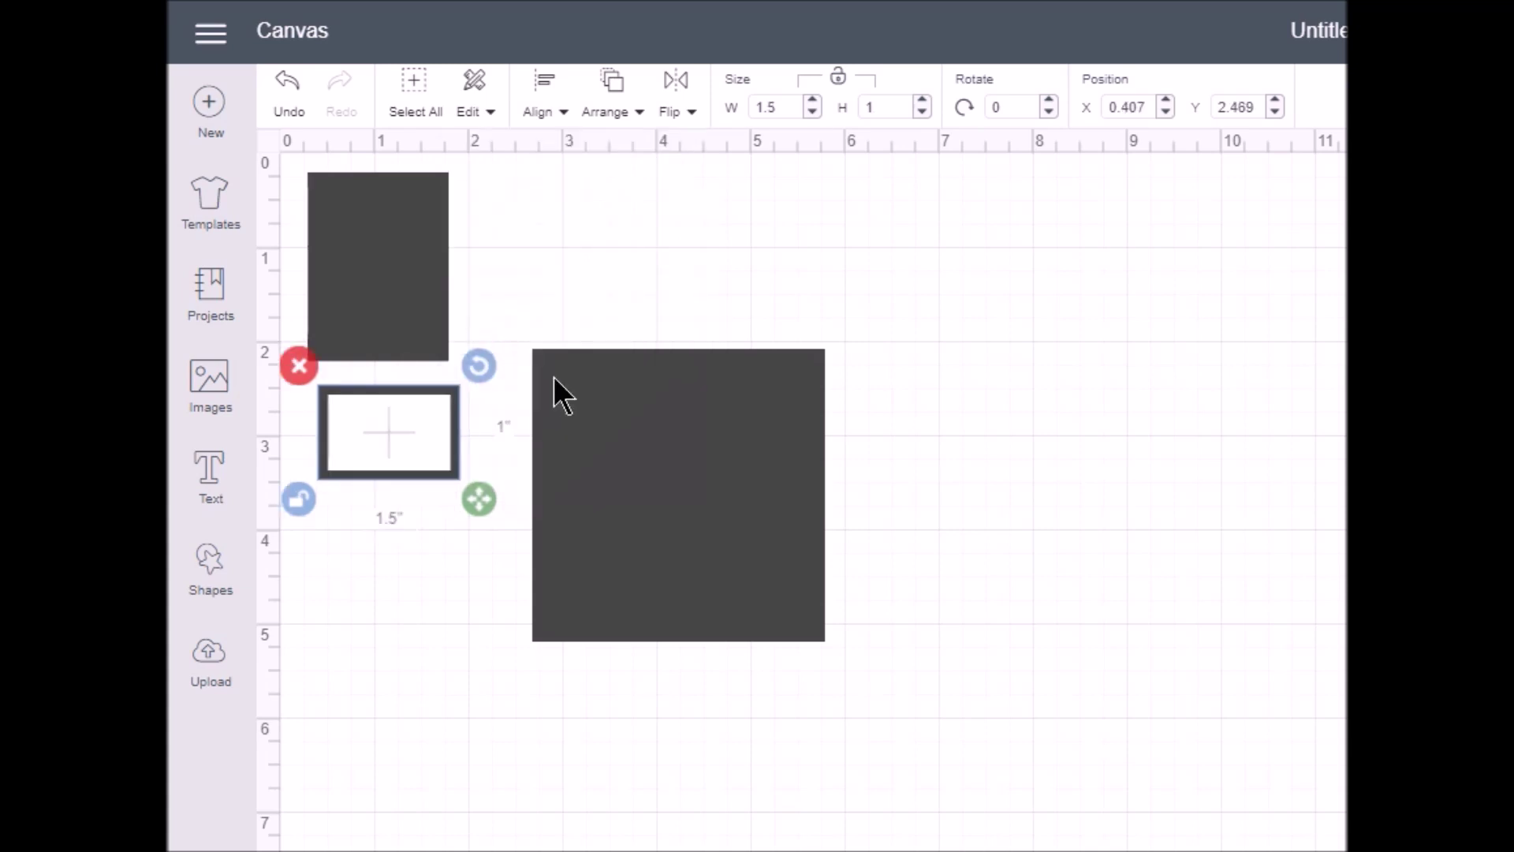
Select the centered dark and white rectangles together and move them to about X 0.31, Y 2.61 inches, below the taller dark rectangle
{"action": "left_click", "coordinate": [356, 544]}
{"action": "left_click_drag", "start_coordinate": [300, 372], "coordinate": [483, 528]}
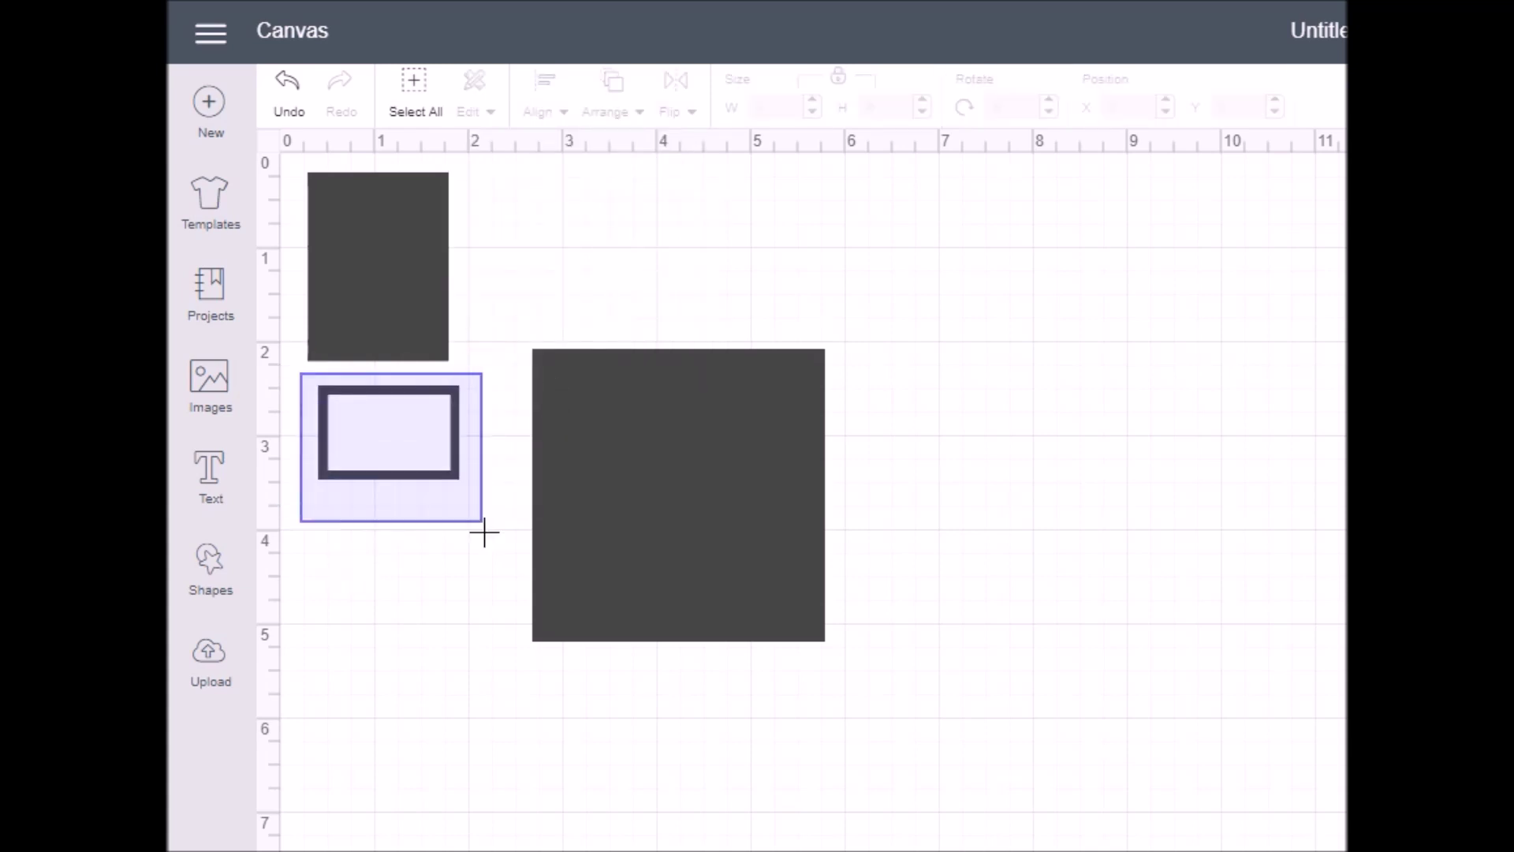
{"action": "left_click_drag", "start_coordinate": [409, 420], "coordinate": [399, 433]}
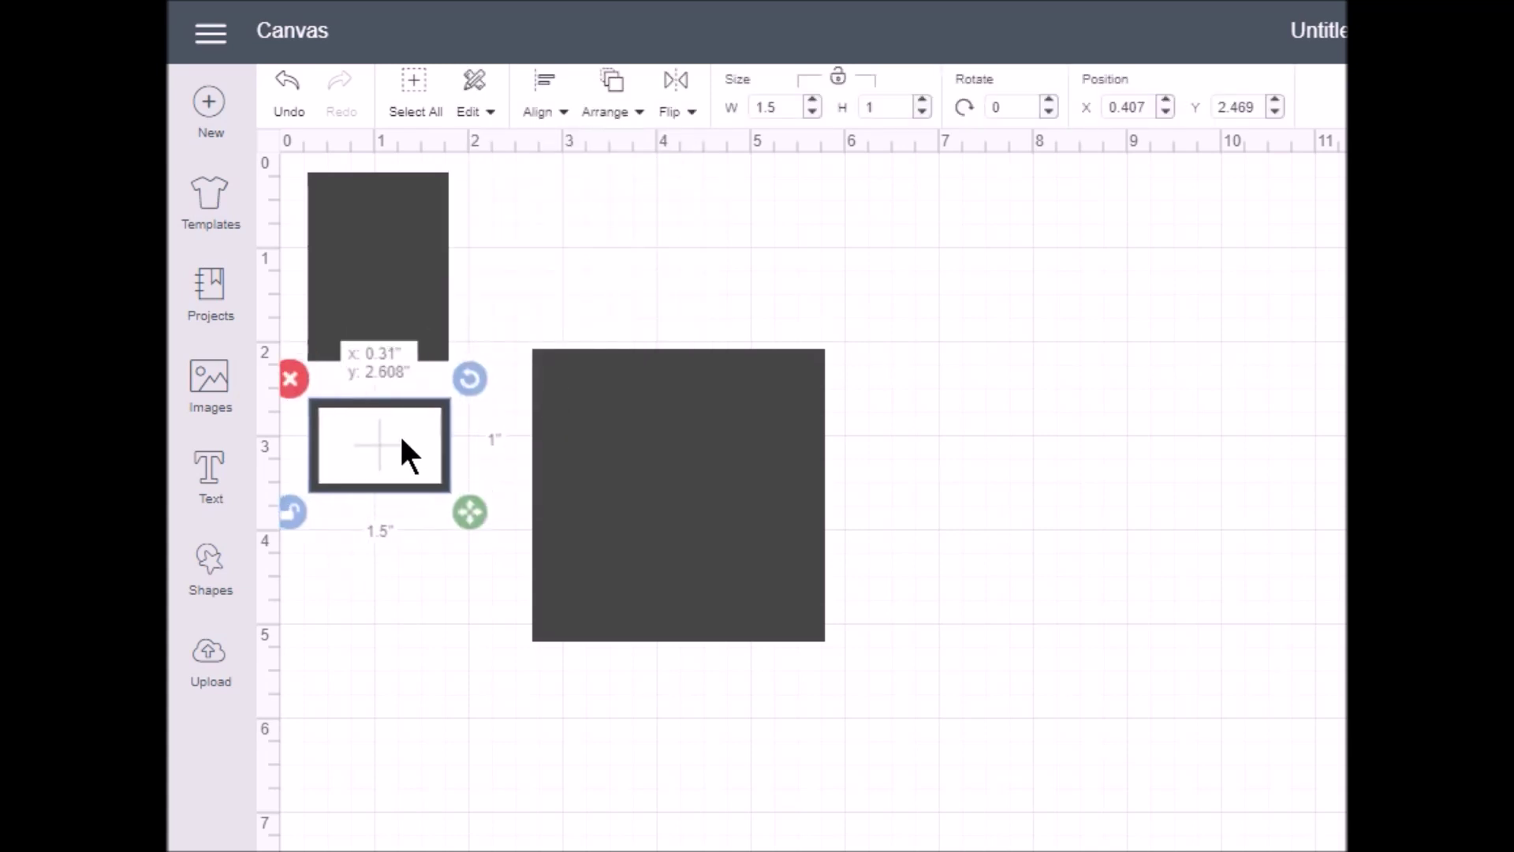
Delete the large dark square, duplicate the framed white-and-dark rectangle pair, and place the copy beneath it at about X 0.34, Y 3.94 inches
{"action": "left_click", "coordinate": [674, 471]}
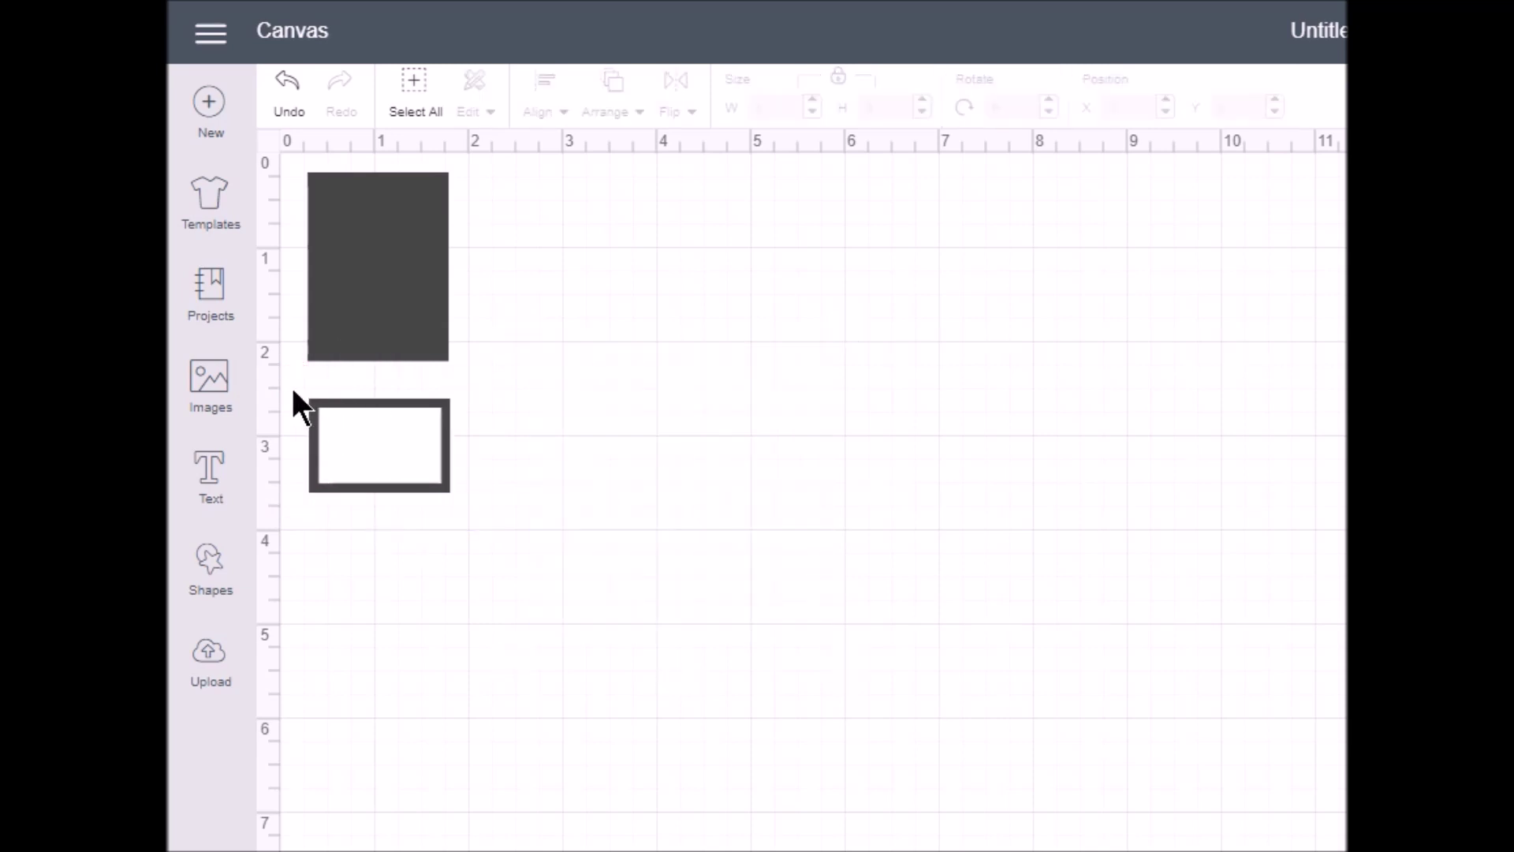
{"action": "left_click_drag", "start_coordinate": [292, 383], "coordinate": [504, 550]}
{"action": "right_click", "coordinate": [420, 472]}
{"action": "left_click", "coordinate": [488, 683]}
{"action": "left_click_drag", "start_coordinate": [423, 507], "coordinate": [379, 565]}
{"action": "left_click", "coordinate": [441, 628]}
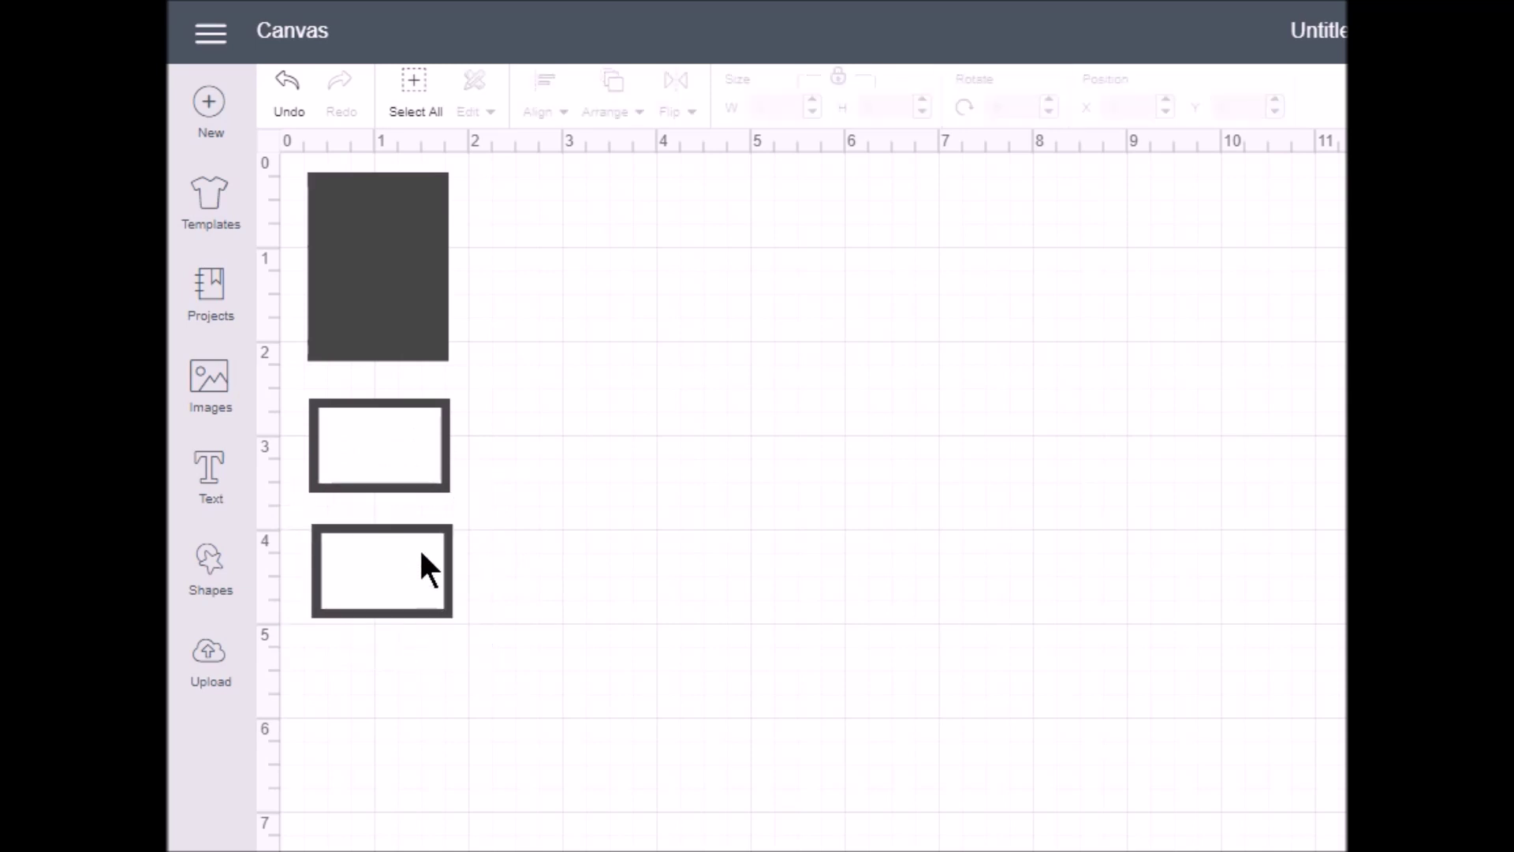
Unlock the proportions of the dark rectangle in the lowest pair and set its height to 0.5 inches
{"action": "left_click", "coordinate": [420, 526]}
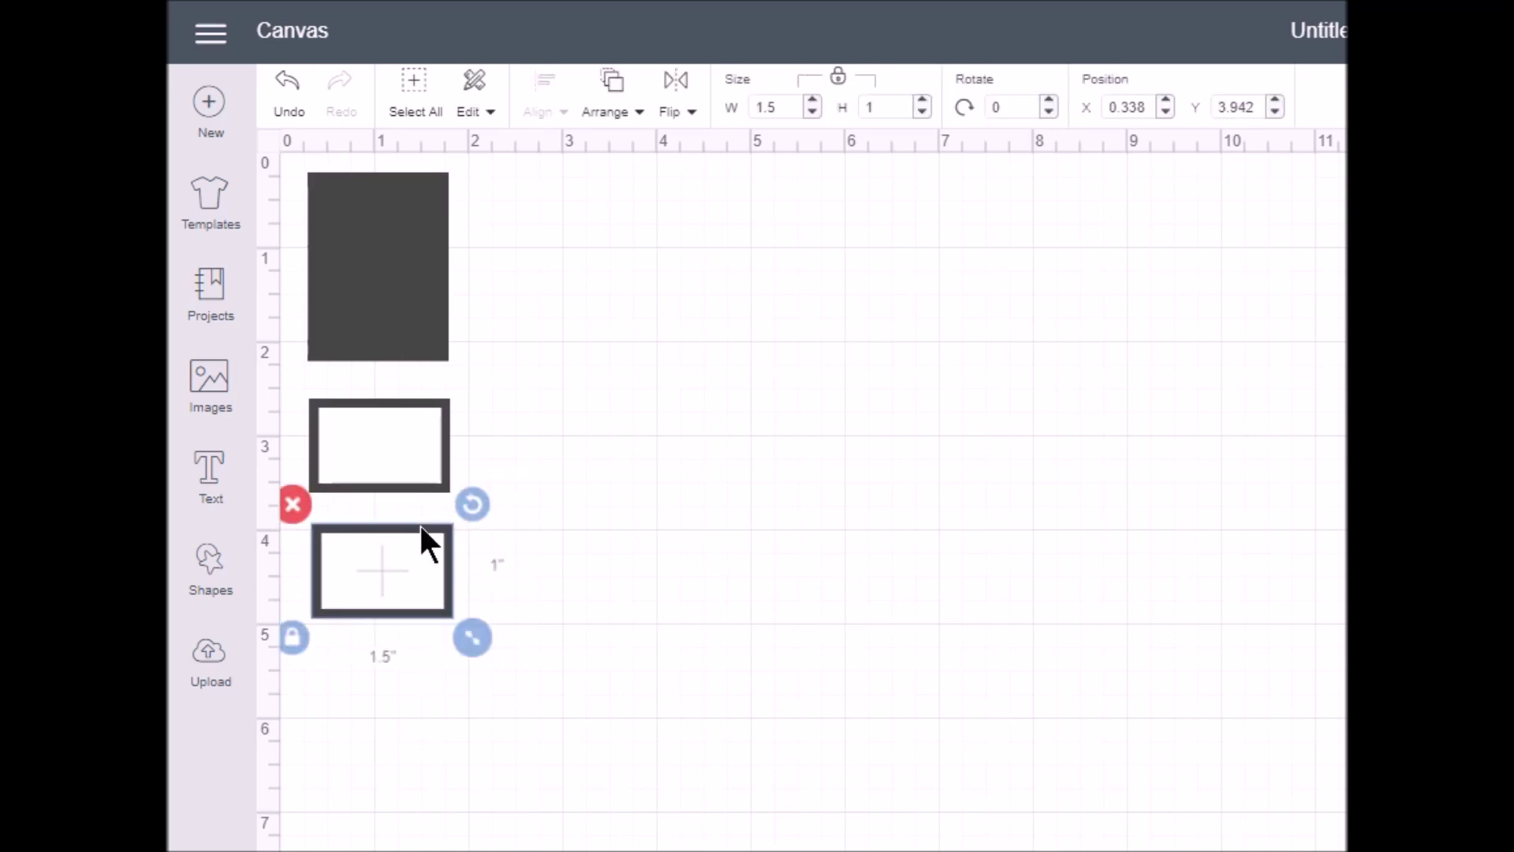
{"action": "left_click", "coordinate": [840, 78]}
{"action": "double_click", "coordinate": [860, 106]}
{"action": "type", "text": ".5"}
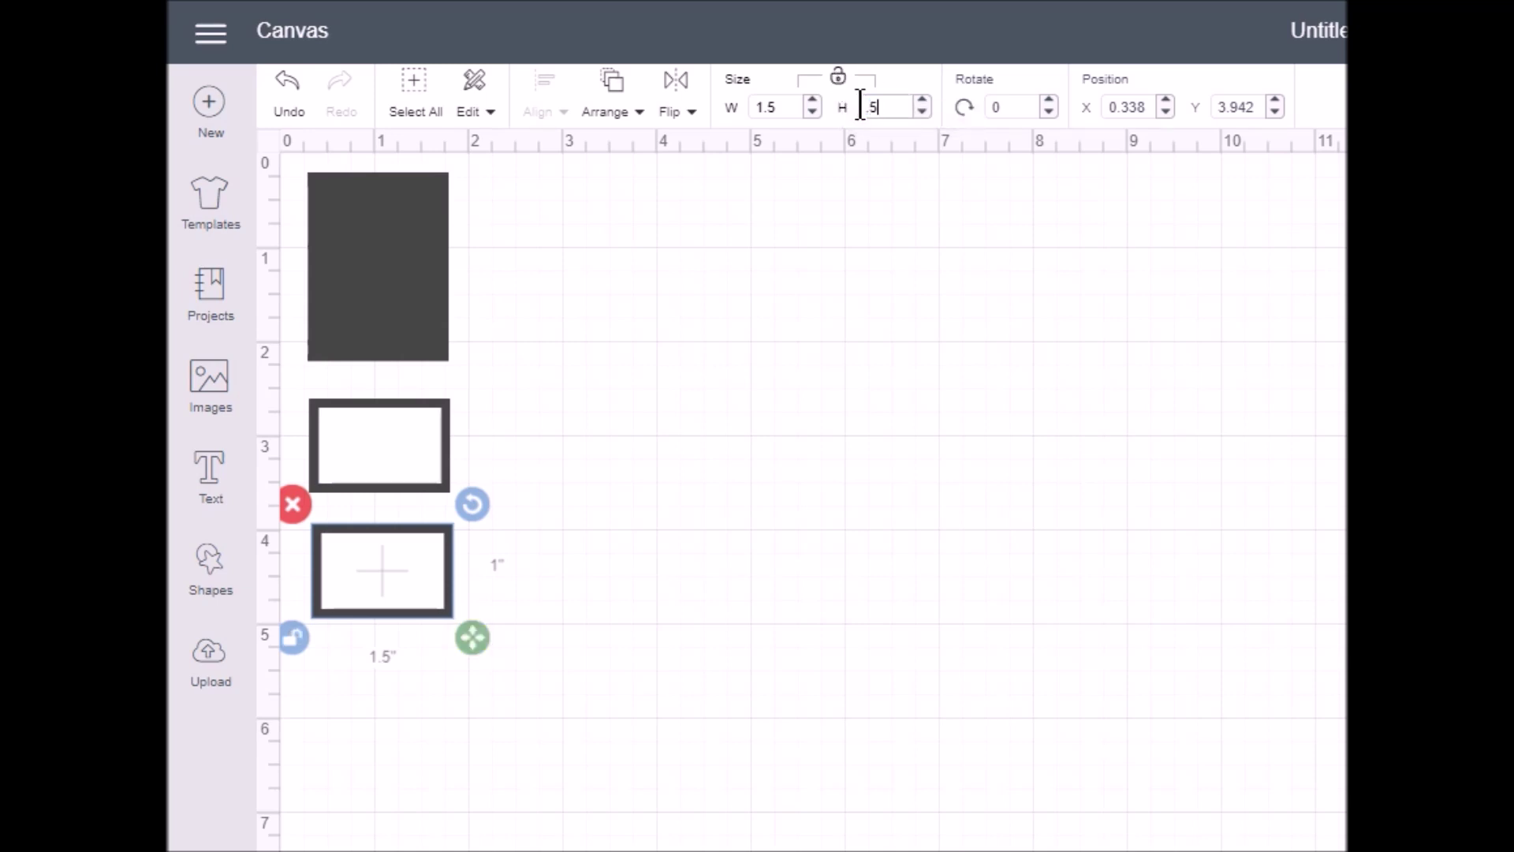
{"action": "key", "text": "Return"}
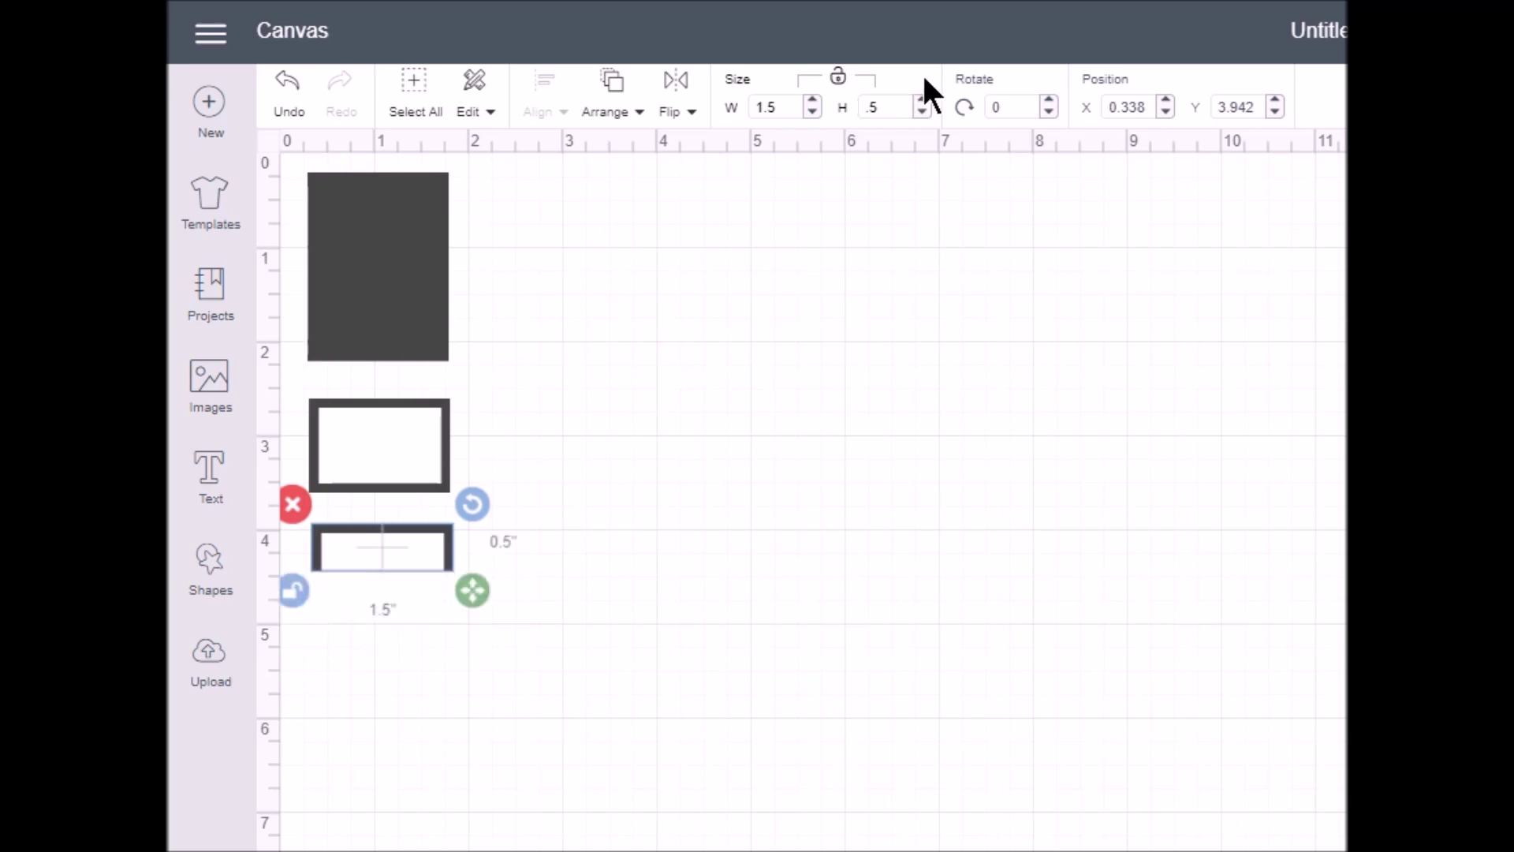
Unlock the proportions of the white rectangle in the lowest pair and set its height to 0.3 inches
{"action": "left_click", "coordinate": [407, 538]}
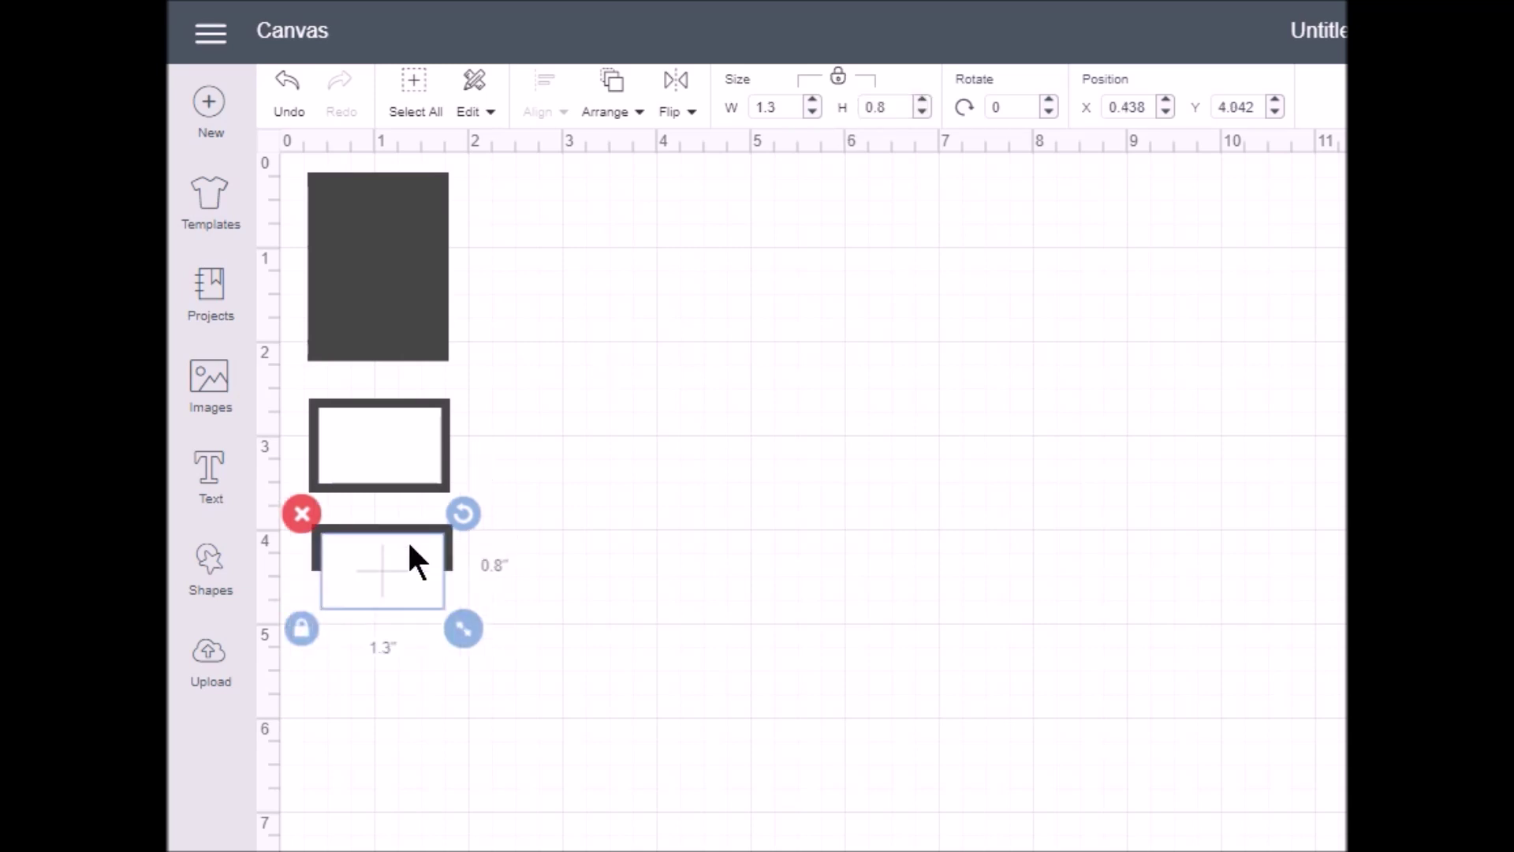
{"action": "left_click", "coordinate": [839, 79]}
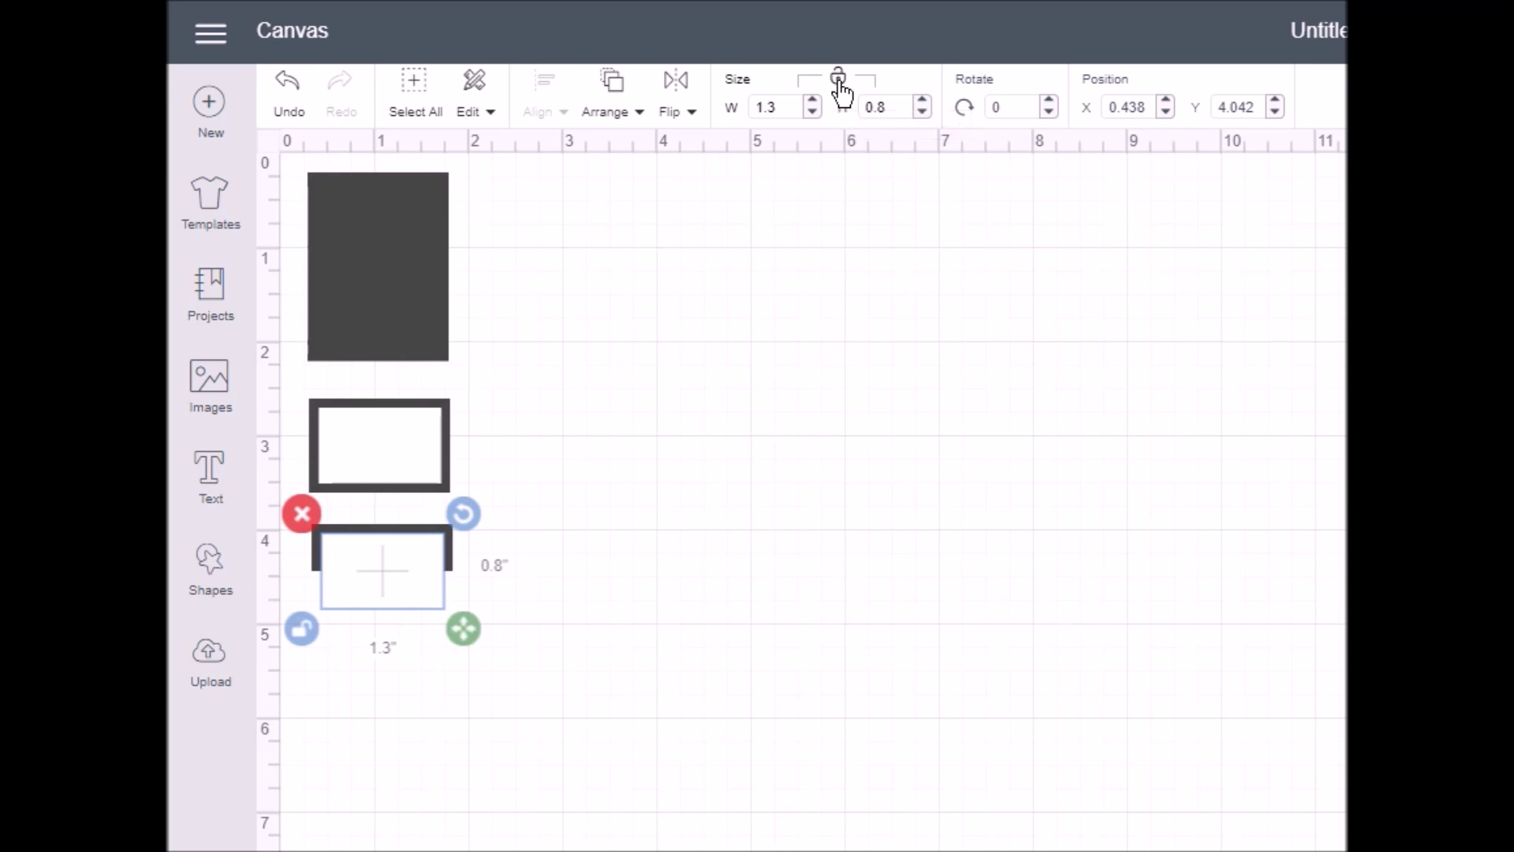
{"action": "double_click", "coordinate": [894, 112]}
{"action": "type", "text": ".3"}
{"action": "key", "text": "Return"}
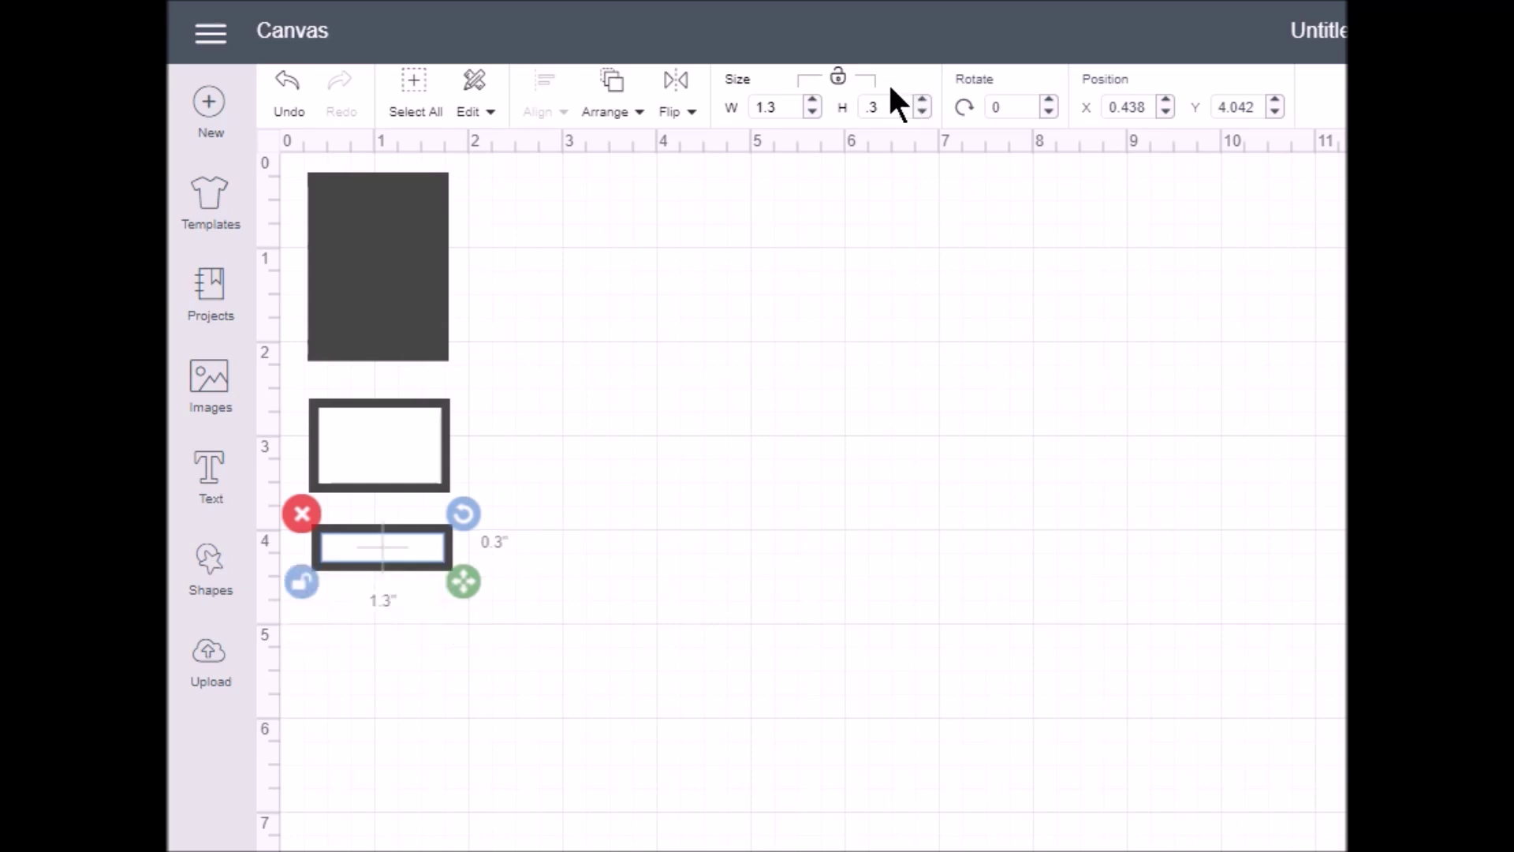
{"action": "left_click", "coordinate": [463, 676]}
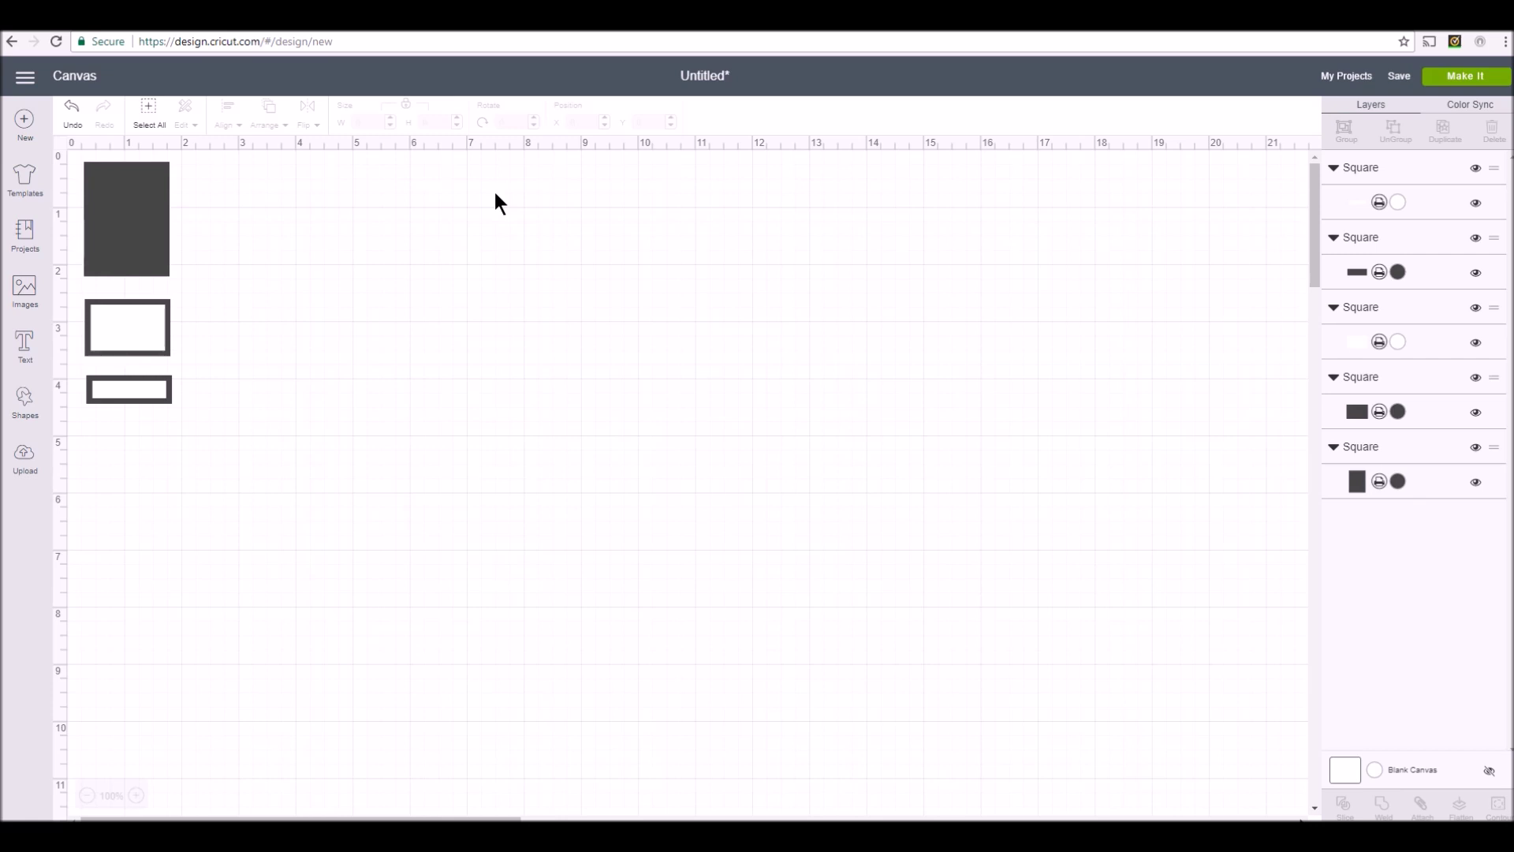
Duplicate the 1.5 by 2 inch dark rectangle and place the copy beside it at about X 2, Y 0.19 inches
{"action": "left_click", "coordinate": [142, 201]}
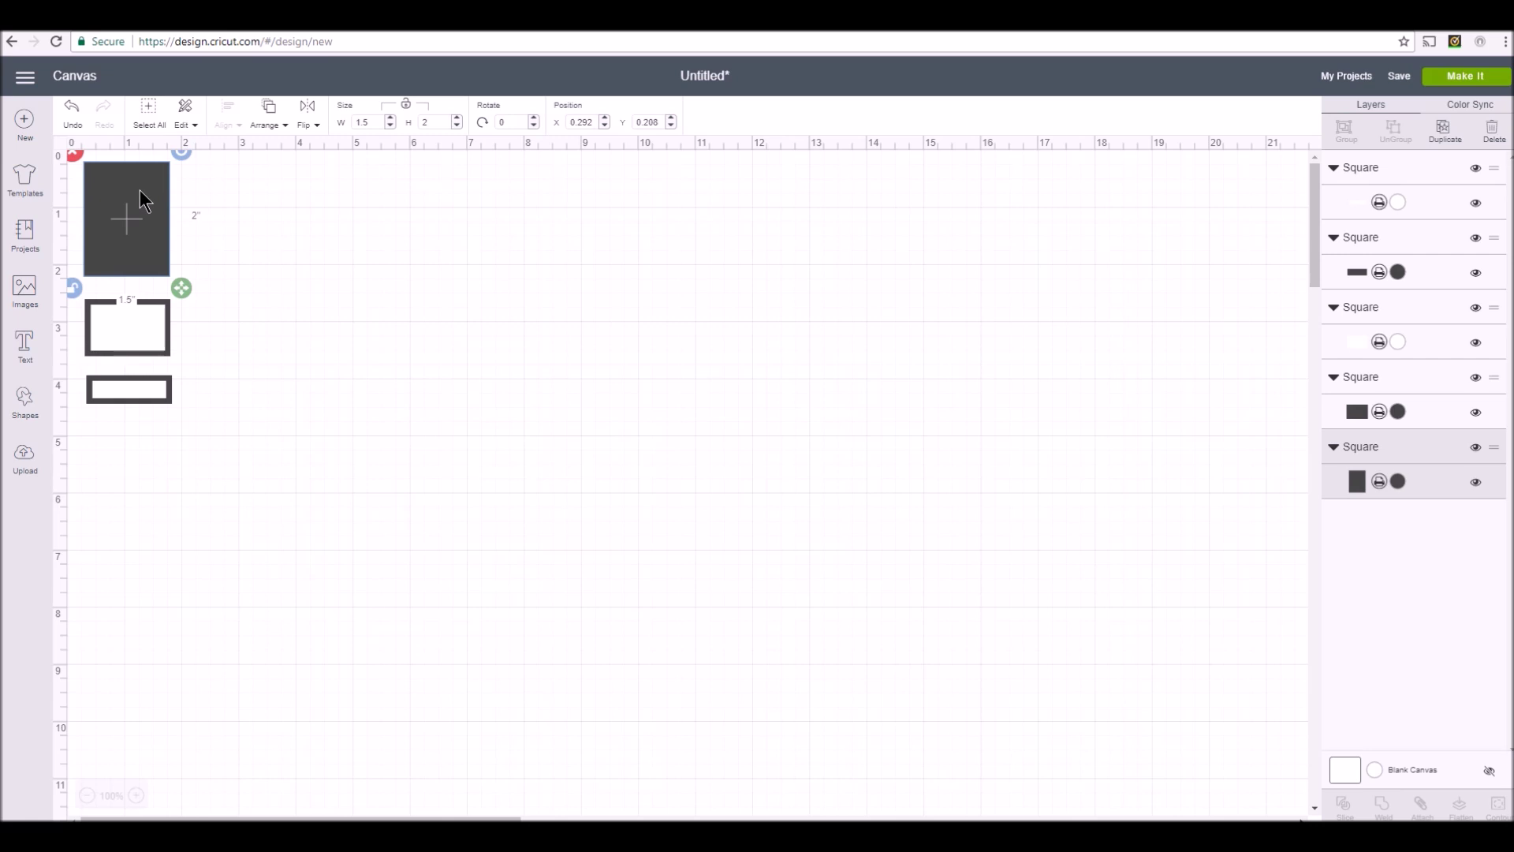
{"action": "right_click", "coordinate": [139, 191]}
{"action": "left_click", "coordinate": [196, 330]}
{"action": "left_click_drag", "start_coordinate": [127, 213], "coordinate": [225, 213]}
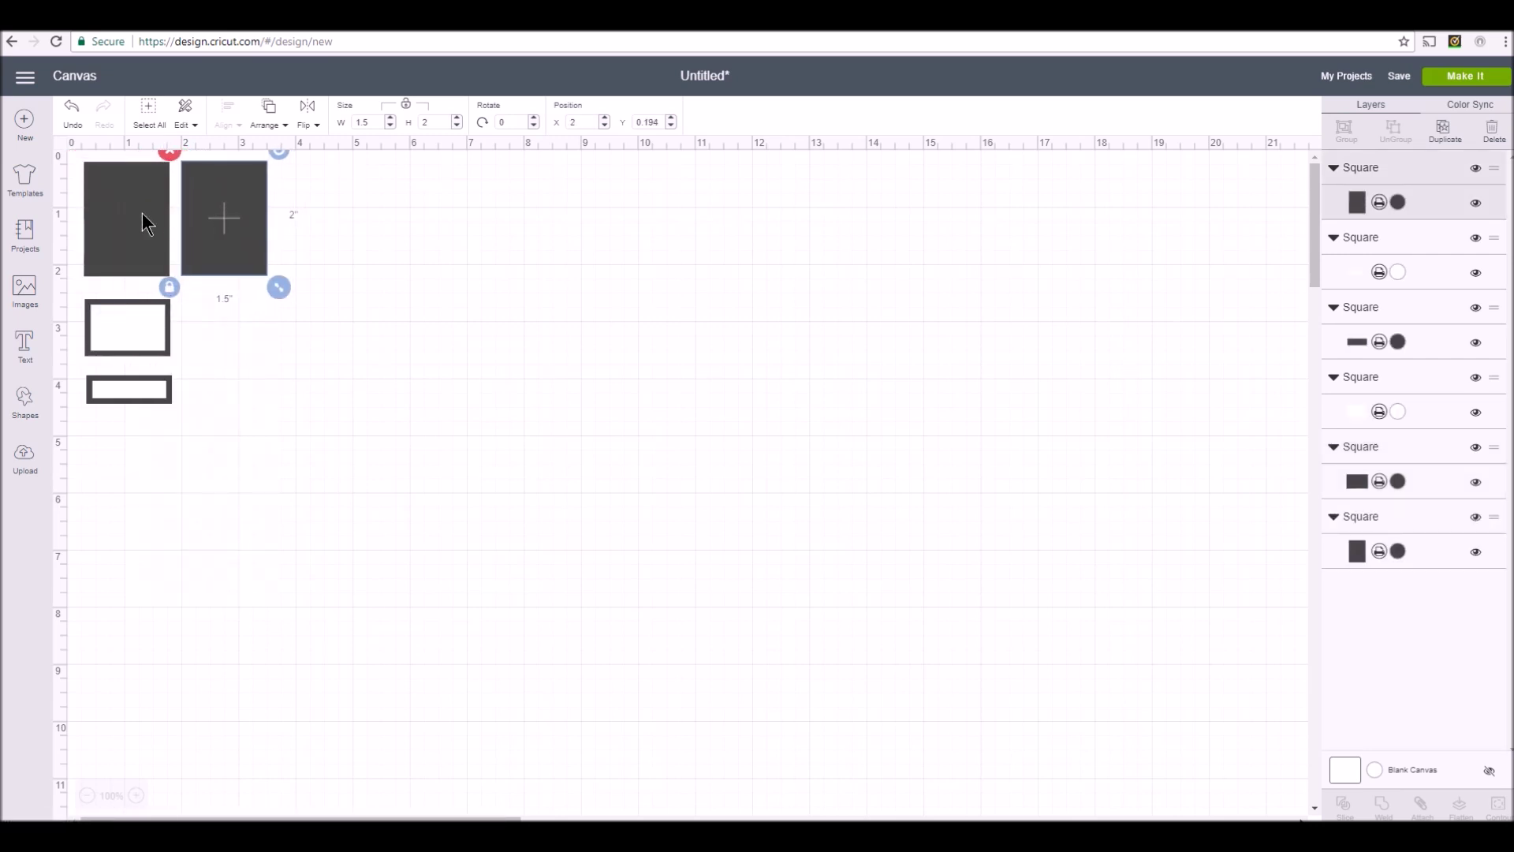
Try red and blue fills on the original 1.5 by 2 inch rectangle and settle on green #3BDD67
{"action": "left_click", "coordinate": [142, 213]}
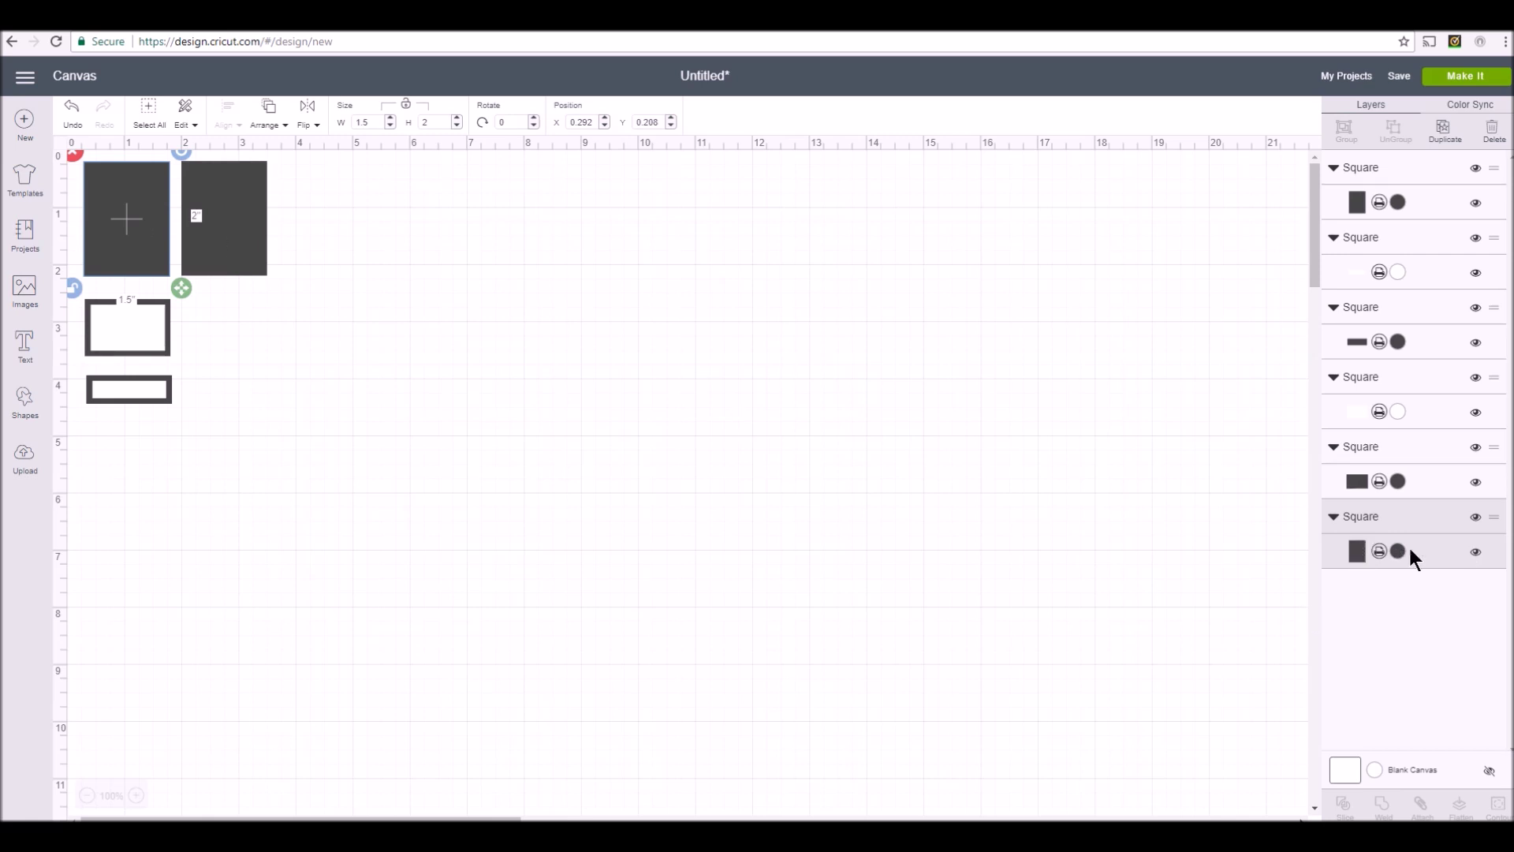
{"action": "left_click", "coordinate": [1354, 551]}
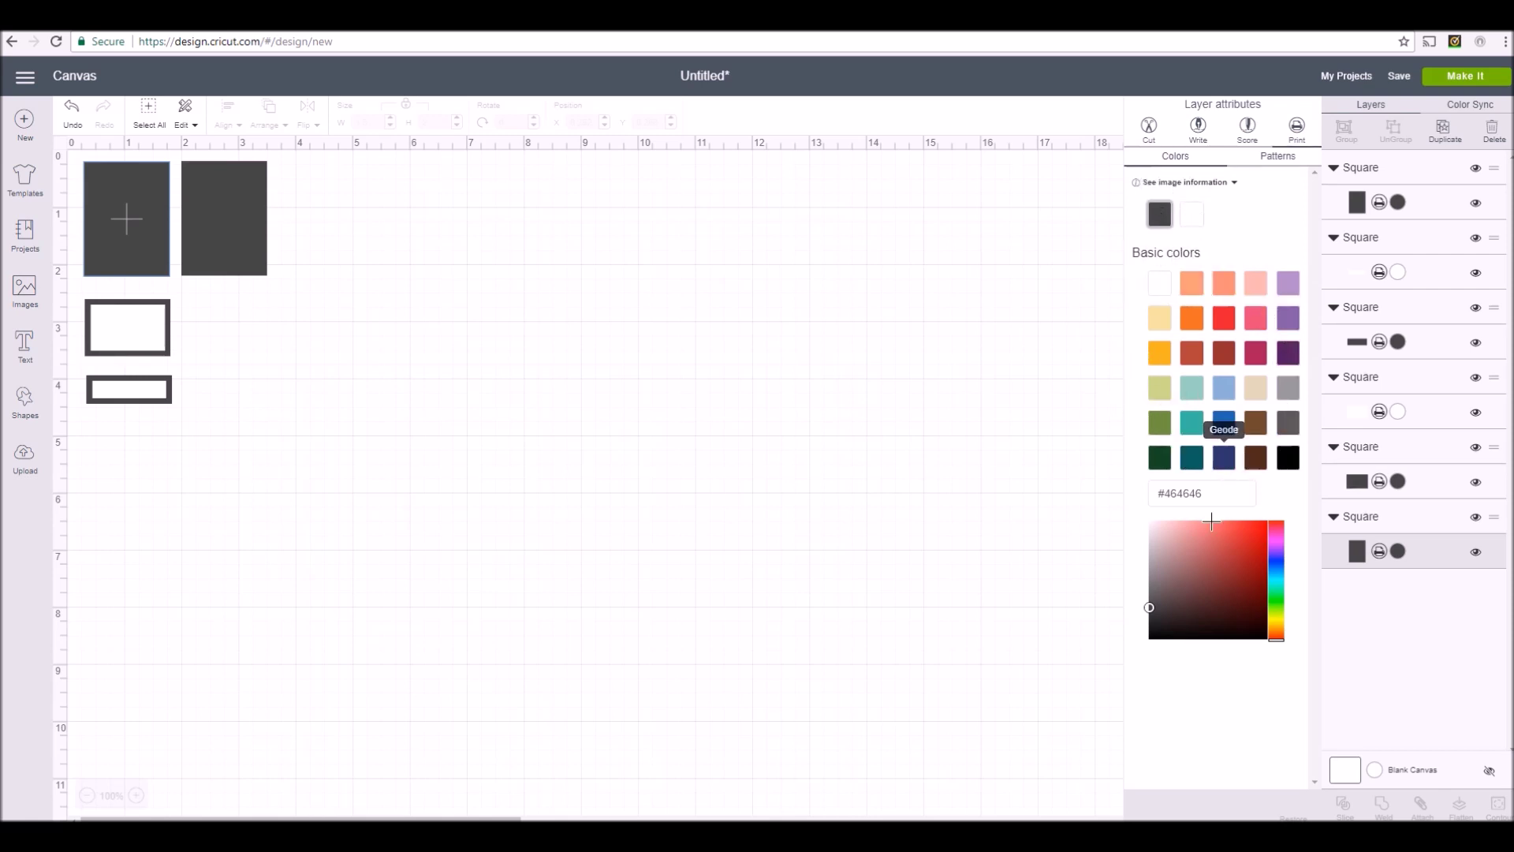
{"action": "left_click", "coordinate": [1191, 571]}
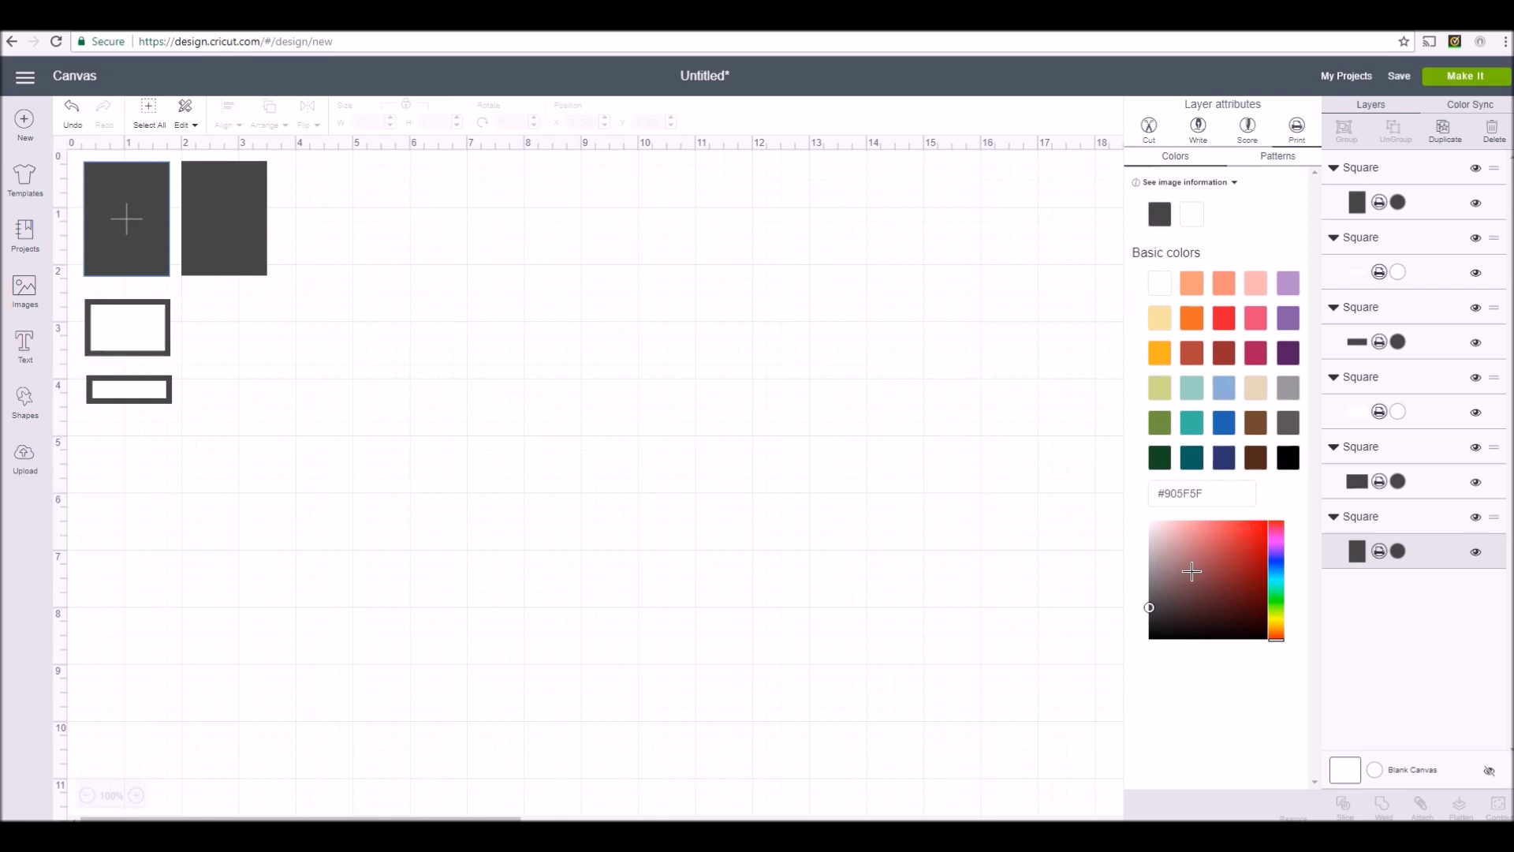
{"action": "left_click", "coordinate": [1223, 547]}
{"action": "left_click", "coordinate": [1251, 574]}
{"action": "left_click", "coordinate": [1253, 544]}
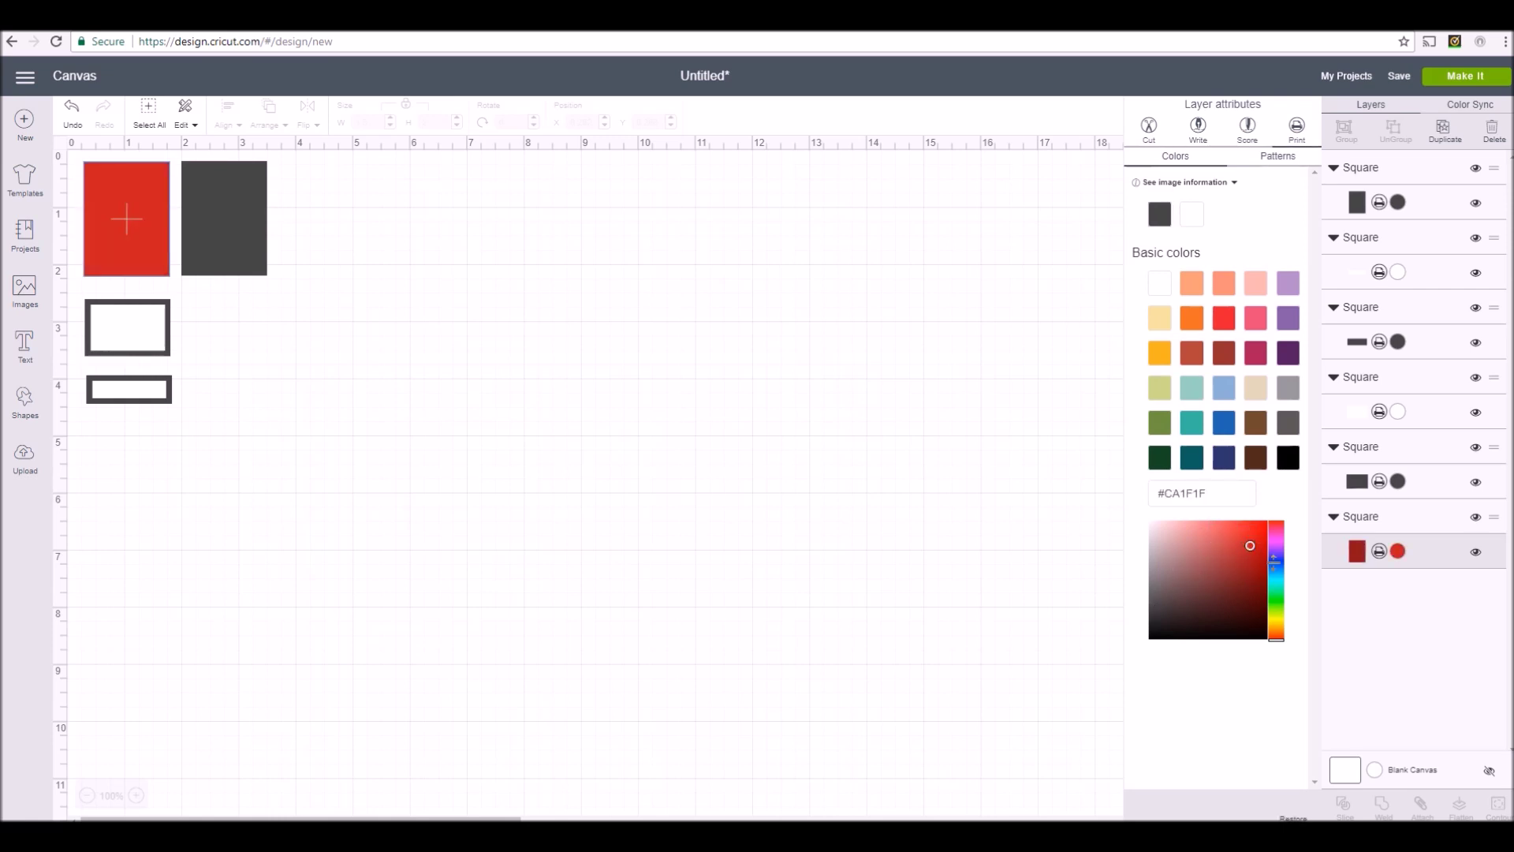
{"action": "left_click", "coordinate": [1276, 564]}
{"action": "left_click", "coordinate": [1221, 563]}
{"action": "left_click", "coordinate": [1206, 541]}
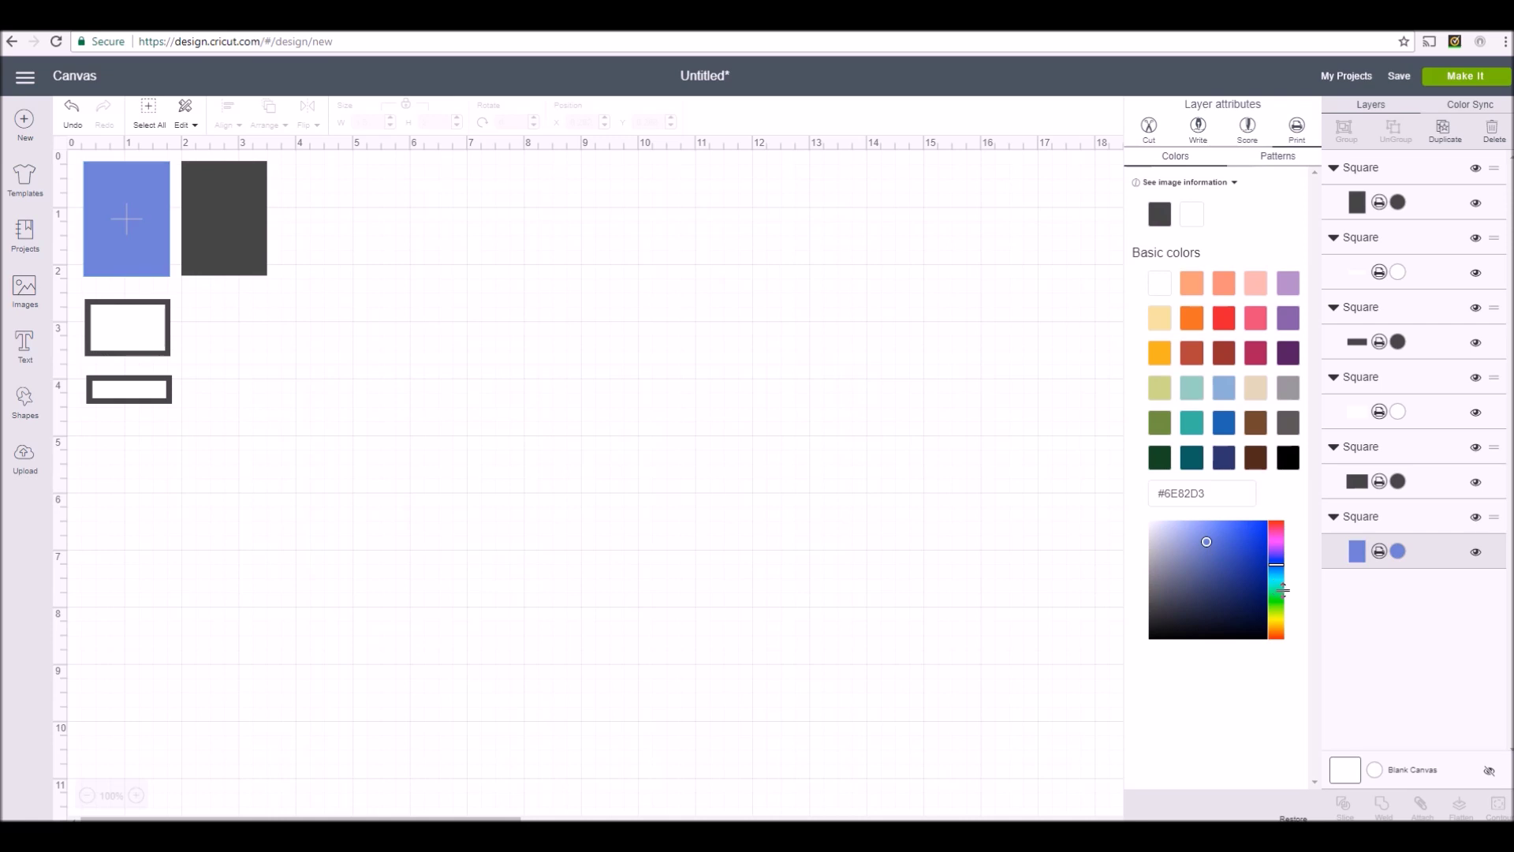
{"action": "left_click", "coordinate": [1276, 594]}
{"action": "left_click", "coordinate": [1230, 590]}
{"action": "left_click", "coordinate": [1237, 537]}
{"action": "left_click", "coordinate": [1216, 494]}
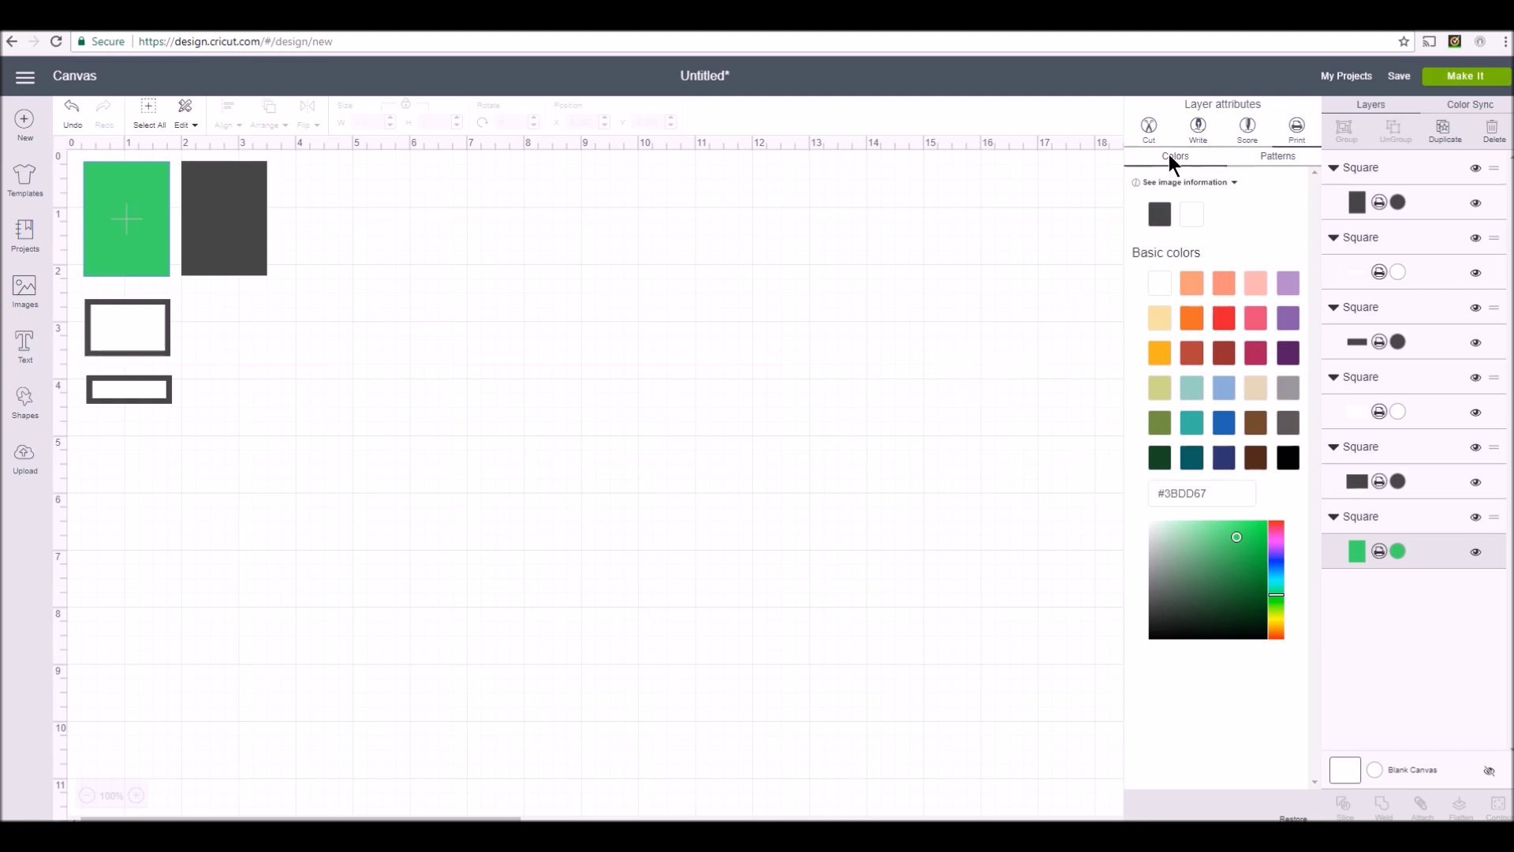
Browse the uploaded and purchasable pattern fills available for the green rectangle
{"action": "left_click", "coordinate": [1266, 155]}
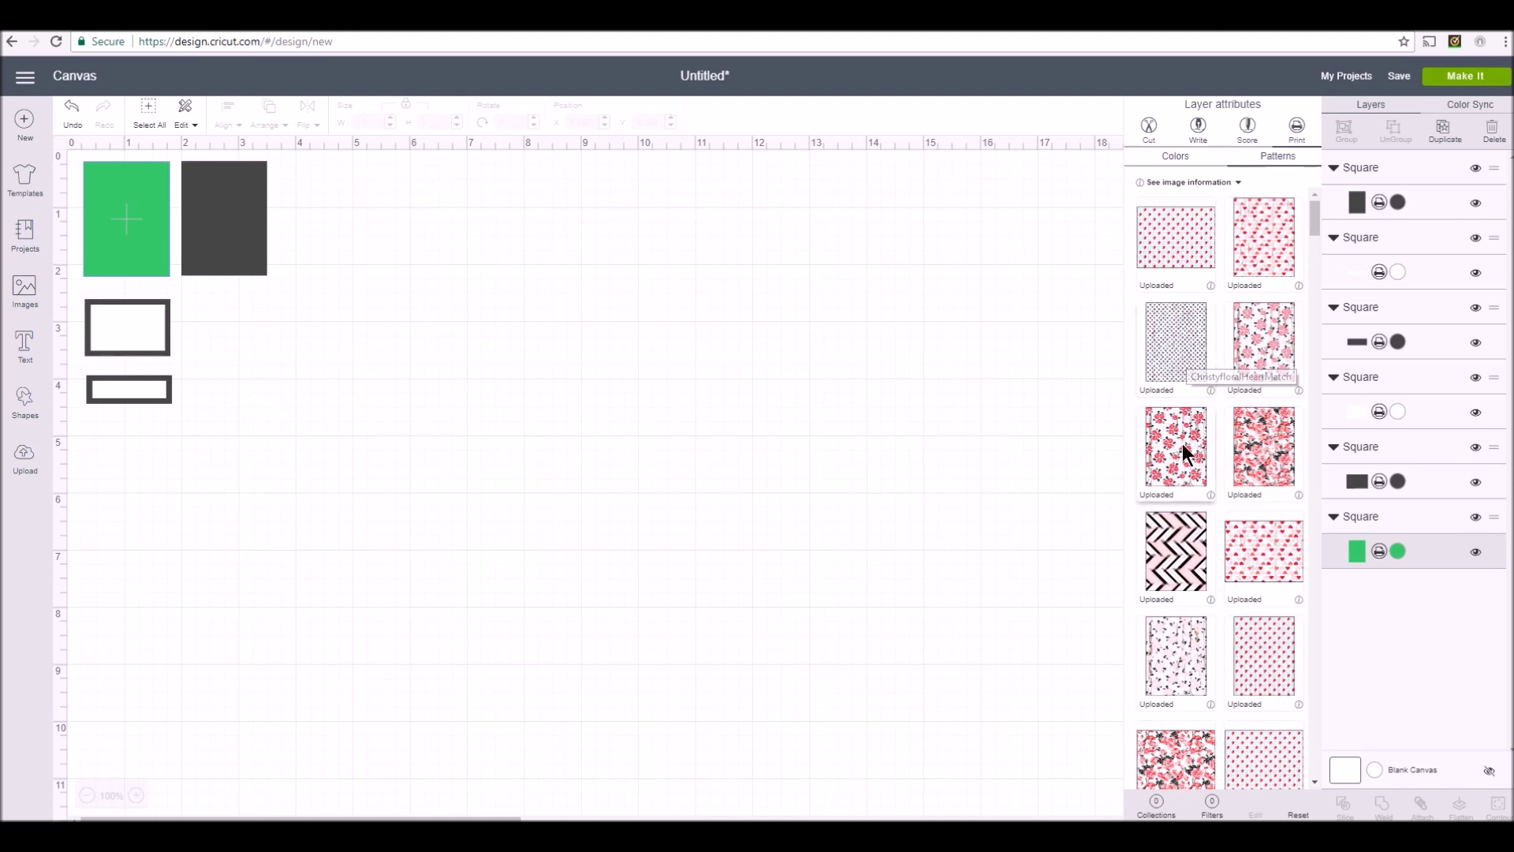
{"action": "scroll", "coordinate": [1189, 416], "scroll_direction": "down", "scroll_amount": 10}
{"action": "scroll", "coordinate": [1183, 459], "scroll_direction": "down", "scroll_amount": 5}
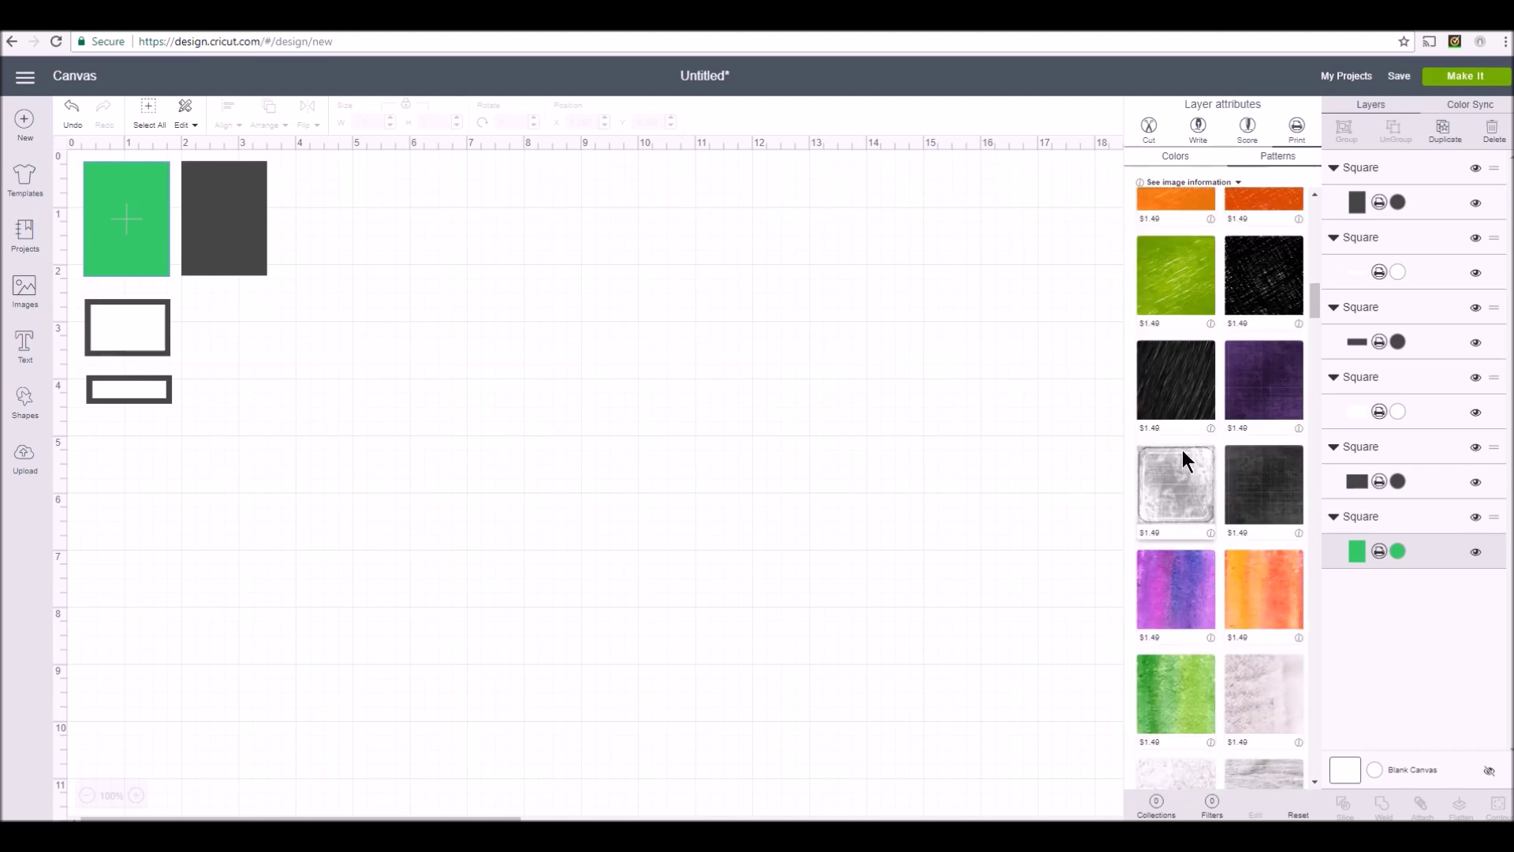
{"action": "scroll", "coordinate": [1247, 465], "scroll_direction": "up", "scroll_amount": 12}
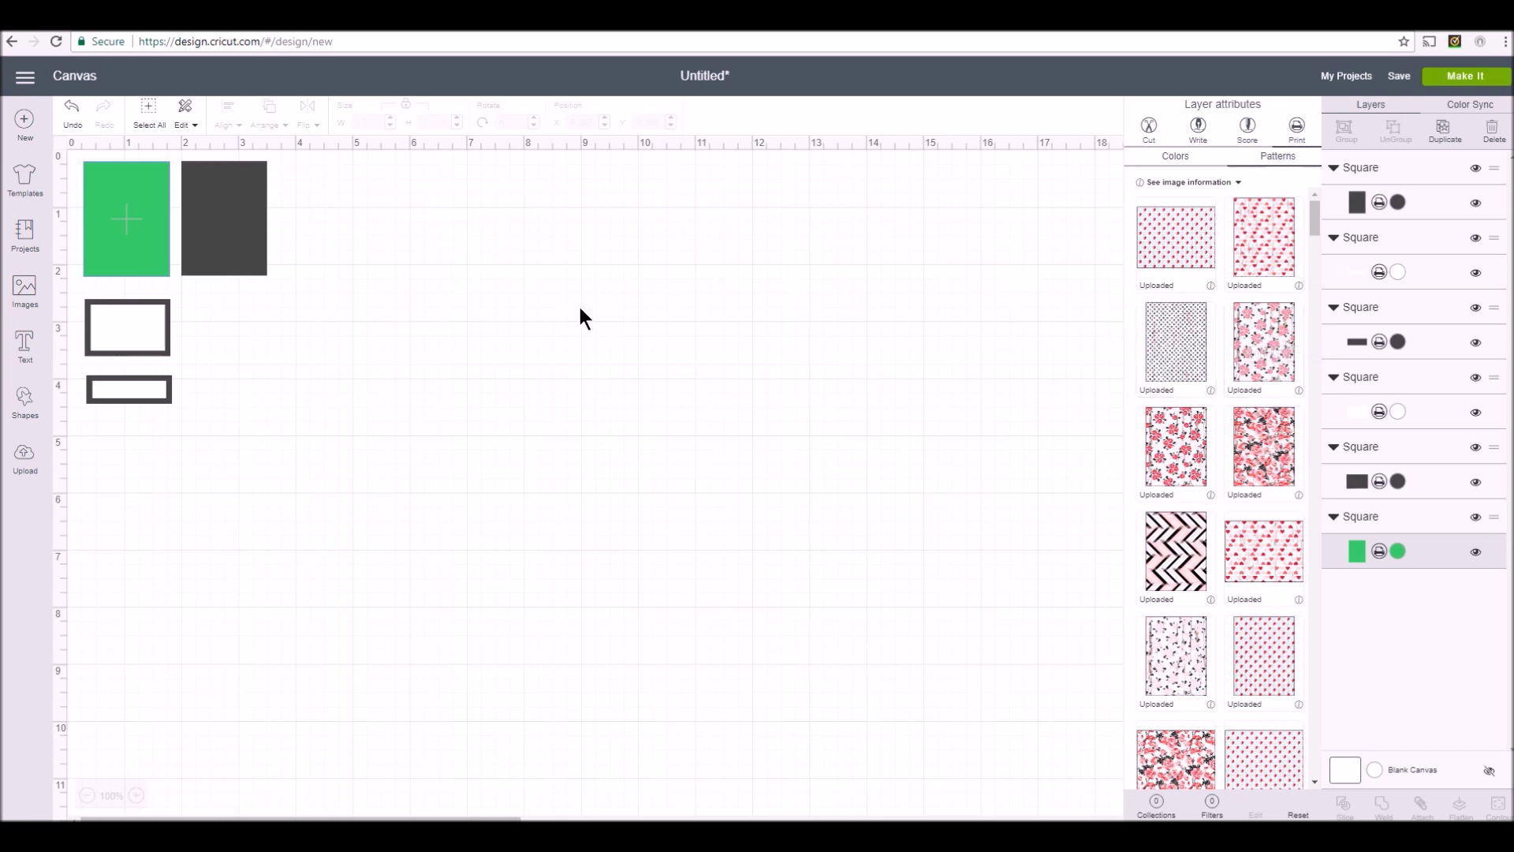
Start a pattern fill upload and bring up the TPS Valentine folder in File Explorer
{"action": "left_click", "coordinate": [24, 461]}
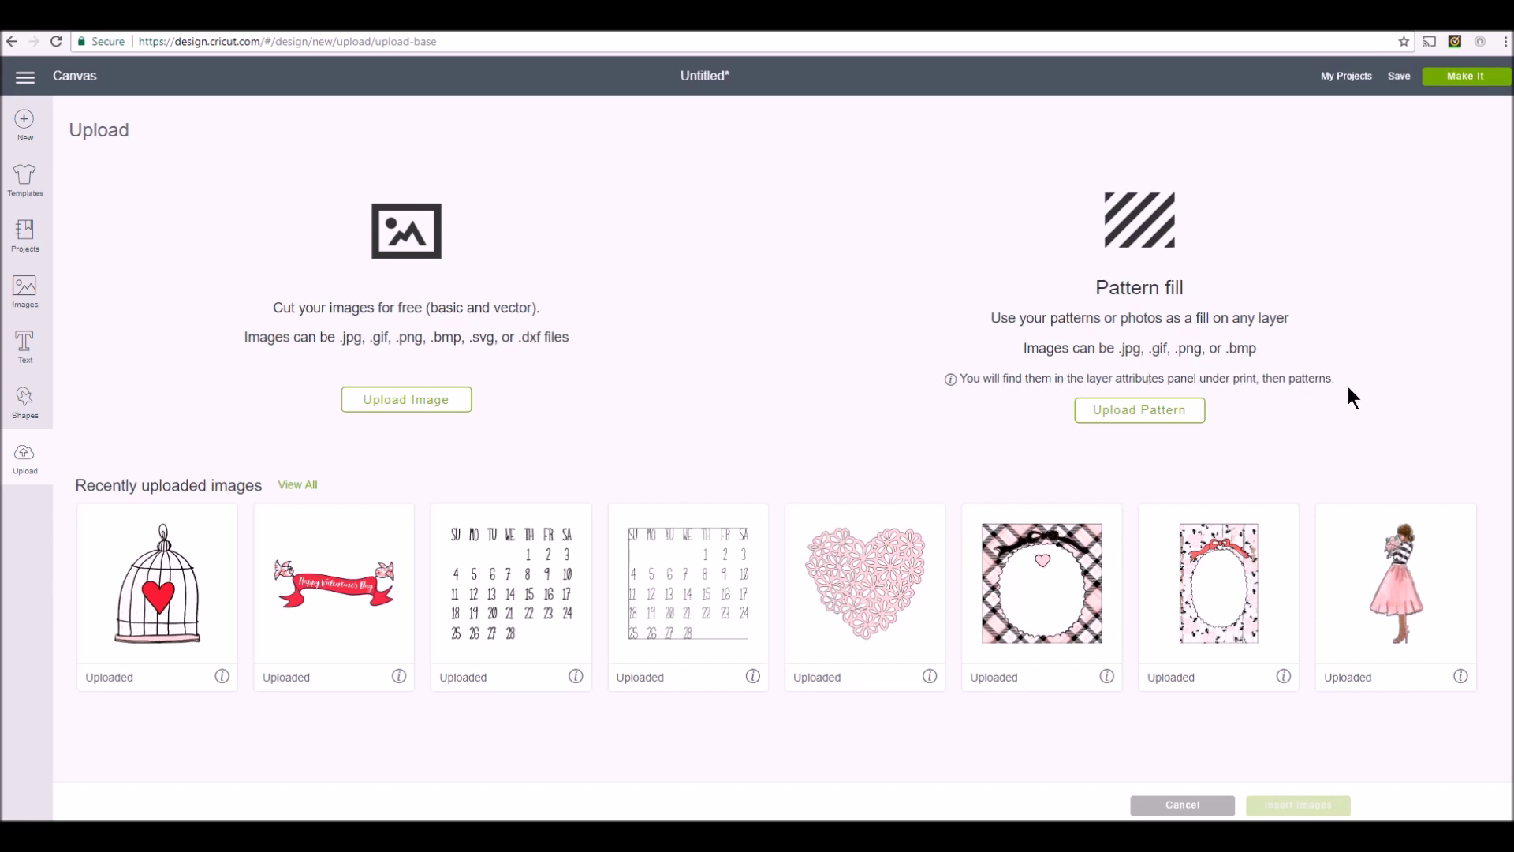
{"action": "left_click", "coordinate": [1162, 418]}
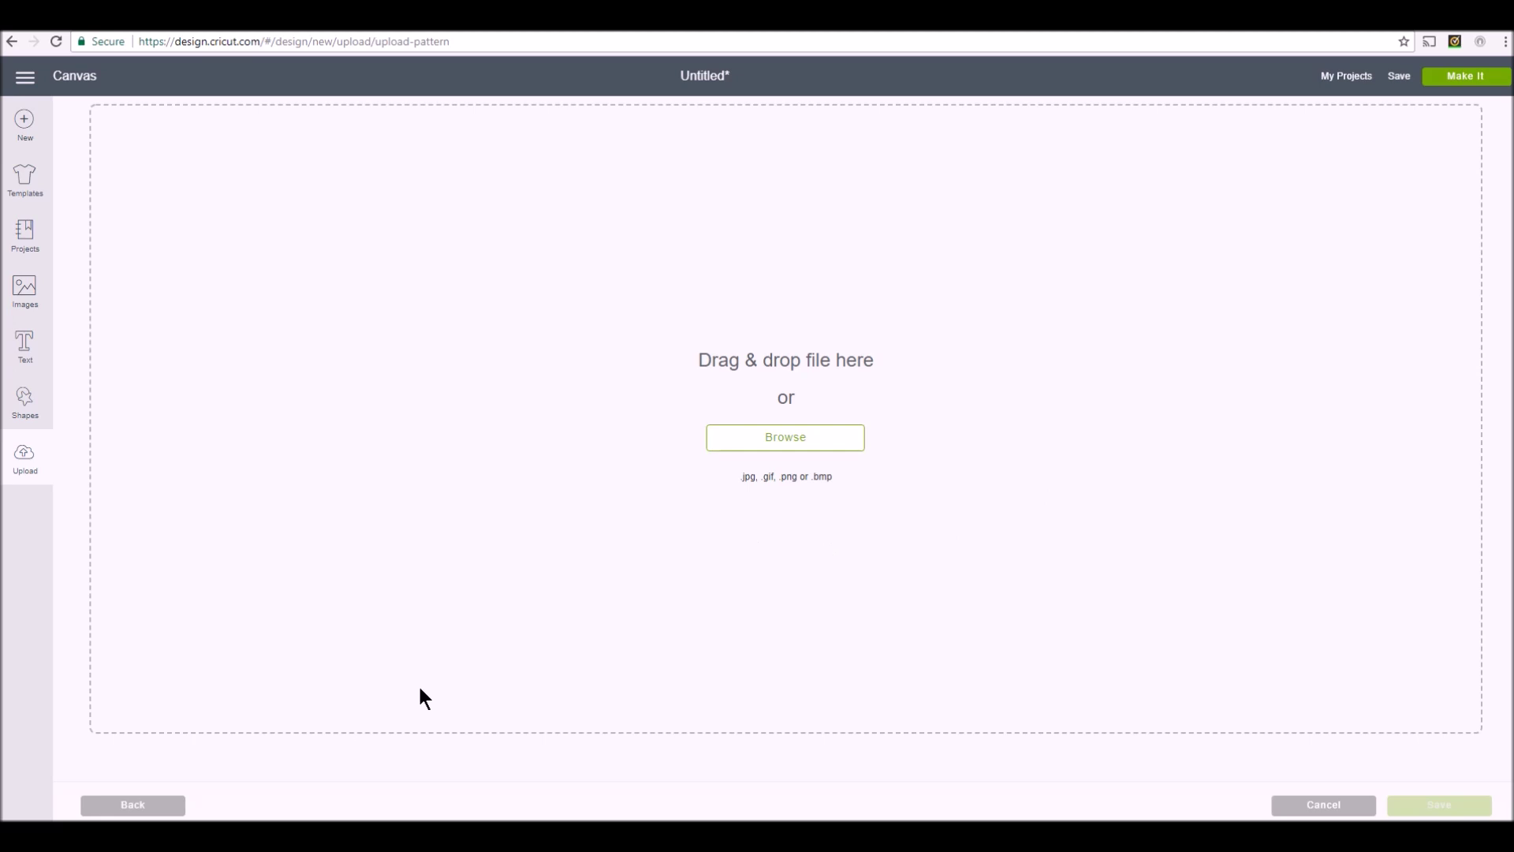
{"action": "left_click", "coordinate": [173, 765]}
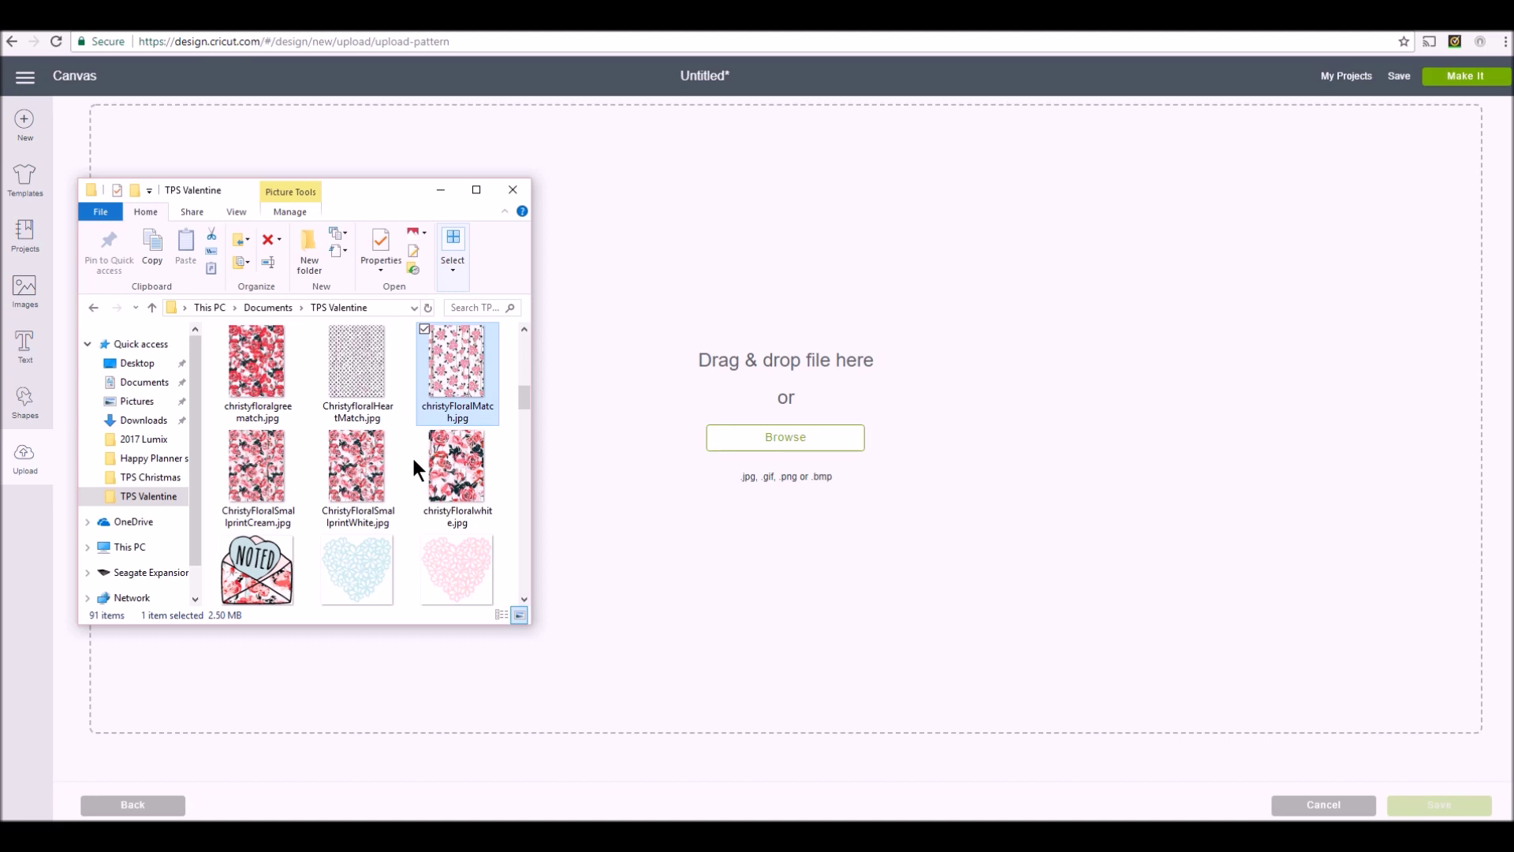
Find TPS_Valentines16_Paper9.jpg in the TPS Valentine folder and load it into the pattern upload
{"action": "scroll", "coordinate": [408, 455], "scroll_direction": "up", "scroll_amount": 1}
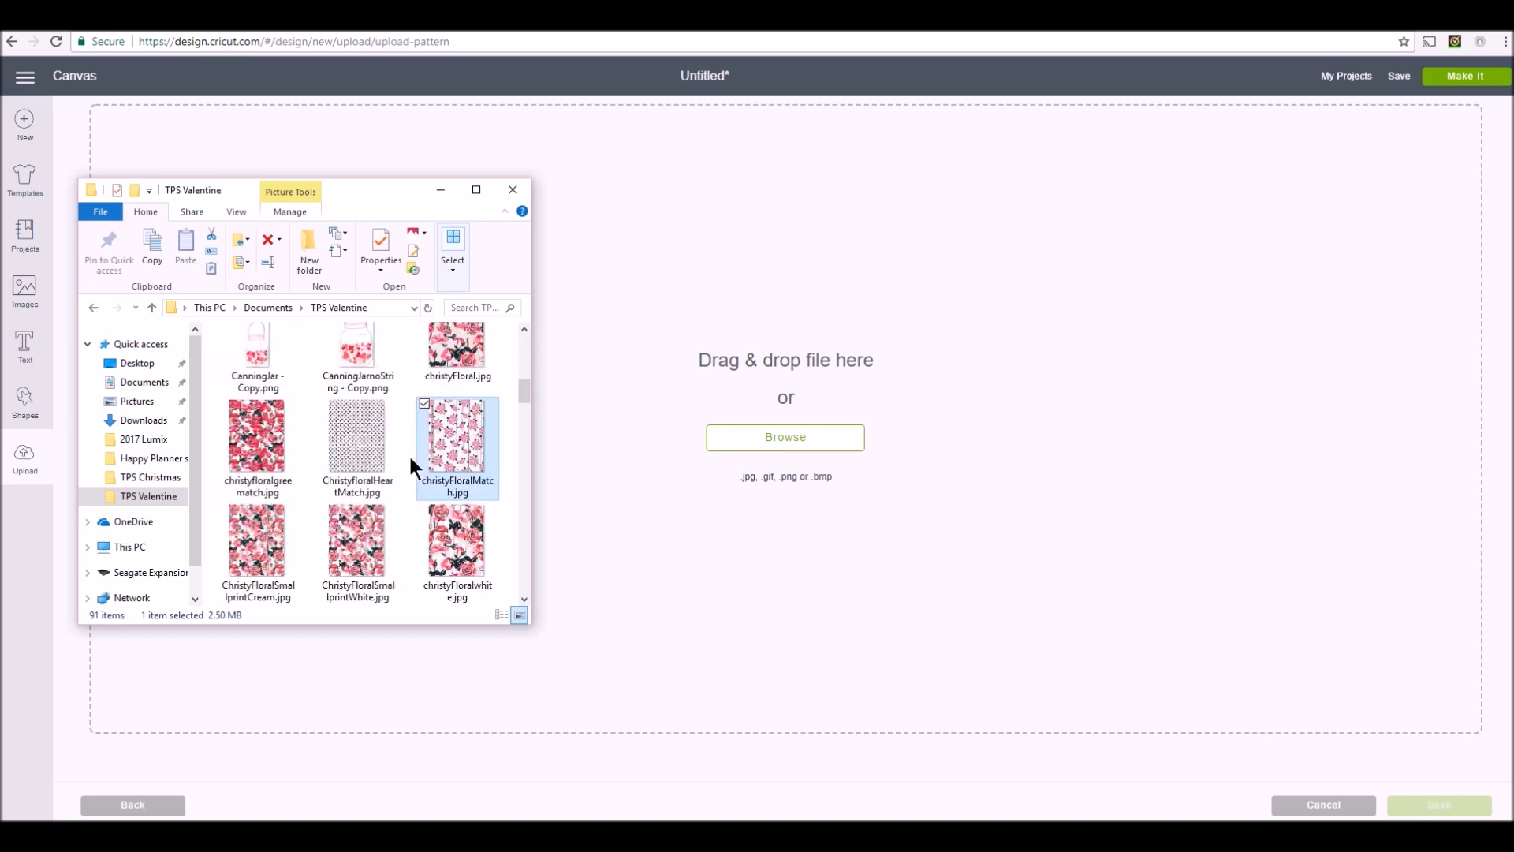
{"action": "scroll", "coordinate": [410, 459], "scroll_direction": "down", "scroll_amount": 8}
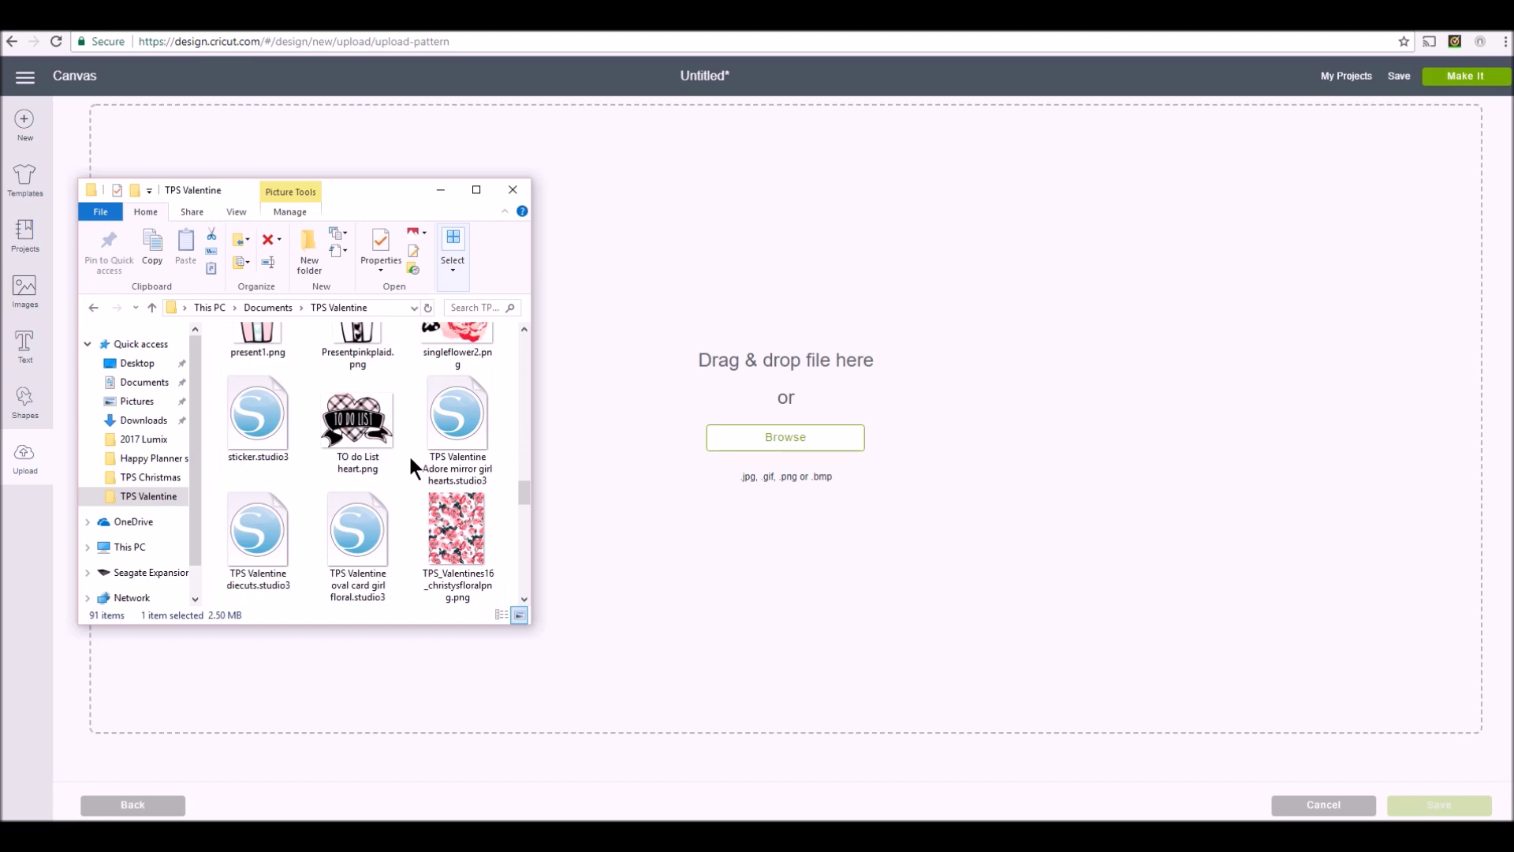
{"action": "scroll", "coordinate": [411, 467], "scroll_direction": "down", "scroll_amount": 3}
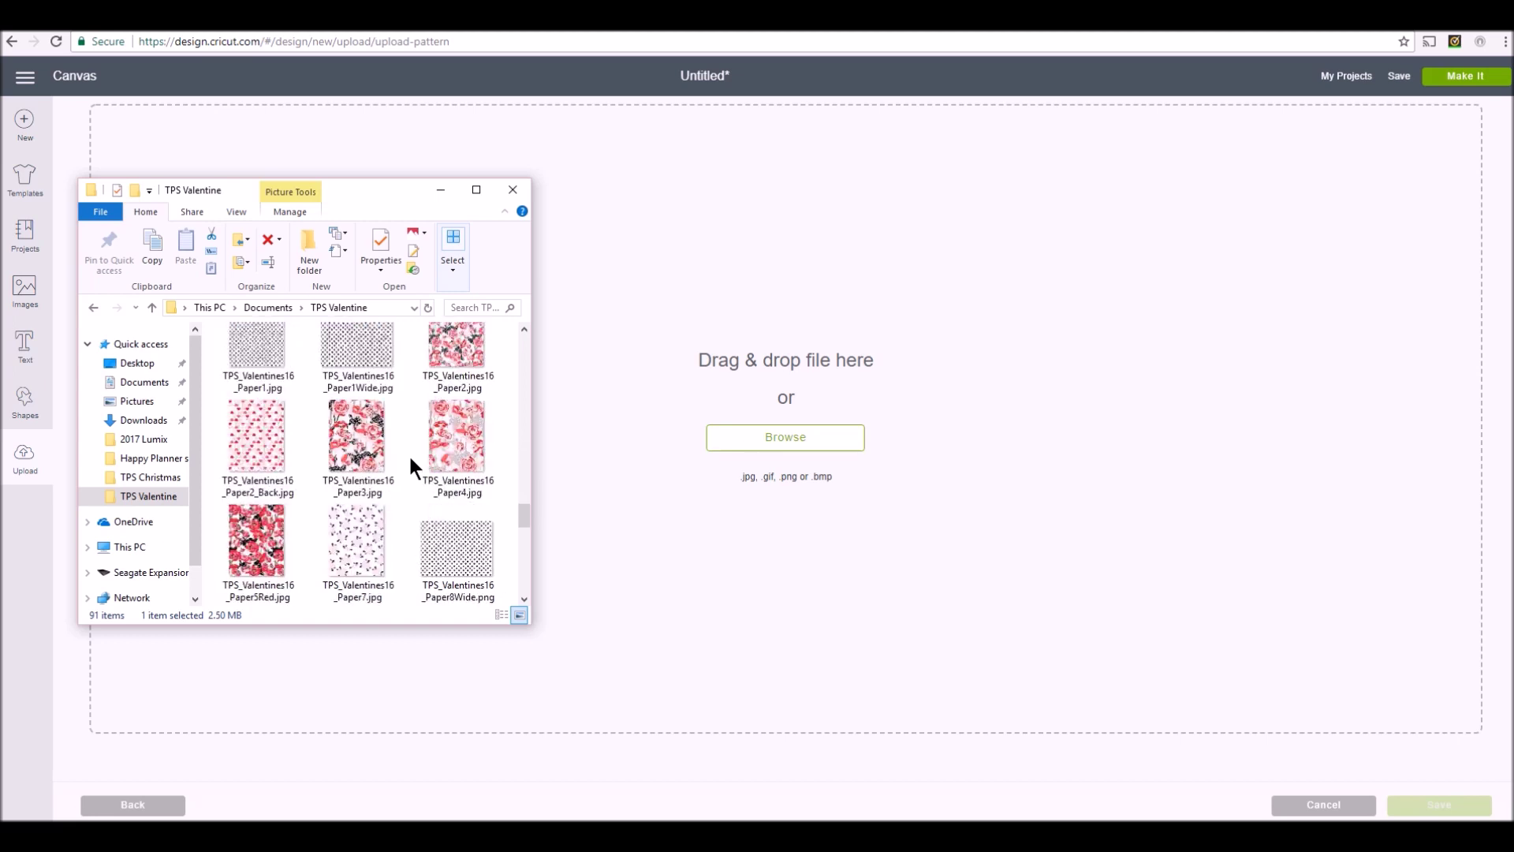
{"action": "scroll", "coordinate": [411, 460], "scroll_direction": "down", "scroll_amount": 3}
{"action": "scroll", "coordinate": [410, 460], "scroll_direction": "down", "scroll_amount": 3}
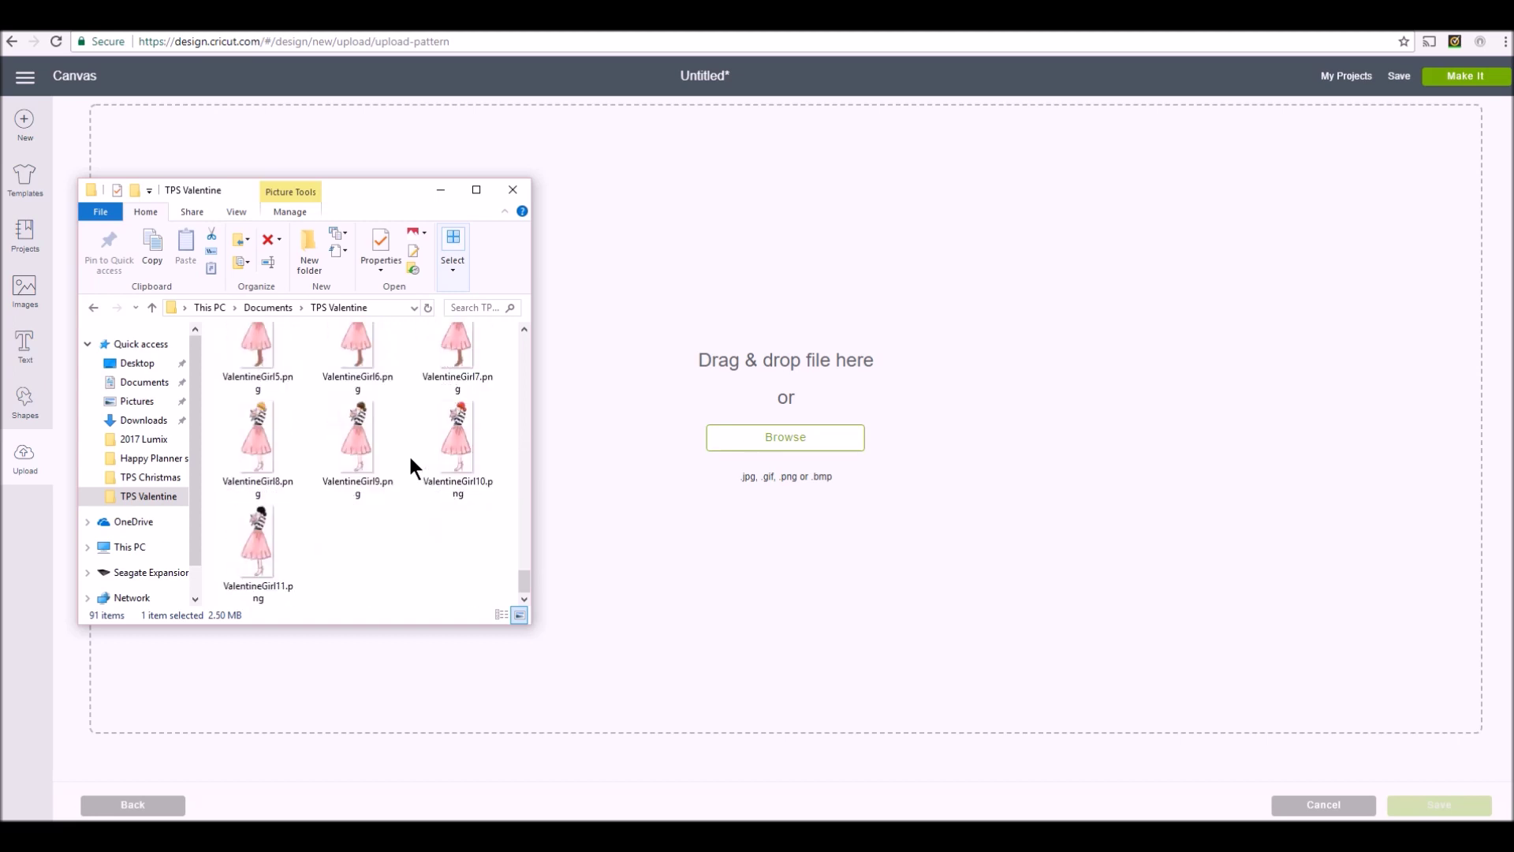
{"action": "scroll", "coordinate": [410, 453], "scroll_direction": "up", "scroll_amount": 5}
{"action": "scroll", "coordinate": [411, 458], "scroll_direction": "up", "scroll_amount": 6}
{"action": "scroll", "coordinate": [411, 459], "scroll_direction": "up", "scroll_amount": 8}
{"action": "scroll", "coordinate": [410, 462], "scroll_direction": "down", "scroll_amount": 12}
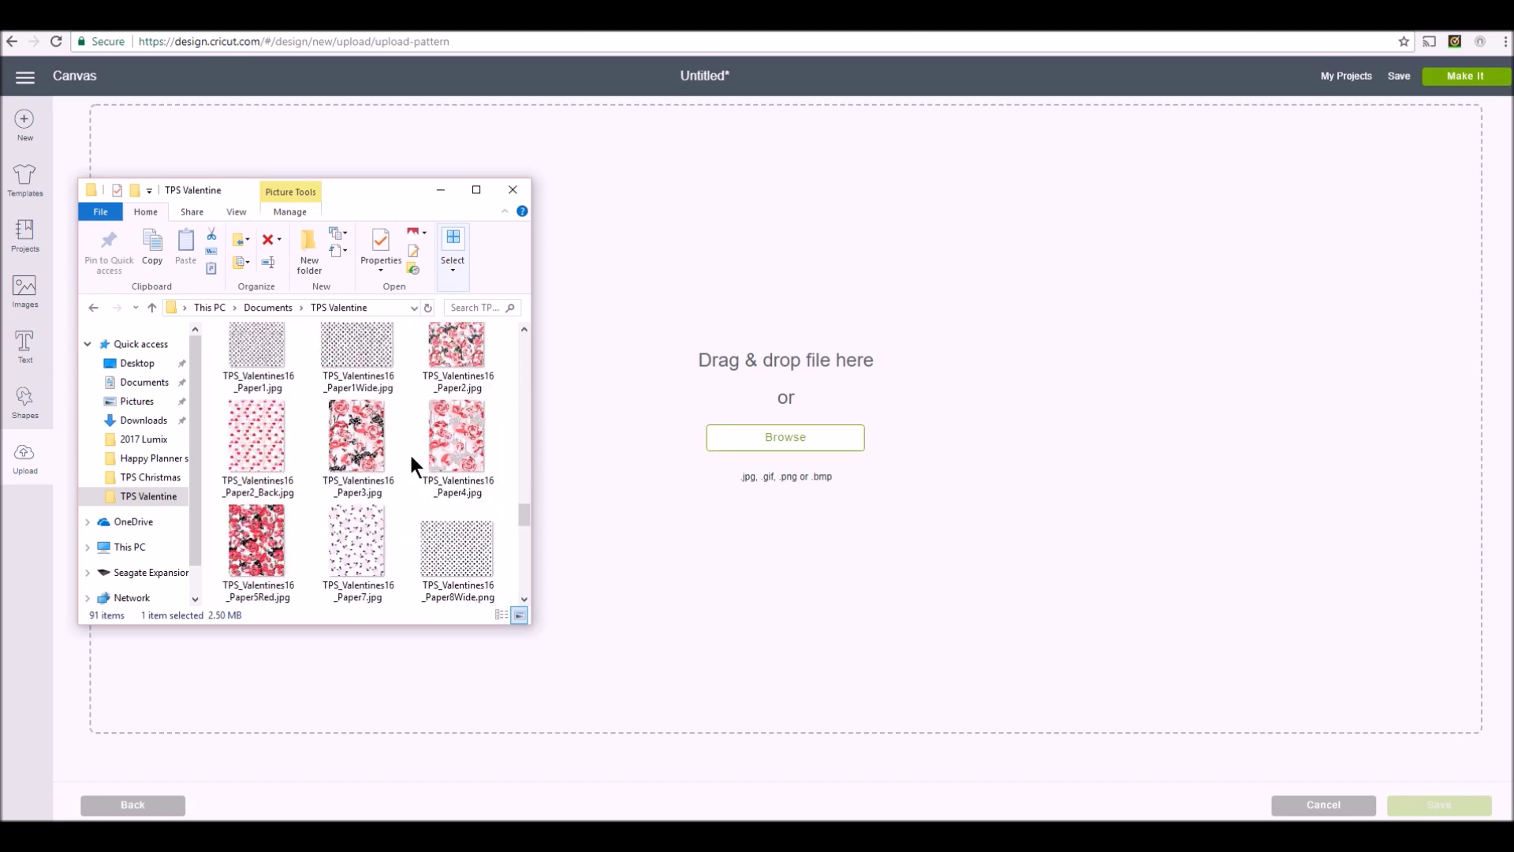
{"action": "scroll", "coordinate": [410, 452], "scroll_direction": "down", "scroll_amount": 2}
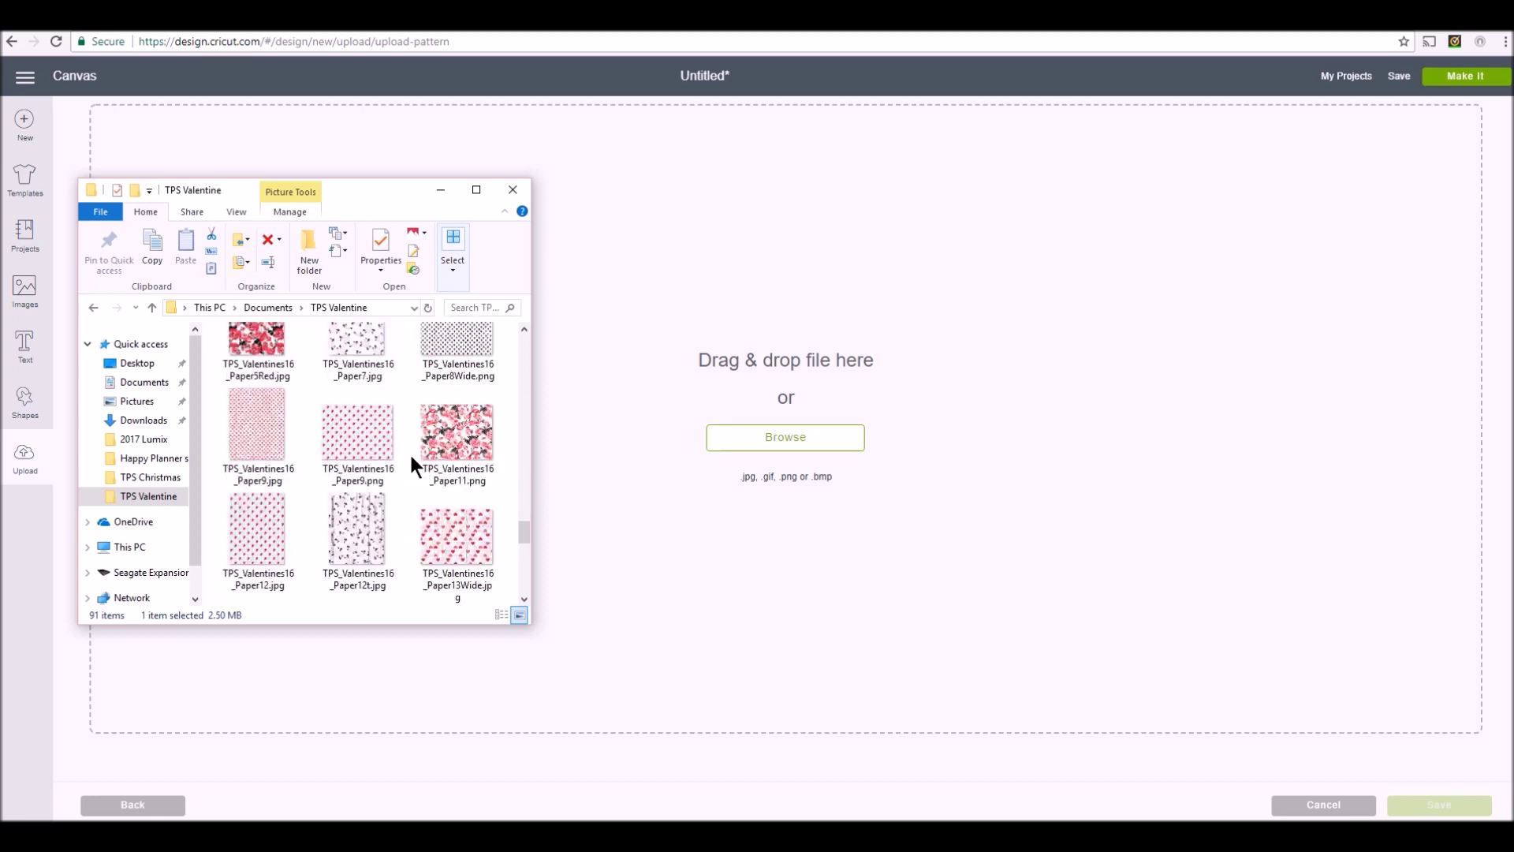
{"action": "left_click_drag", "start_coordinate": [260, 427], "coordinate": [617, 534]}
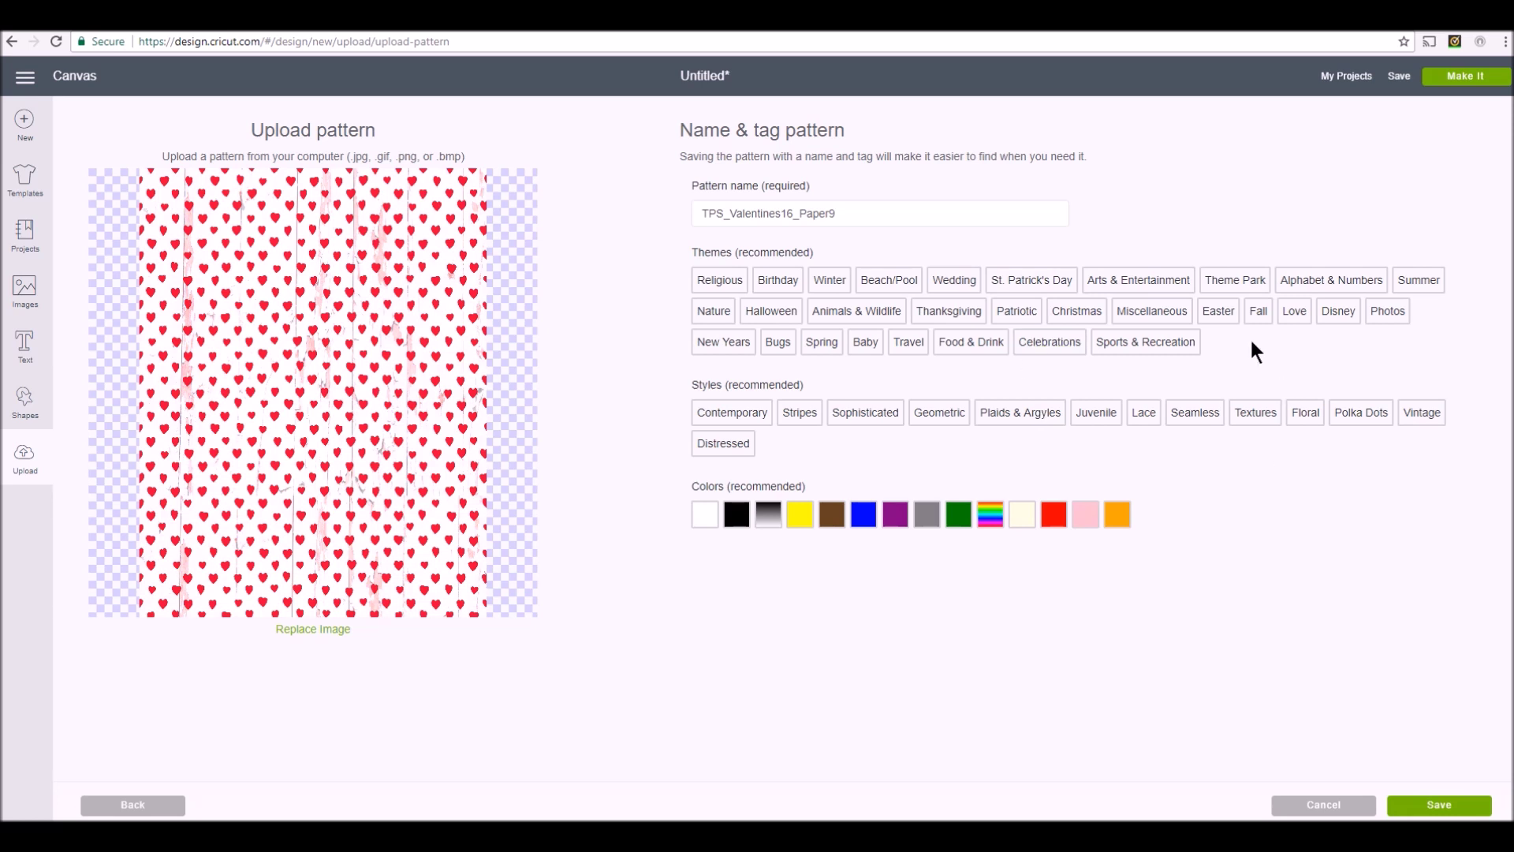
Tag the pattern with the Love theme, the Distressed style and the colors white and red, and save it
{"action": "left_click", "coordinate": [1297, 314]}
{"action": "left_click", "coordinate": [732, 449]}
{"action": "left_click", "coordinate": [706, 516]}
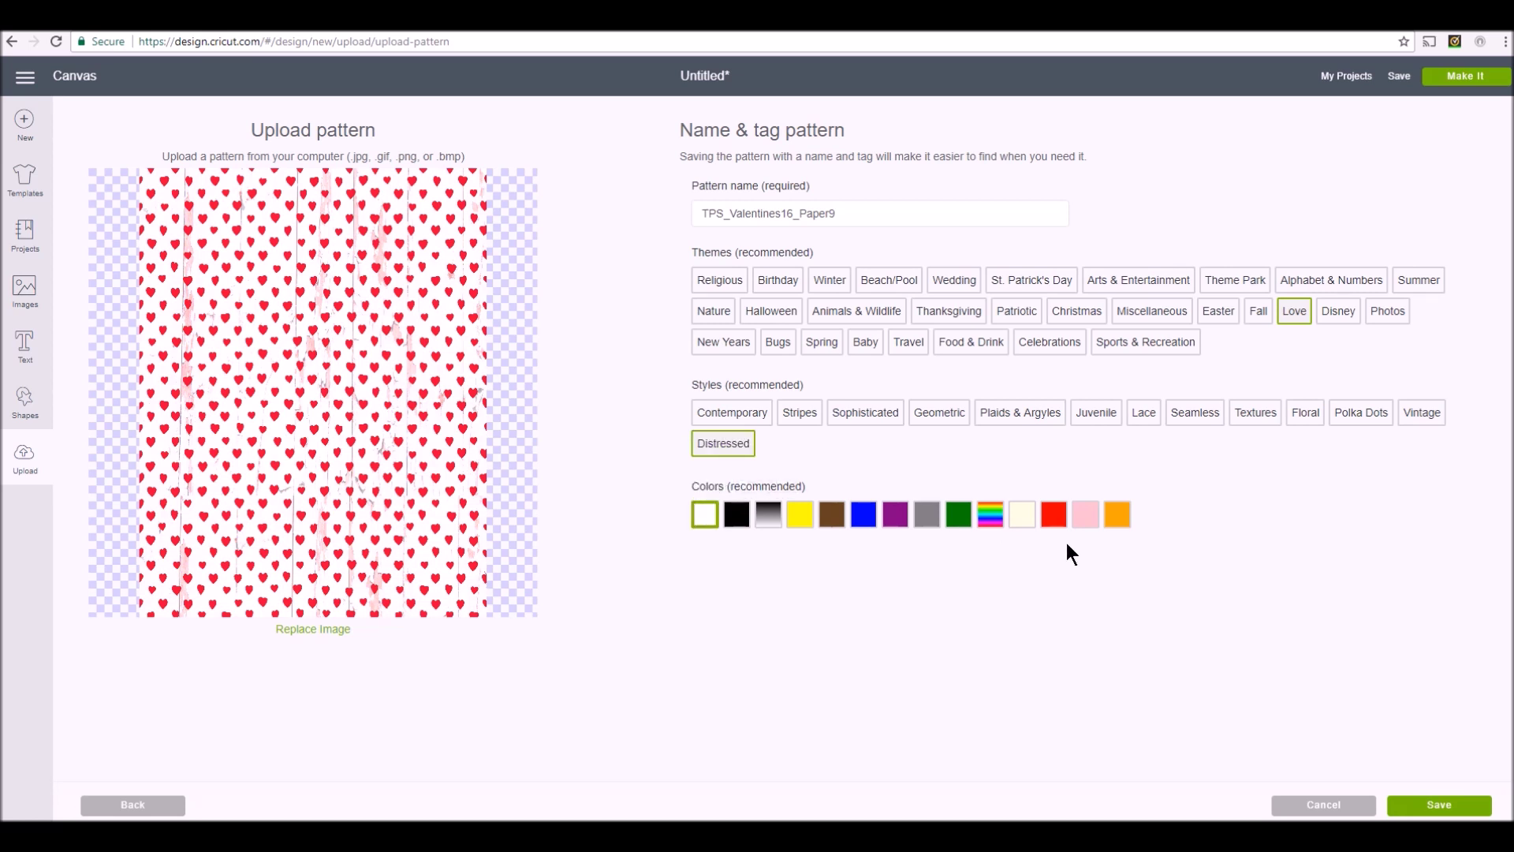
{"action": "left_click", "coordinate": [1057, 518]}
{"action": "left_click", "coordinate": [1439, 806]}
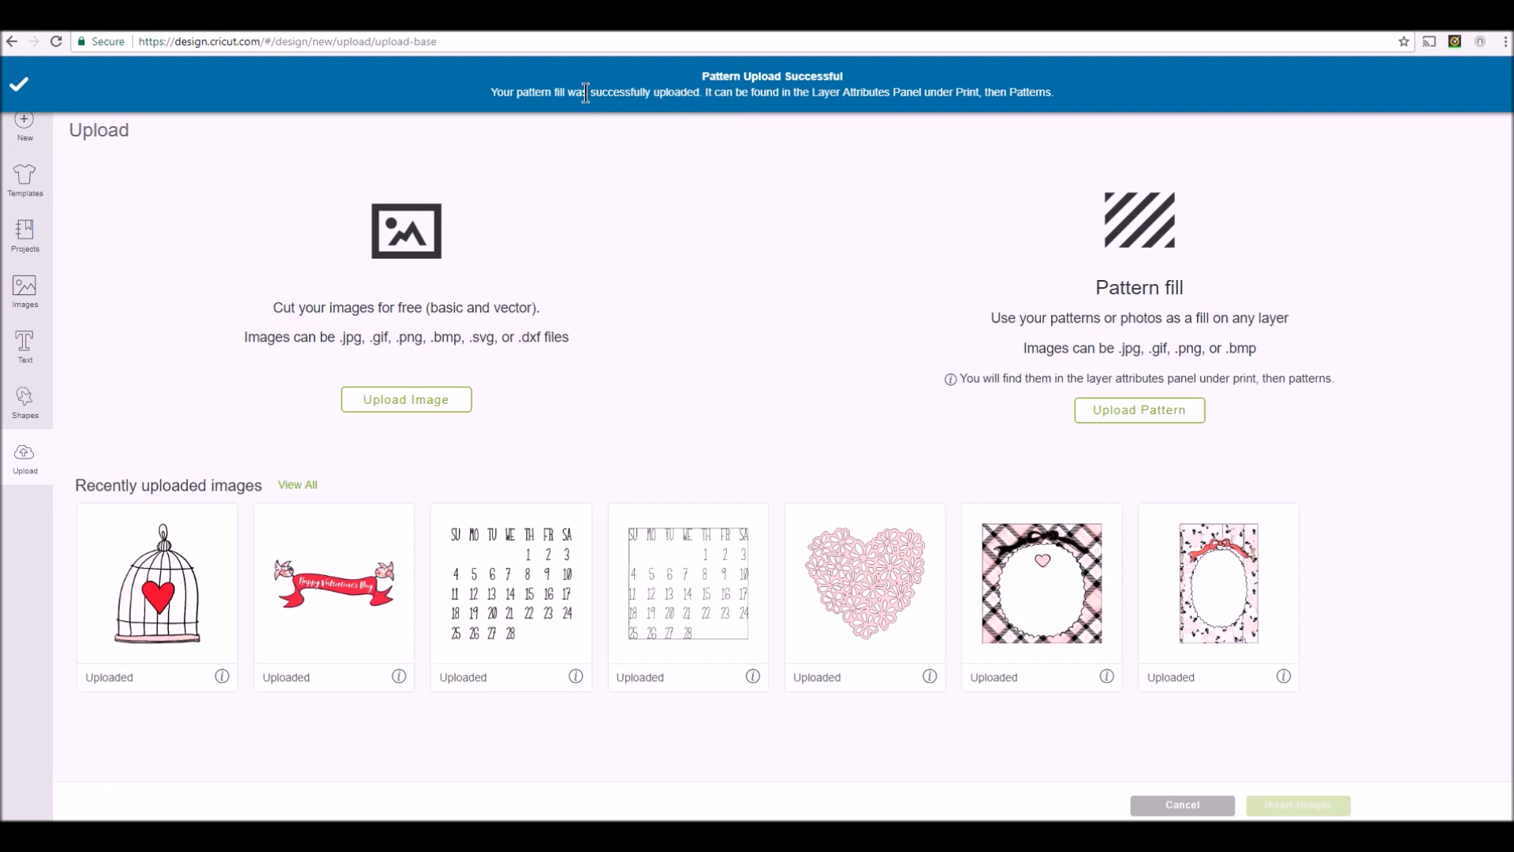
Return to the canvas and fill the green rectangle with the uploaded TPS_Valentines16_Paper9 pattern
{"action": "left_click", "coordinate": [17, 85]}
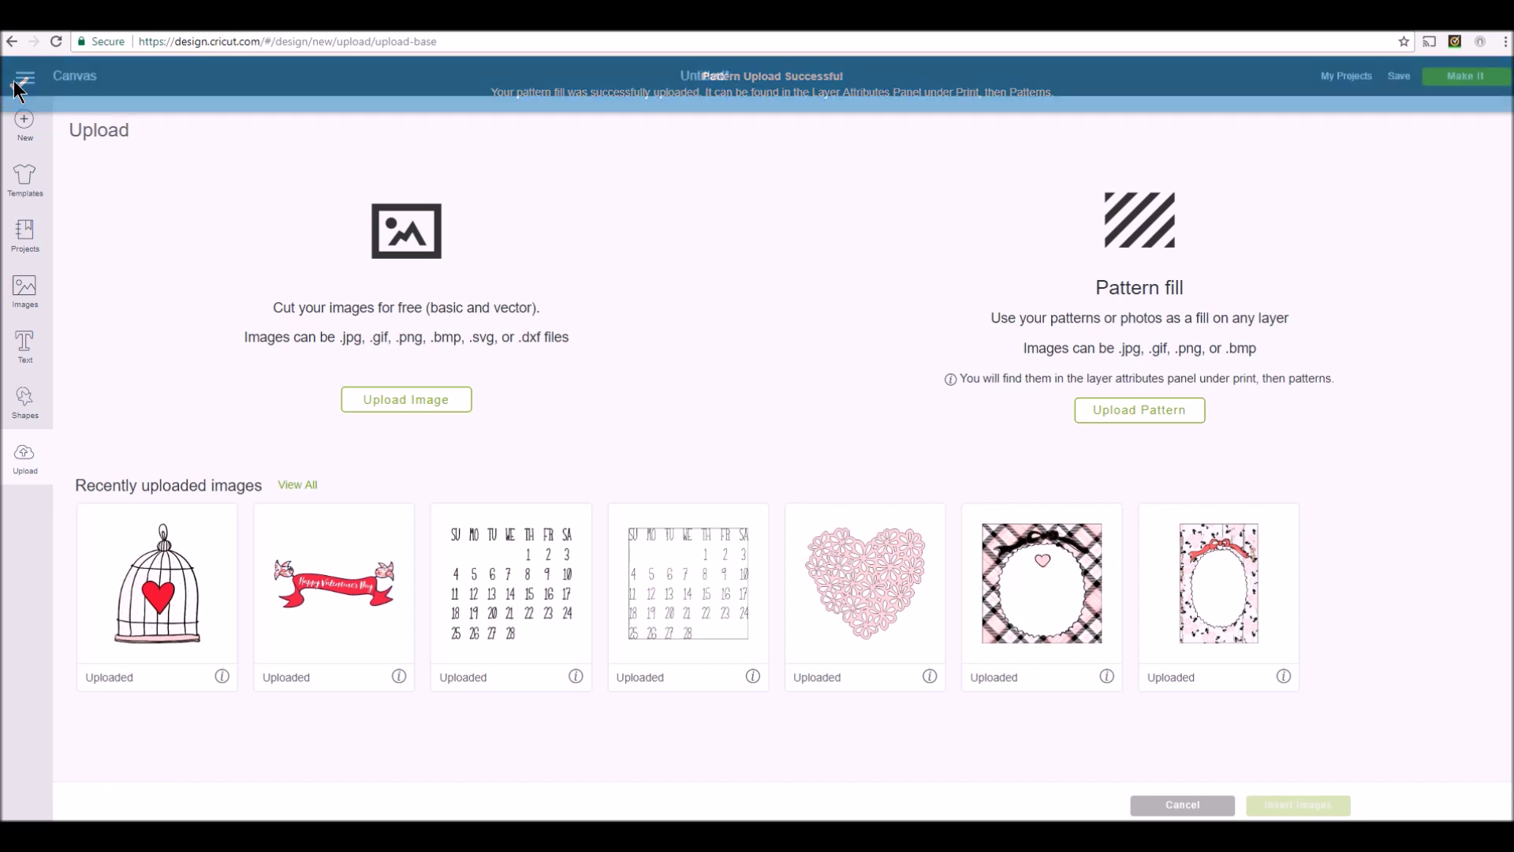
{"action": "left_click", "coordinate": [79, 79]}
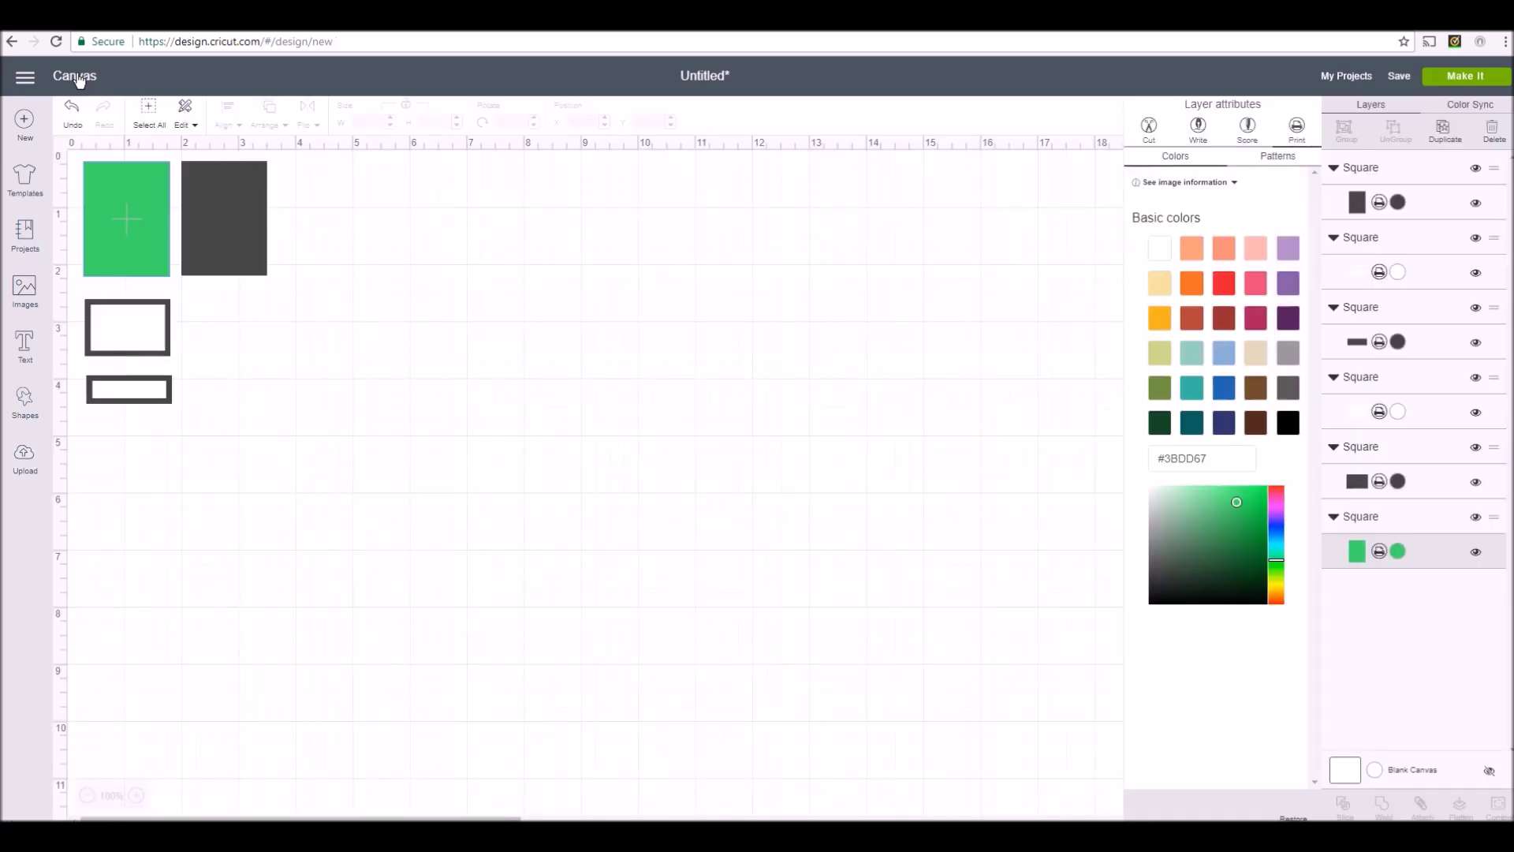
{"action": "left_click", "coordinate": [115, 199]}
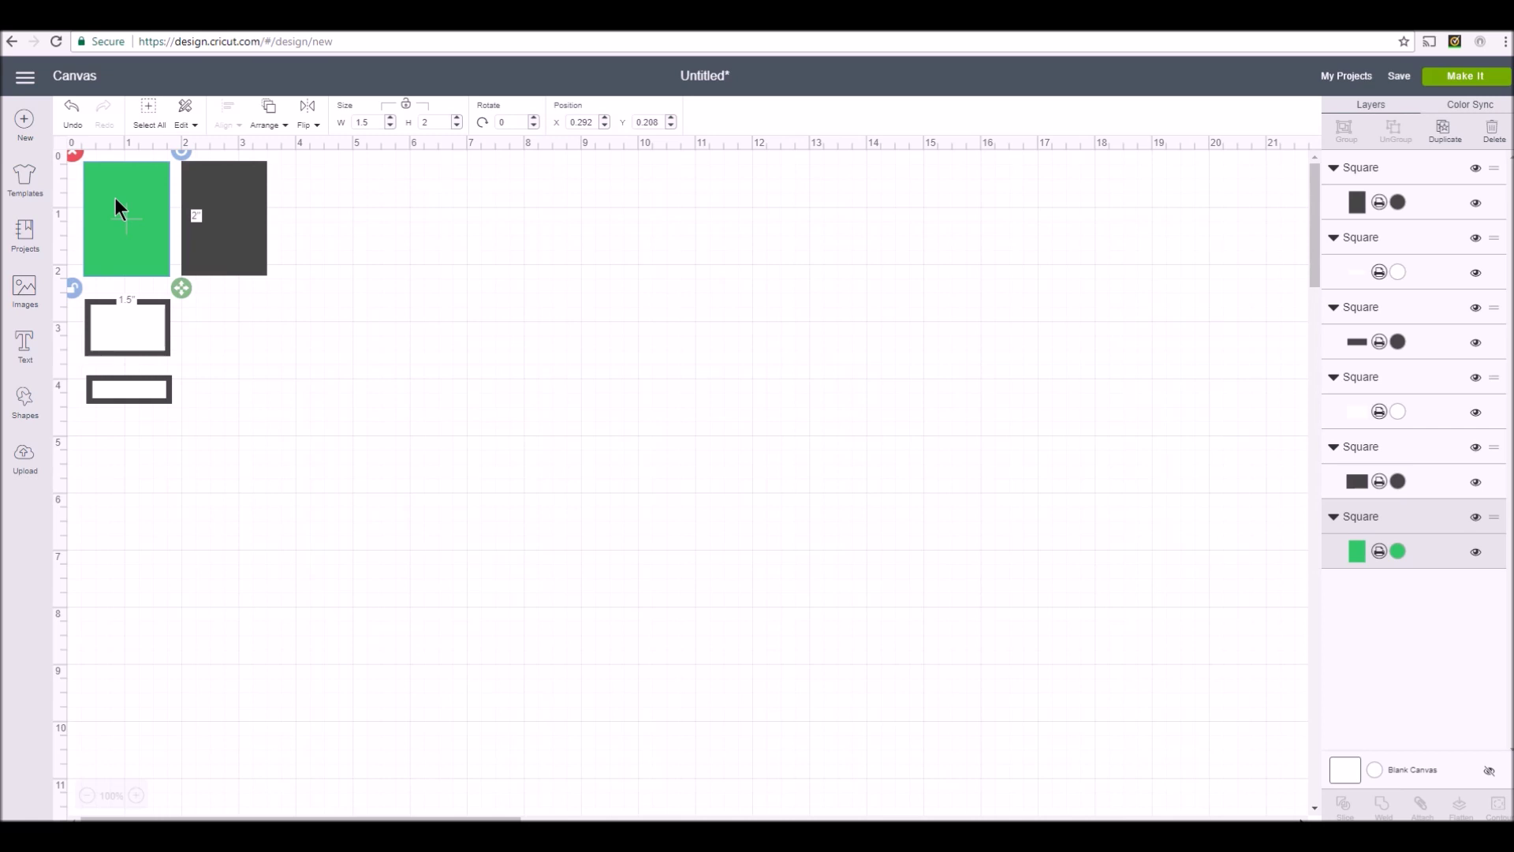
{"action": "left_click", "coordinate": [1363, 557]}
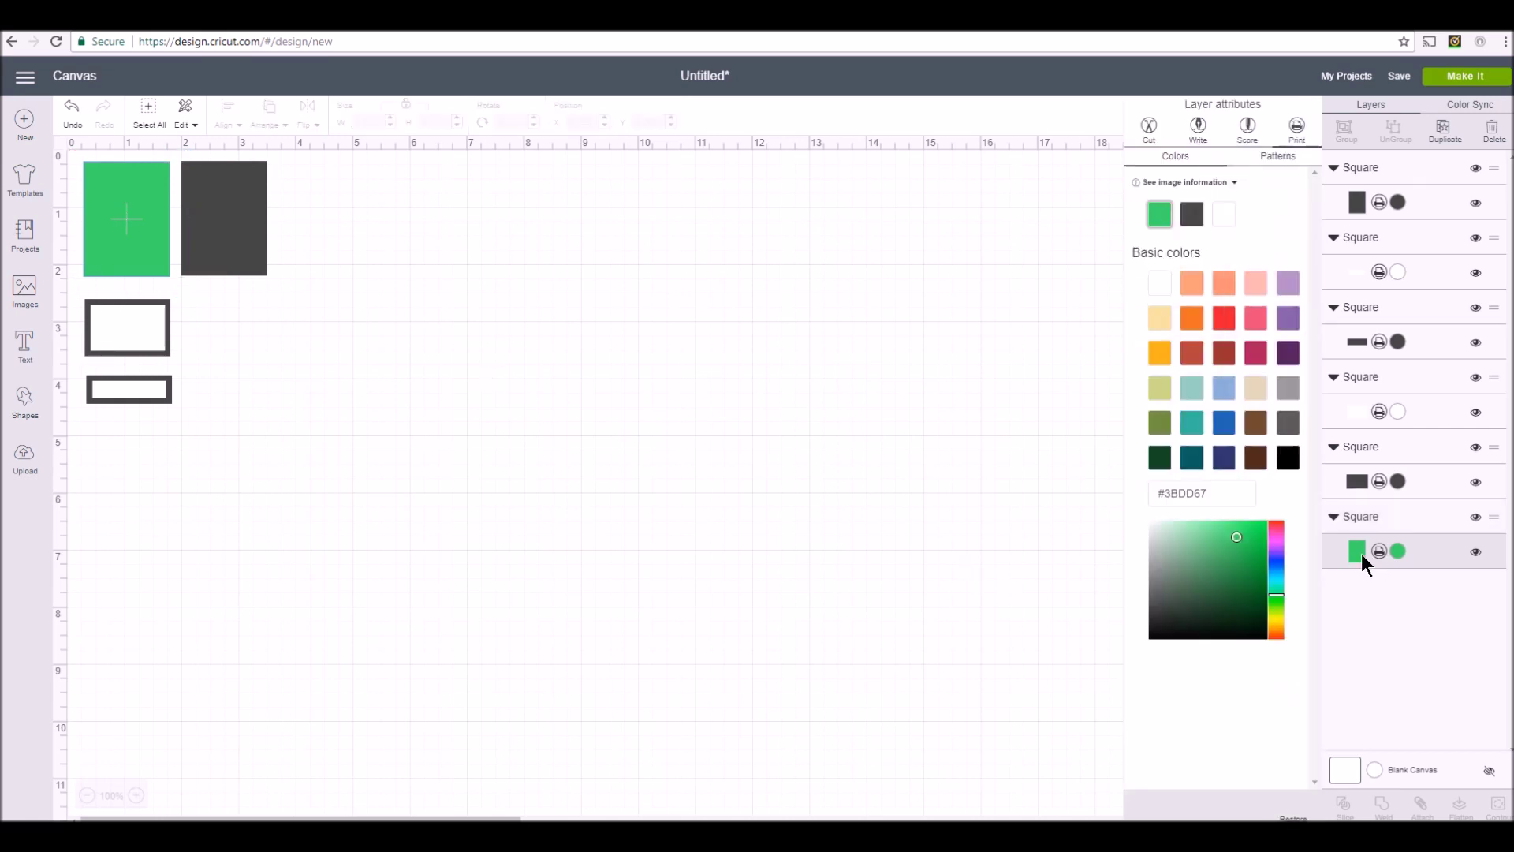
{"action": "left_click", "coordinate": [1269, 161]}
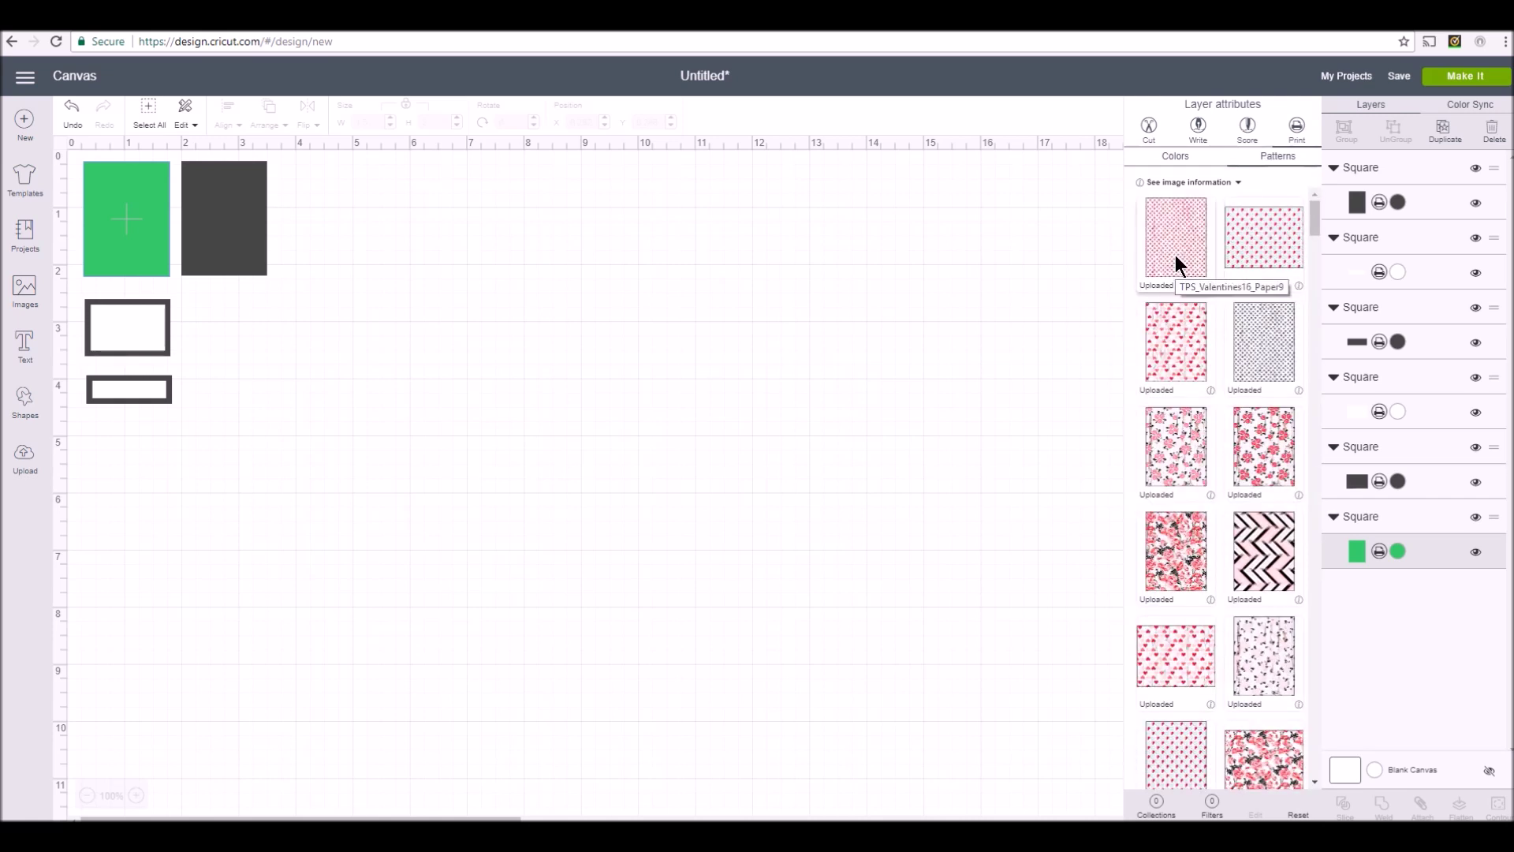
{"action": "left_click", "coordinate": [1176, 264]}
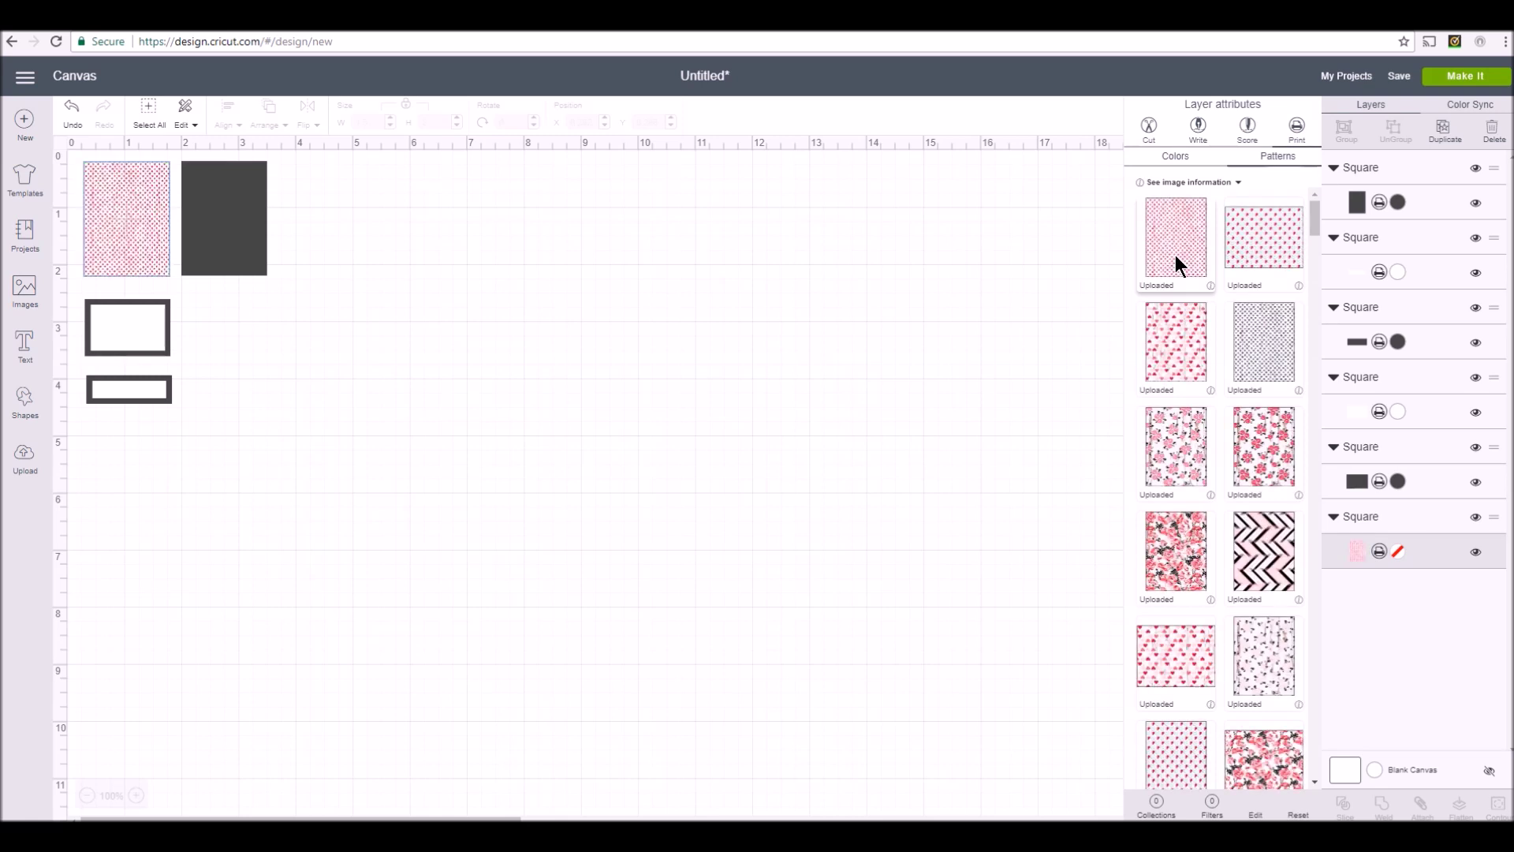
Open the pattern editing settings for the rectangle filled with the heart pattern
{"action": "left_click", "coordinate": [138, 248]}
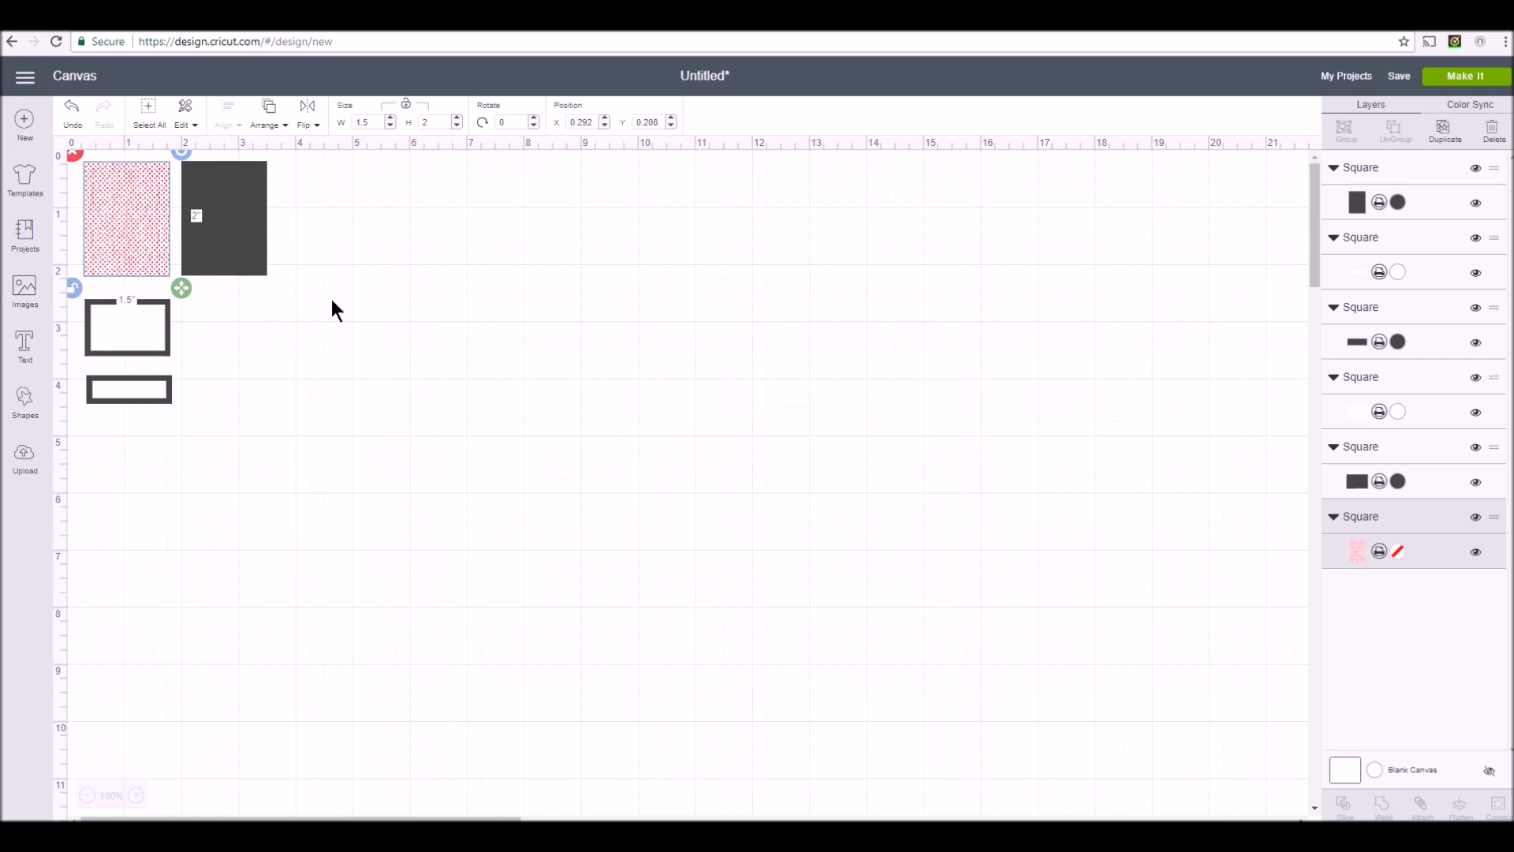
{"action": "left_click", "coordinate": [1353, 549]}
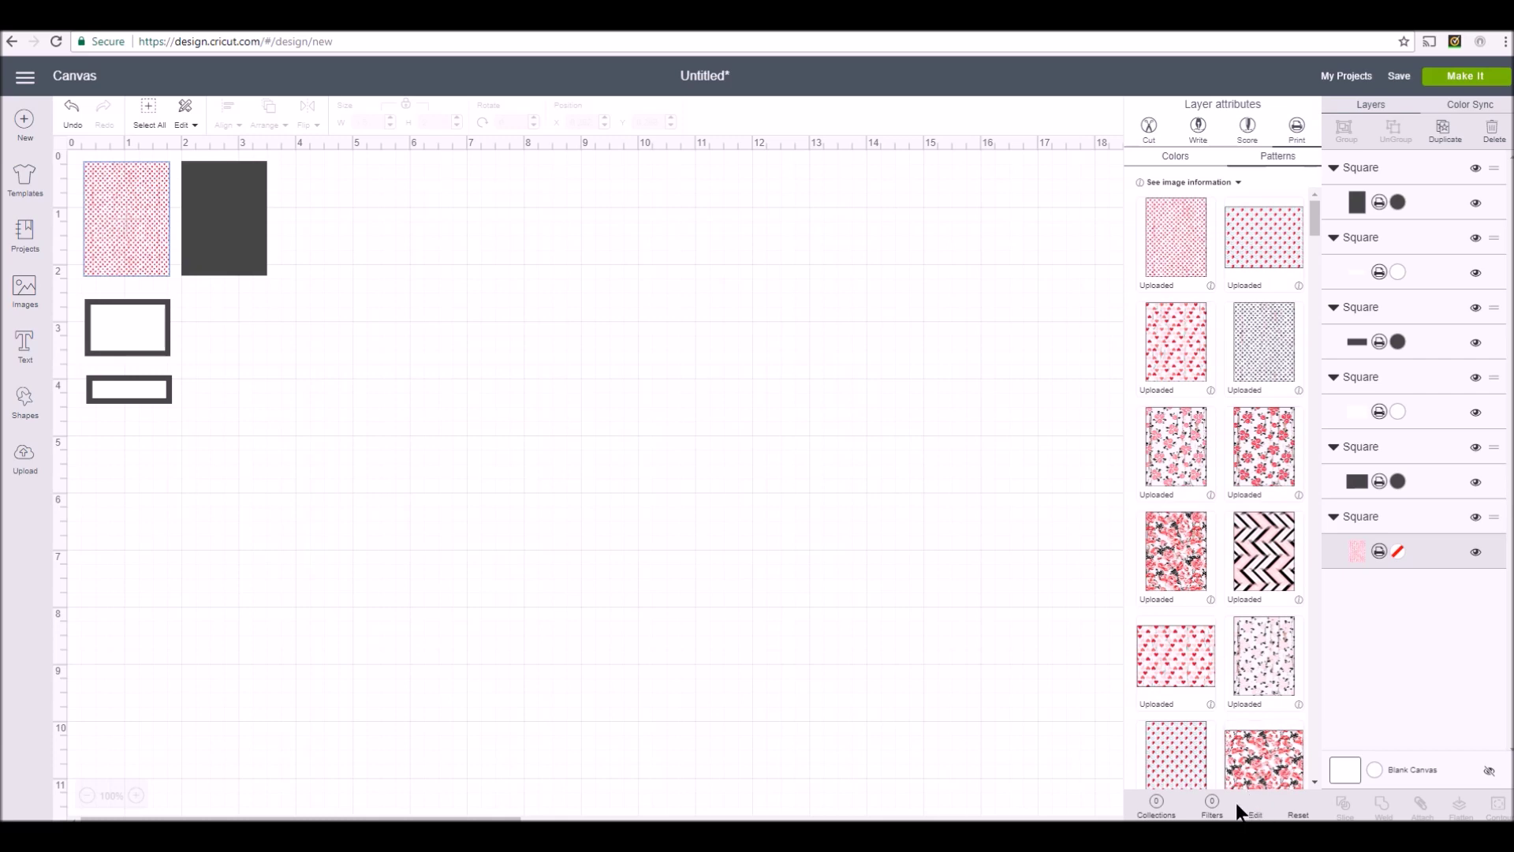
{"action": "left_click", "coordinate": [1260, 815]}
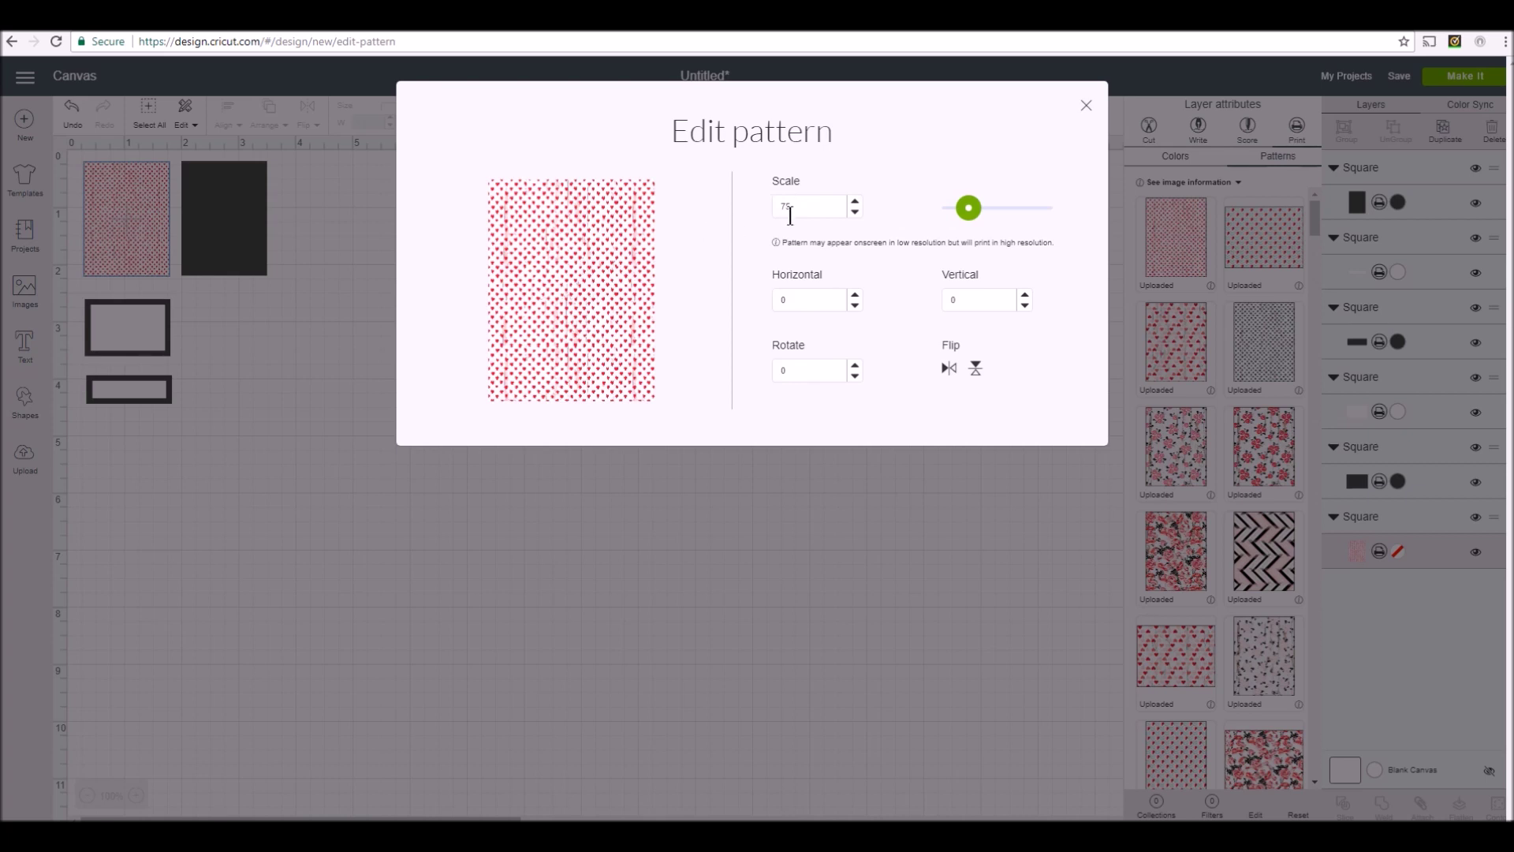
Try a slightly larger heart pattern and then a scale of 100
{"action": "left_click", "coordinate": [856, 203]}
{"action": "left_click", "coordinate": [856, 202]}
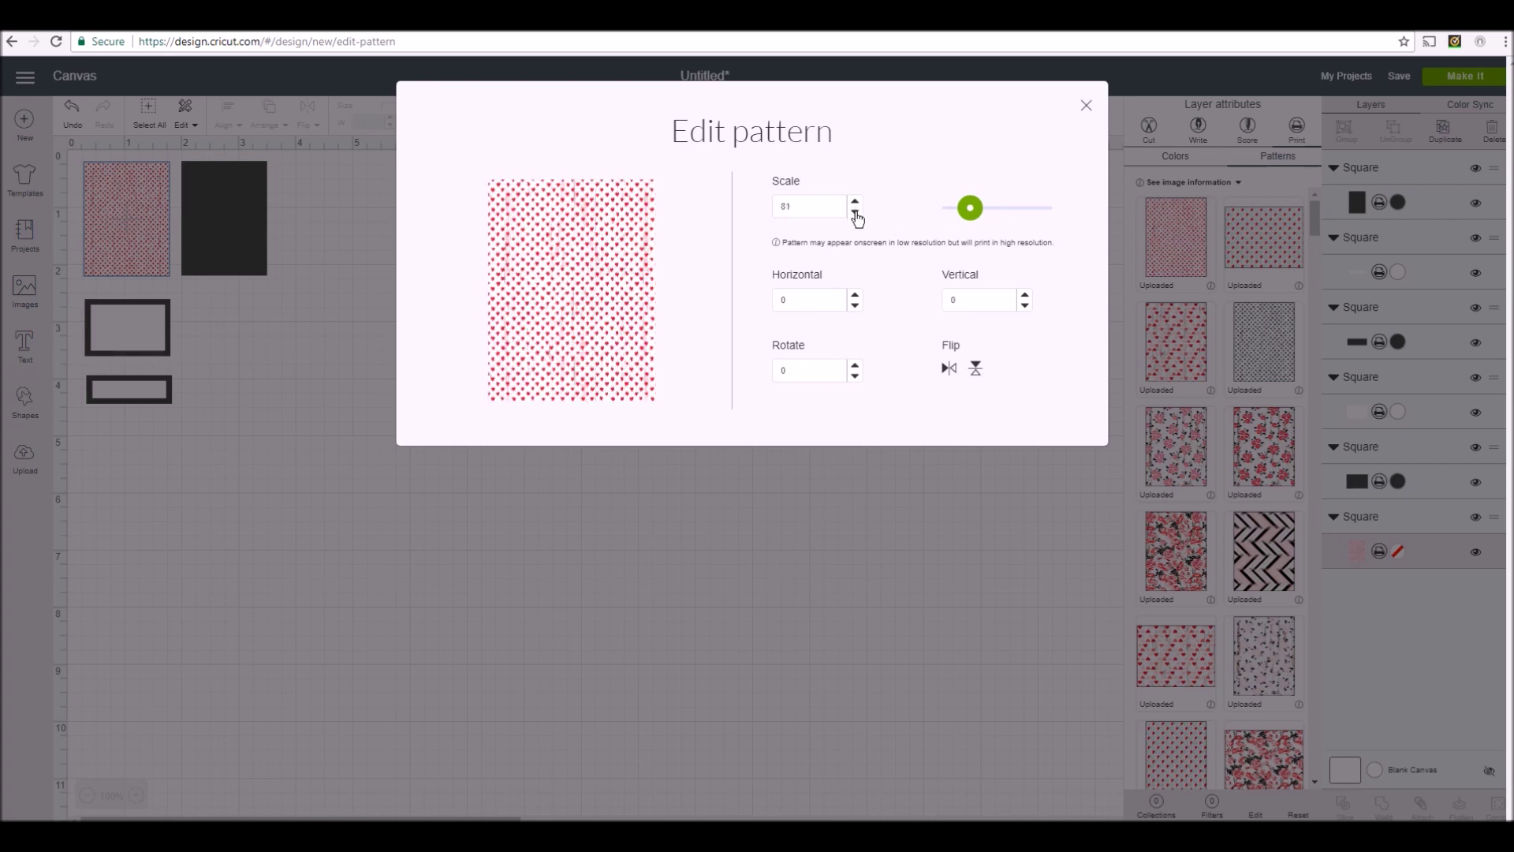
{"action": "left_click", "coordinate": [856, 219]}
{"action": "left_click_drag", "start_coordinate": [809, 206], "coordinate": [761, 217]}
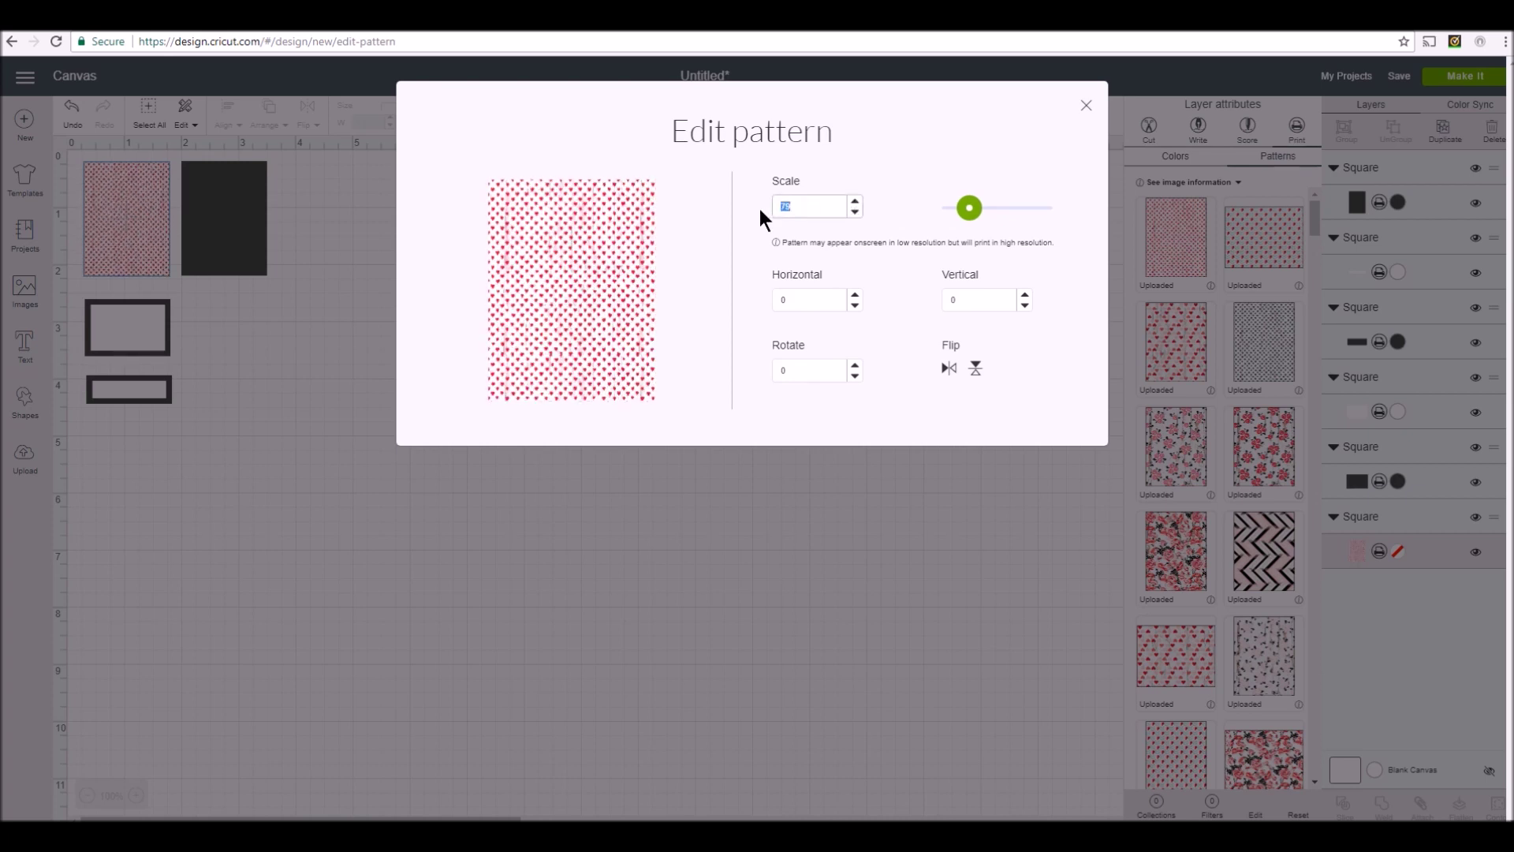
{"action": "left_click", "coordinate": [889, 204]}
Try heart pattern scales of 150 and 200, and go back to 150
{"action": "left_click_drag", "start_coordinate": [807, 206], "coordinate": [738, 204]}
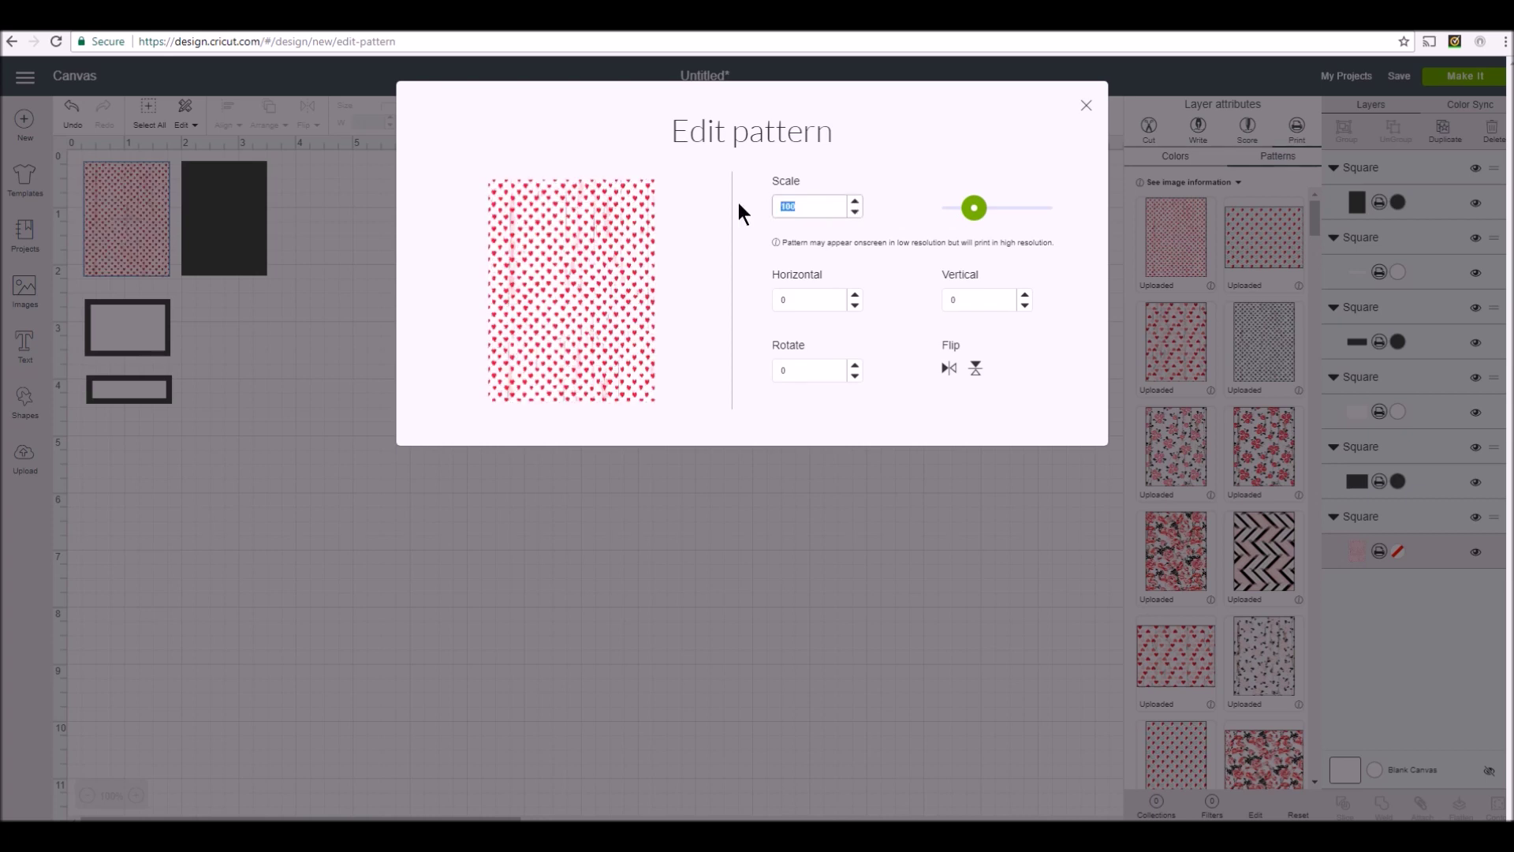
{"action": "type", "text": "150"}
{"action": "left_click", "coordinate": [884, 167]}
{"action": "left_click_drag", "start_coordinate": [808, 209], "coordinate": [734, 206]}
{"action": "type", "text": "2"}
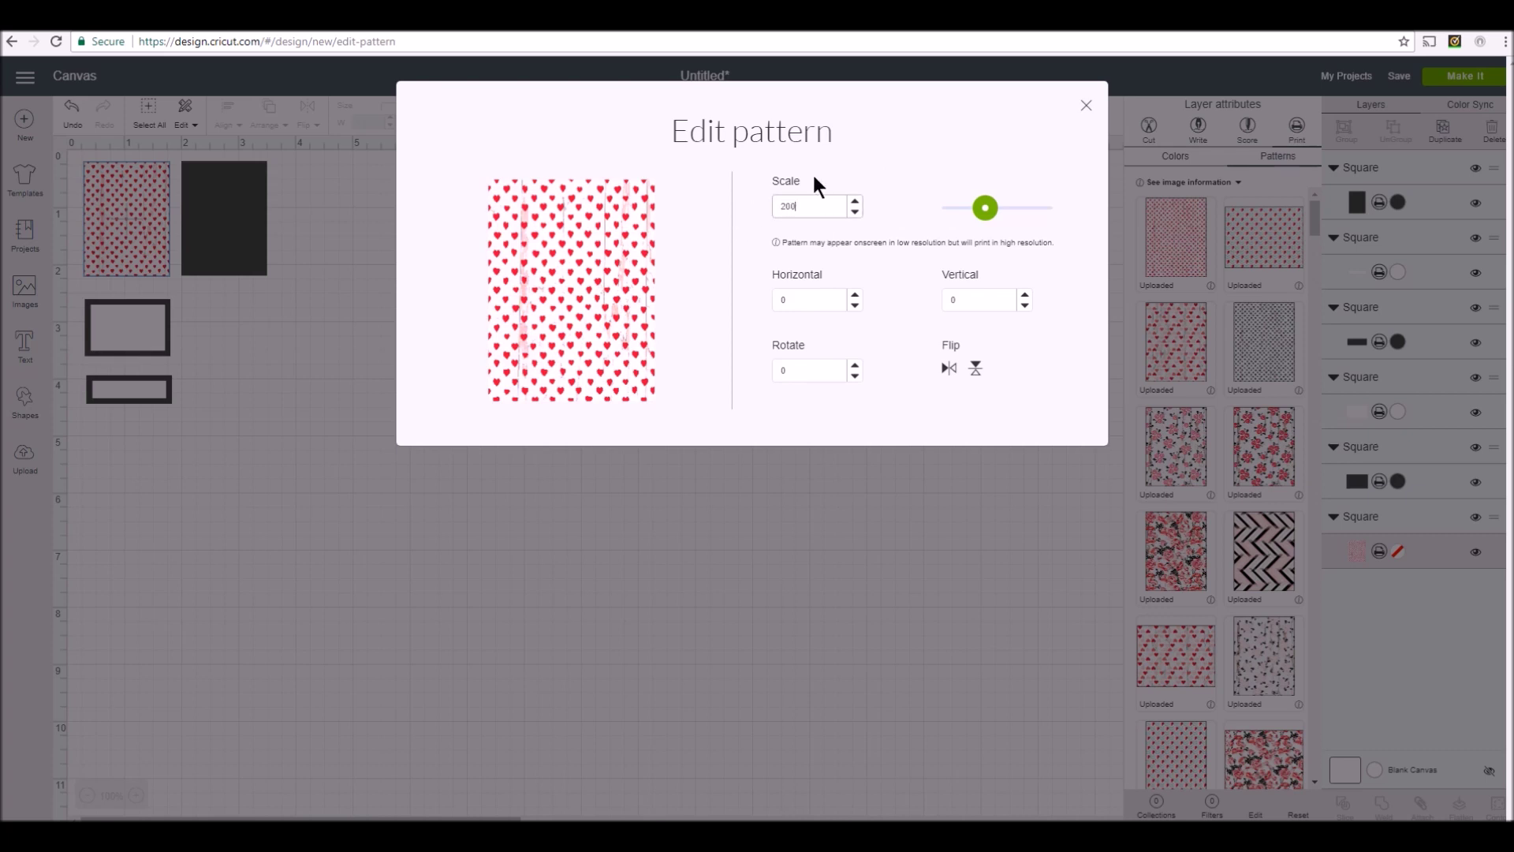
{"action": "type", "text": "00"}
{"action": "left_click", "coordinate": [836, 168]}
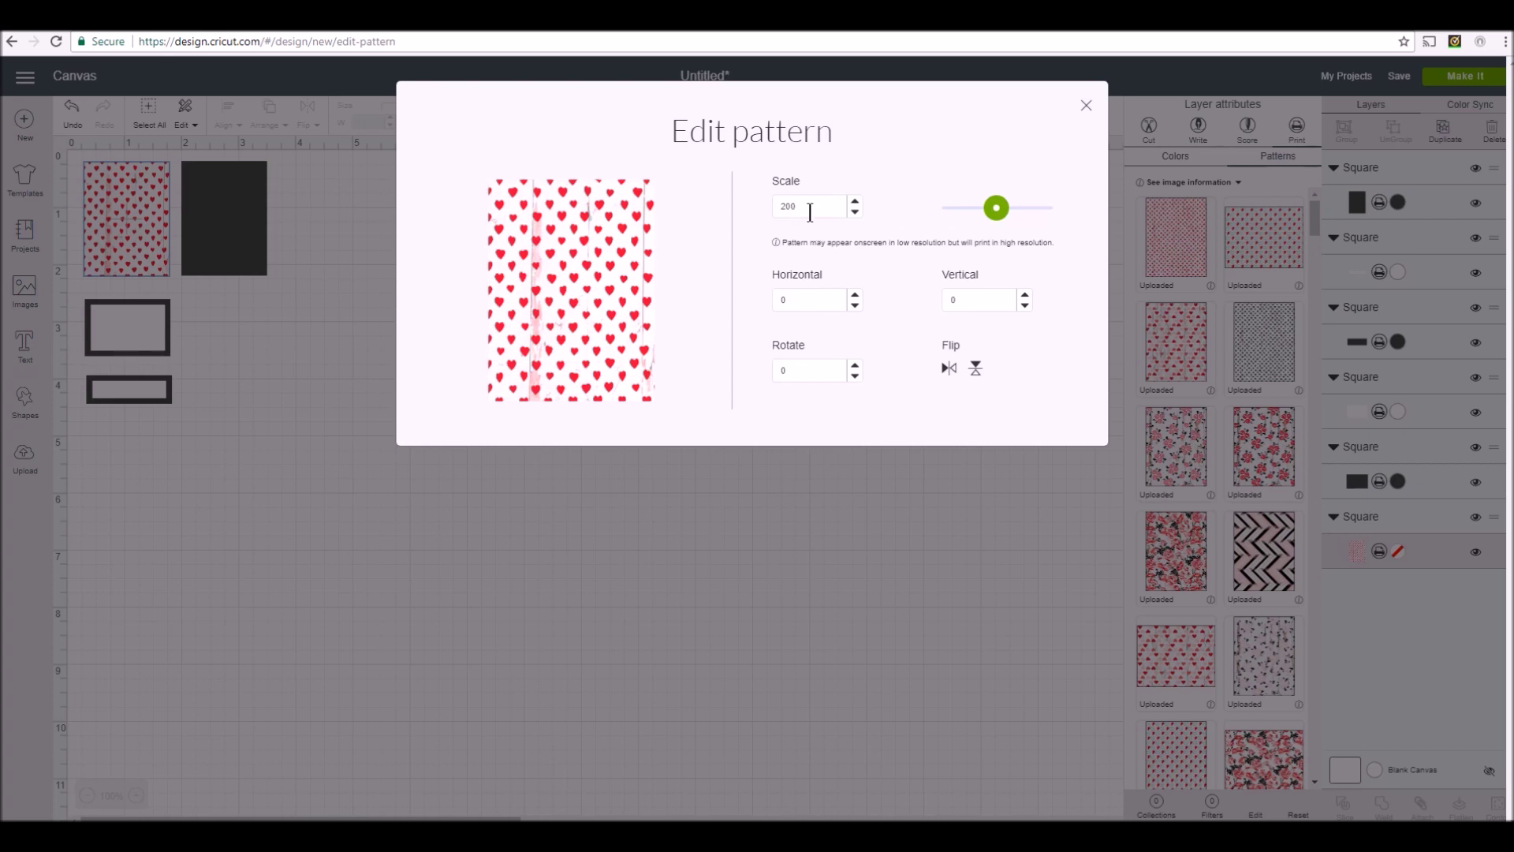
{"action": "left_click_drag", "start_coordinate": [819, 209], "coordinate": [770, 214]}
{"action": "left_click", "coordinate": [860, 178]}
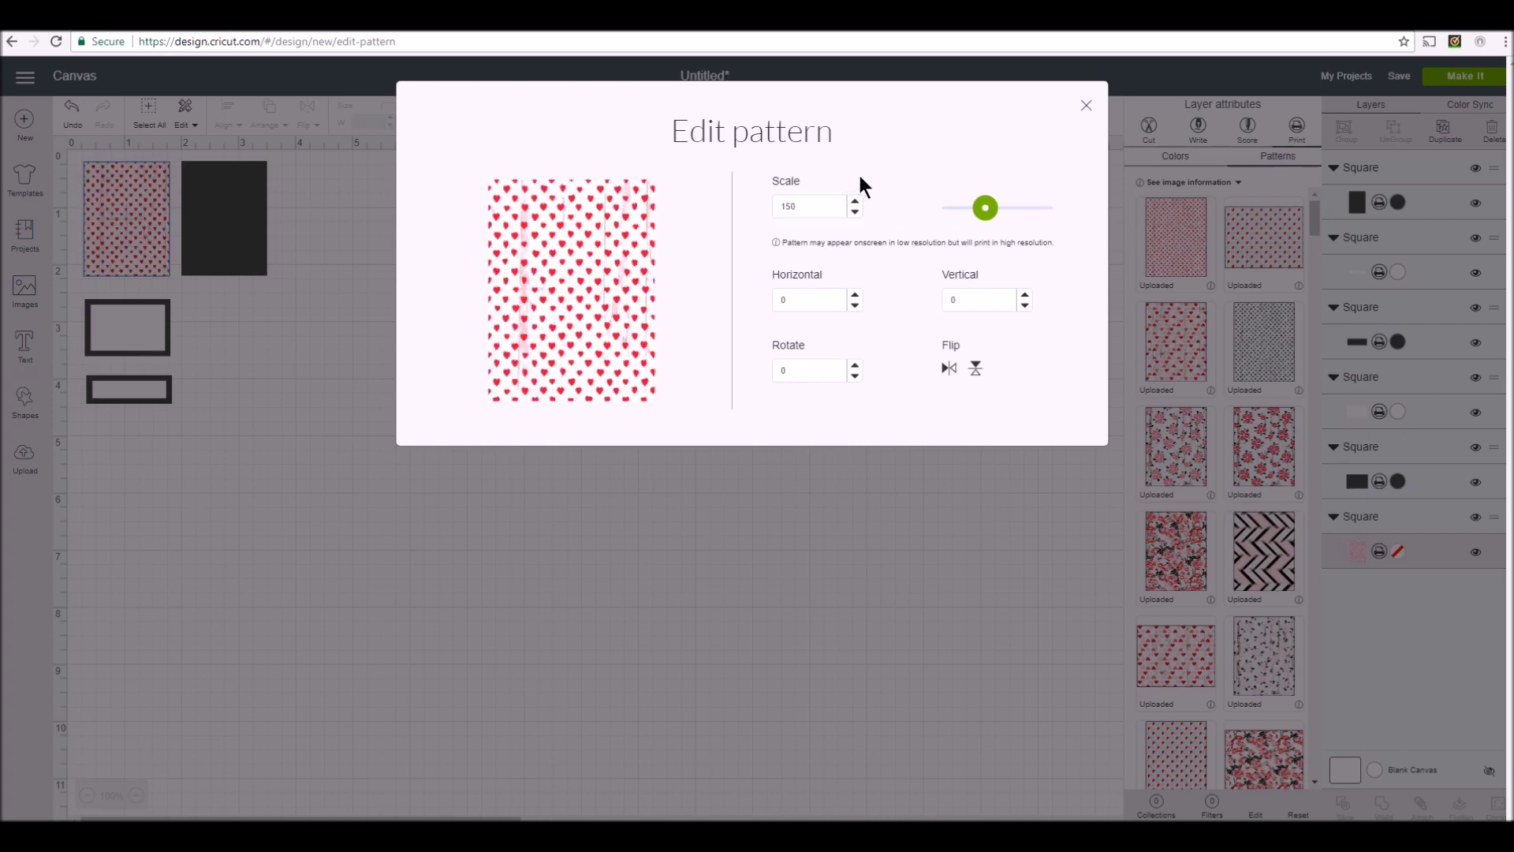
Set the heart pattern's scale to 180 and close the pattern editor
{"action": "left_click_drag", "start_coordinate": [815, 209], "coordinate": [741, 203]}
{"action": "type", "text": "180"}
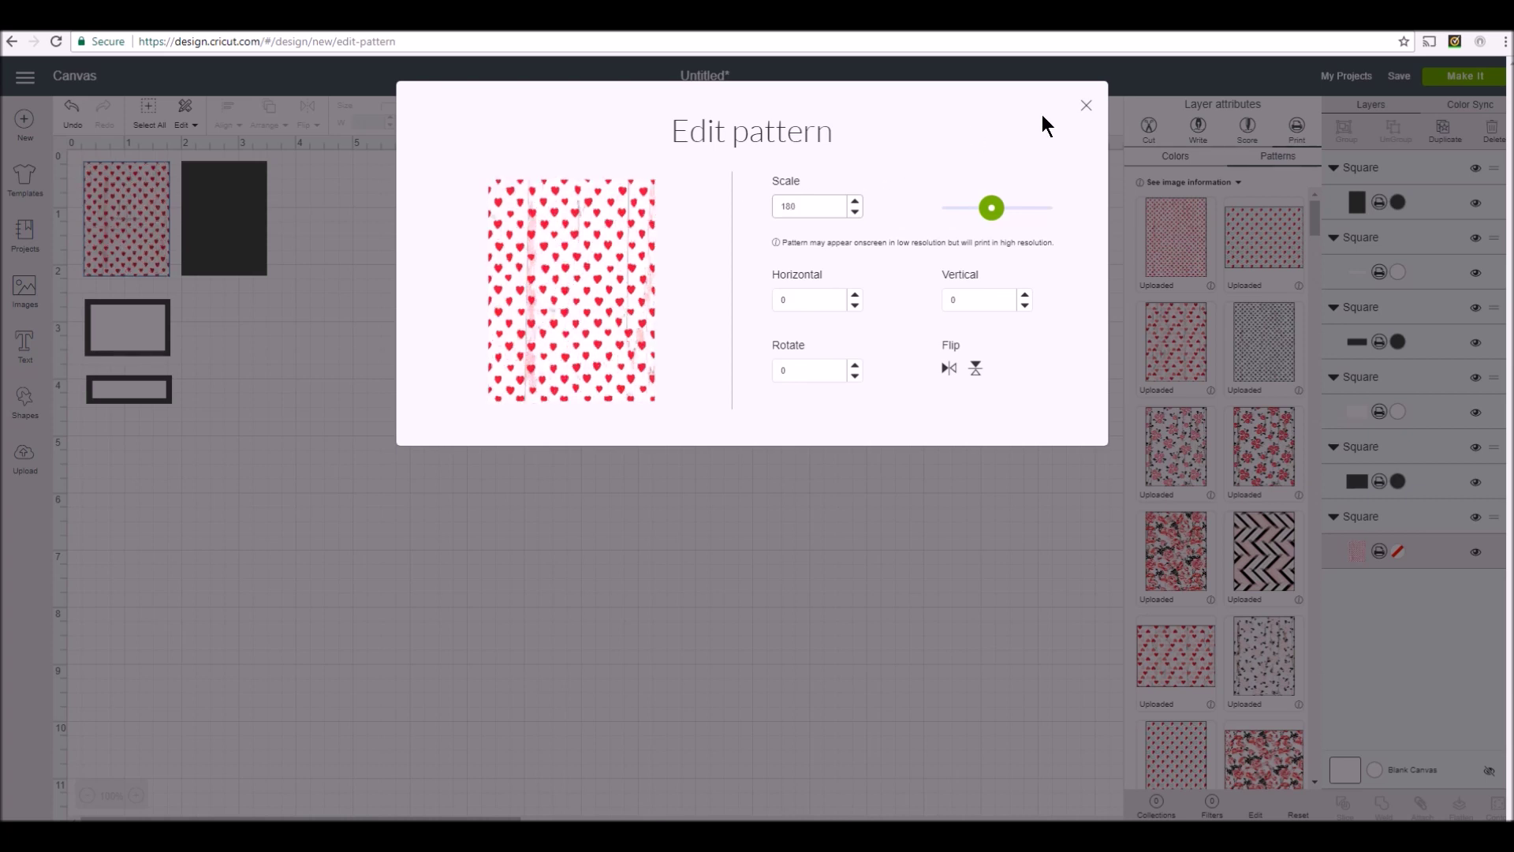
{"action": "left_click", "coordinate": [1086, 105]}
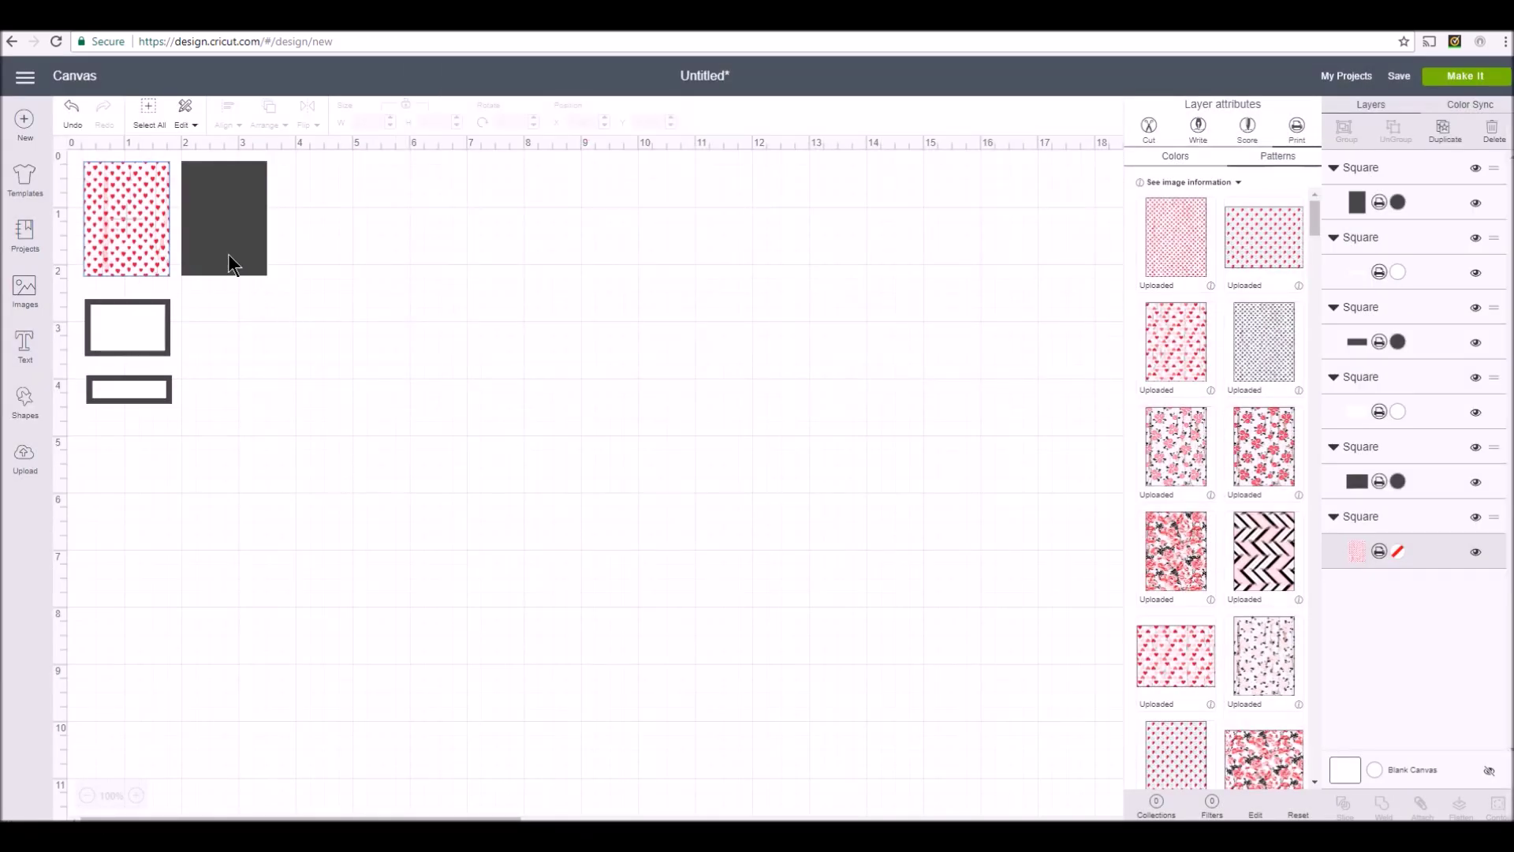
Duplicate the 1.5 by 2 inch dark rectangle, place the copy just to its right, and reselect the original
{"action": "left_click", "coordinate": [224, 210]}
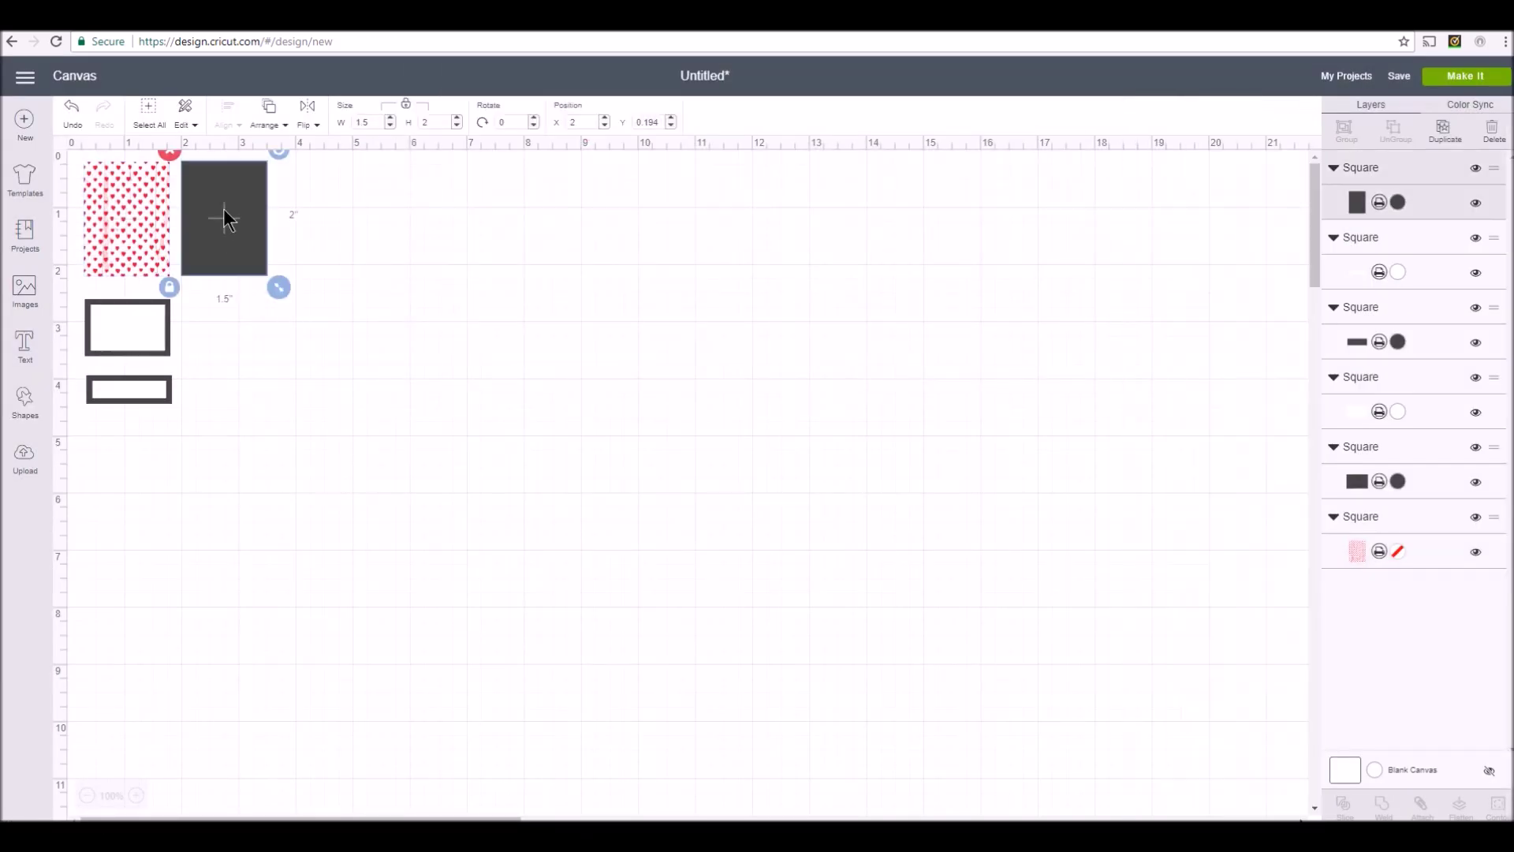
{"action": "right_click", "coordinate": [224, 211]}
{"action": "left_click", "coordinate": [301, 352]}
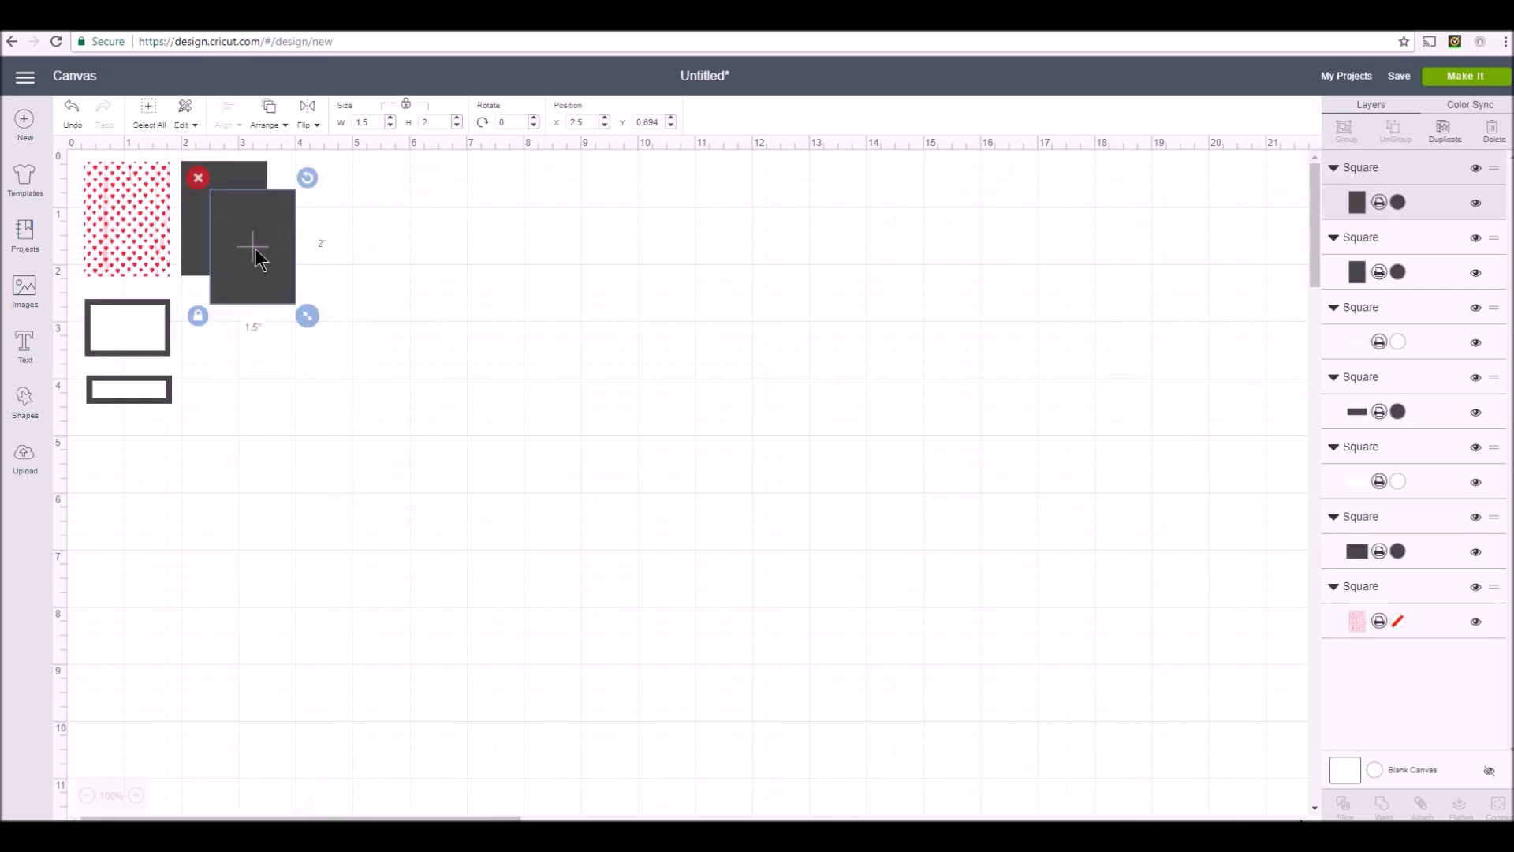
{"action": "left_click_drag", "start_coordinate": [253, 247], "coordinate": [328, 227]}
{"action": "left_click", "coordinate": [236, 227]}
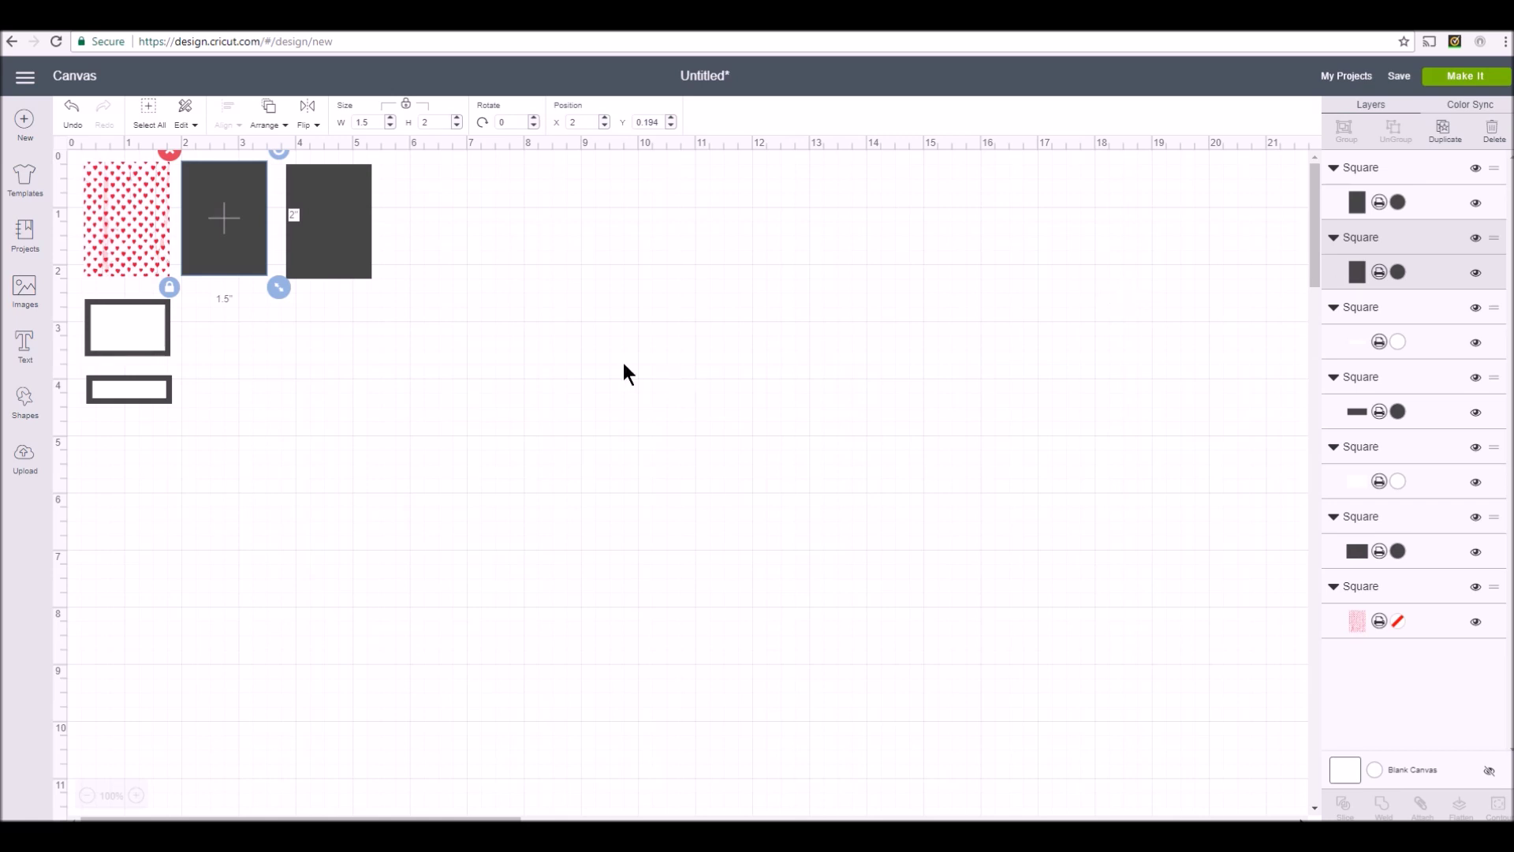
Start another pattern fill upload and load TPS_Valentines16_Paper4.jpg from the TPS Valentine folder in File Explorer
{"action": "left_click", "coordinate": [25, 459]}
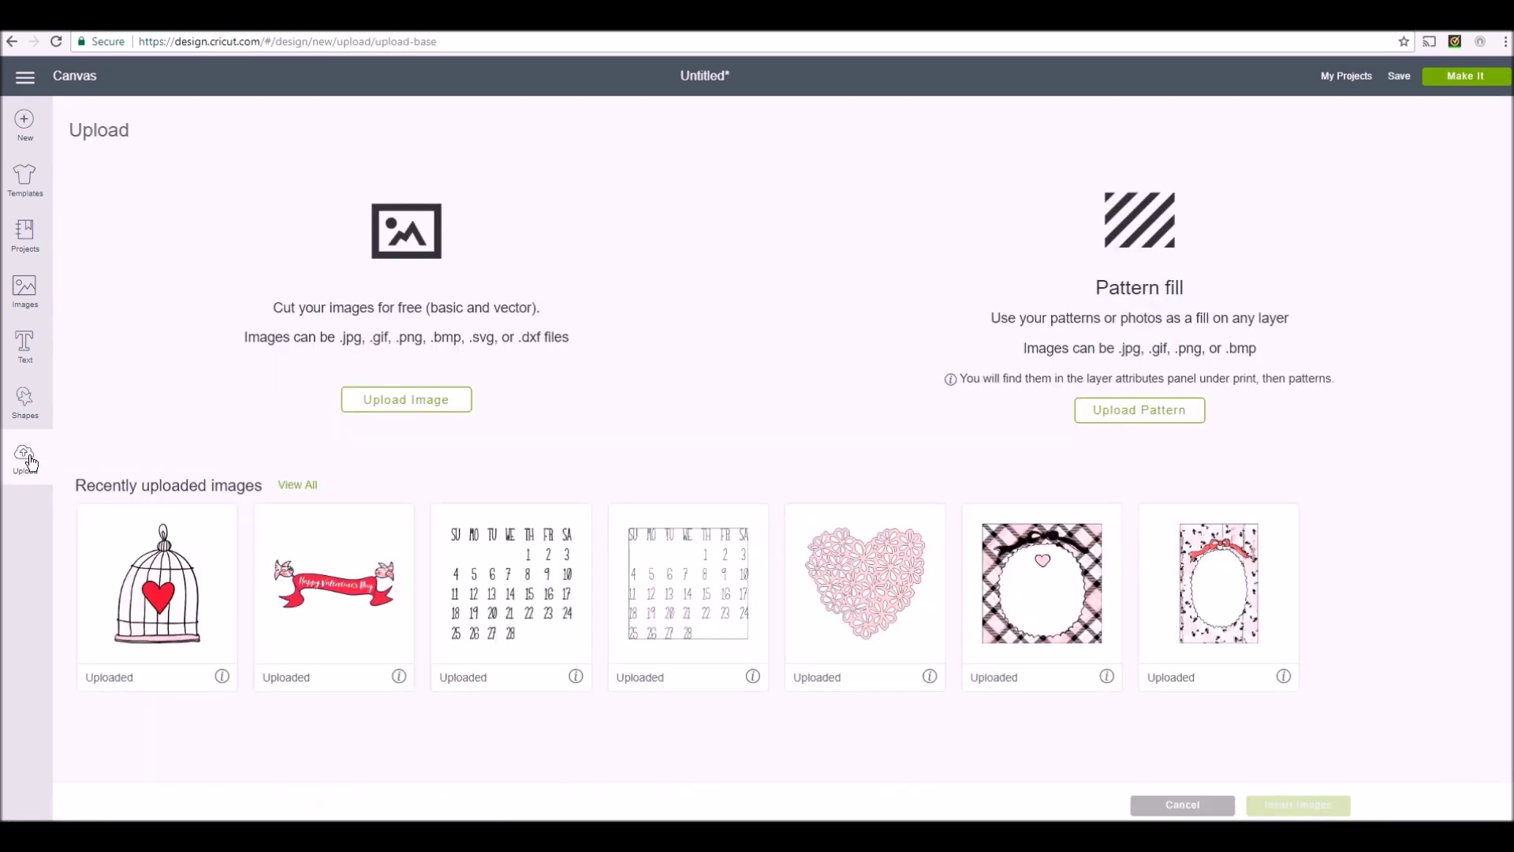
{"action": "left_click", "coordinate": [1149, 419]}
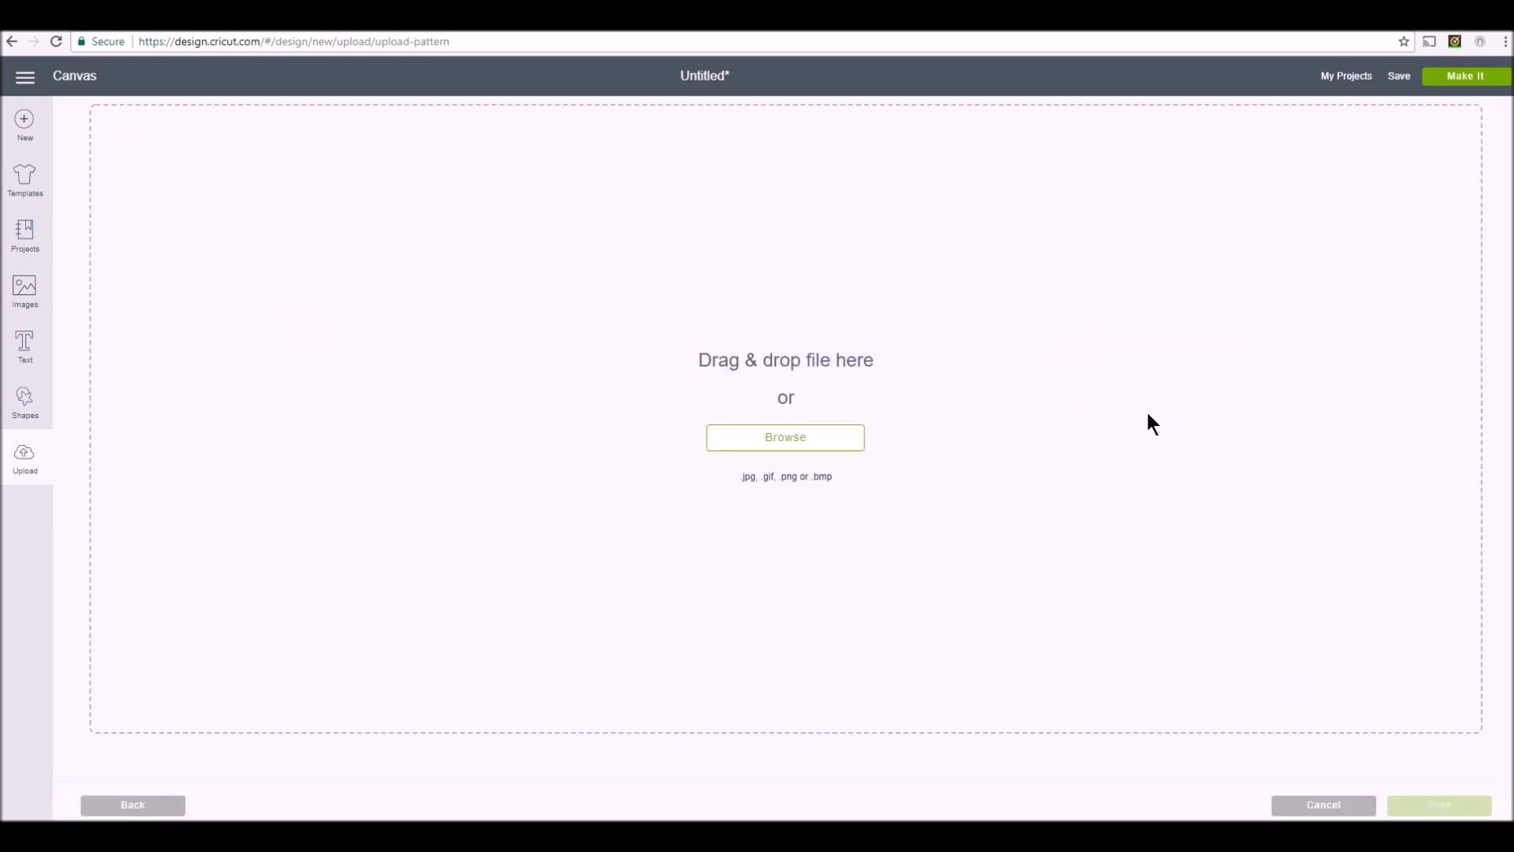
{"action": "key", "text": "alt+Tab"}
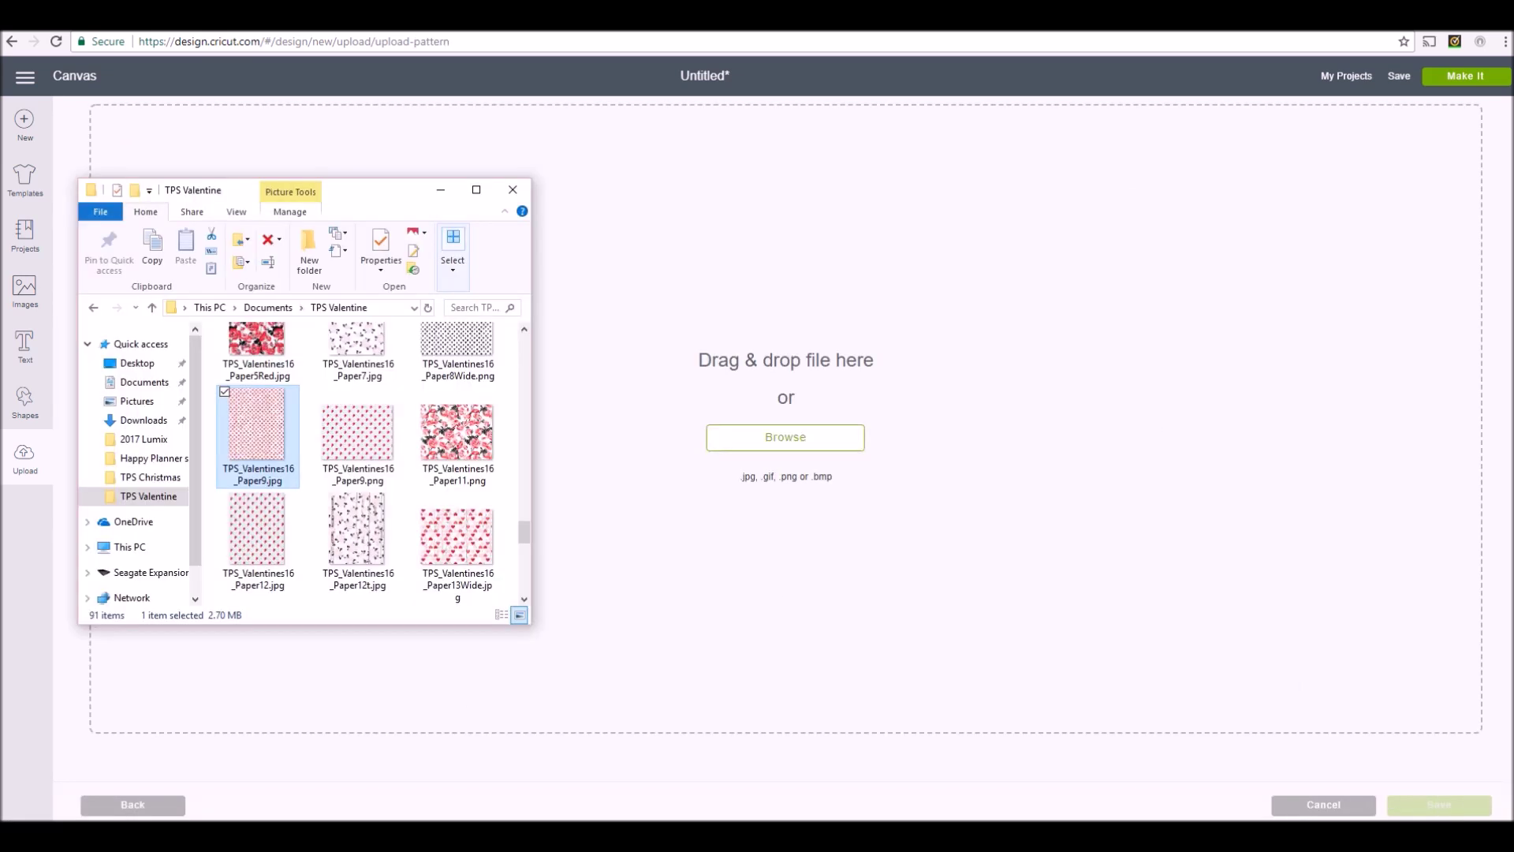
{"action": "scroll", "coordinate": [368, 461], "scroll_direction": "down", "scroll_amount": 3}
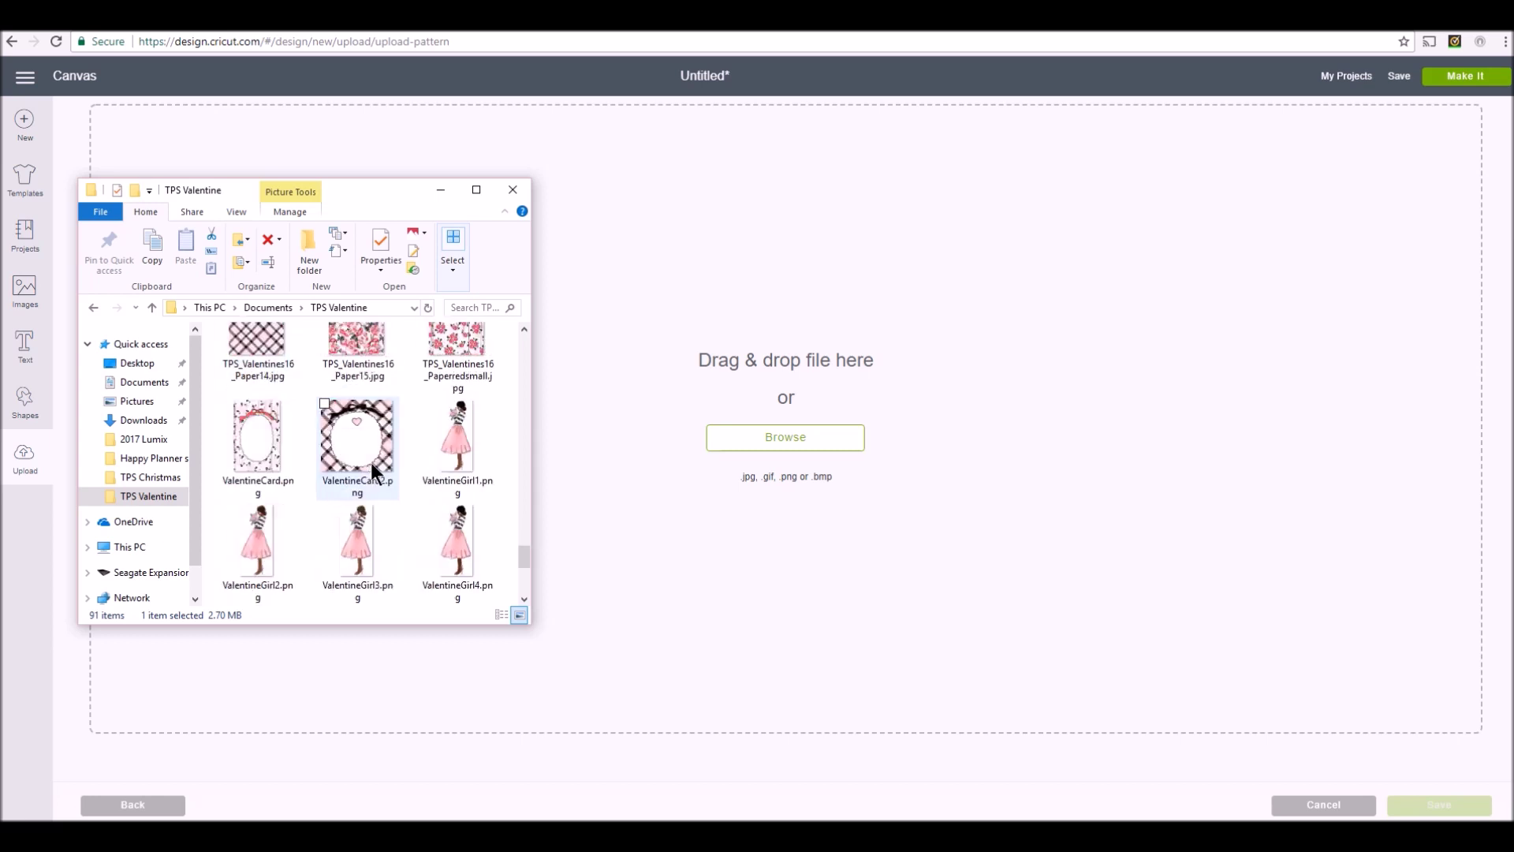
{"action": "scroll", "coordinate": [373, 464], "scroll_direction": "up", "scroll_amount": 1}
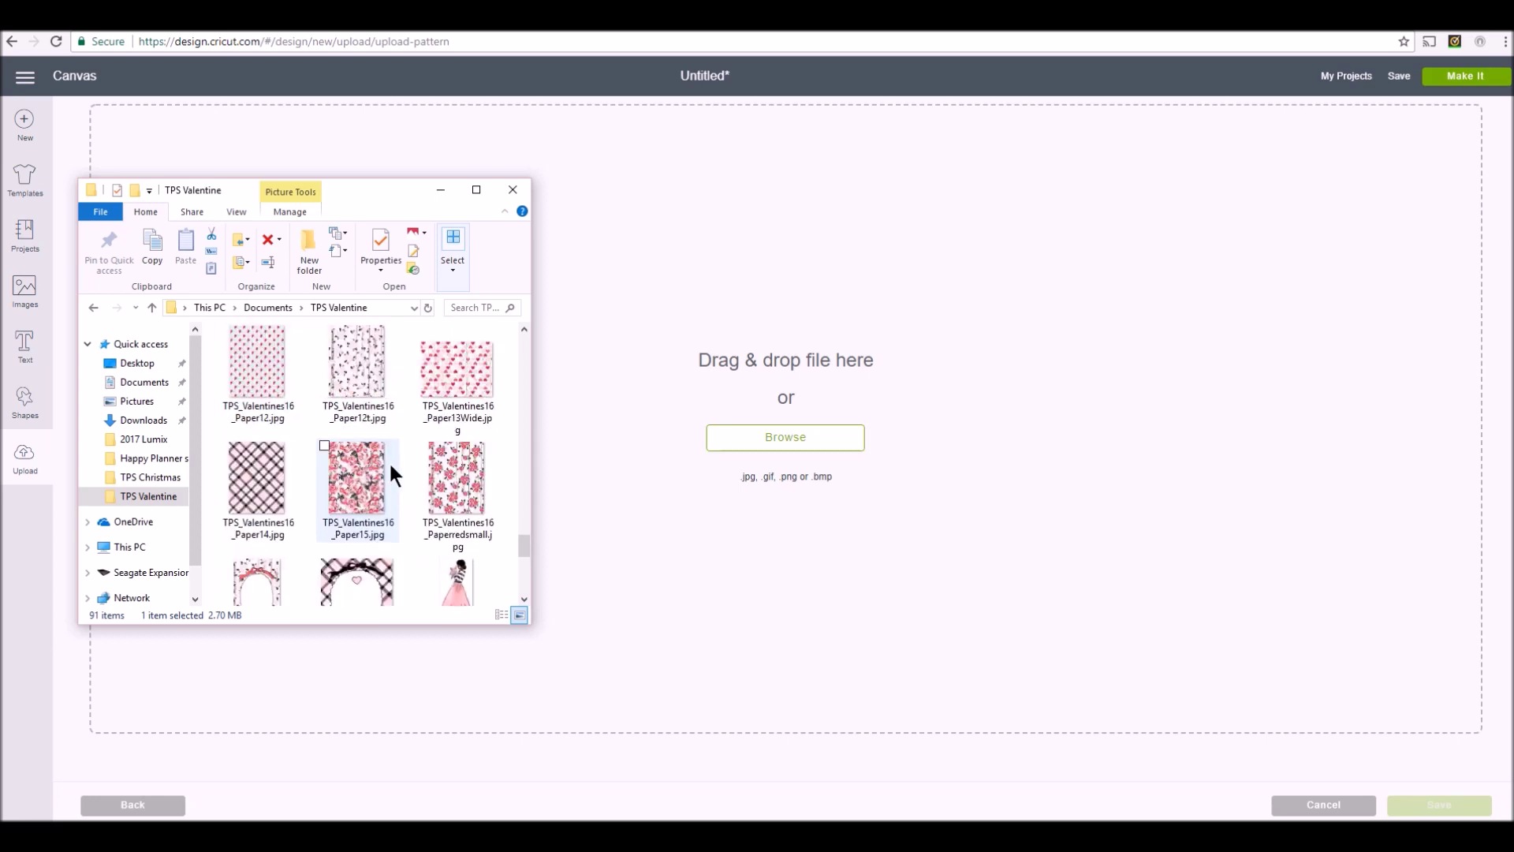
{"action": "scroll", "coordinate": [391, 461], "scroll_direction": "up", "scroll_amount": 3}
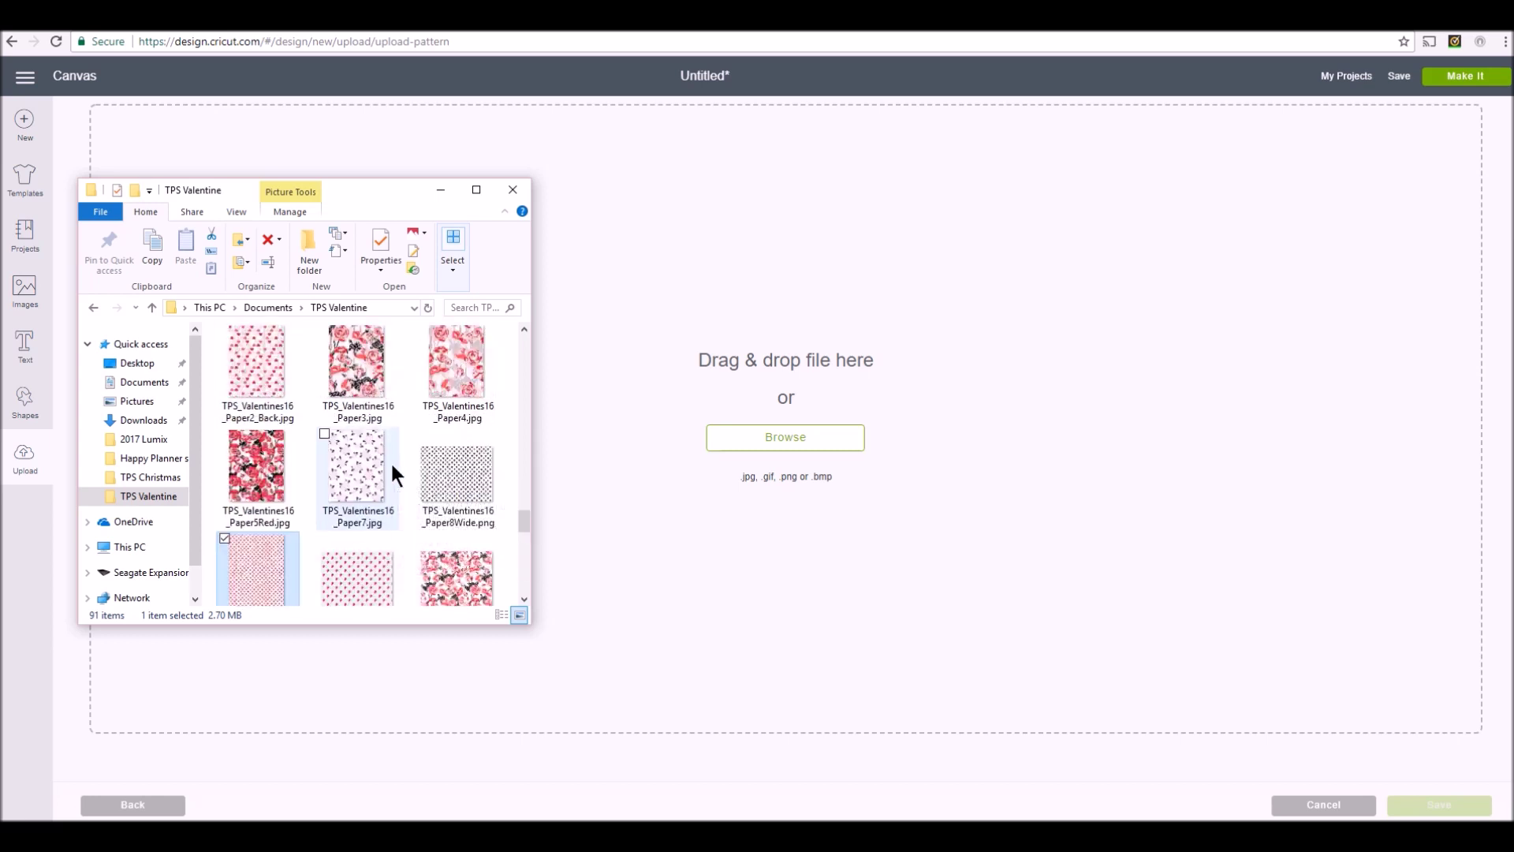
{"action": "left_click_drag", "start_coordinate": [462, 372], "coordinate": [594, 423]}
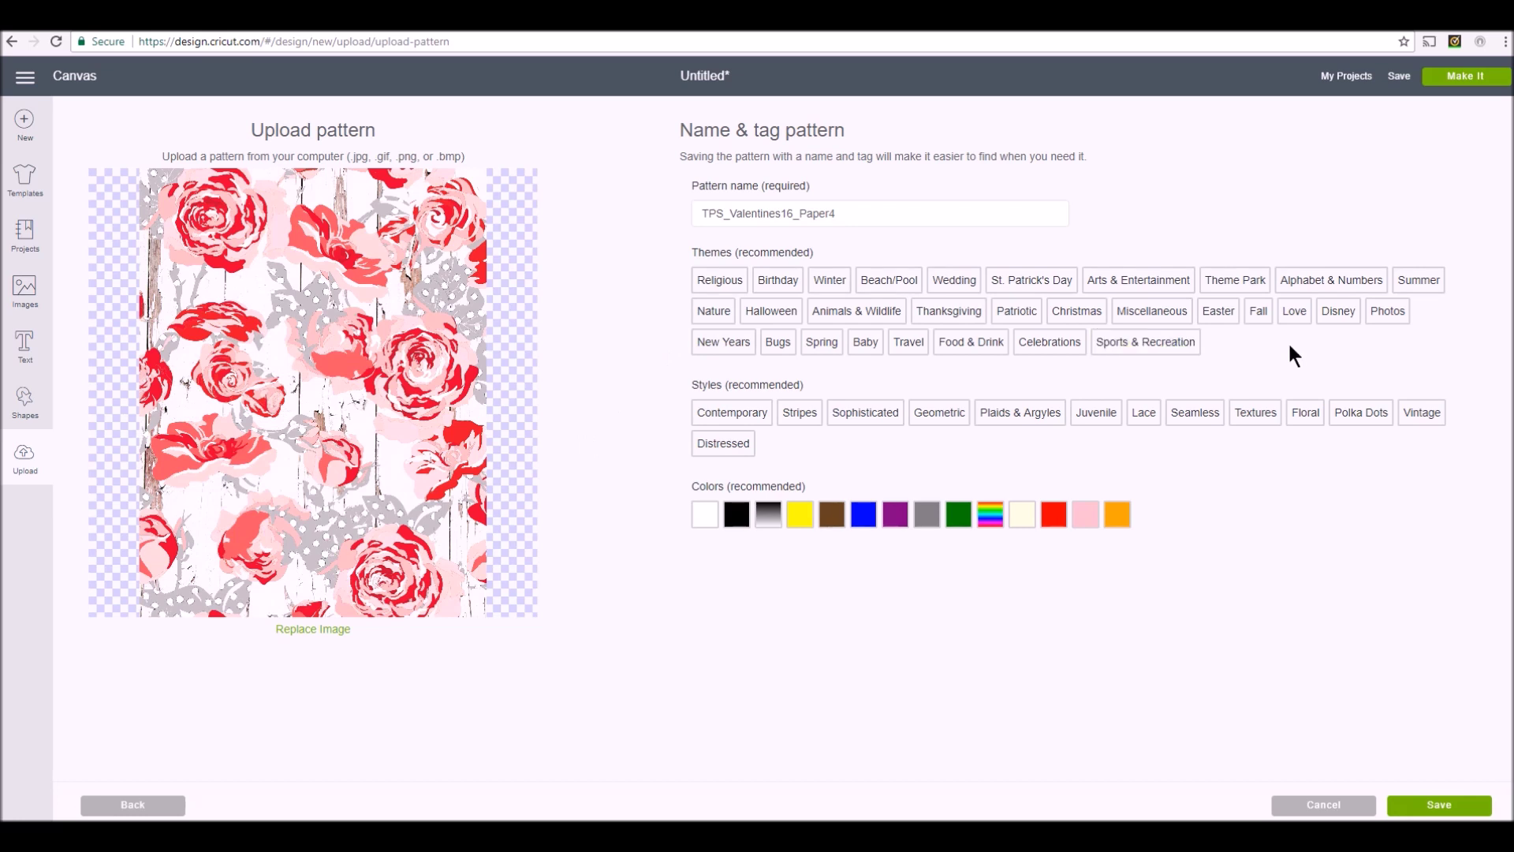
Tag the pattern with the Love theme, the Floral and Distressed styles and the colors white, gray, red and pink, and save it
{"action": "left_click", "coordinate": [1296, 316]}
{"action": "left_click", "coordinate": [1305, 411]}
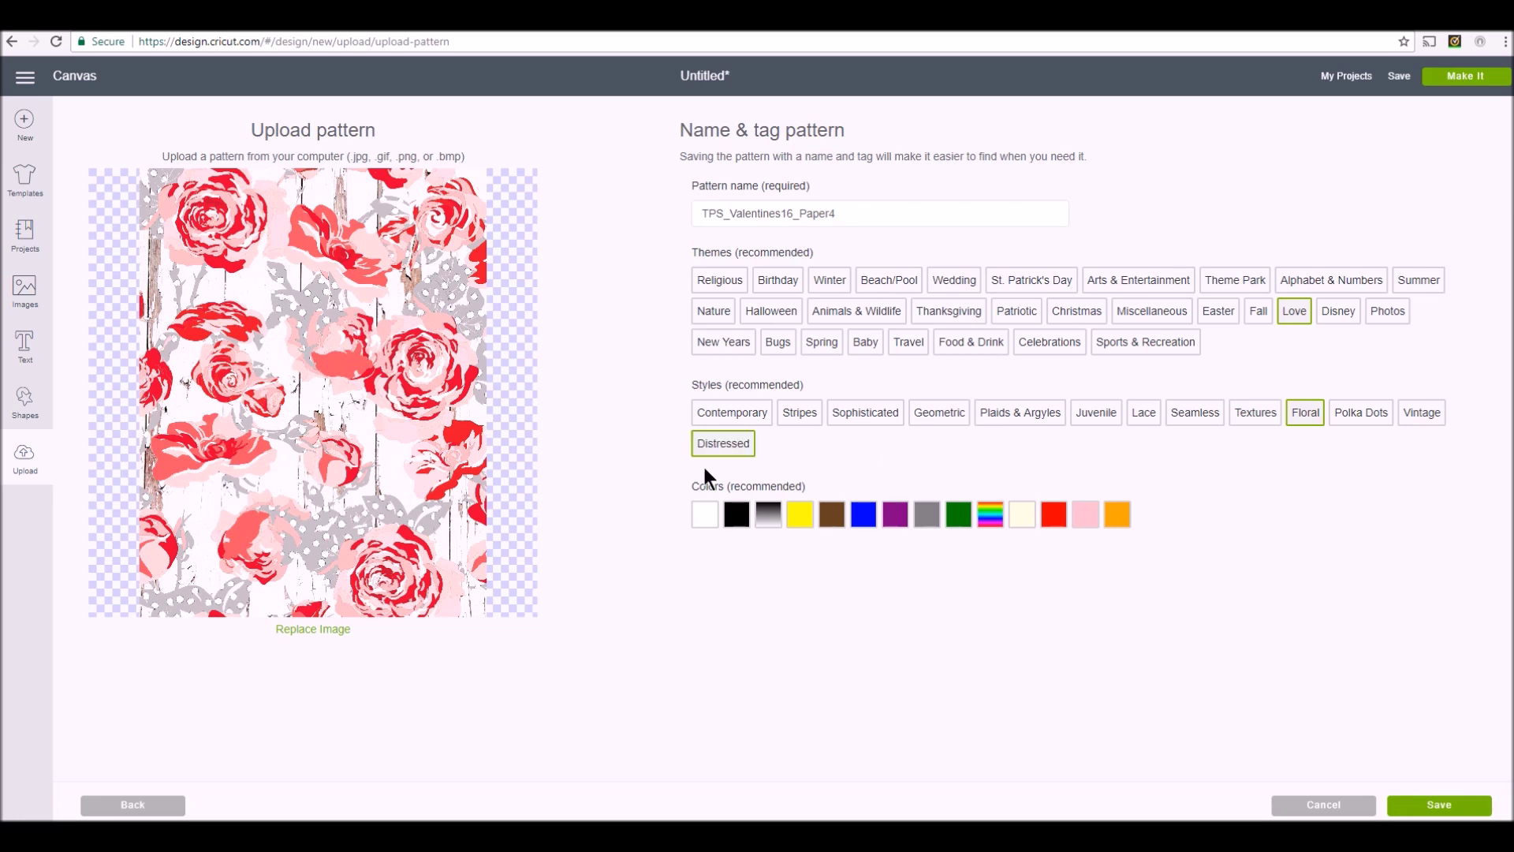
{"action": "left_click", "coordinate": [705, 515]}
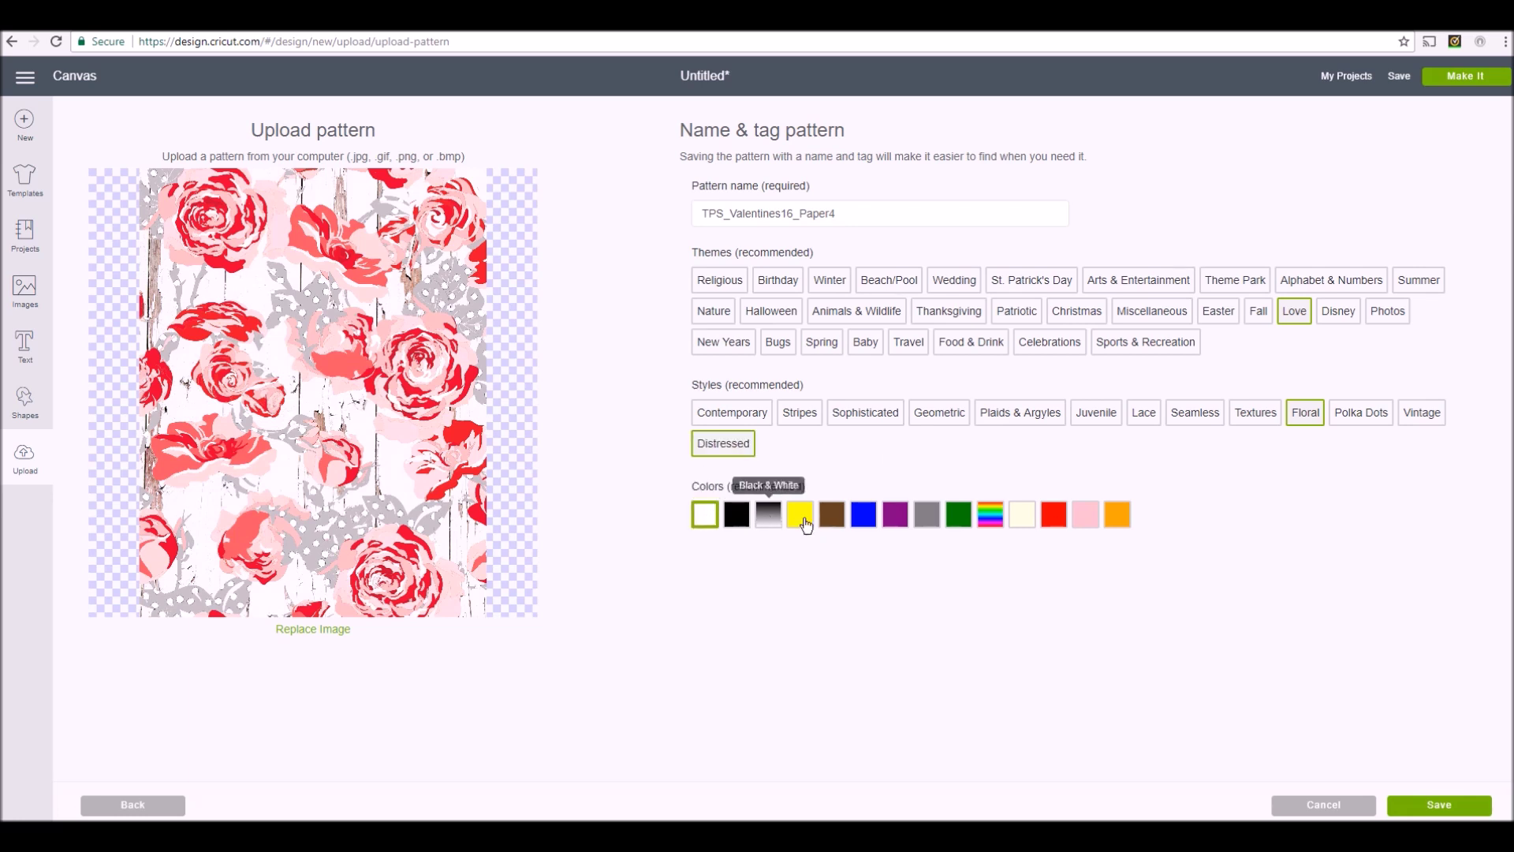
{"action": "left_click", "coordinate": [927, 520]}
{"action": "left_click", "coordinate": [1054, 517]}
{"action": "left_click", "coordinate": [1100, 530]}
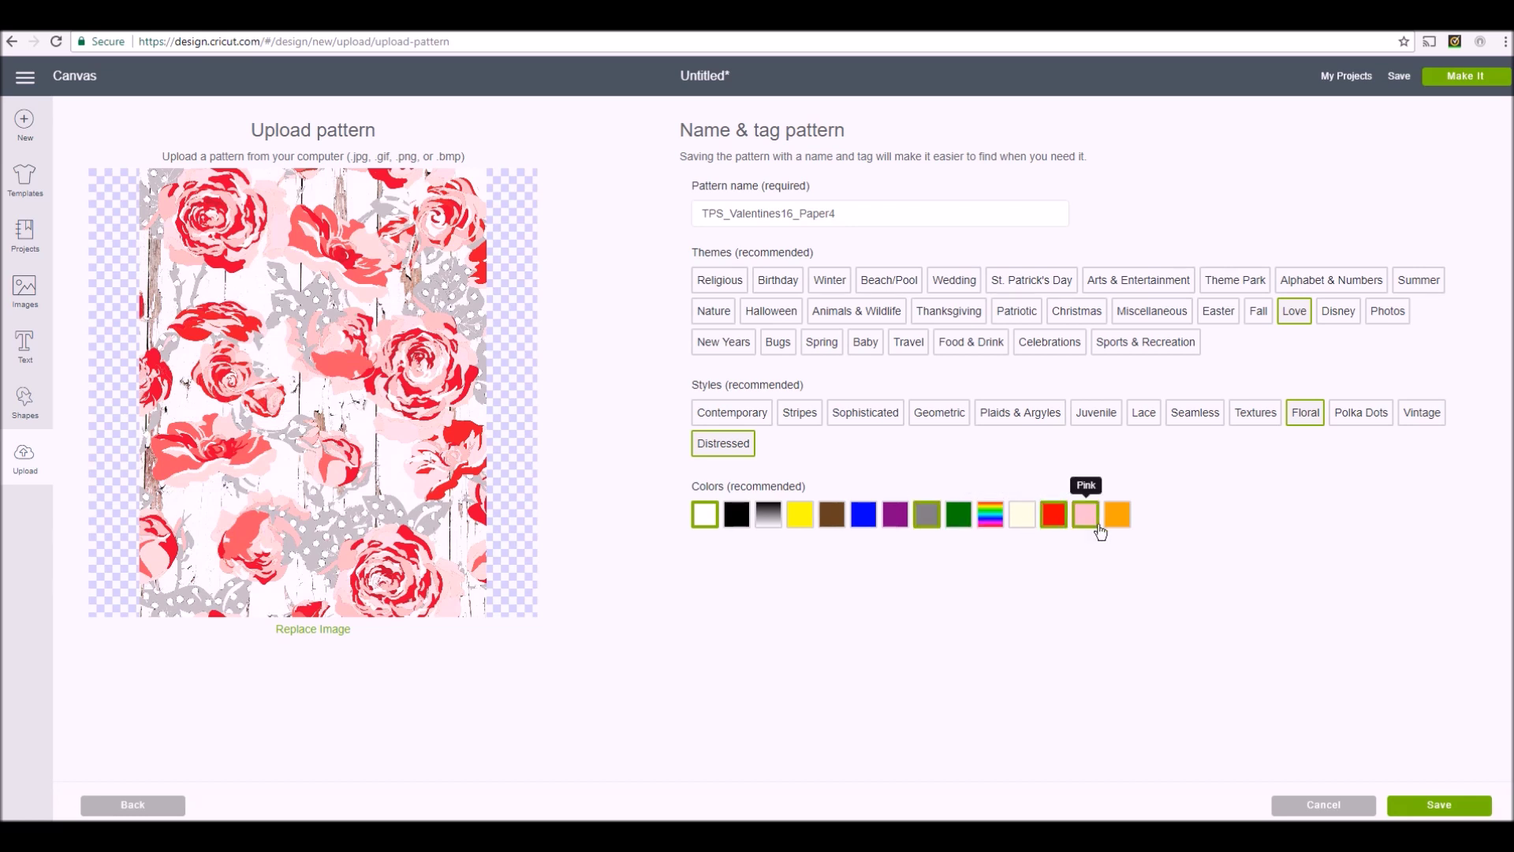
{"action": "left_click", "coordinate": [1455, 808]}
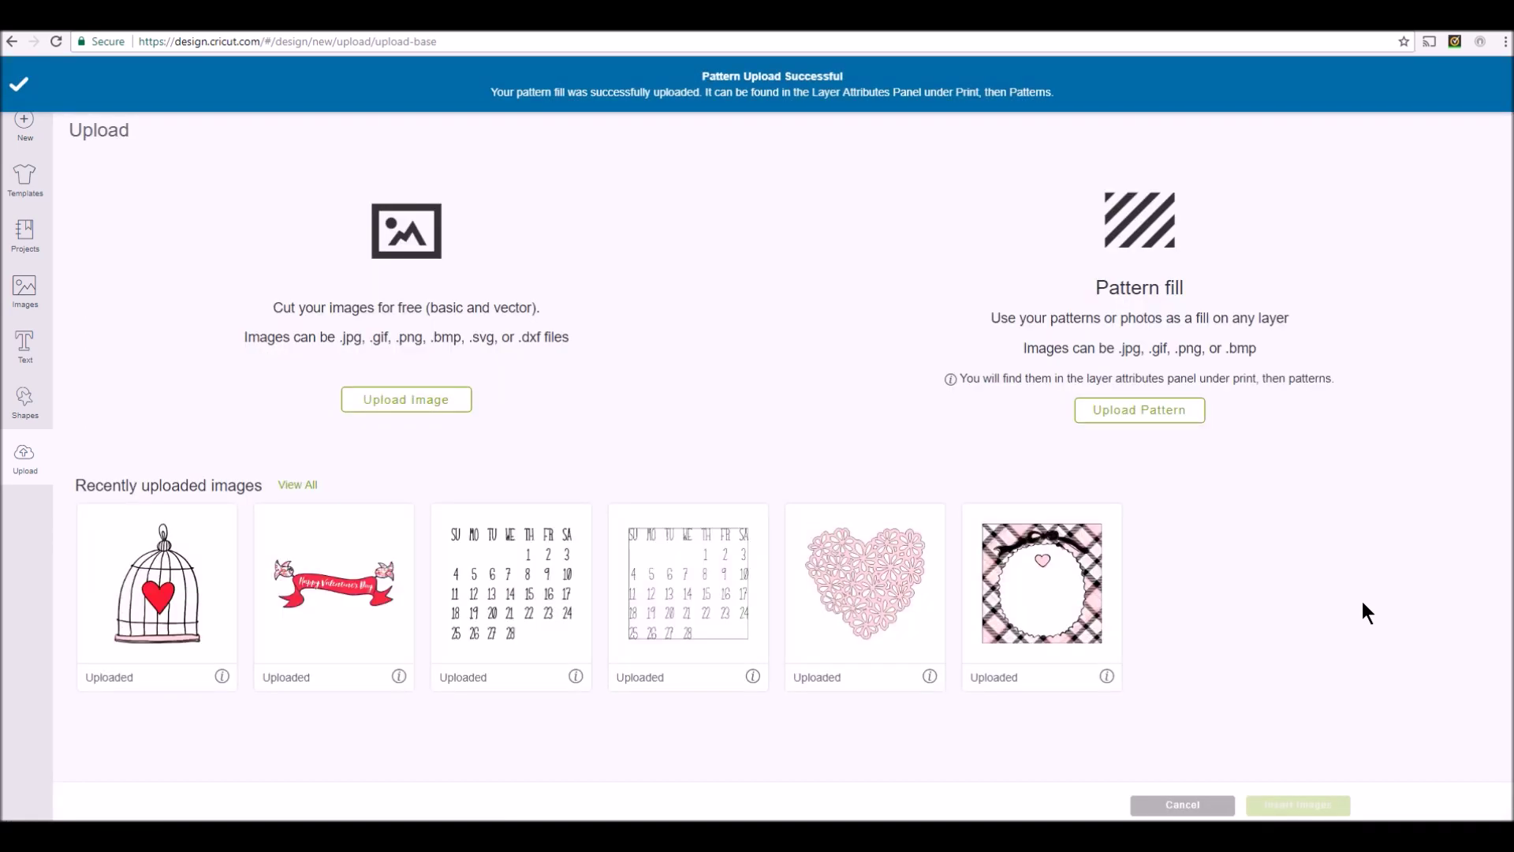
Return to the canvas and fill the middle 1.5 by 2 inch dark rectangle with the newly uploaded red rose pattern
{"action": "left_click", "coordinate": [17, 85]}
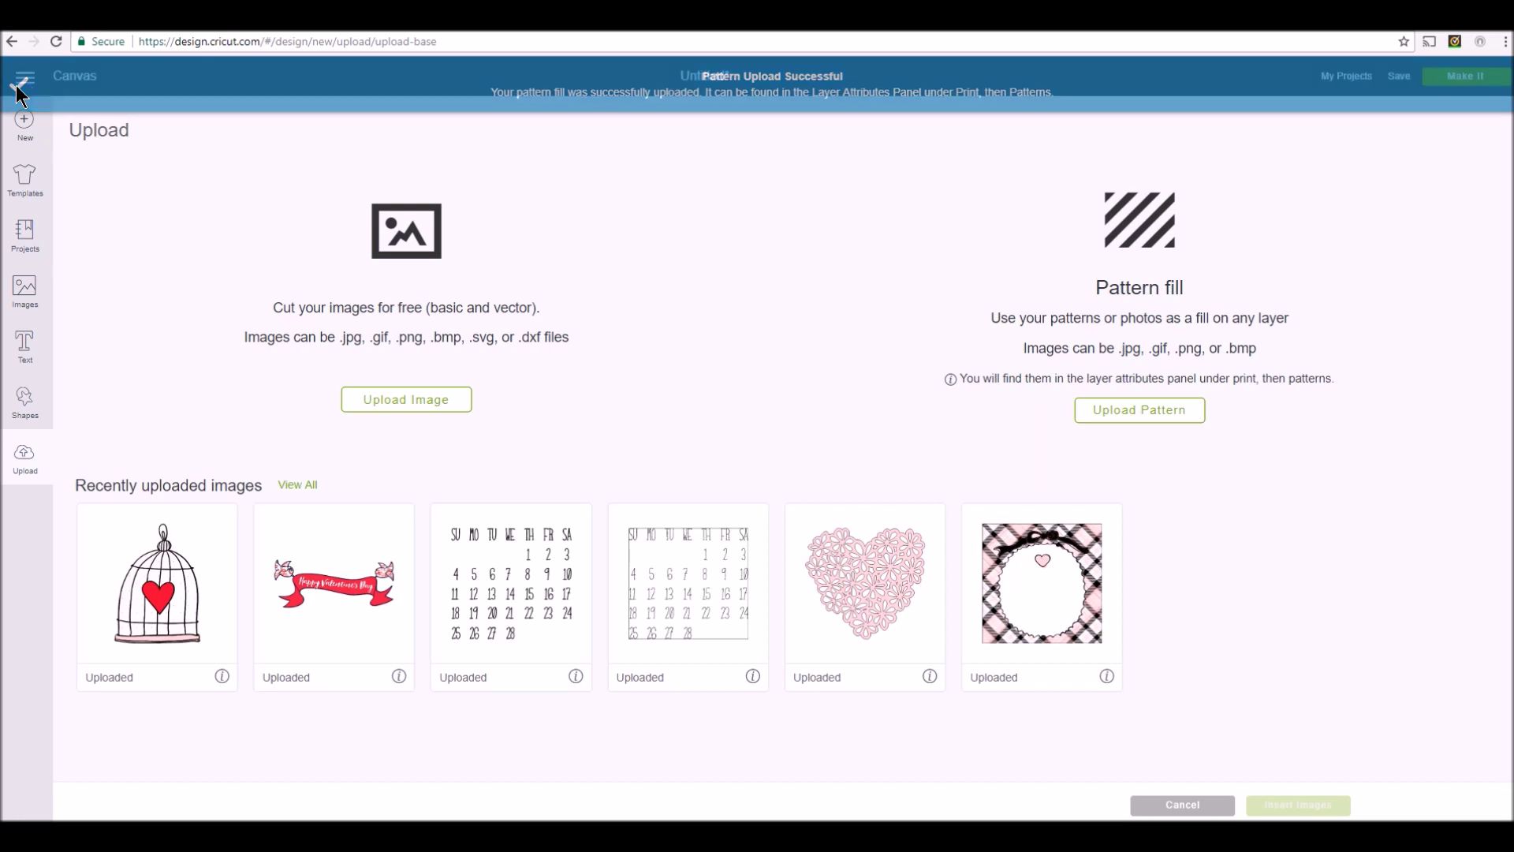
{"action": "left_click", "coordinate": [85, 82]}
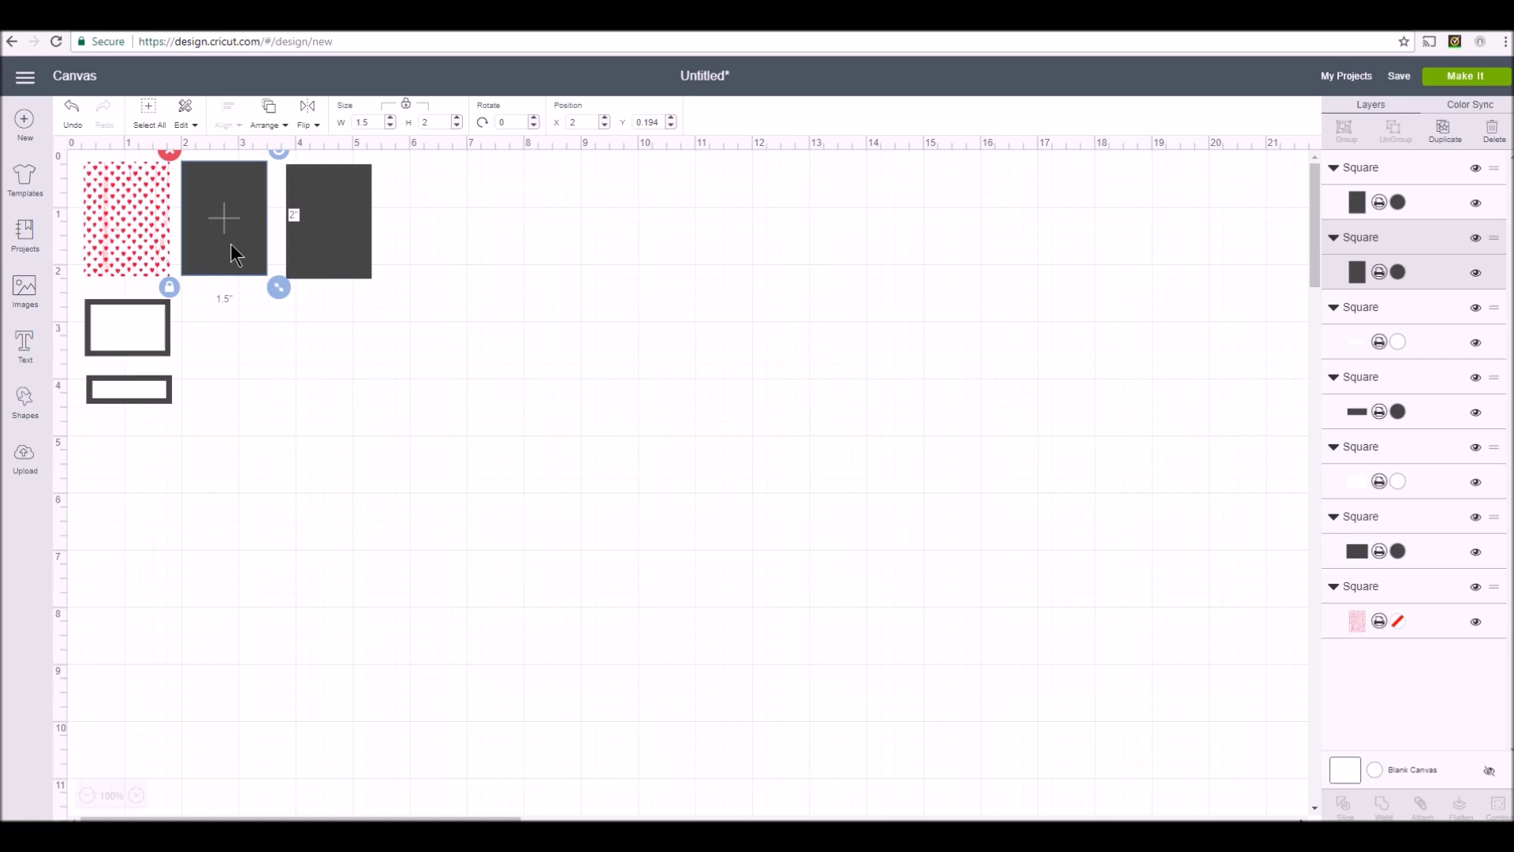
{"action": "left_click", "coordinate": [1357, 274]}
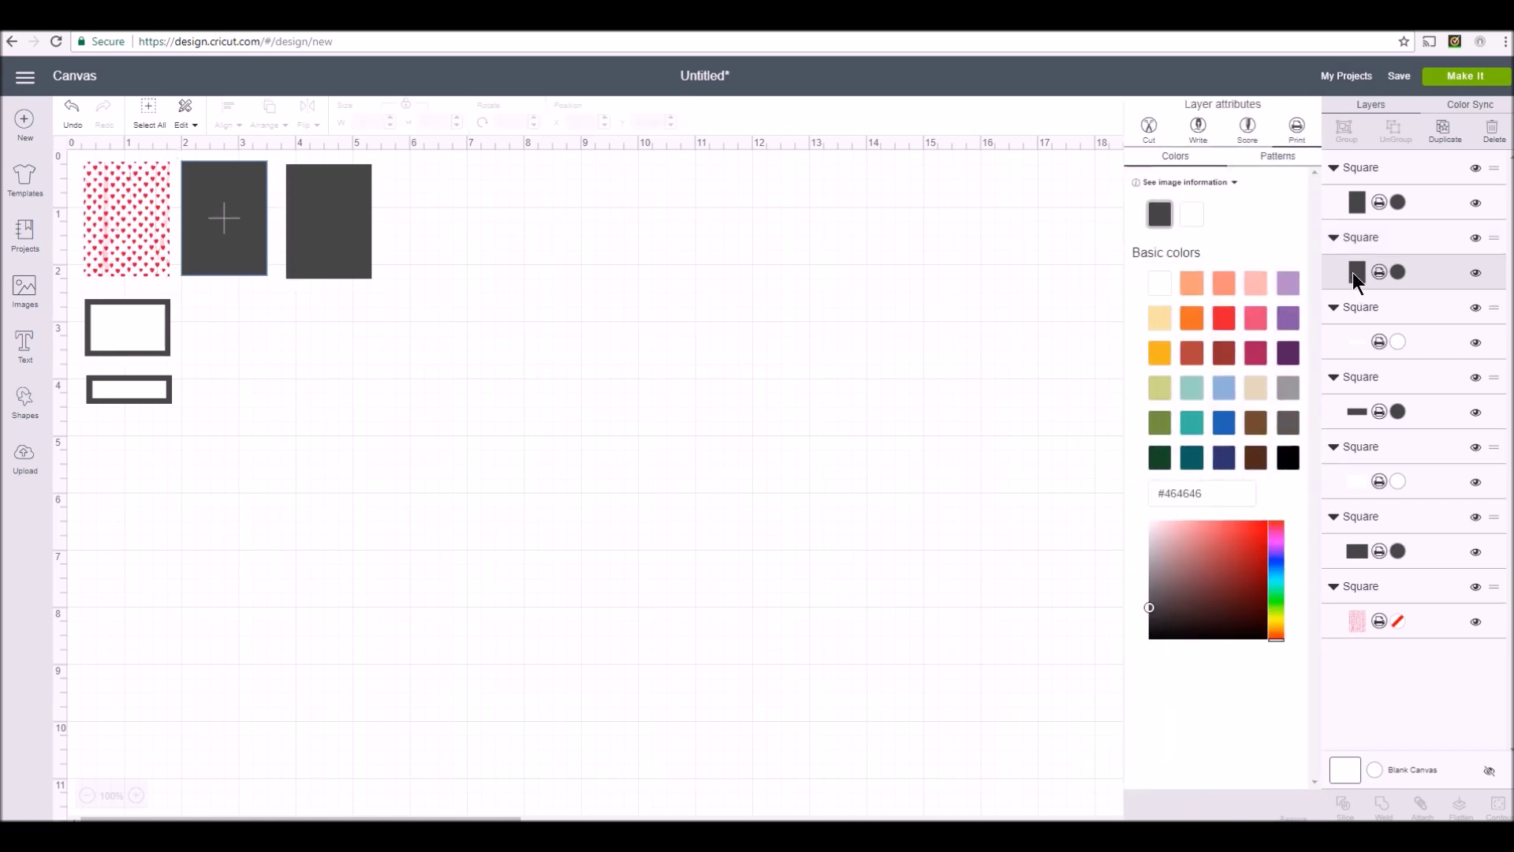
{"action": "left_click", "coordinate": [1279, 155]}
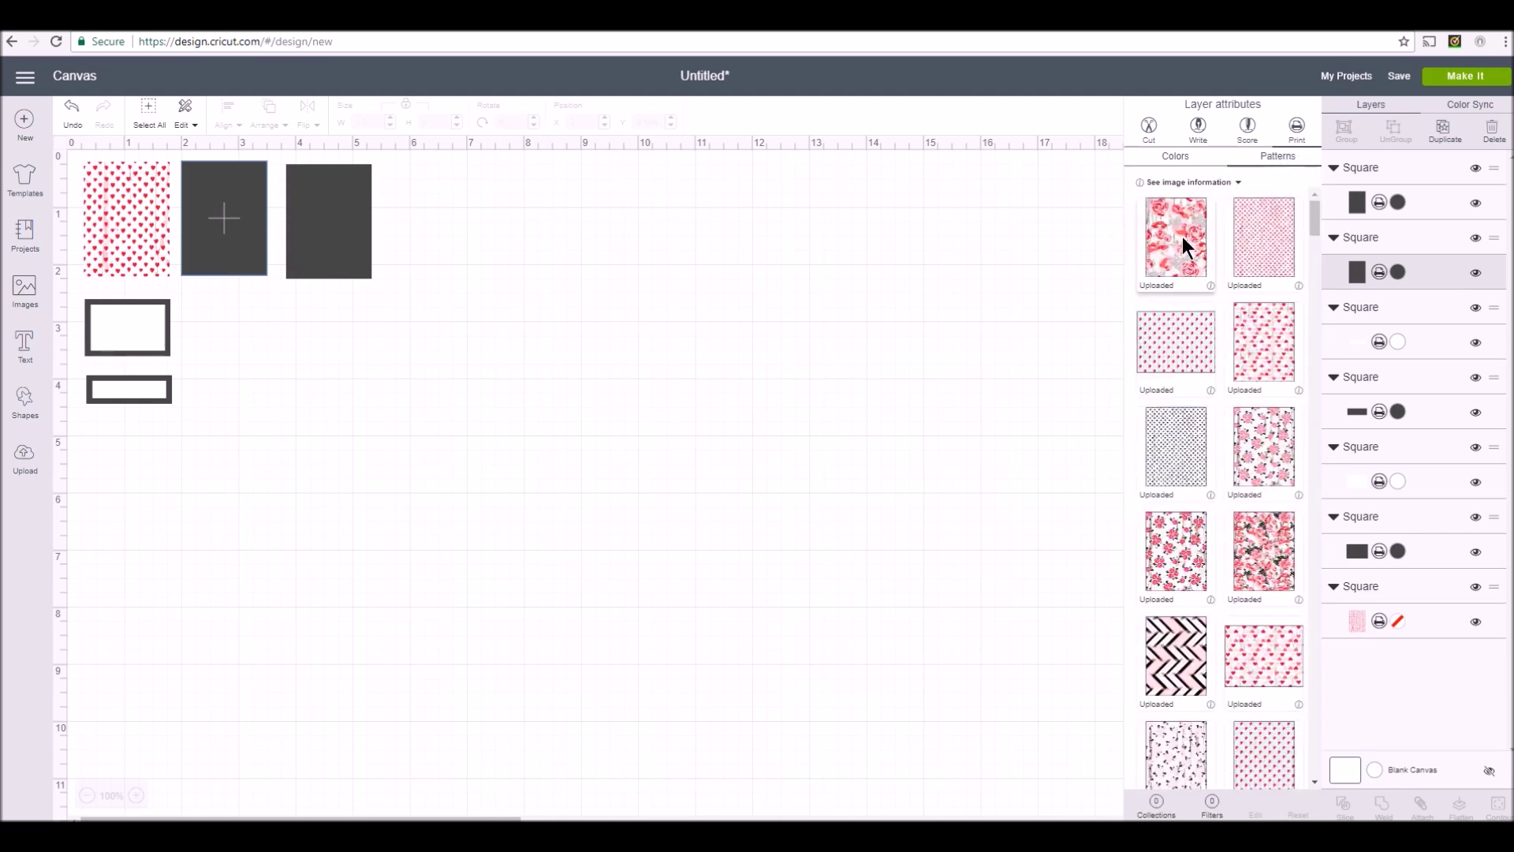
{"action": "left_click", "coordinate": [1179, 245]}
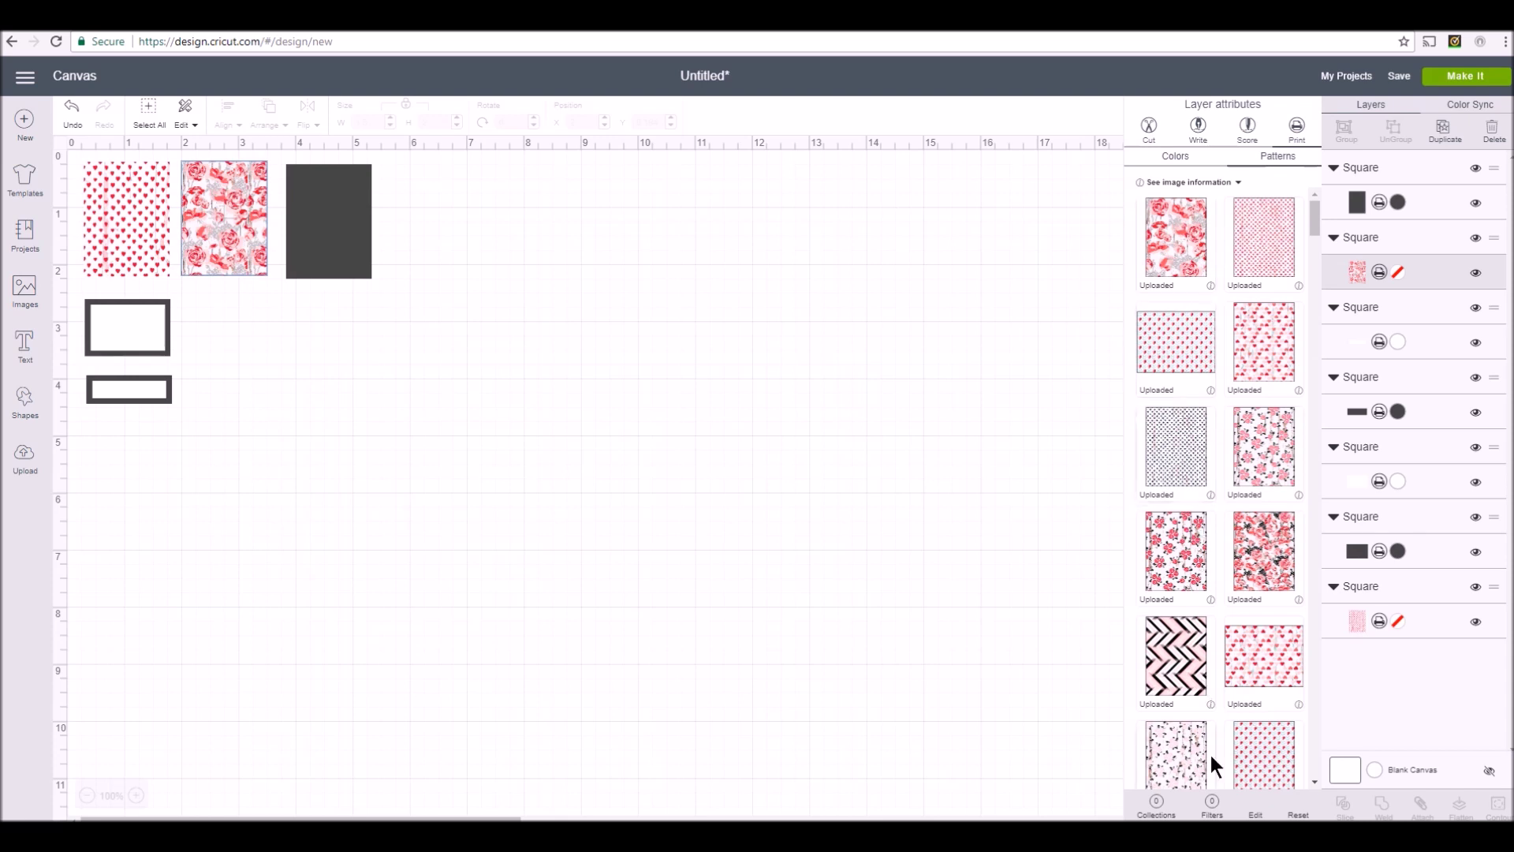
Set the red rose pattern's scale to 120, close the pattern editor and move the remaining dark rectangle to about X 3.75, Y 0.181
{"action": "left_click", "coordinate": [1256, 813]}
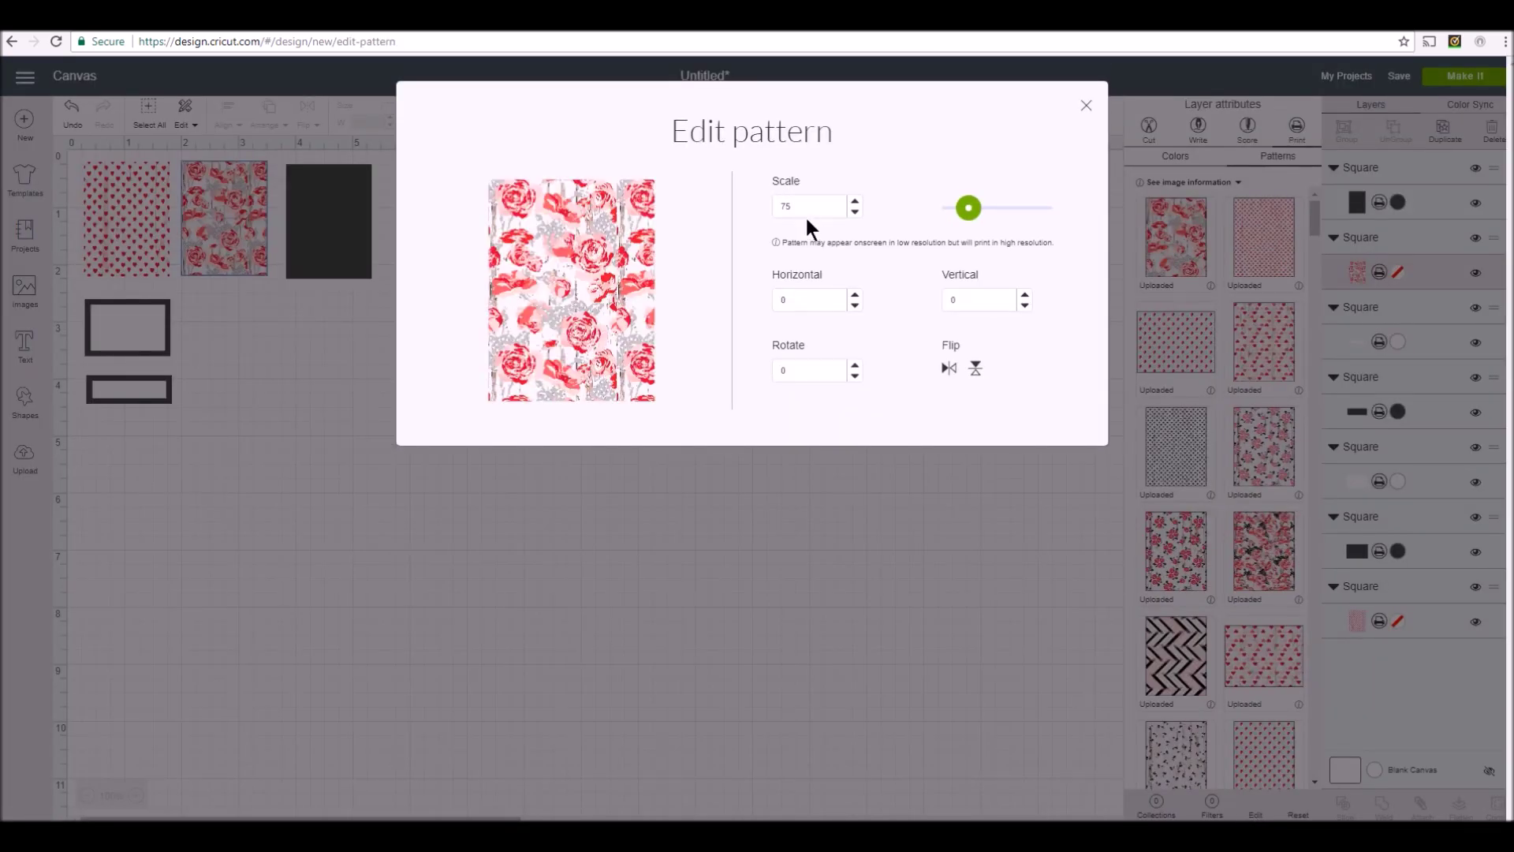
{"action": "left_click_drag", "start_coordinate": [820, 207], "coordinate": [745, 215]}
{"action": "type", "text": "150"}
{"action": "left_click", "coordinate": [878, 183]}
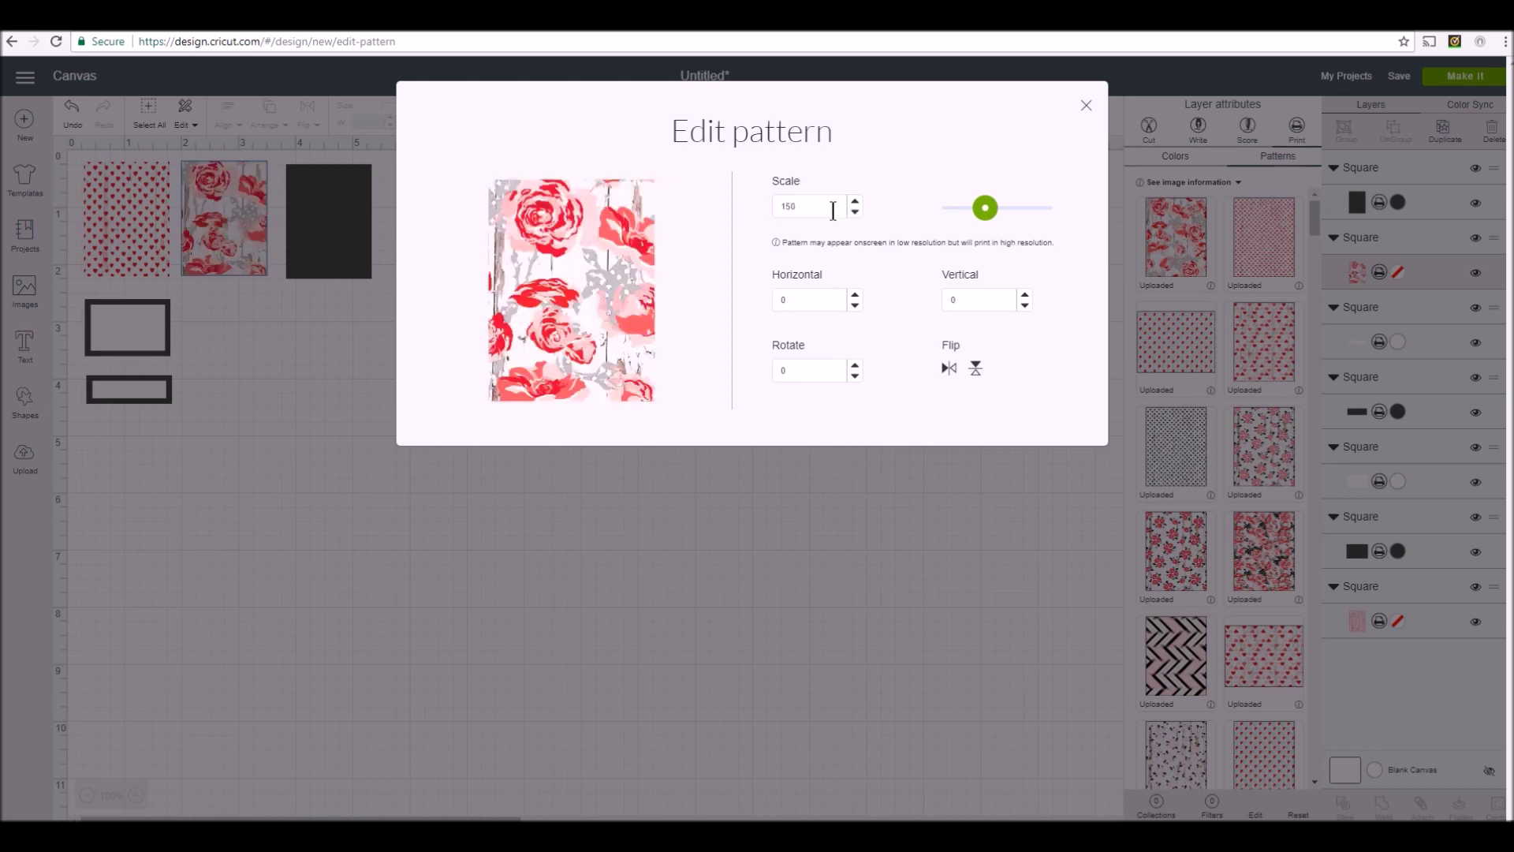
{"action": "left_click_drag", "start_coordinate": [820, 207], "coordinate": [756, 210]}
{"action": "type", "text": "120"}
{"action": "left_click", "coordinate": [886, 167]}
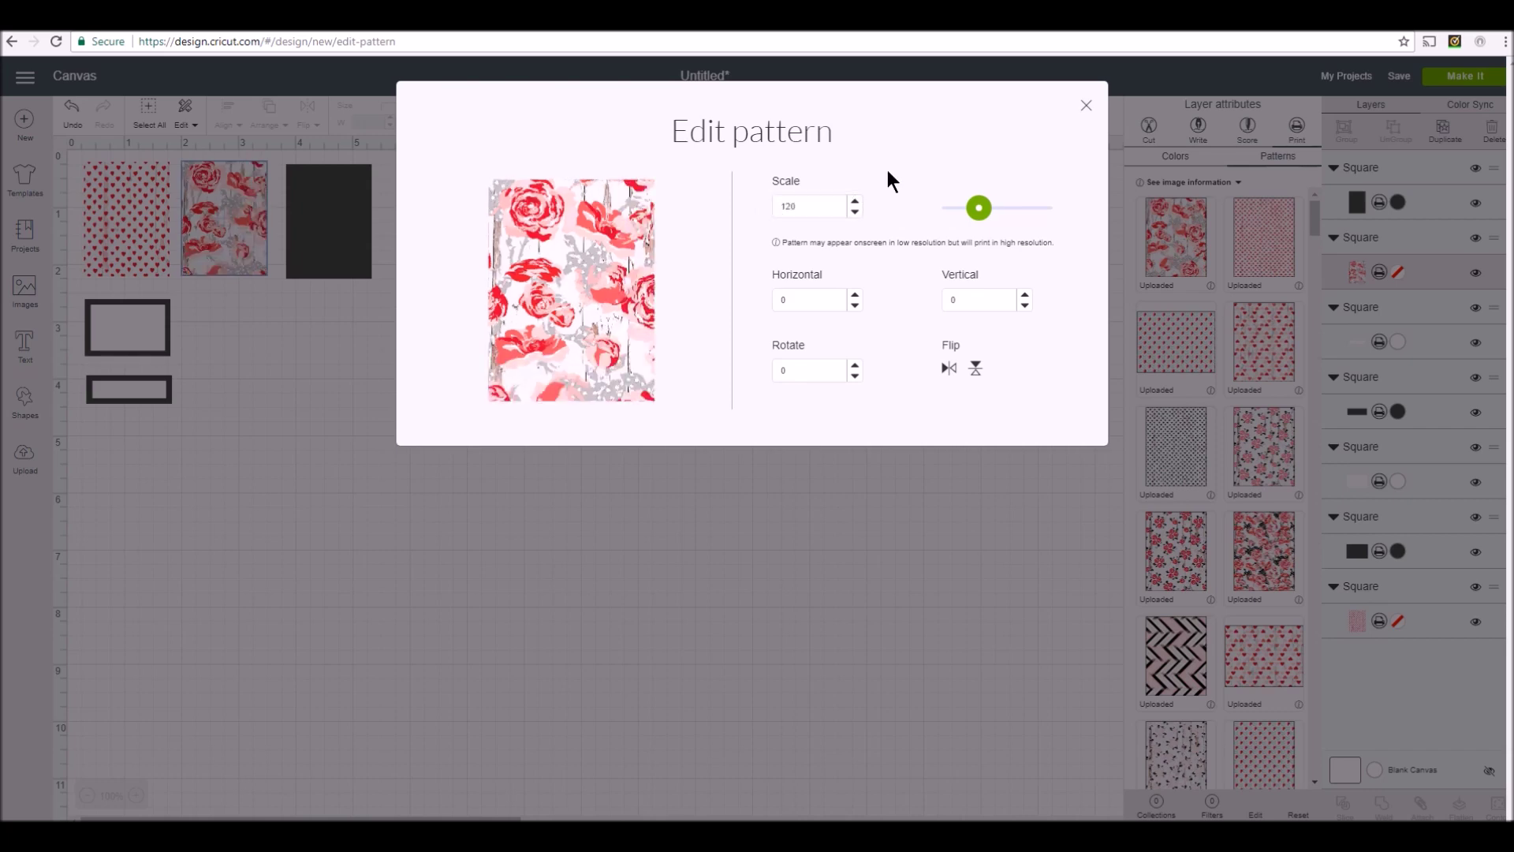
{"action": "left_click", "coordinate": [1088, 107]}
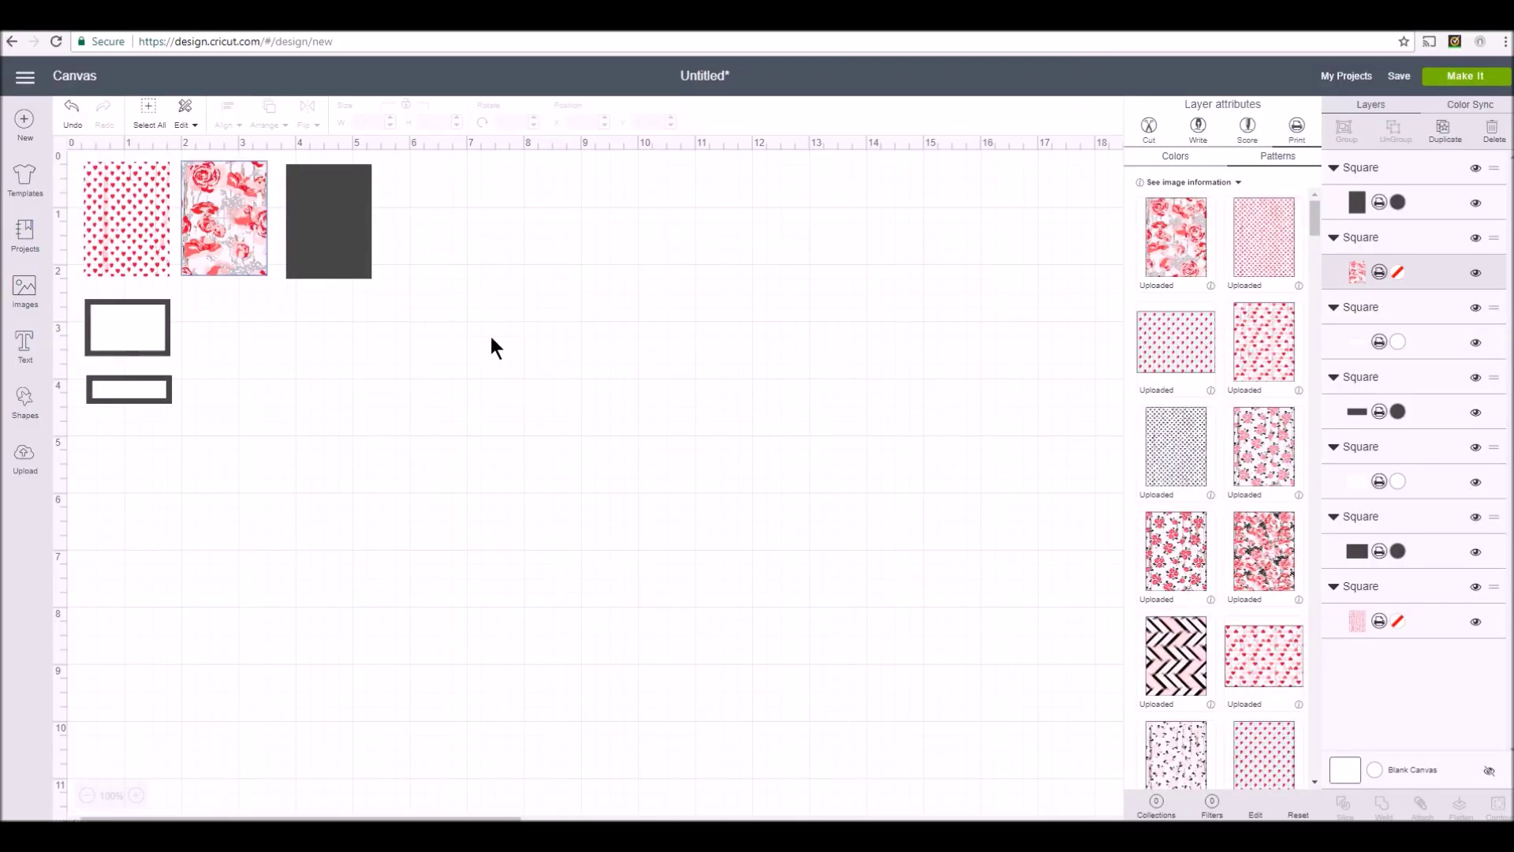
{"action": "left_click", "coordinate": [358, 270]}
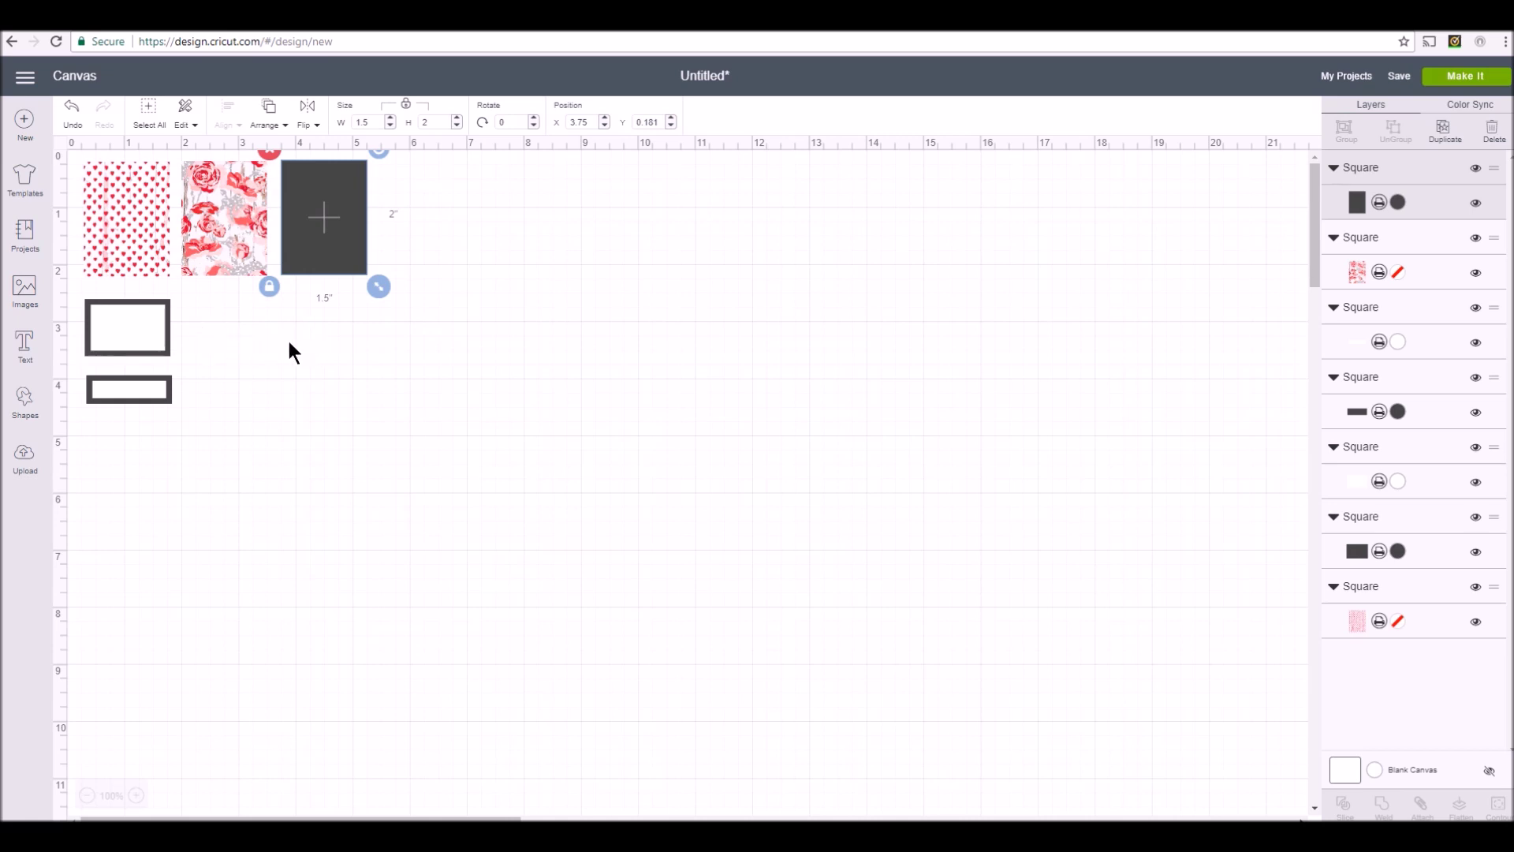
Fill the outer dark rectangle of the 1.5 by 1 inch frame with the uploaded red and pink heart pattern
{"action": "left_click", "coordinate": [149, 299]}
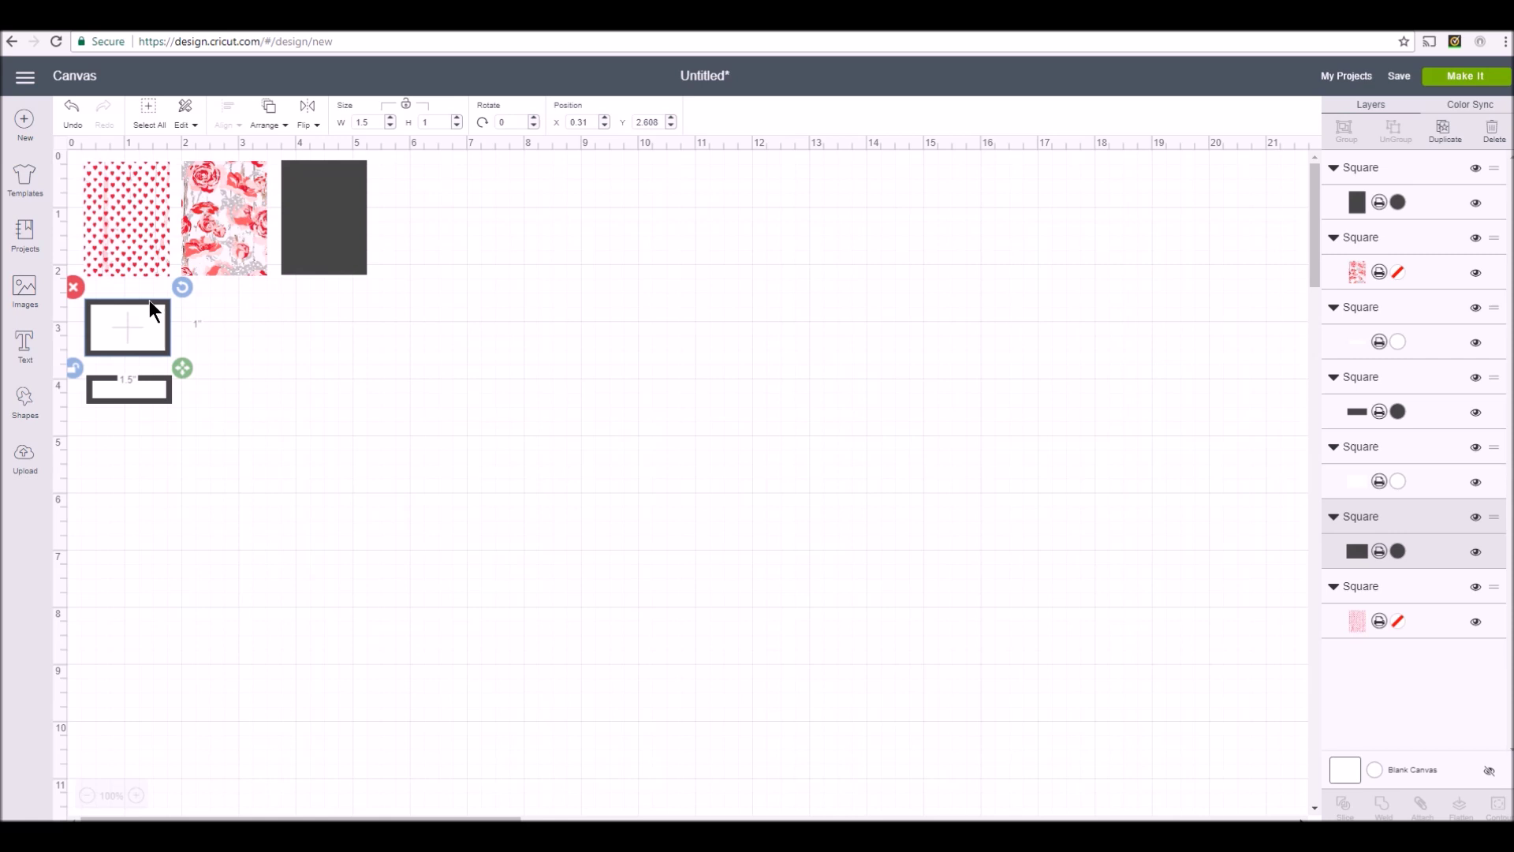
{"action": "left_click", "coordinate": [1356, 552]}
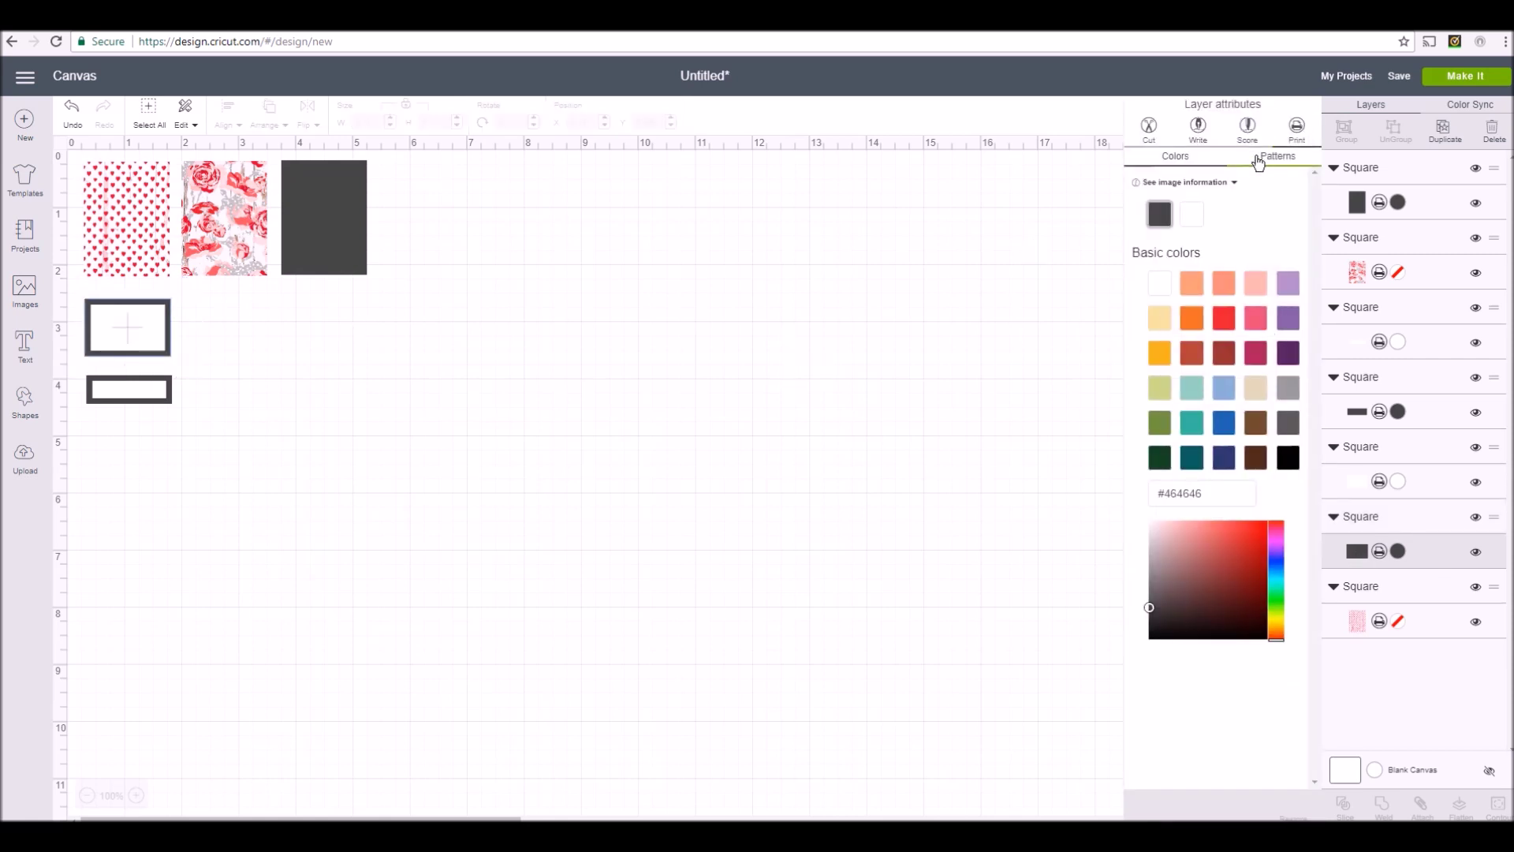
{"action": "left_click", "coordinate": [1259, 160]}
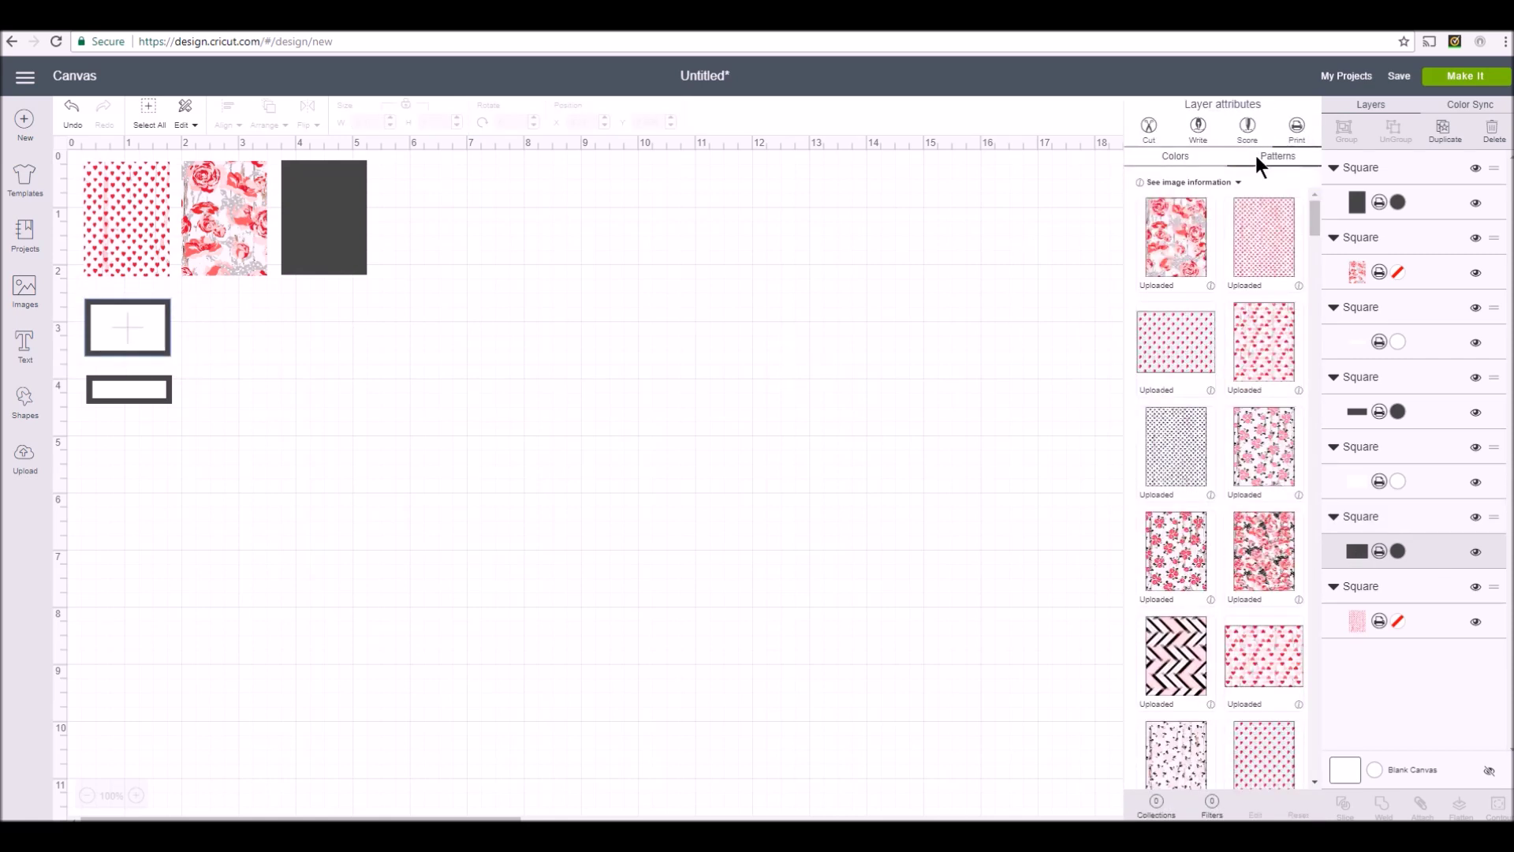
{"action": "left_click", "coordinate": [1255, 341]}
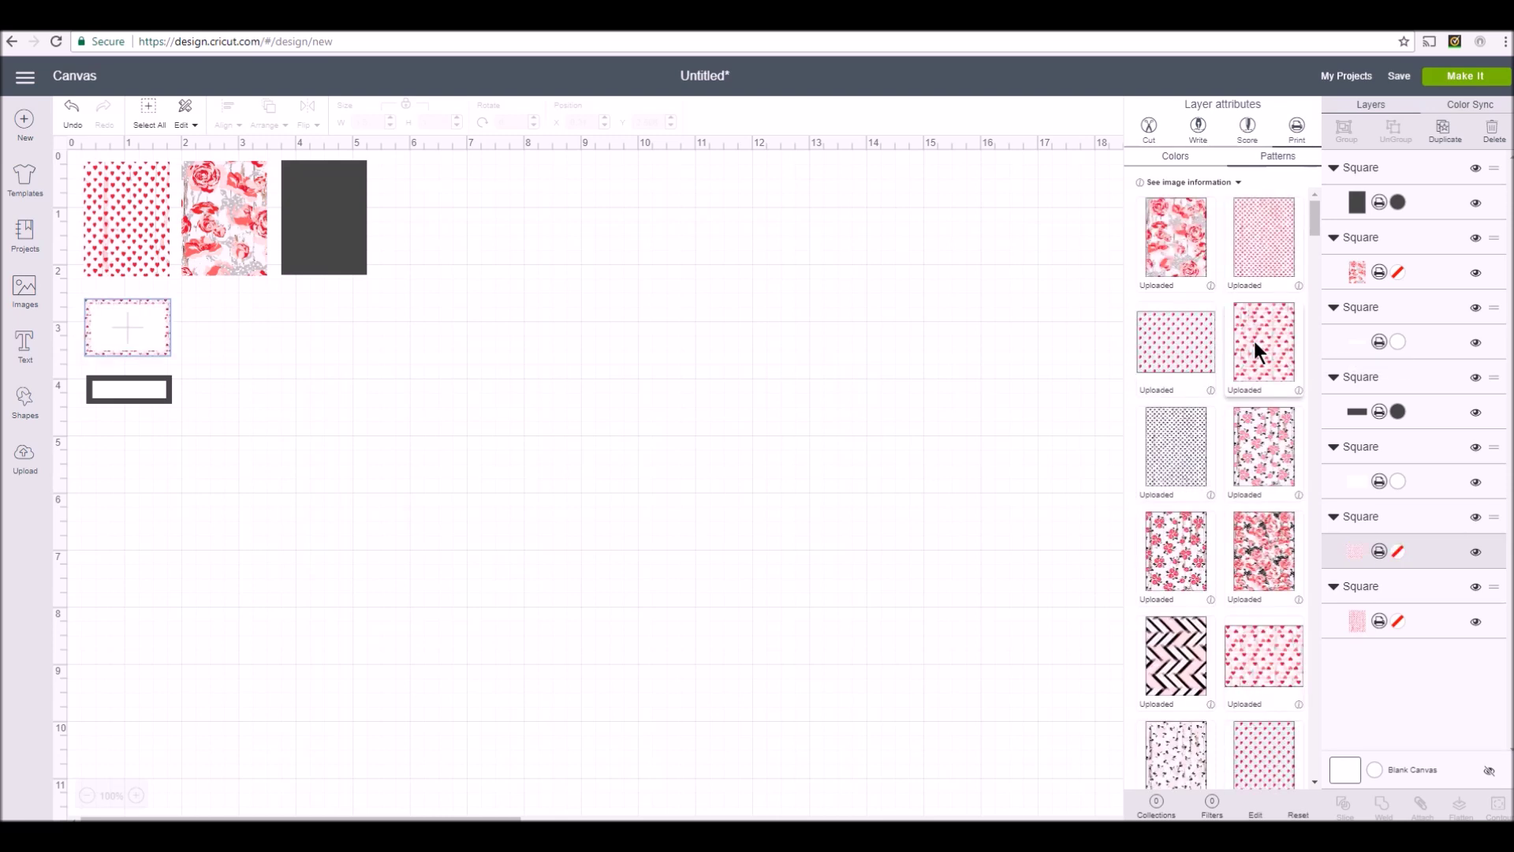
Set the frame's heart pattern scale to 120 and close the pattern editor
{"action": "left_click", "coordinate": [1254, 809]}
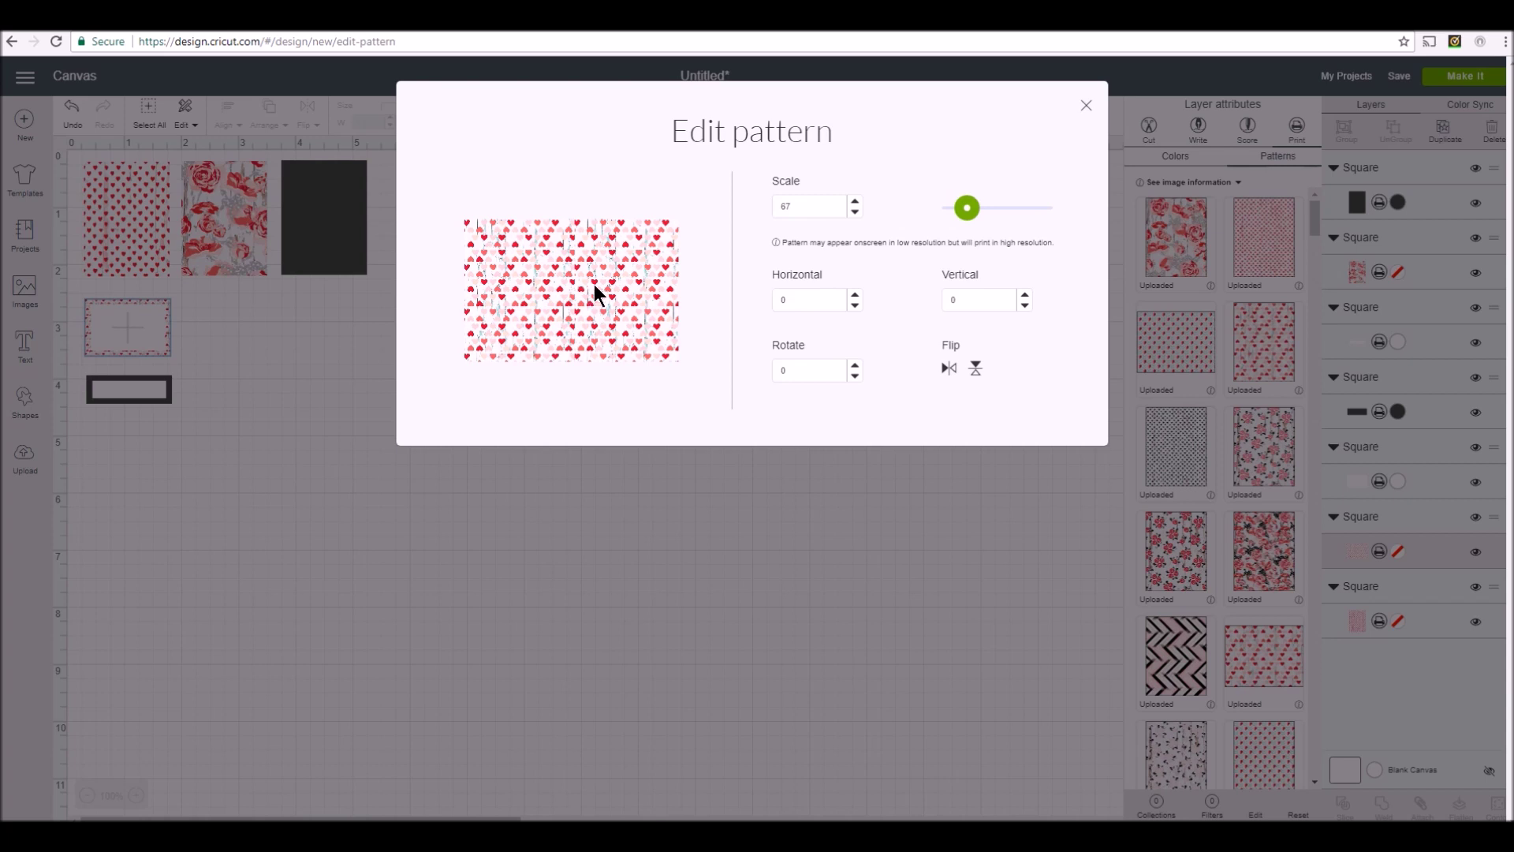
{"action": "left_click_drag", "start_coordinate": [804, 207], "coordinate": [751, 207]}
{"action": "type", "text": "120"}
{"action": "key", "text": "Return"}
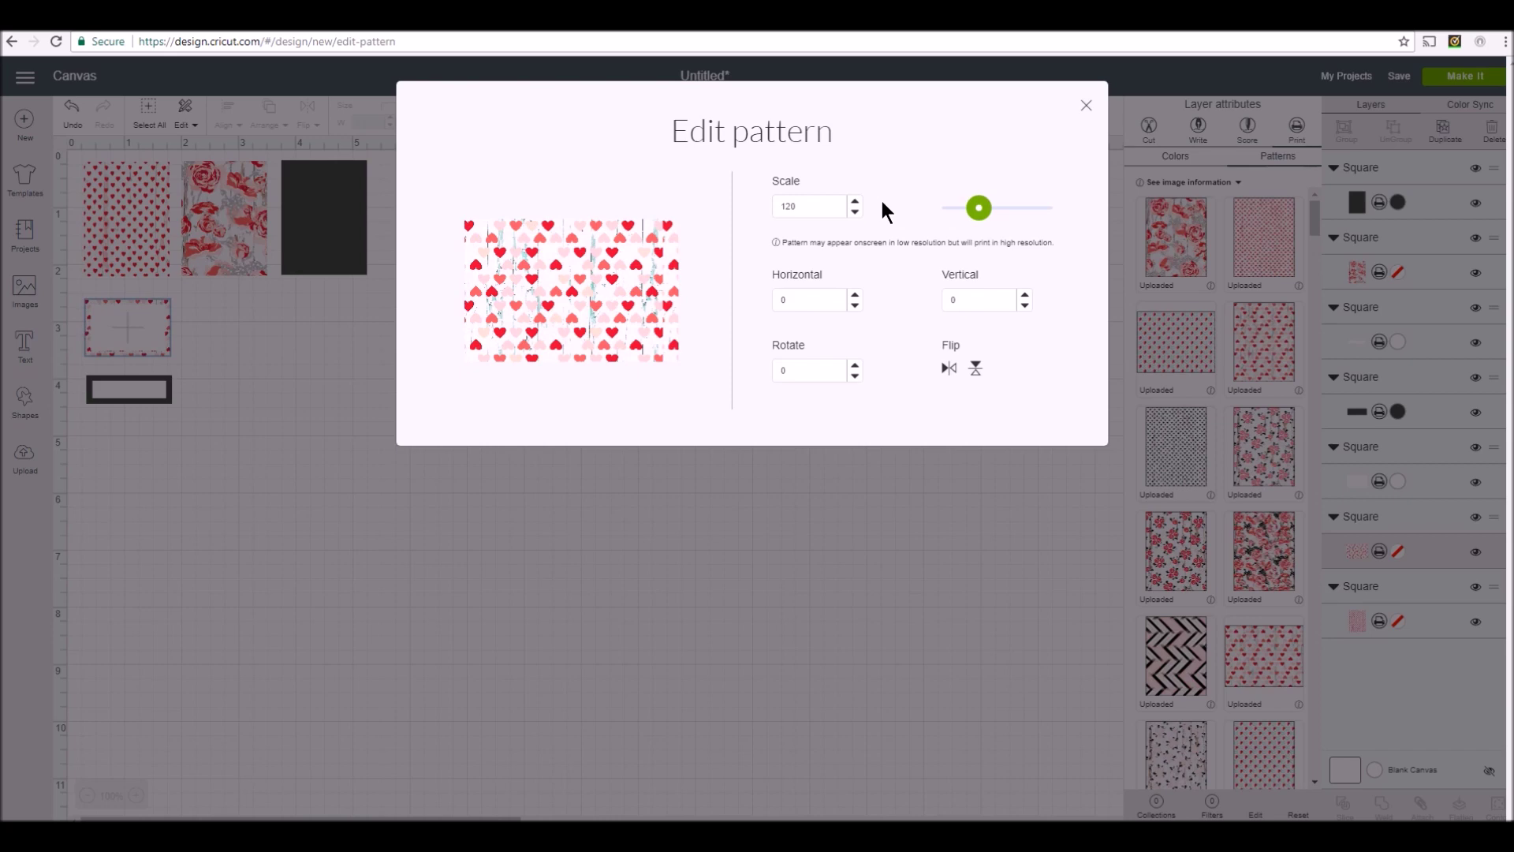
{"action": "left_click", "coordinate": [1087, 106]}
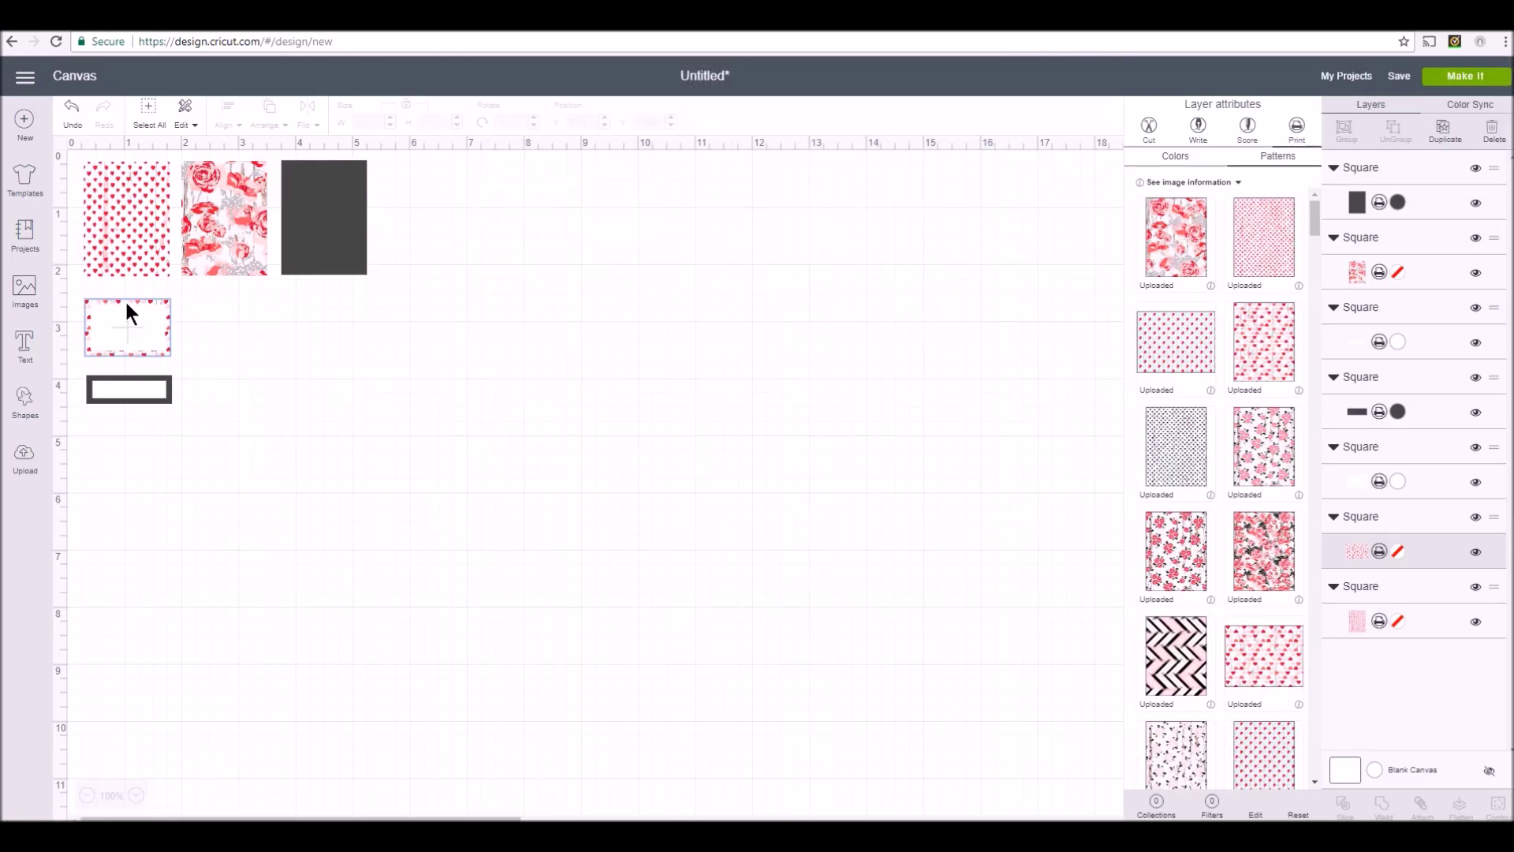
Group the heart-patterned rectangle with the white rectangle inside it and deselect the group
{"action": "left_click", "coordinate": [74, 287]}
{"action": "left_click_drag", "start_coordinate": [74, 287], "coordinate": [191, 366]}
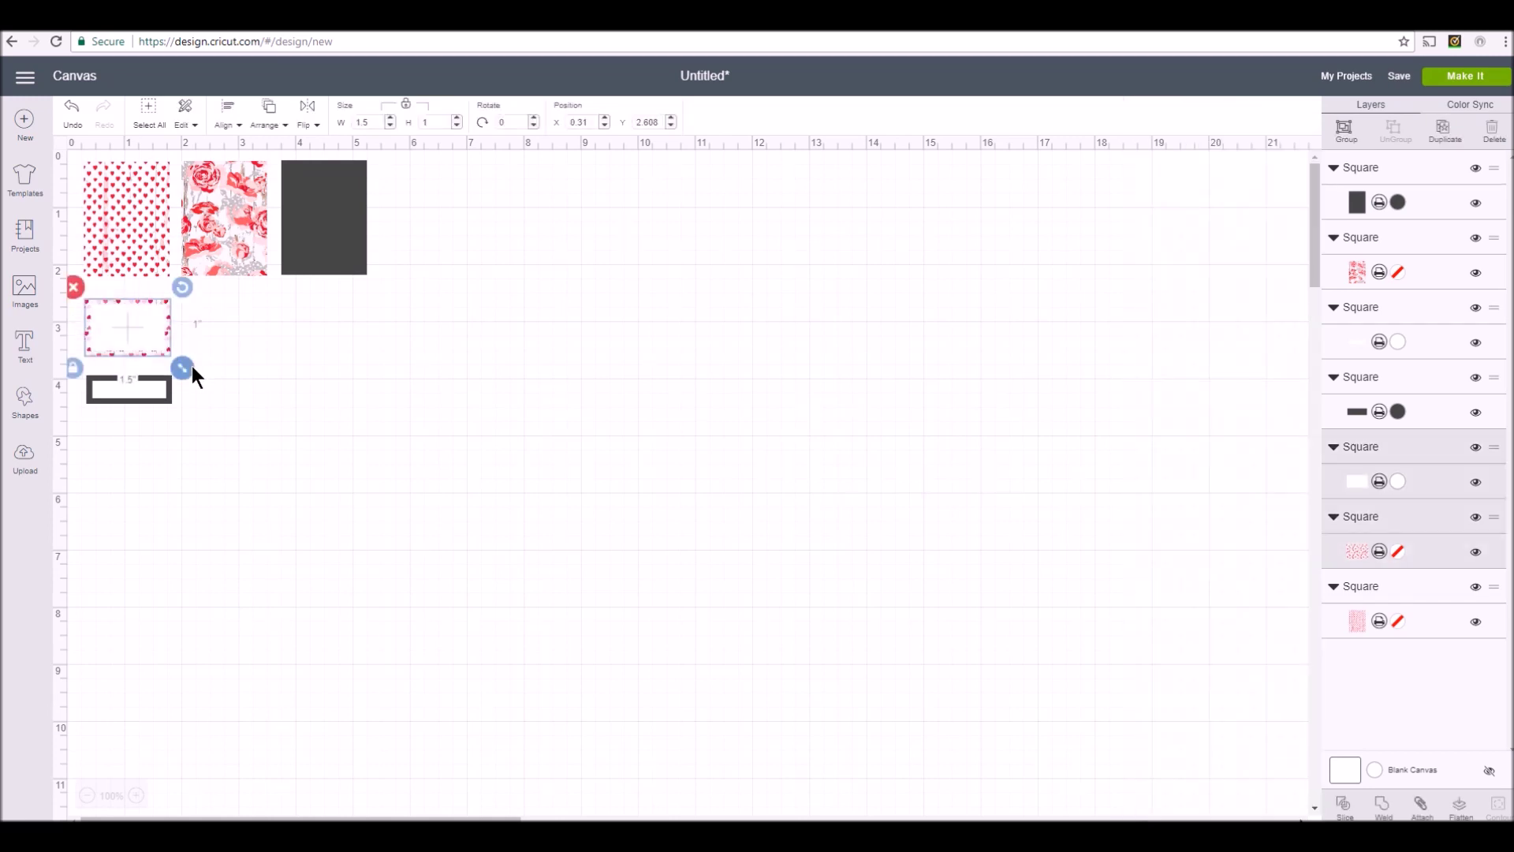
{"action": "right_click", "coordinate": [162, 334]}
{"action": "left_click", "coordinate": [183, 352]}
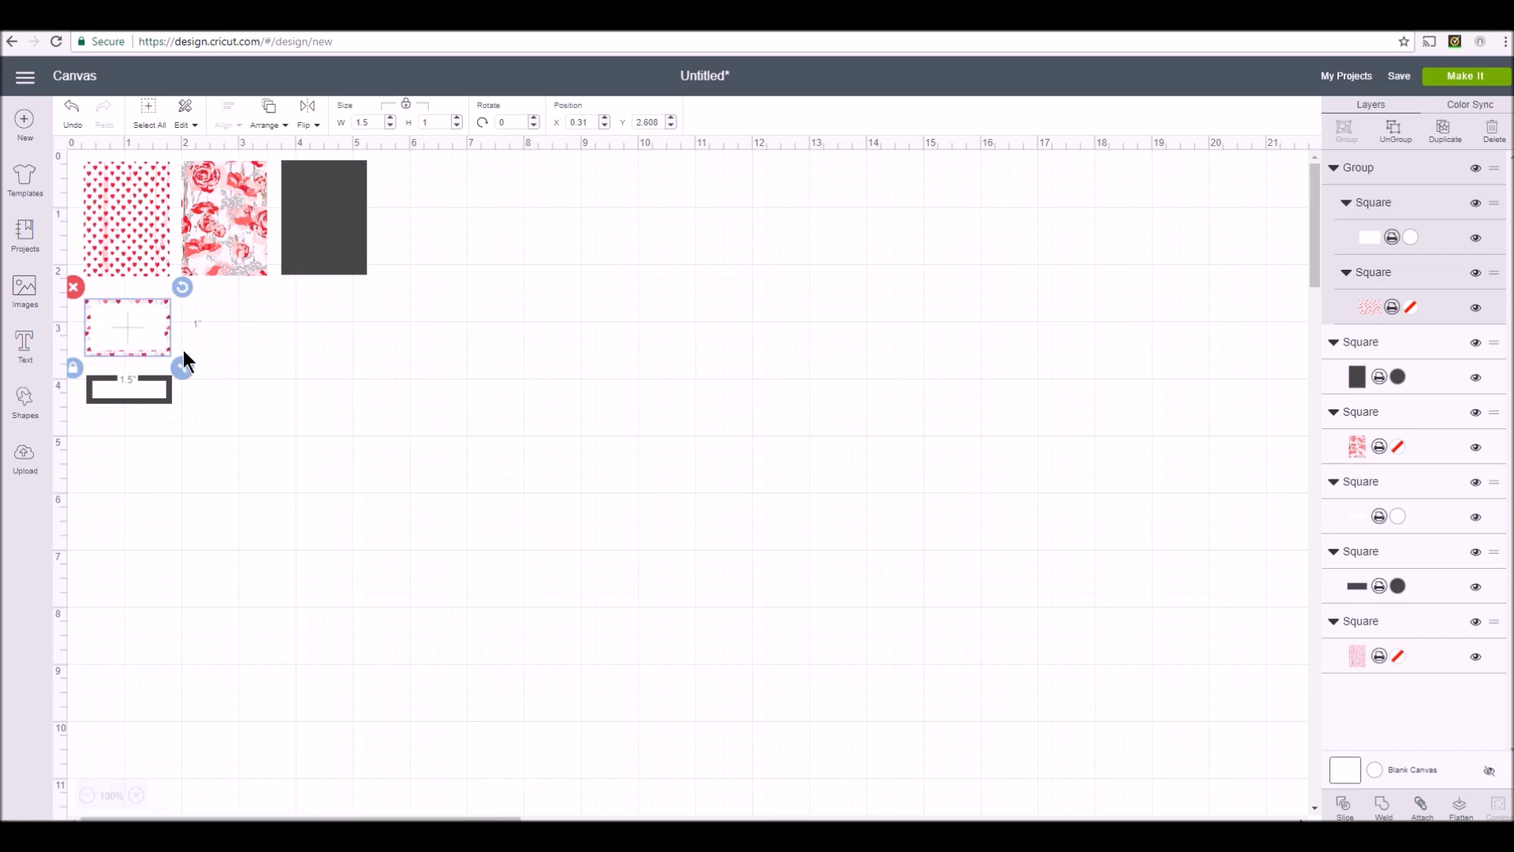
{"action": "left_click", "coordinate": [192, 324]}
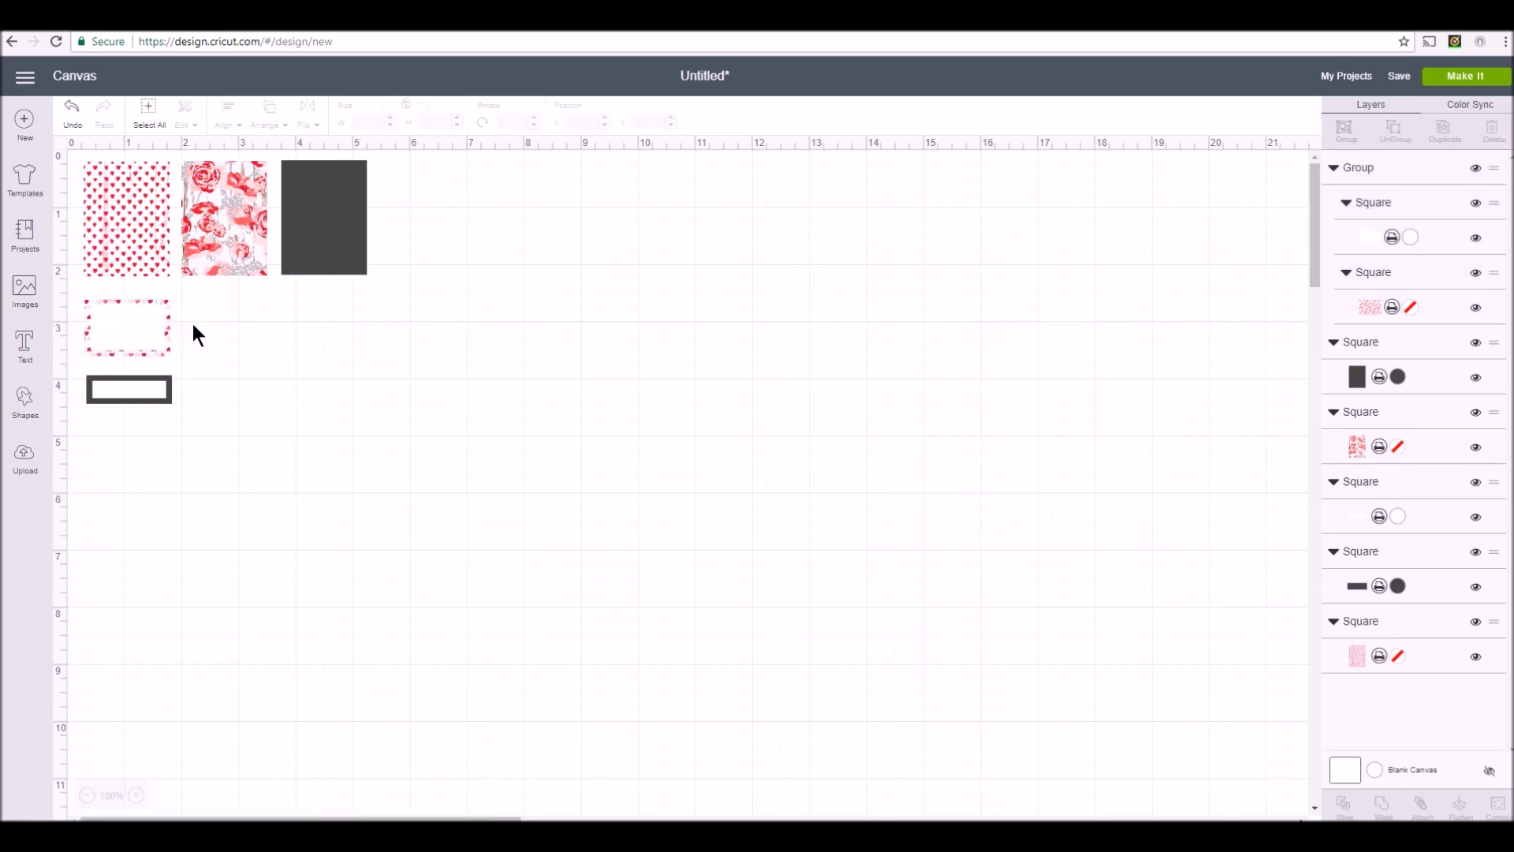
Duplicate the grouped heart frame twice and place the copies in a row beneath the second and third large rectangles
{"action": "left_click", "coordinate": [153, 304]}
{"action": "right_click", "coordinate": [152, 304]}
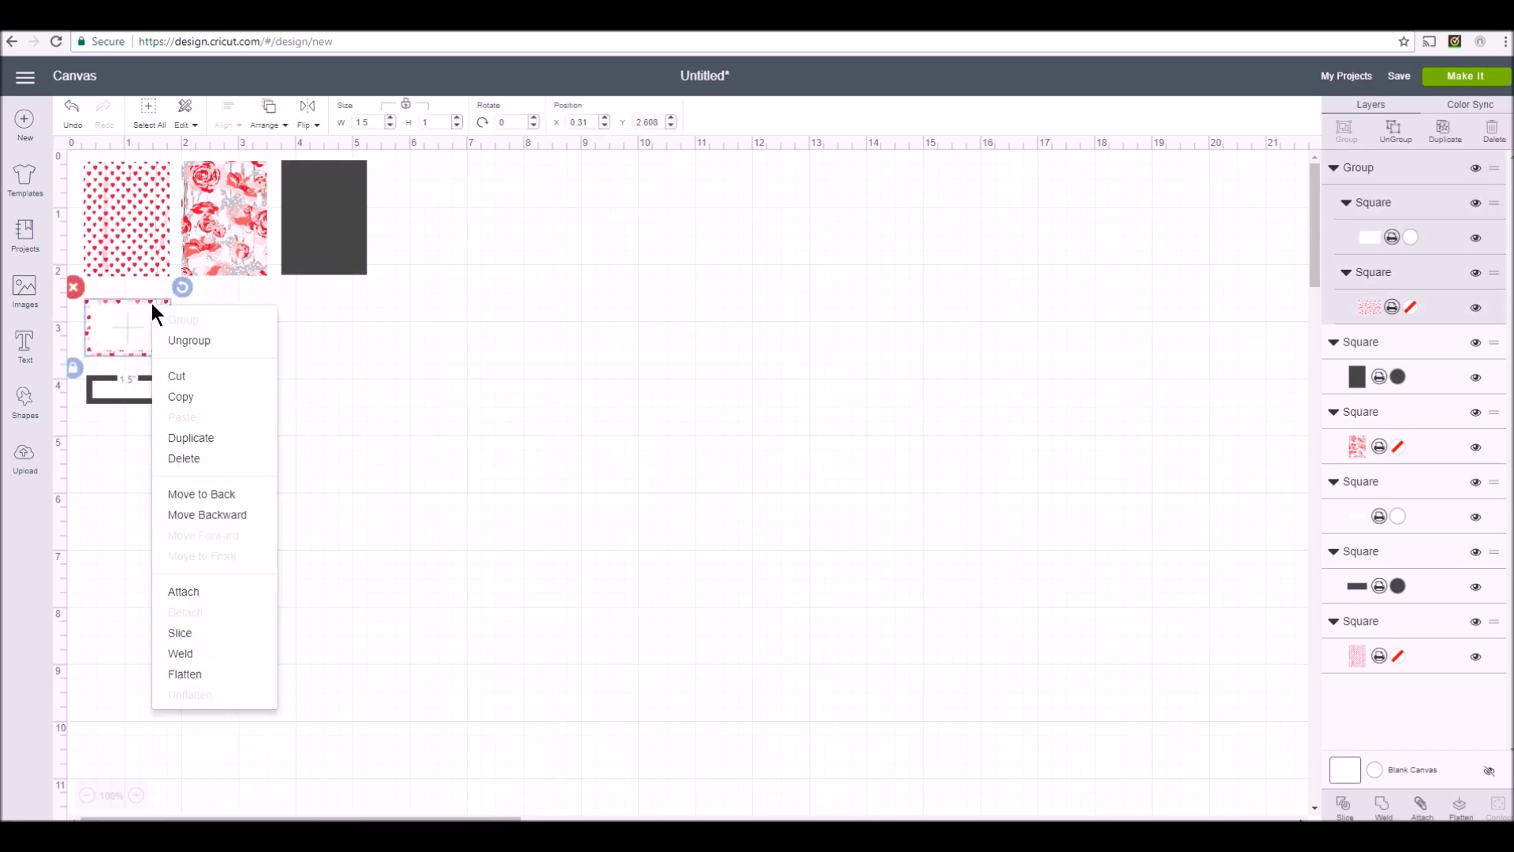
{"action": "left_click", "coordinate": [204, 439]}
{"action": "left_click_drag", "start_coordinate": [175, 356], "coordinate": [236, 322]}
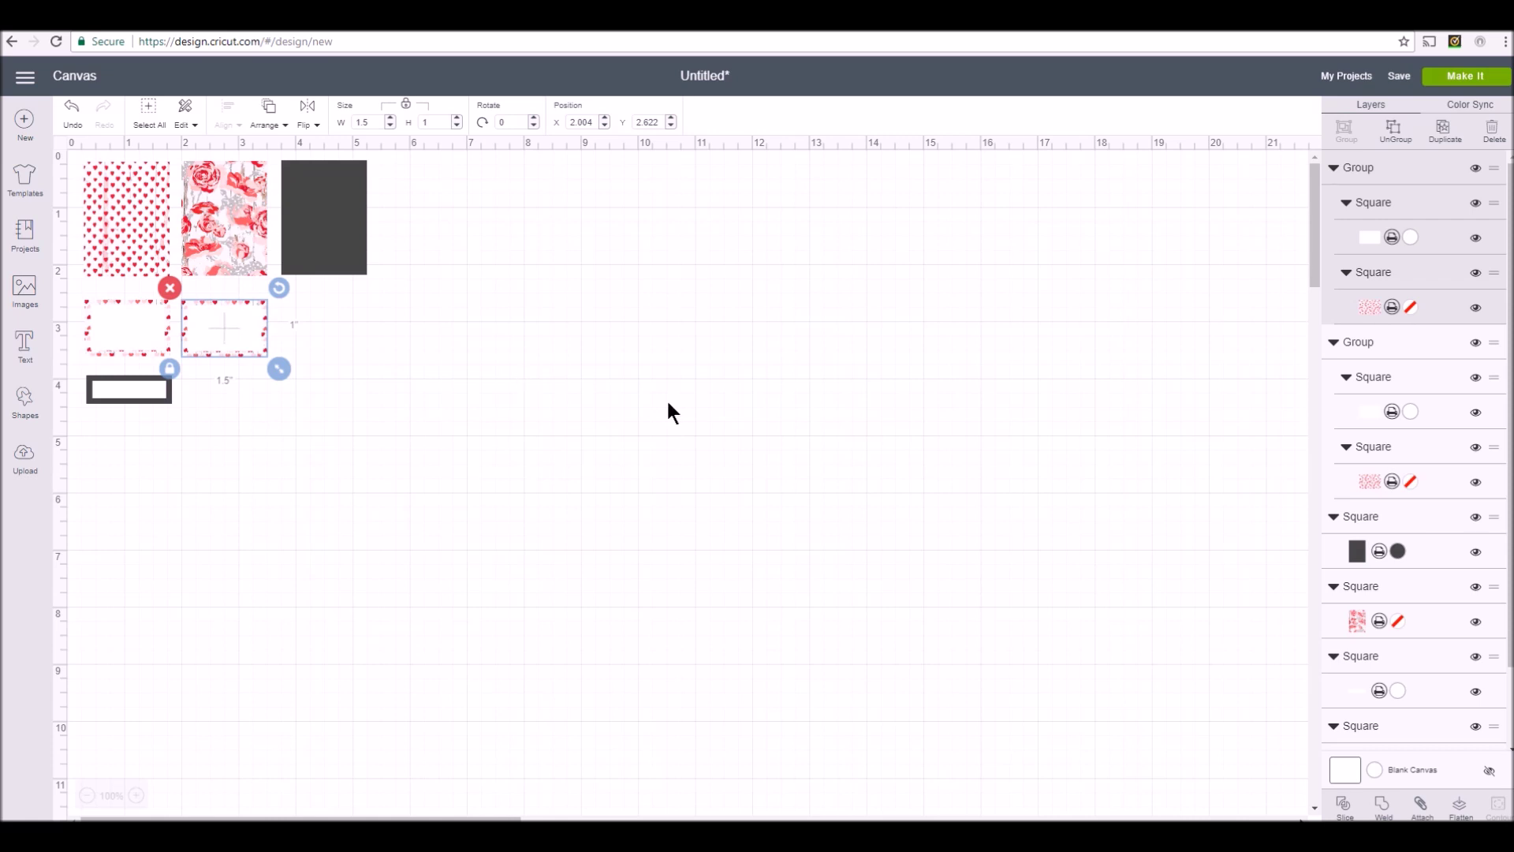
{"action": "right_click", "coordinate": [237, 324]}
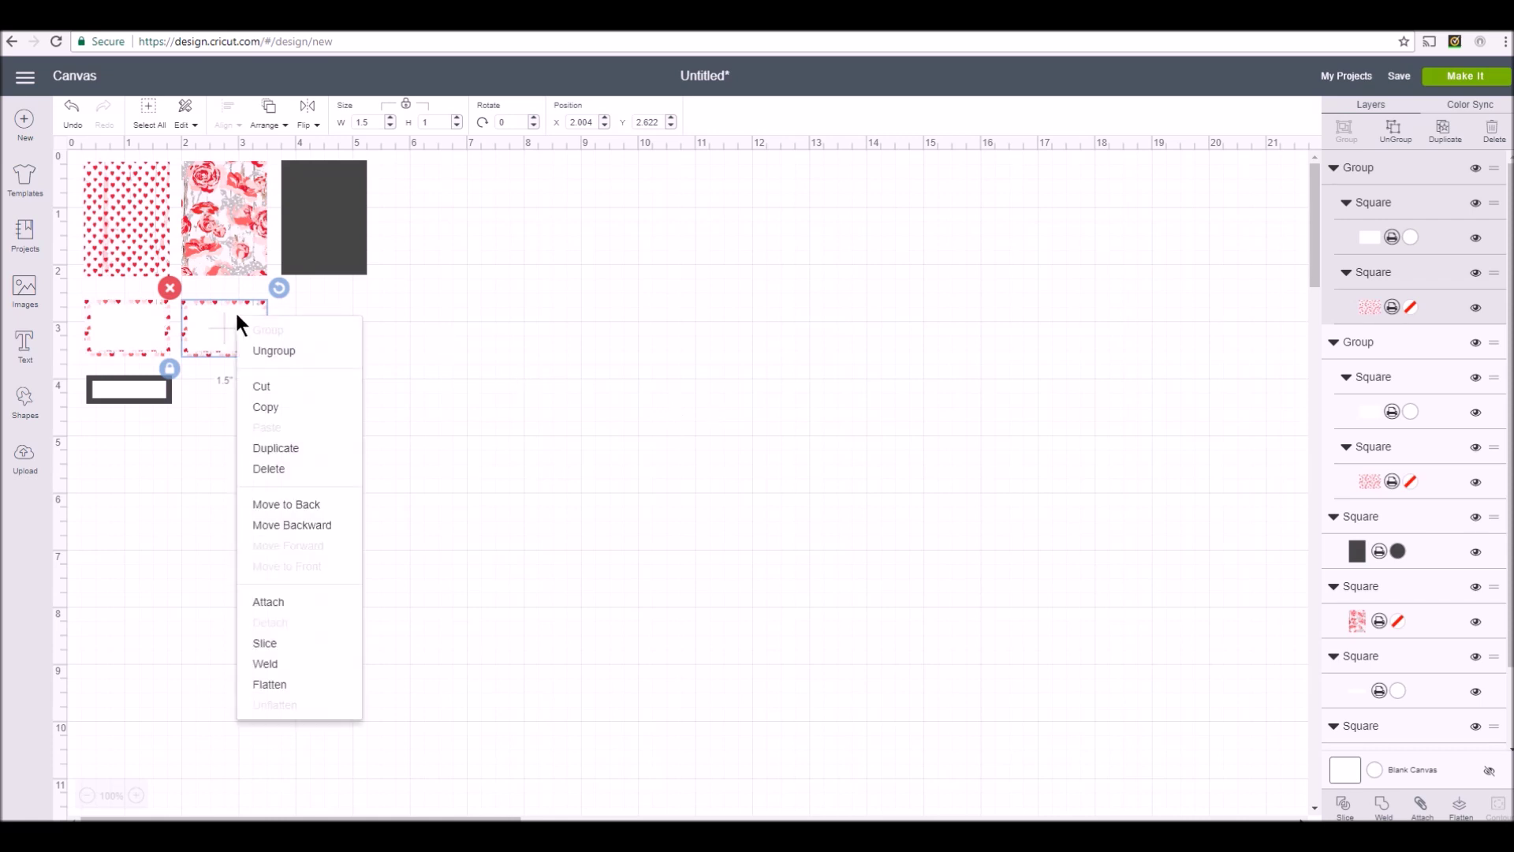
{"action": "left_click", "coordinate": [295, 448]}
{"action": "left_click_drag", "start_coordinate": [254, 352], "coordinate": [319, 336]}
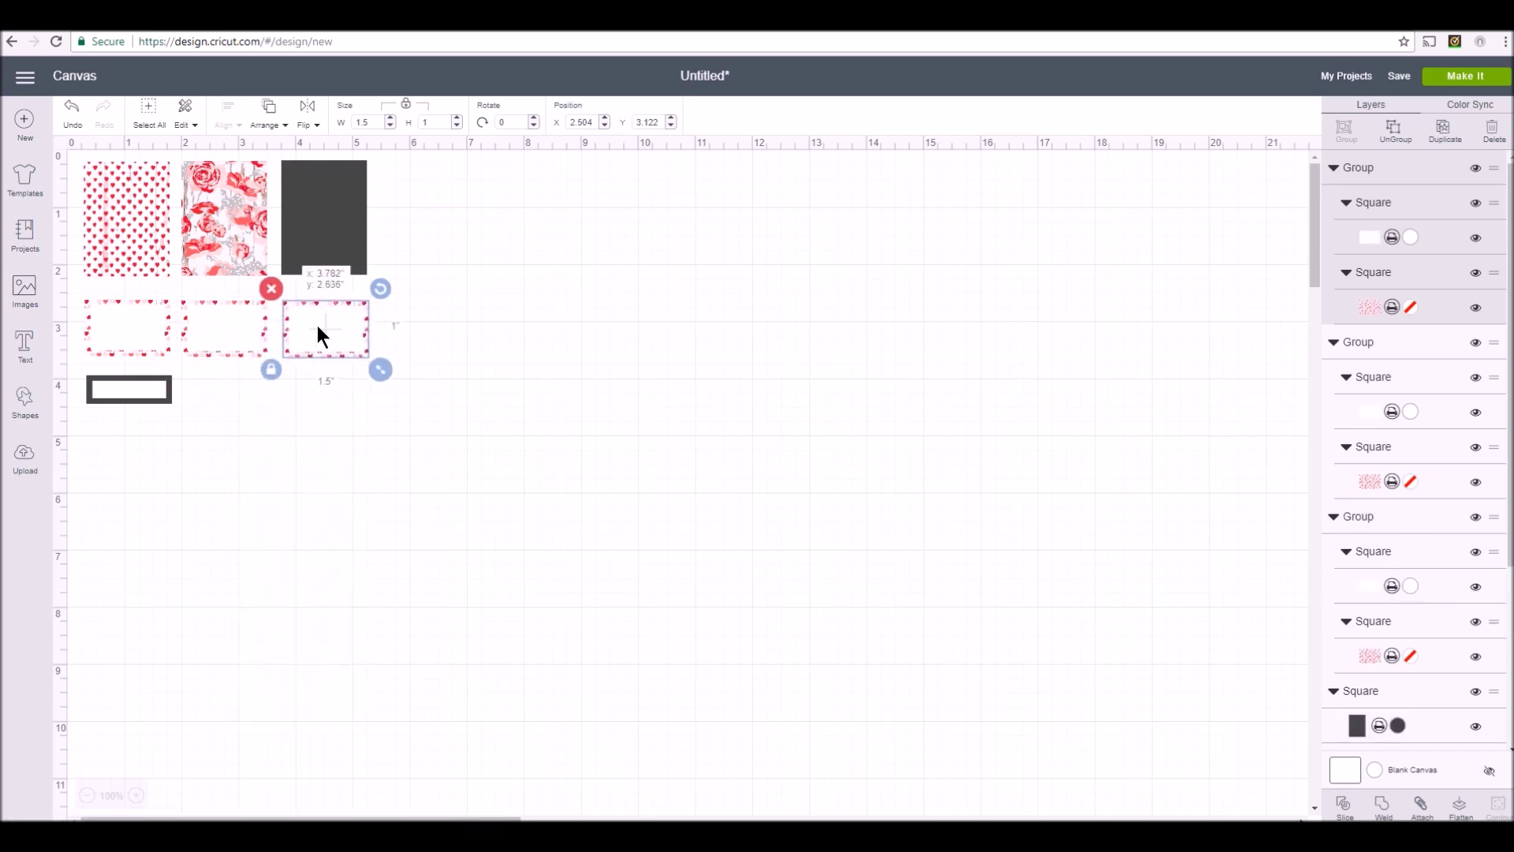
Fill the patterned layer of the middle 1.5 by 1 inch frame with the pink rose and black leaf pattern
{"action": "left_click", "coordinate": [225, 326]}
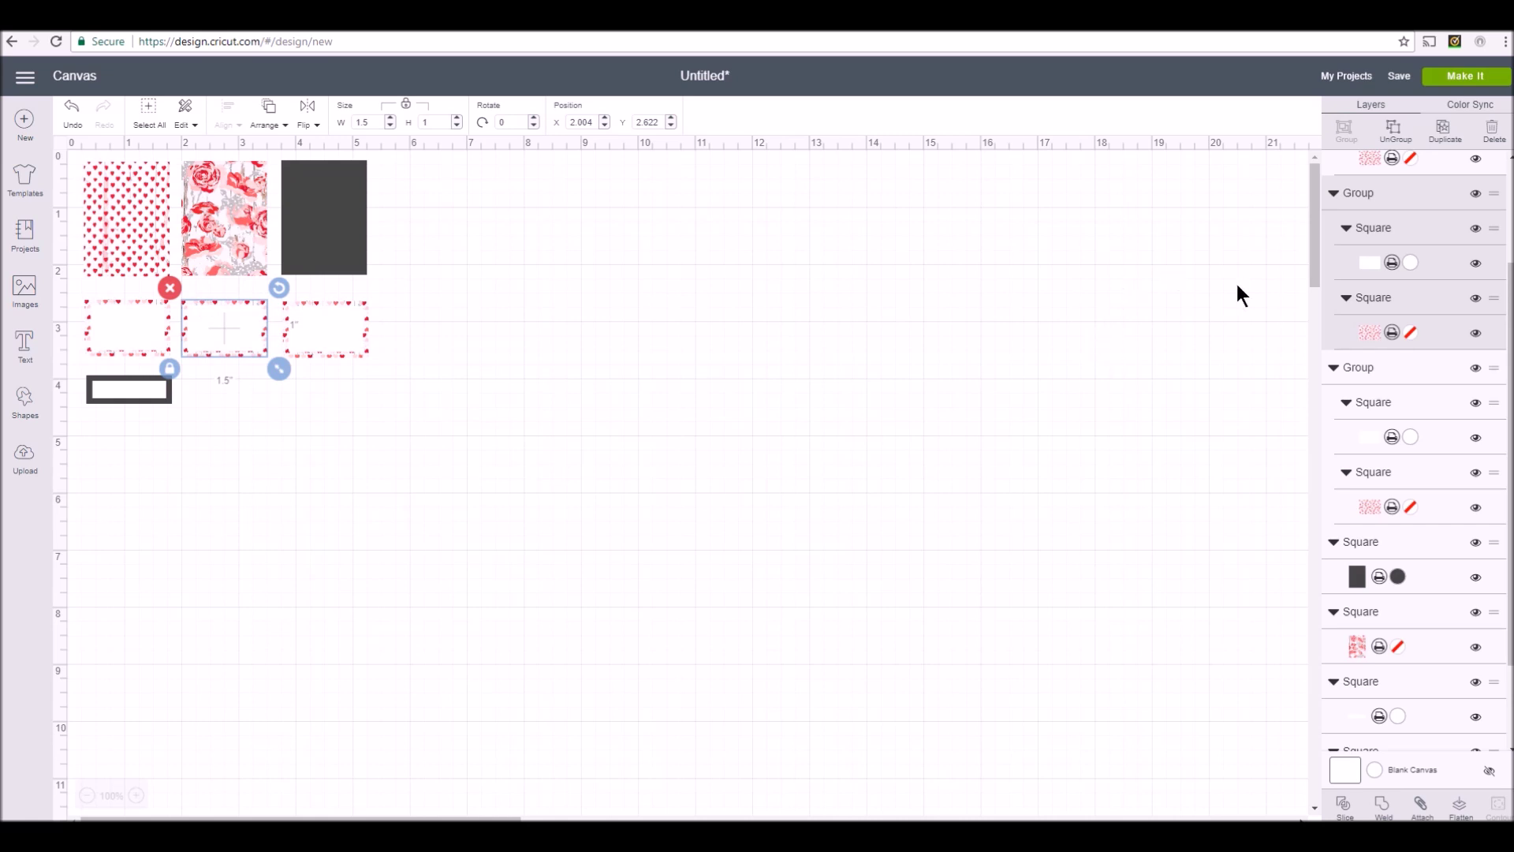
{"action": "left_click", "coordinate": [1370, 332]}
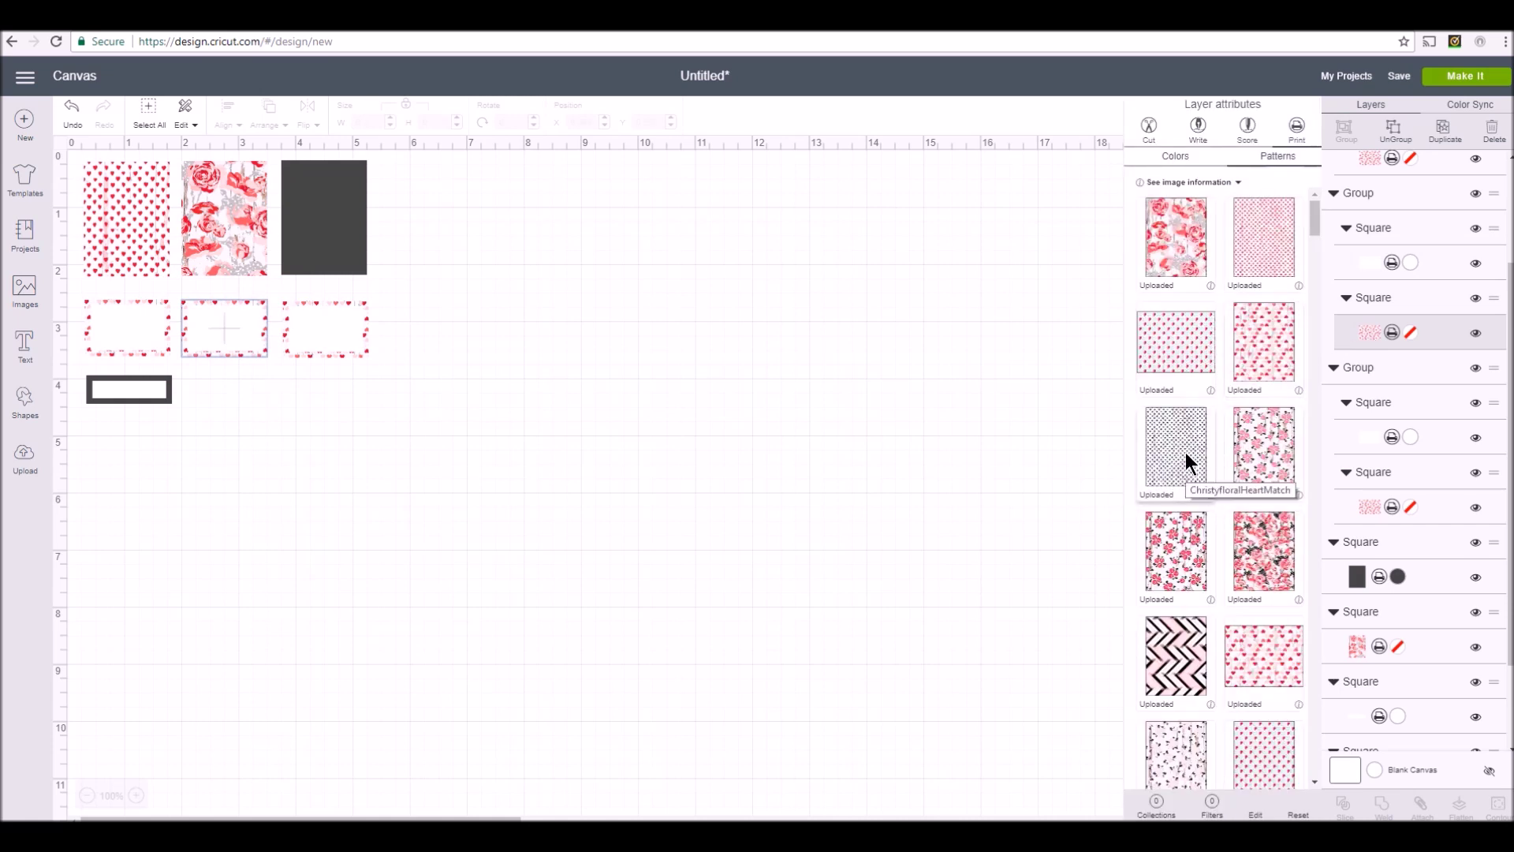
{"action": "left_click", "coordinate": [1251, 450]}
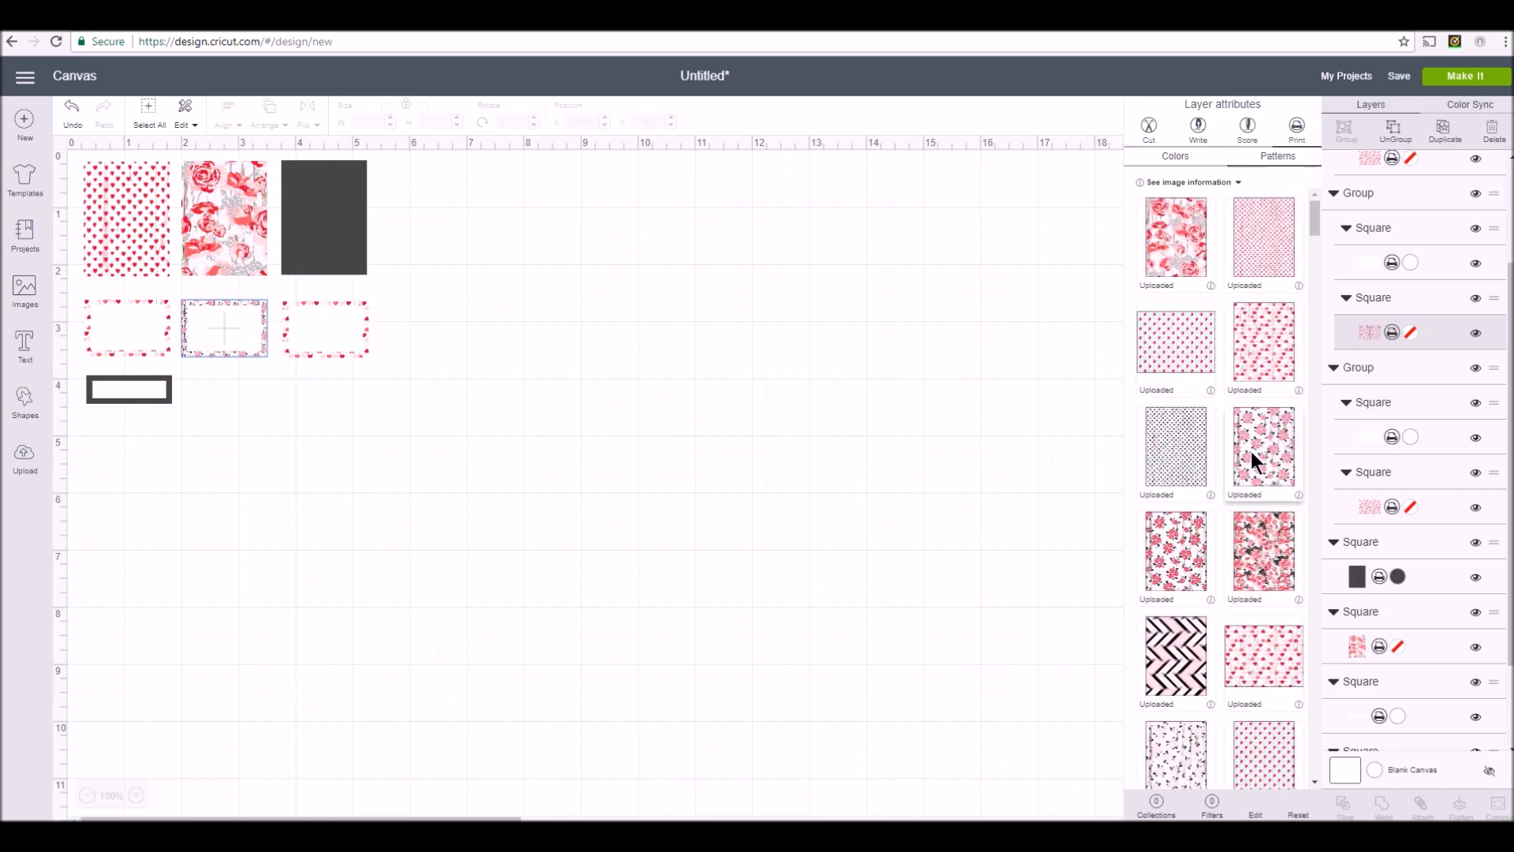
Set the middle frame's pink rose pattern scale to 120 and close the pattern editor
{"action": "left_click", "coordinate": [1256, 815]}
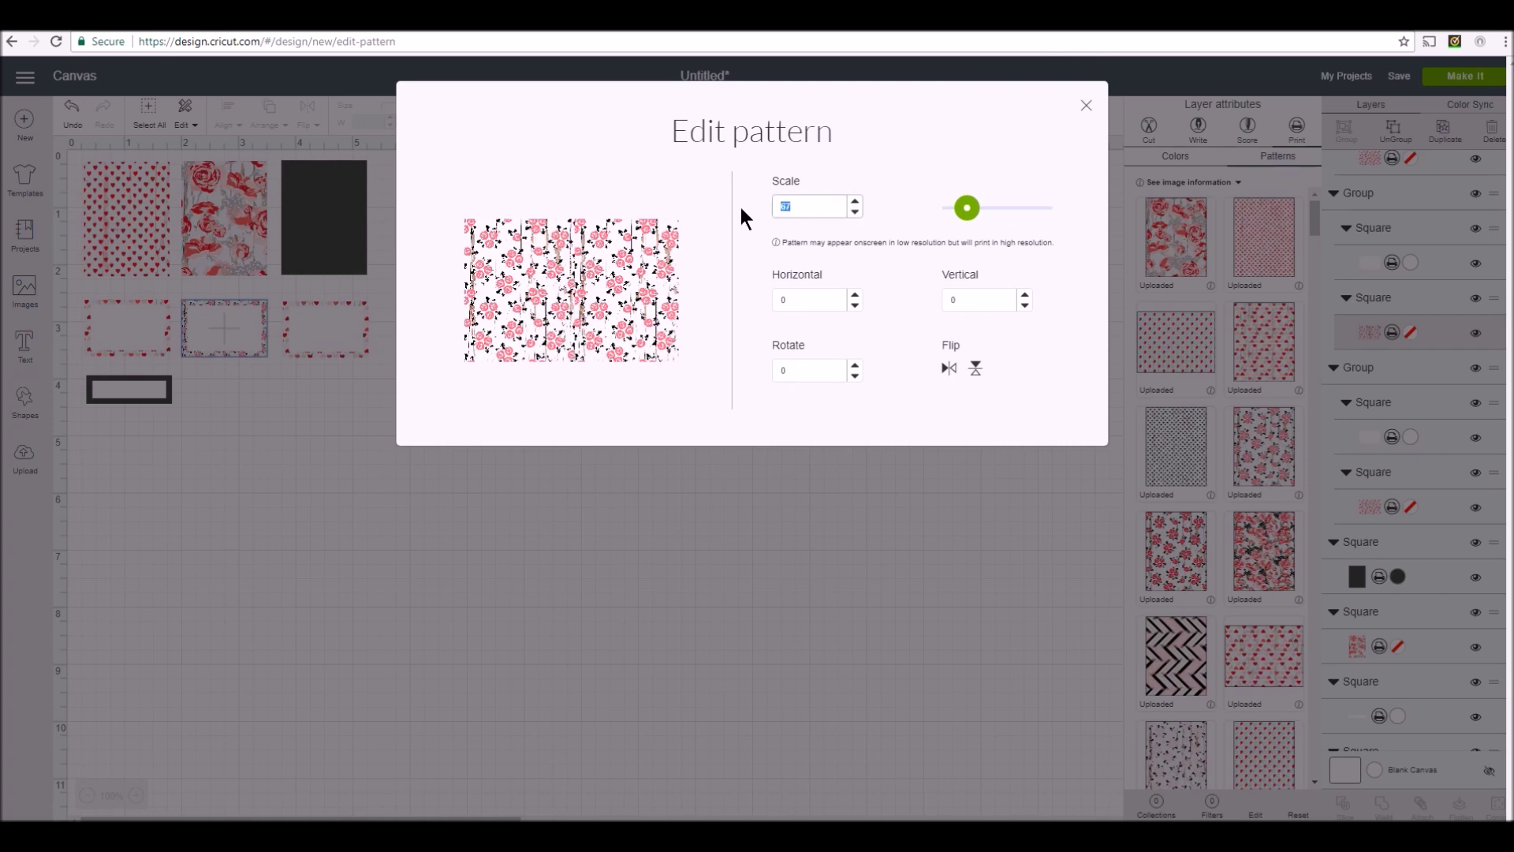
{"action": "type", "text": "15"}
{"action": "type", "text": "0"}
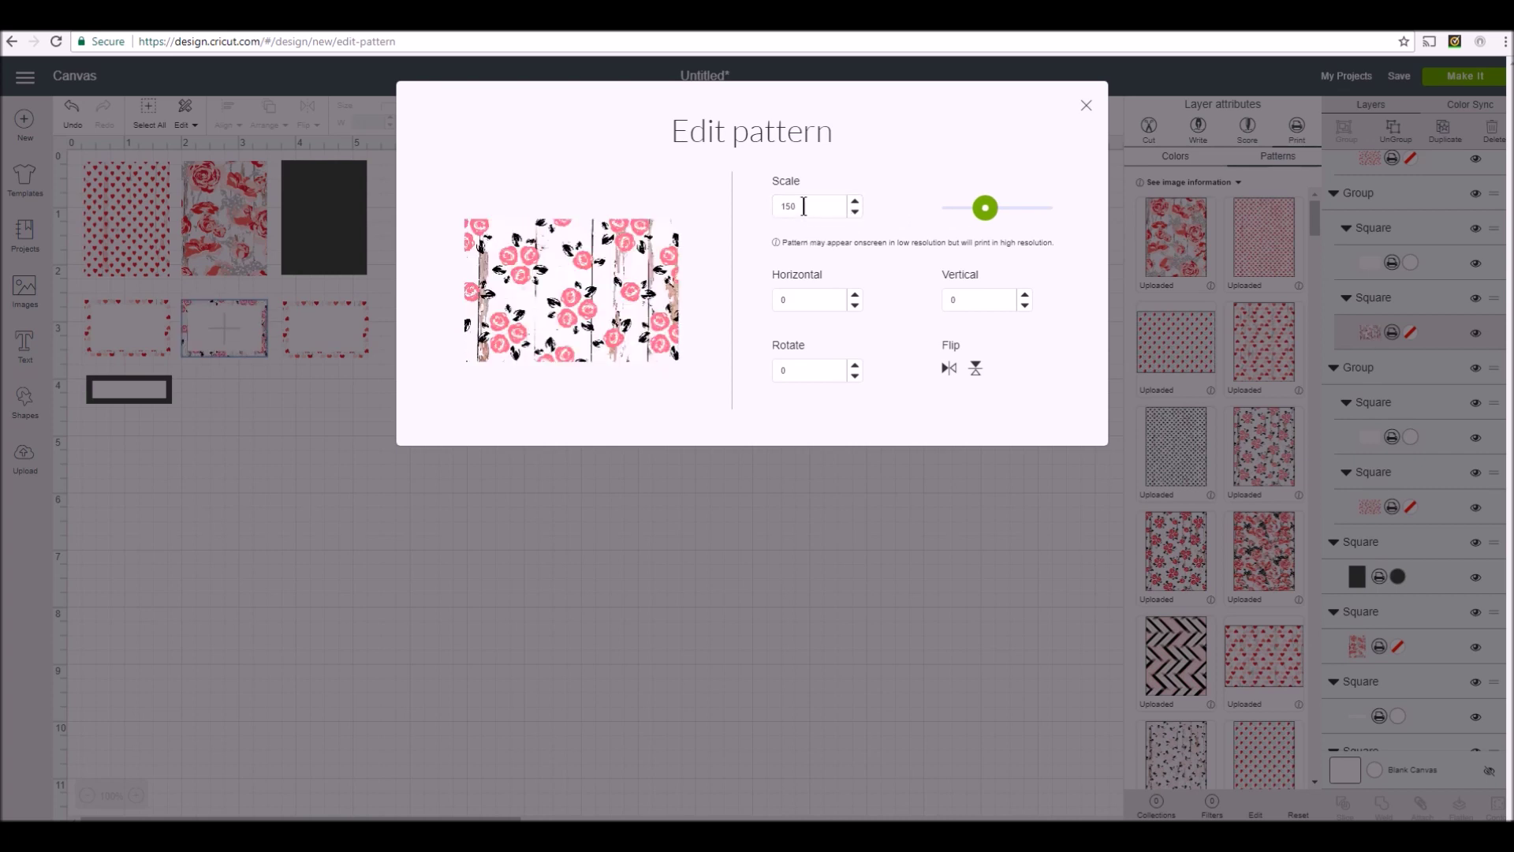
{"action": "left_click_drag", "start_coordinate": [803, 206], "coordinate": [760, 207]}
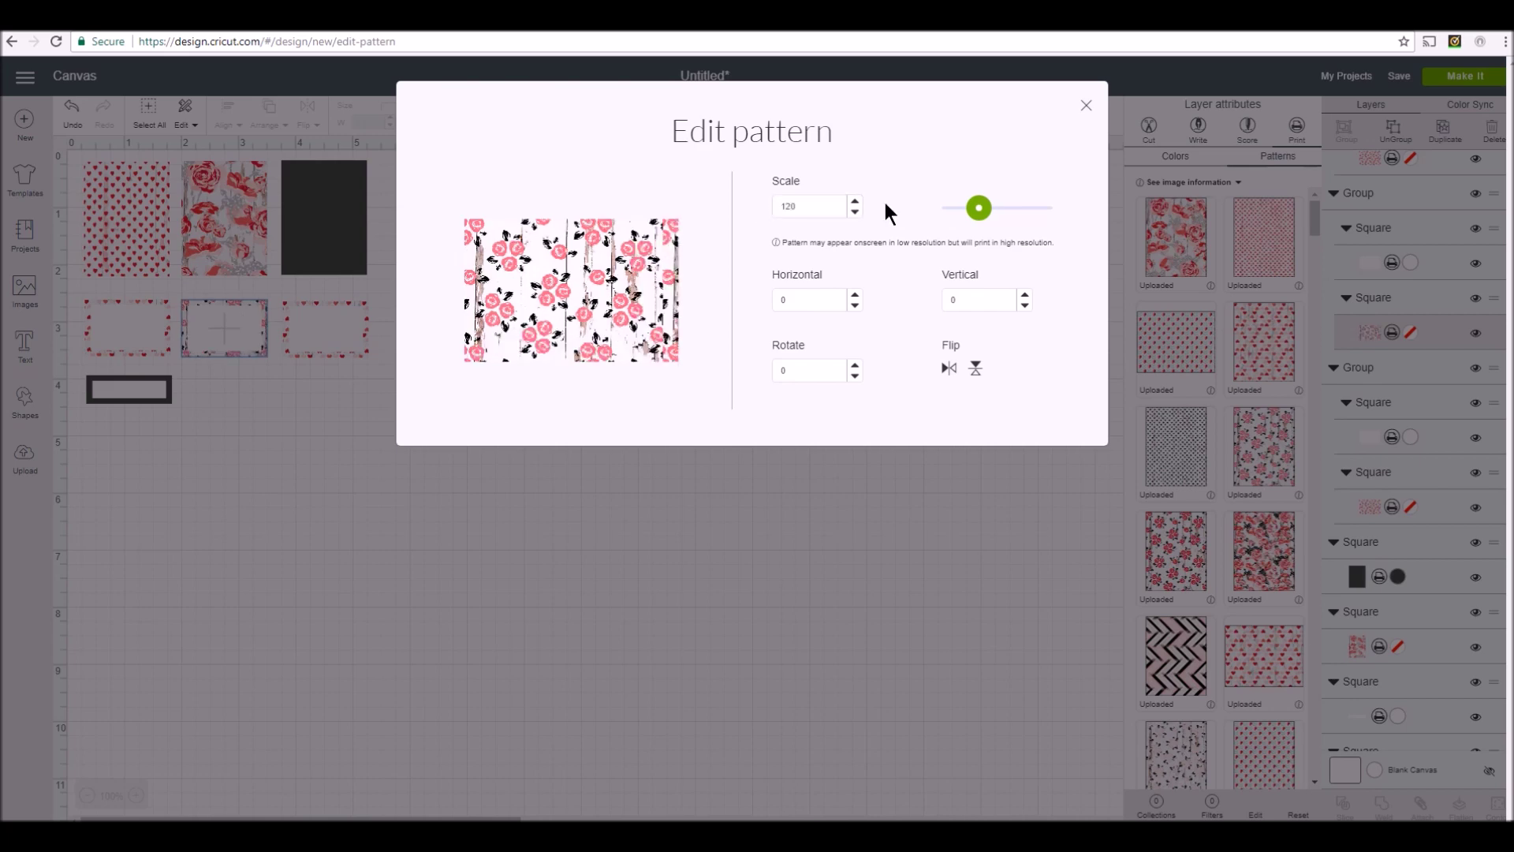
{"action": "left_click", "coordinate": [1085, 106]}
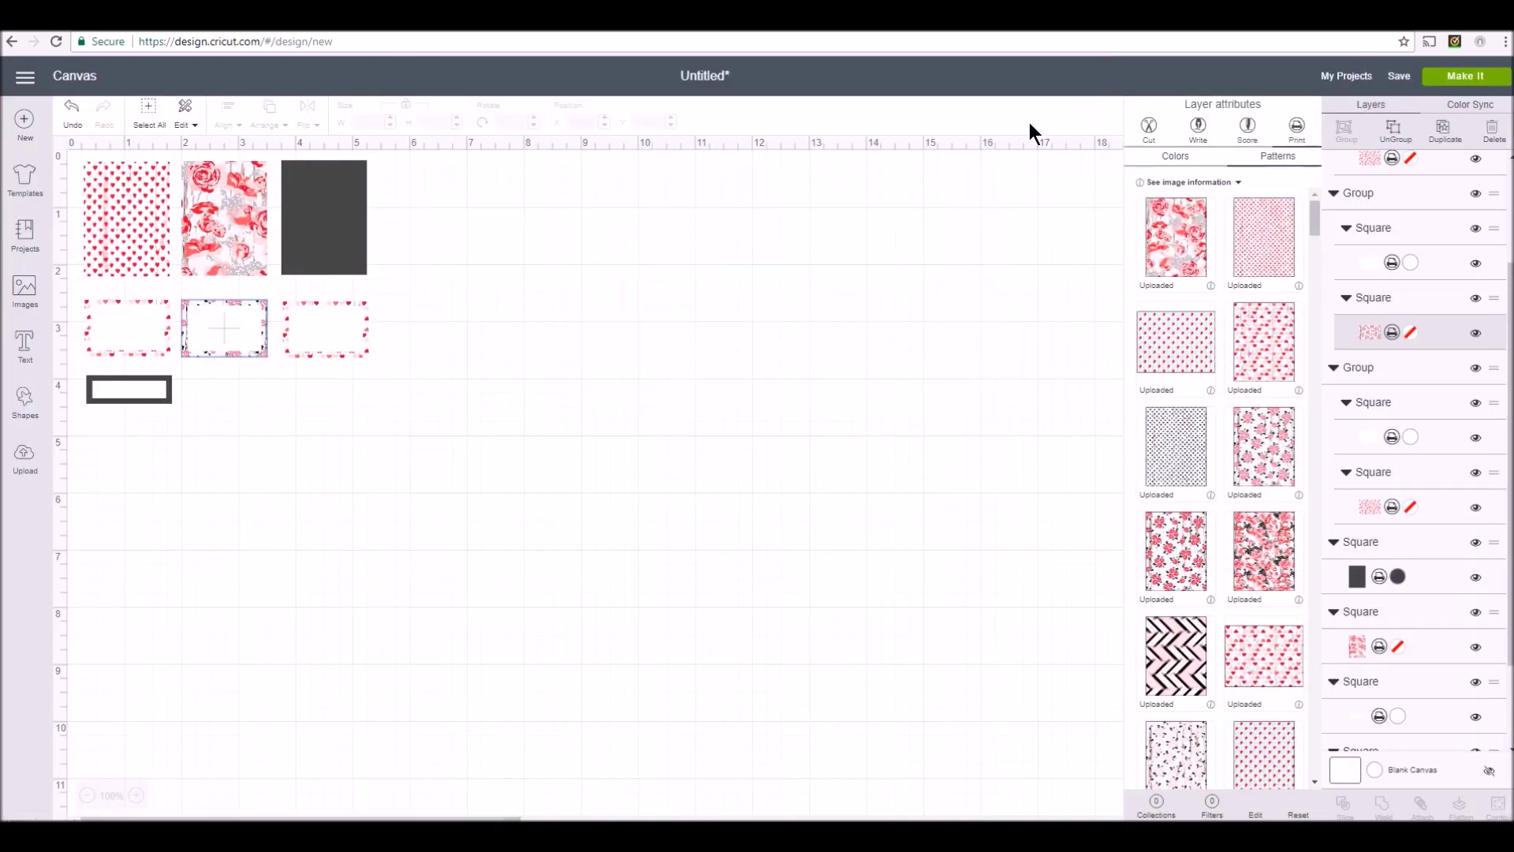
Fill the third 1.5 by 2 inch rectangle with the pink rose and black leaf pattern and reselect it
{"action": "left_click", "coordinate": [333, 216]}
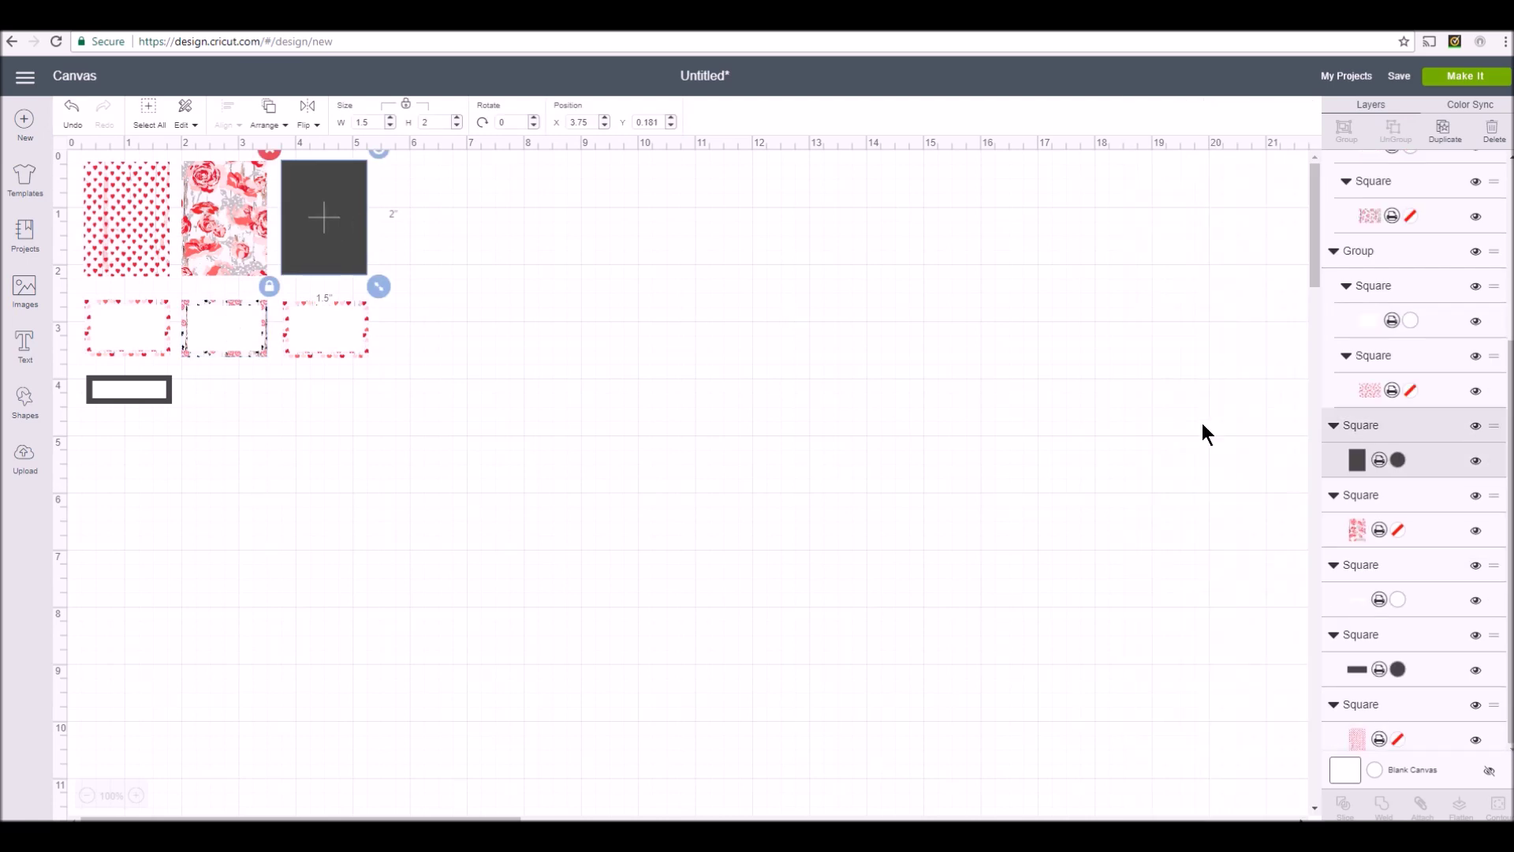
{"action": "left_click", "coordinate": [1356, 458]}
{"action": "left_click", "coordinate": [1273, 159]}
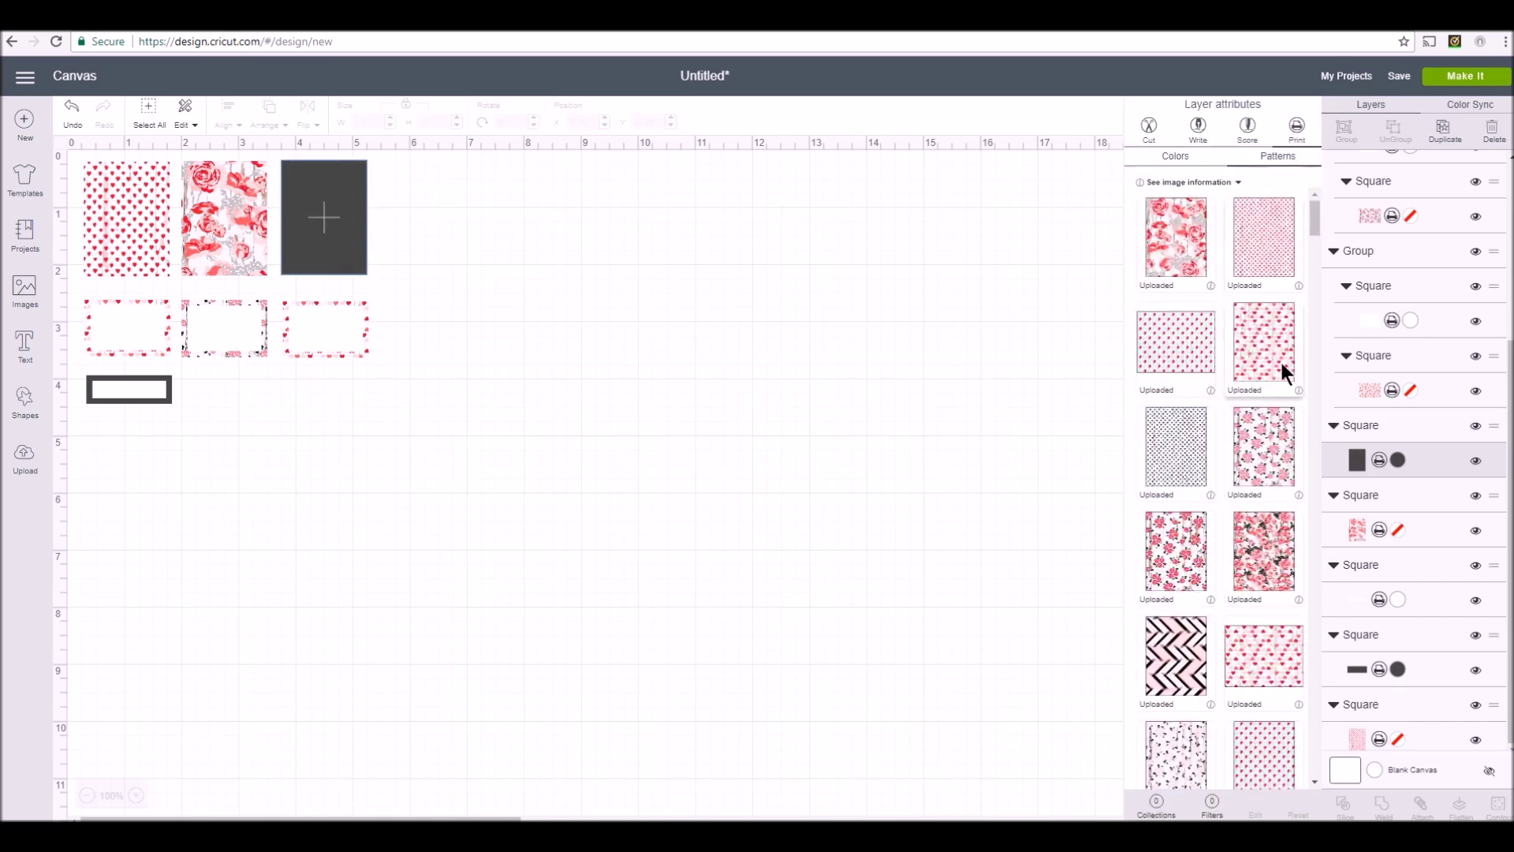
{"action": "left_click", "coordinate": [1278, 447]}
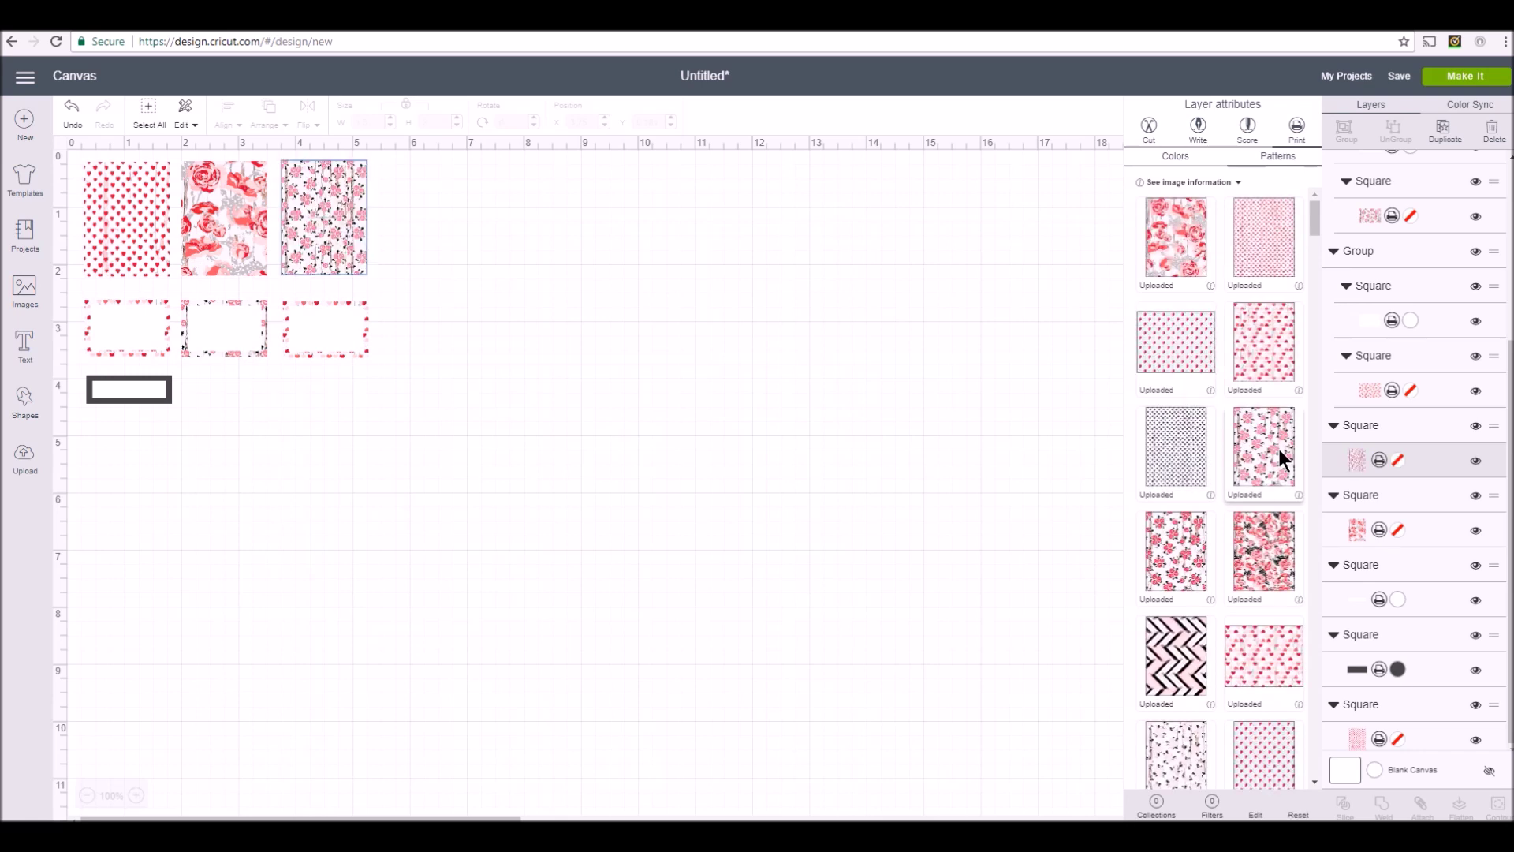
{"action": "left_click", "coordinate": [318, 234]}
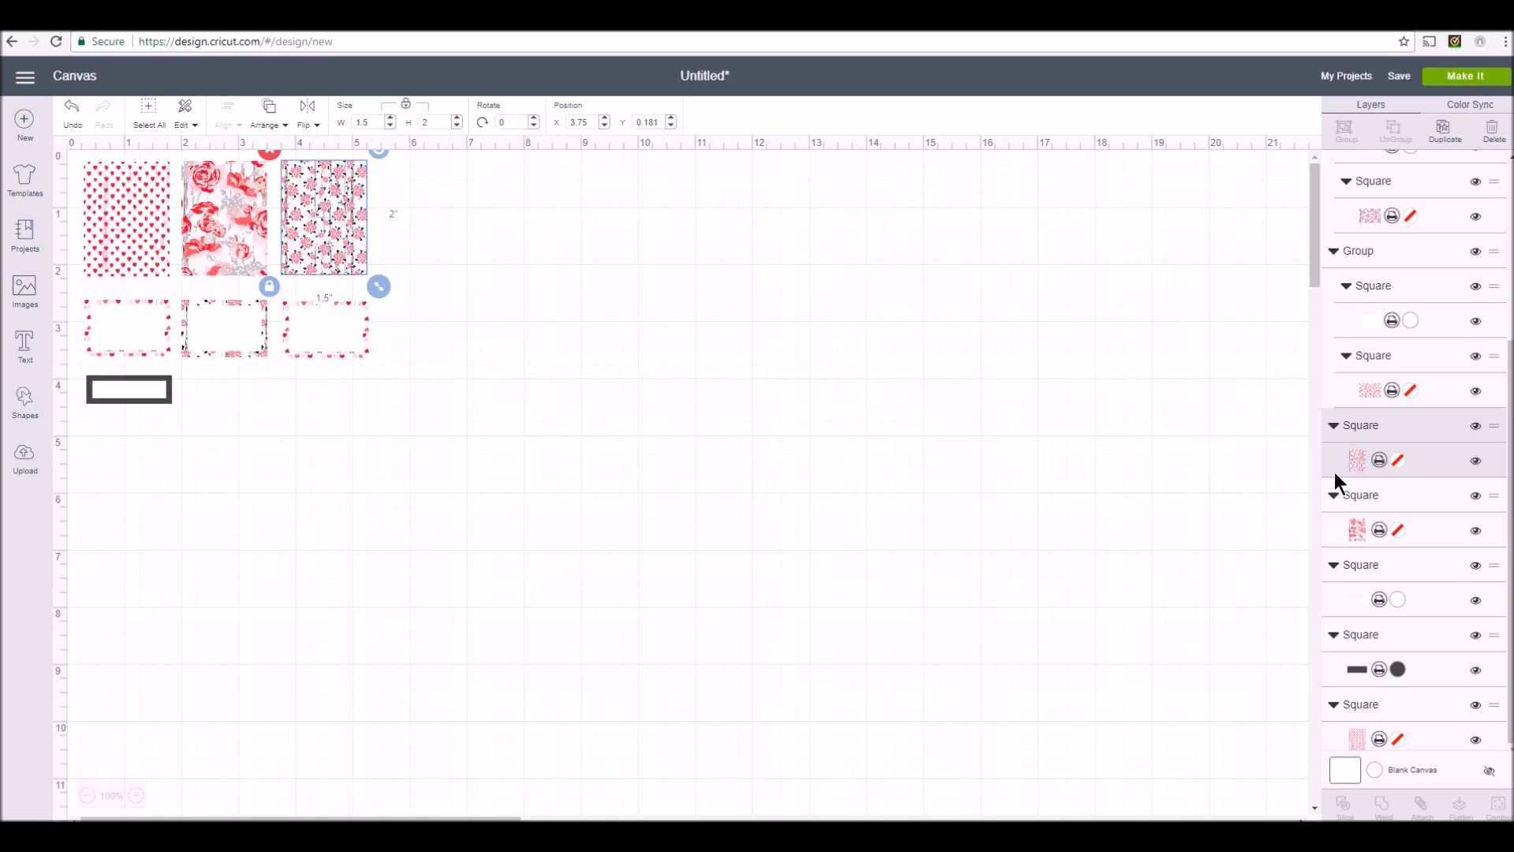
Set the third 1.5 by 2 inch rectangle's pink rose pattern scale to 120 and close the pattern editor
{"action": "left_click", "coordinate": [1352, 461]}
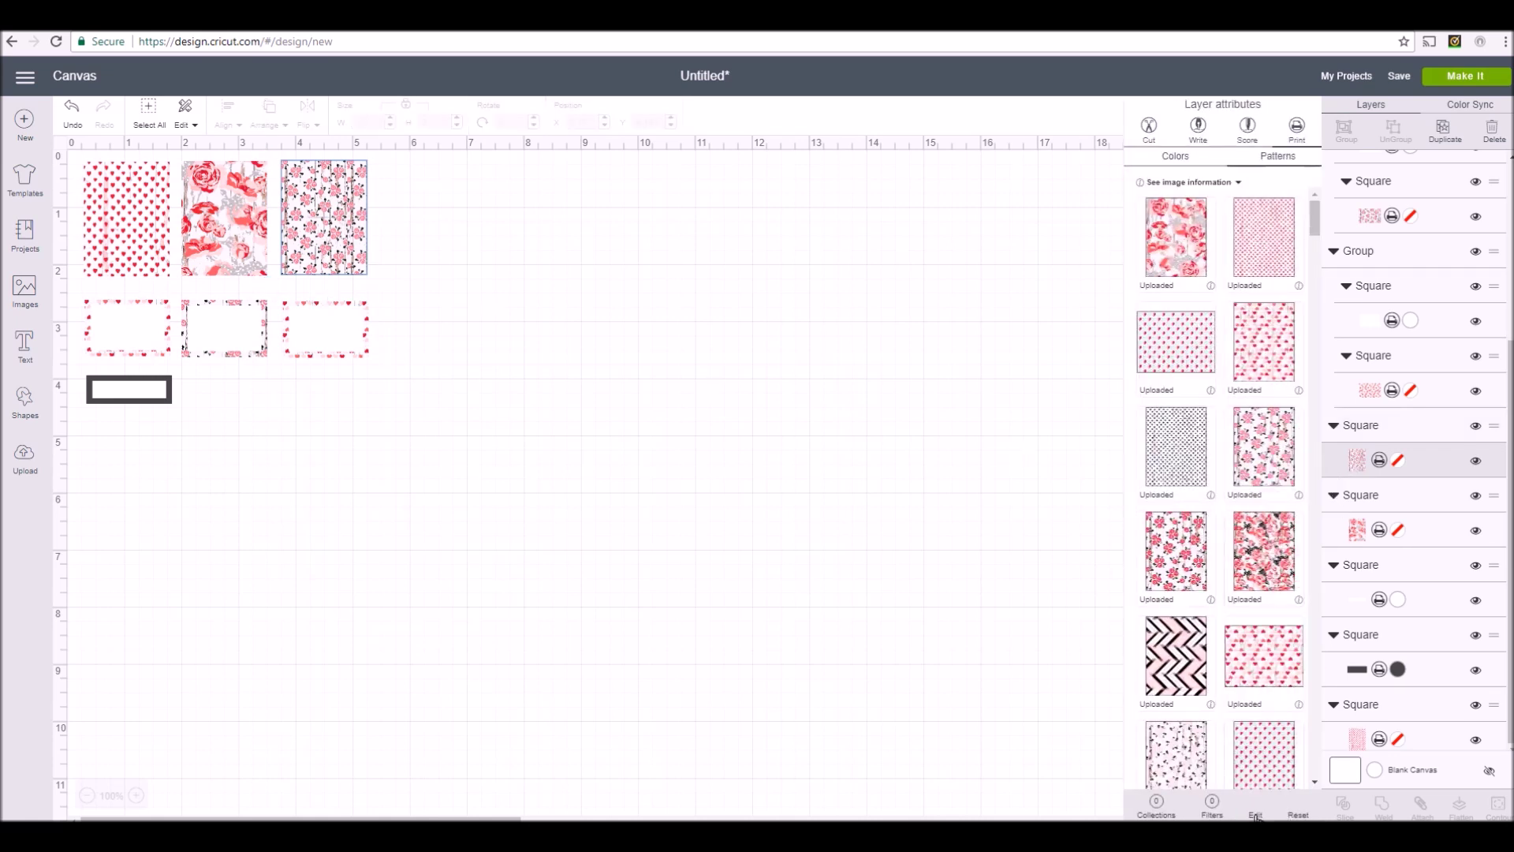
{"action": "left_click", "coordinate": [1256, 814]}
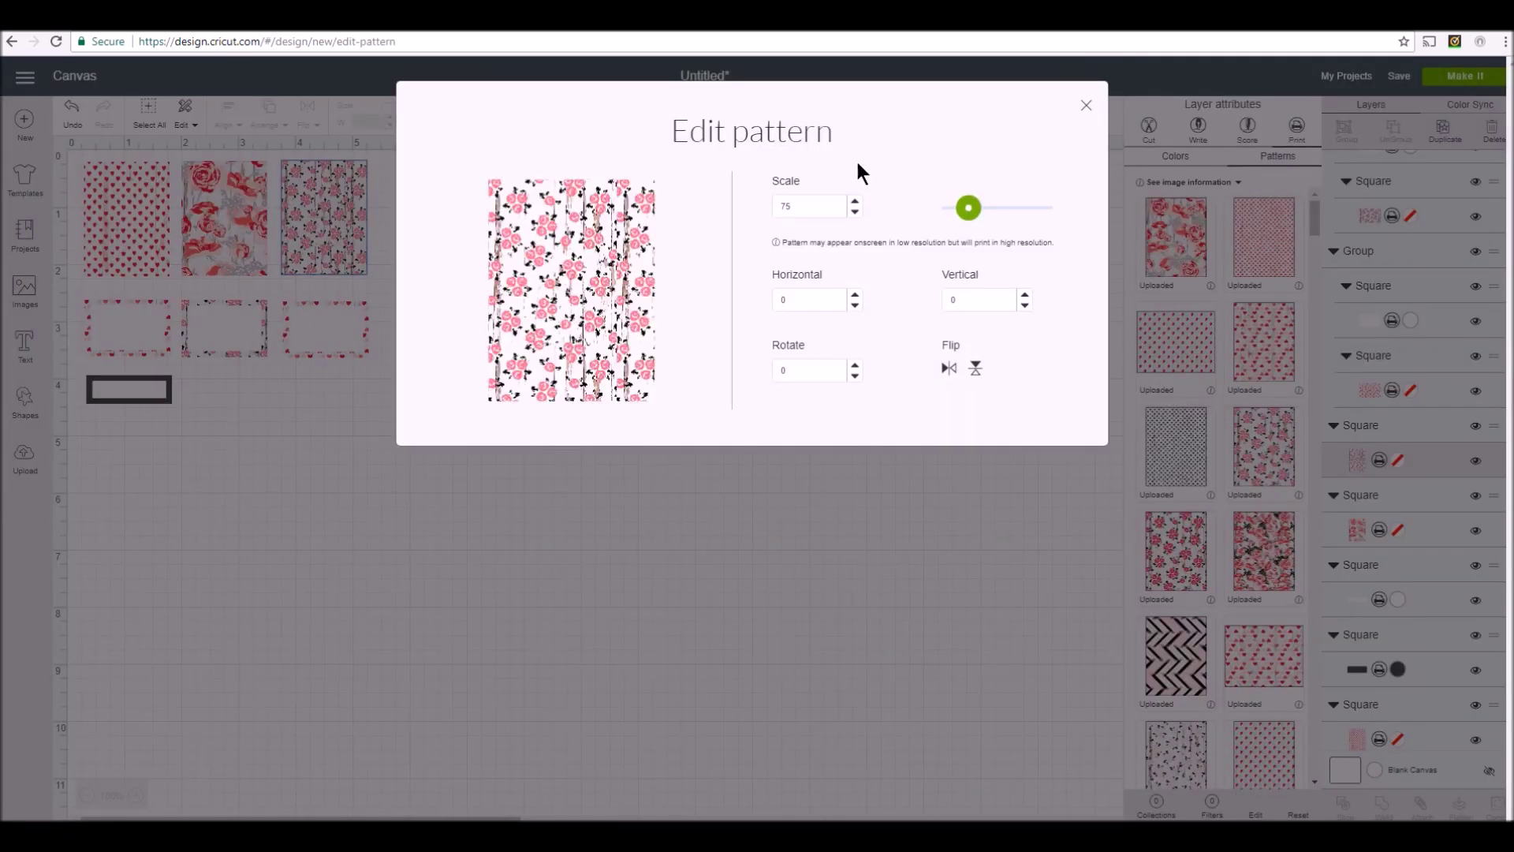
{"action": "double_click", "coordinate": [795, 206]}
{"action": "type", "text": "120"}
{"action": "left_click", "coordinate": [898, 210]}
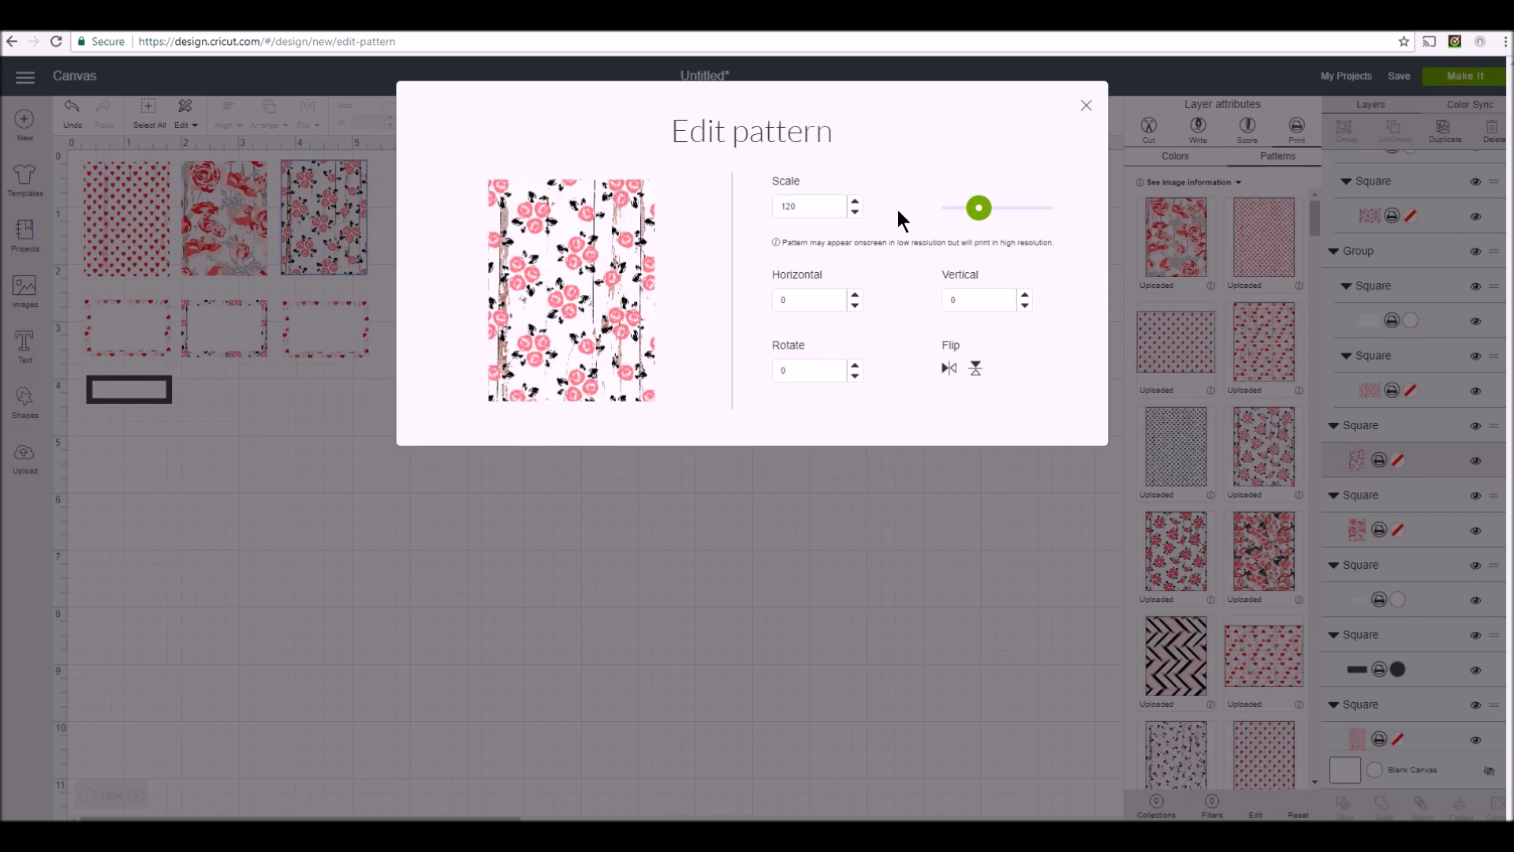
{"action": "left_click", "coordinate": [1087, 107]}
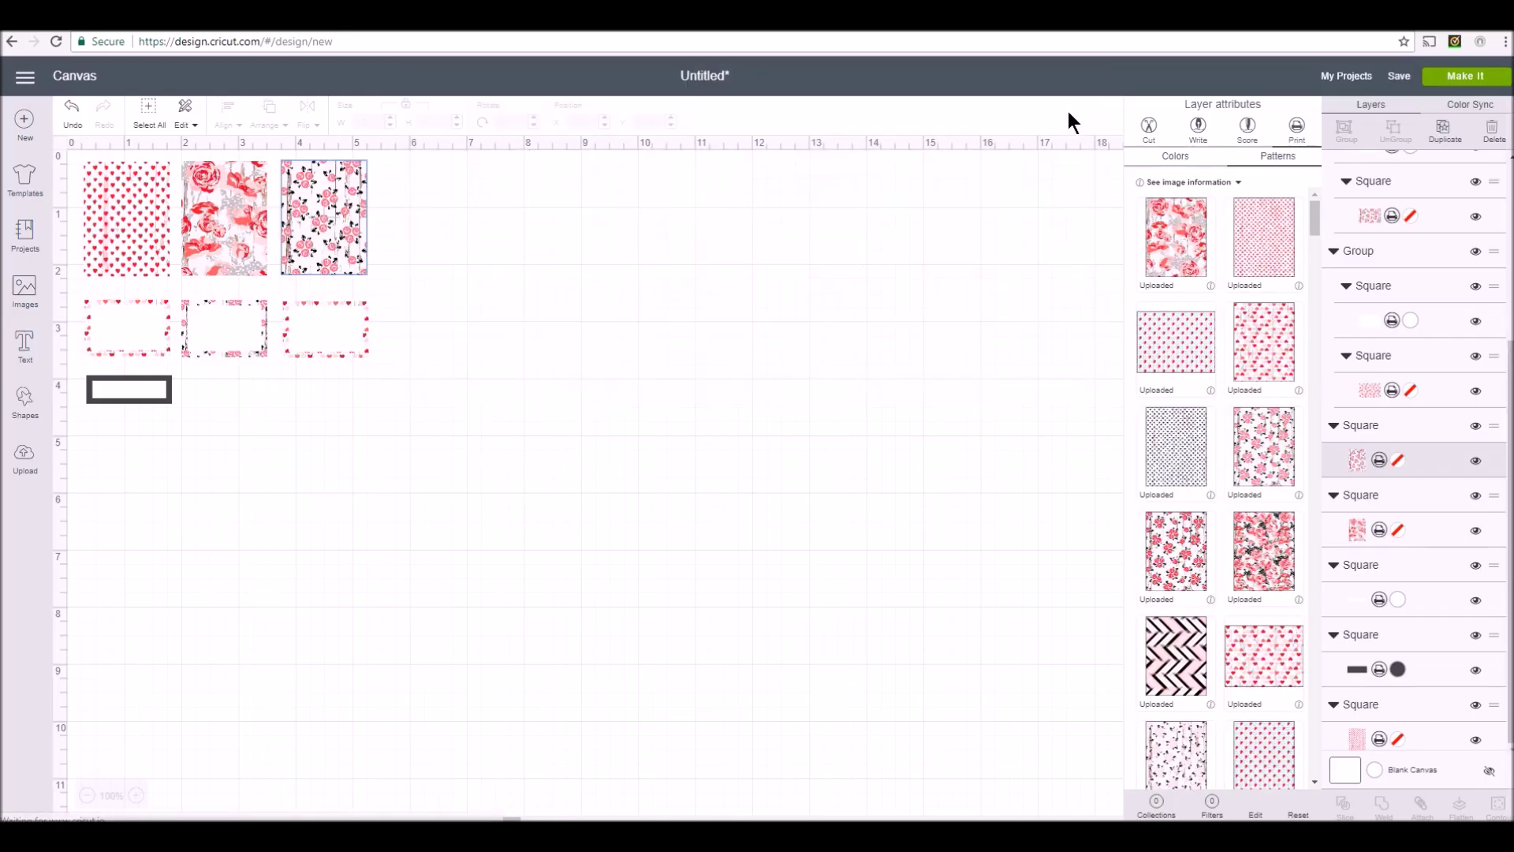
Fill the patterned layer of the third 1.5 by 1 inch frame with the small black heart pattern
{"action": "left_click", "coordinate": [324, 303]}
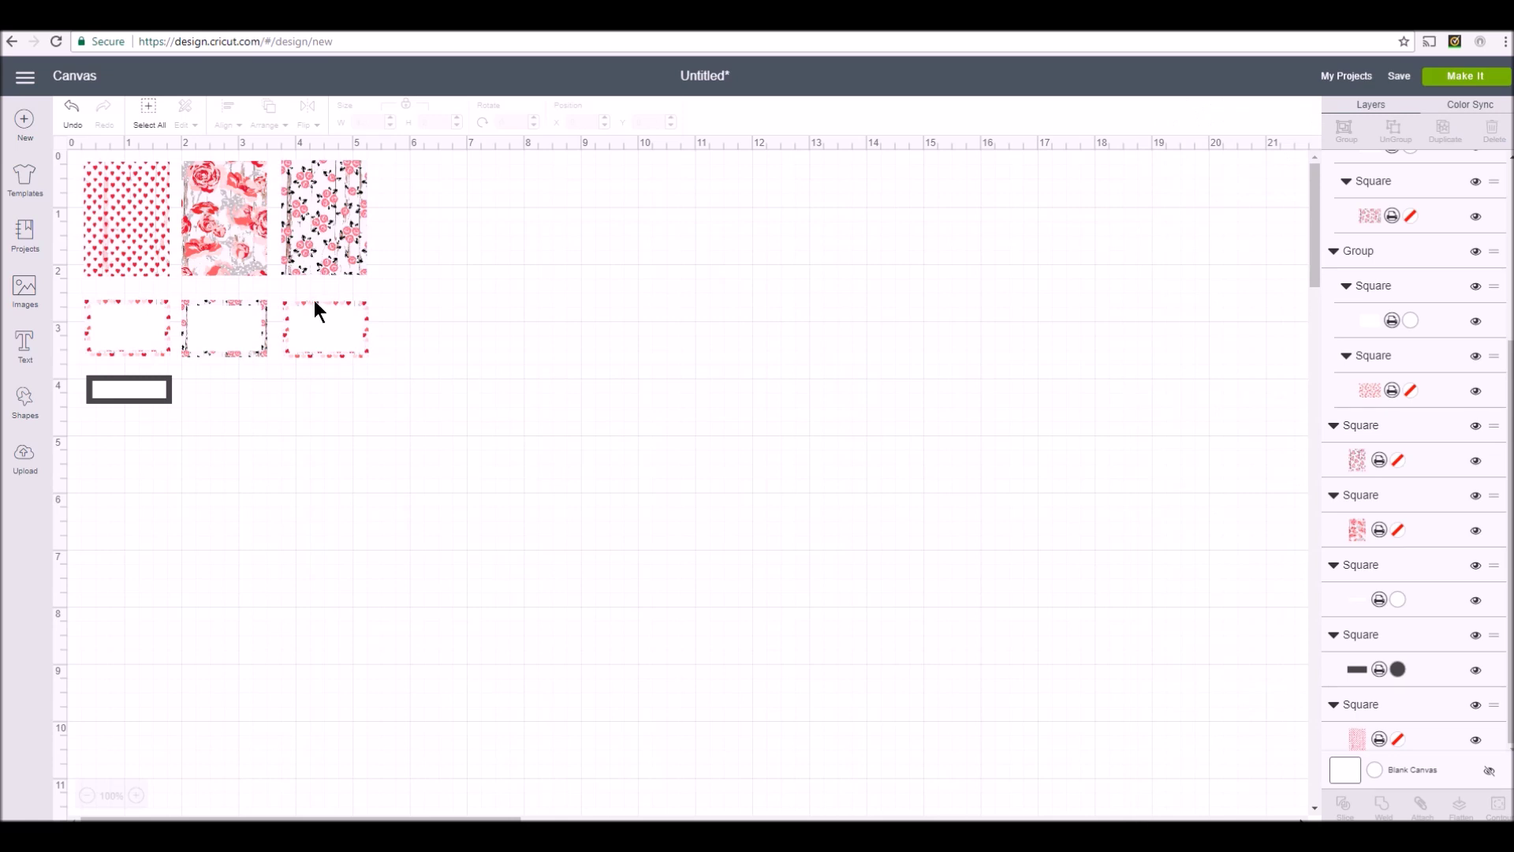
{"action": "left_click", "coordinate": [284, 305]}
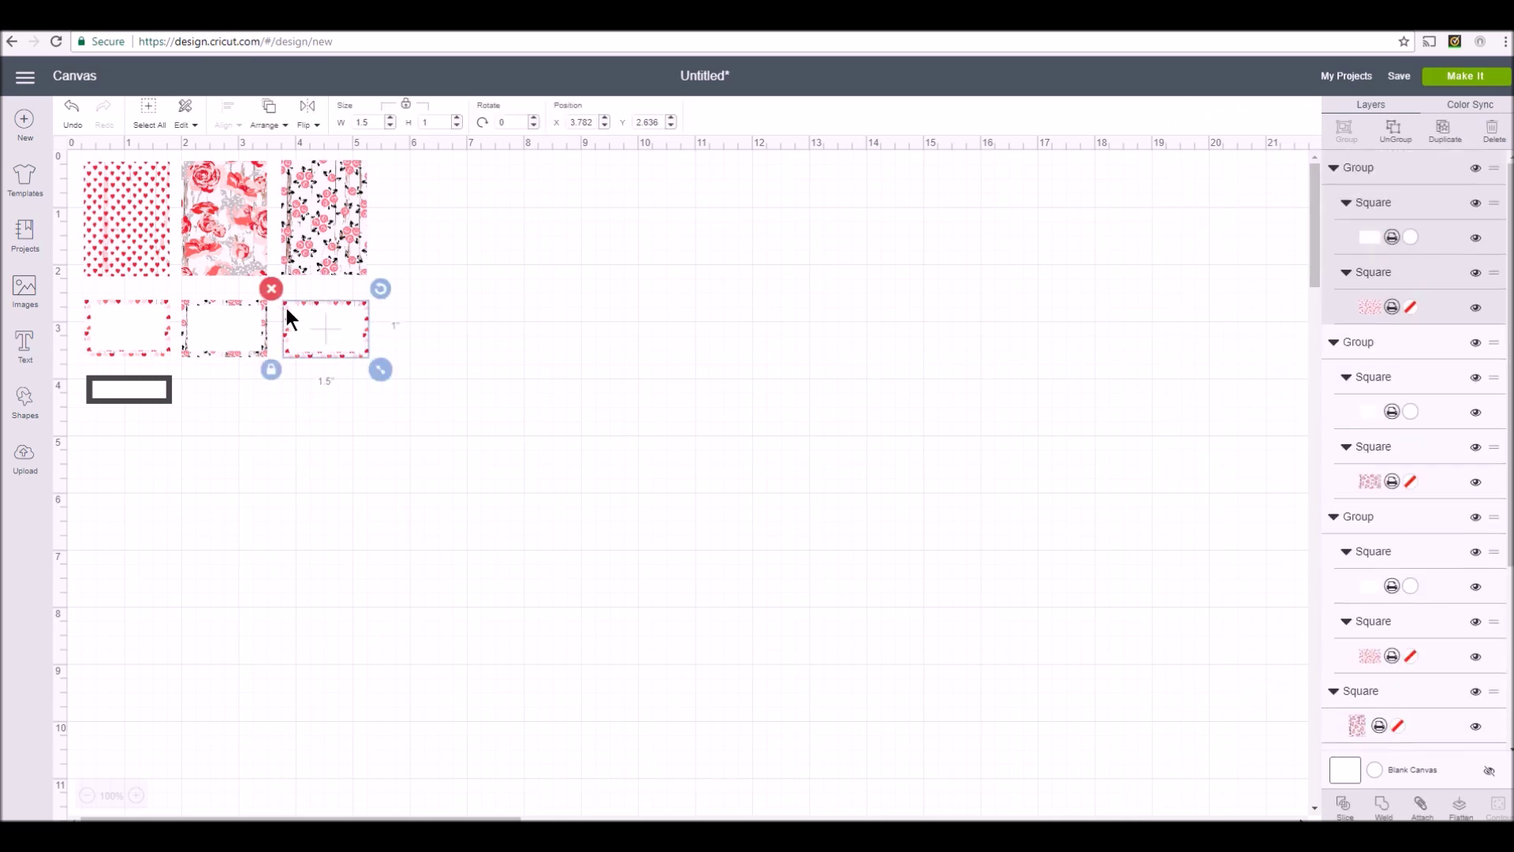
{"action": "left_click", "coordinate": [1371, 303]}
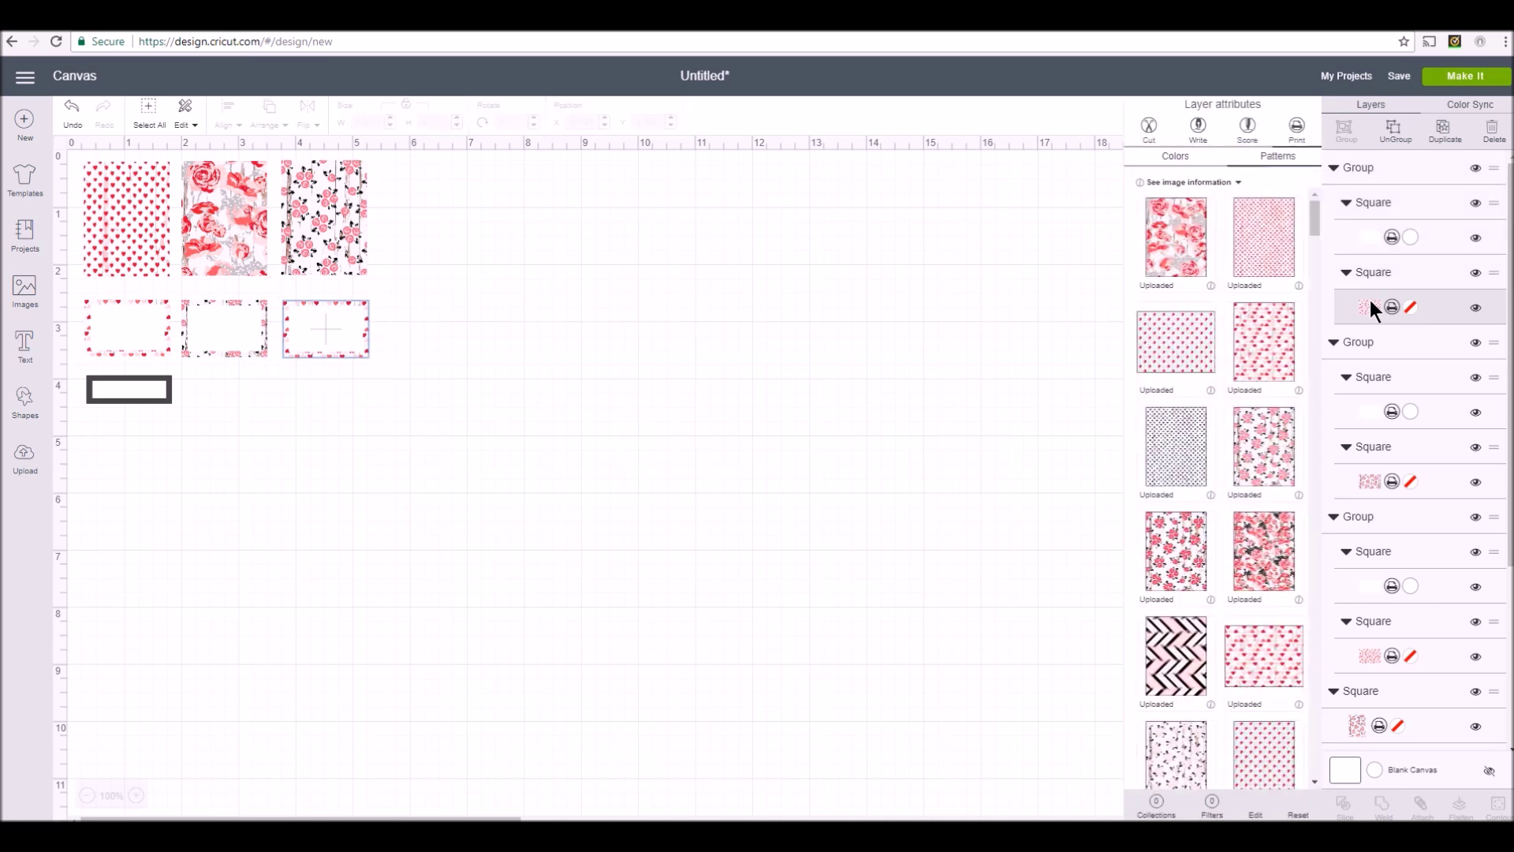
{"action": "left_click", "coordinate": [1185, 436]}
Set the third frame's black heart pattern scale to 150, close the pattern editor and clear the selection
{"action": "left_click", "coordinate": [1256, 813]}
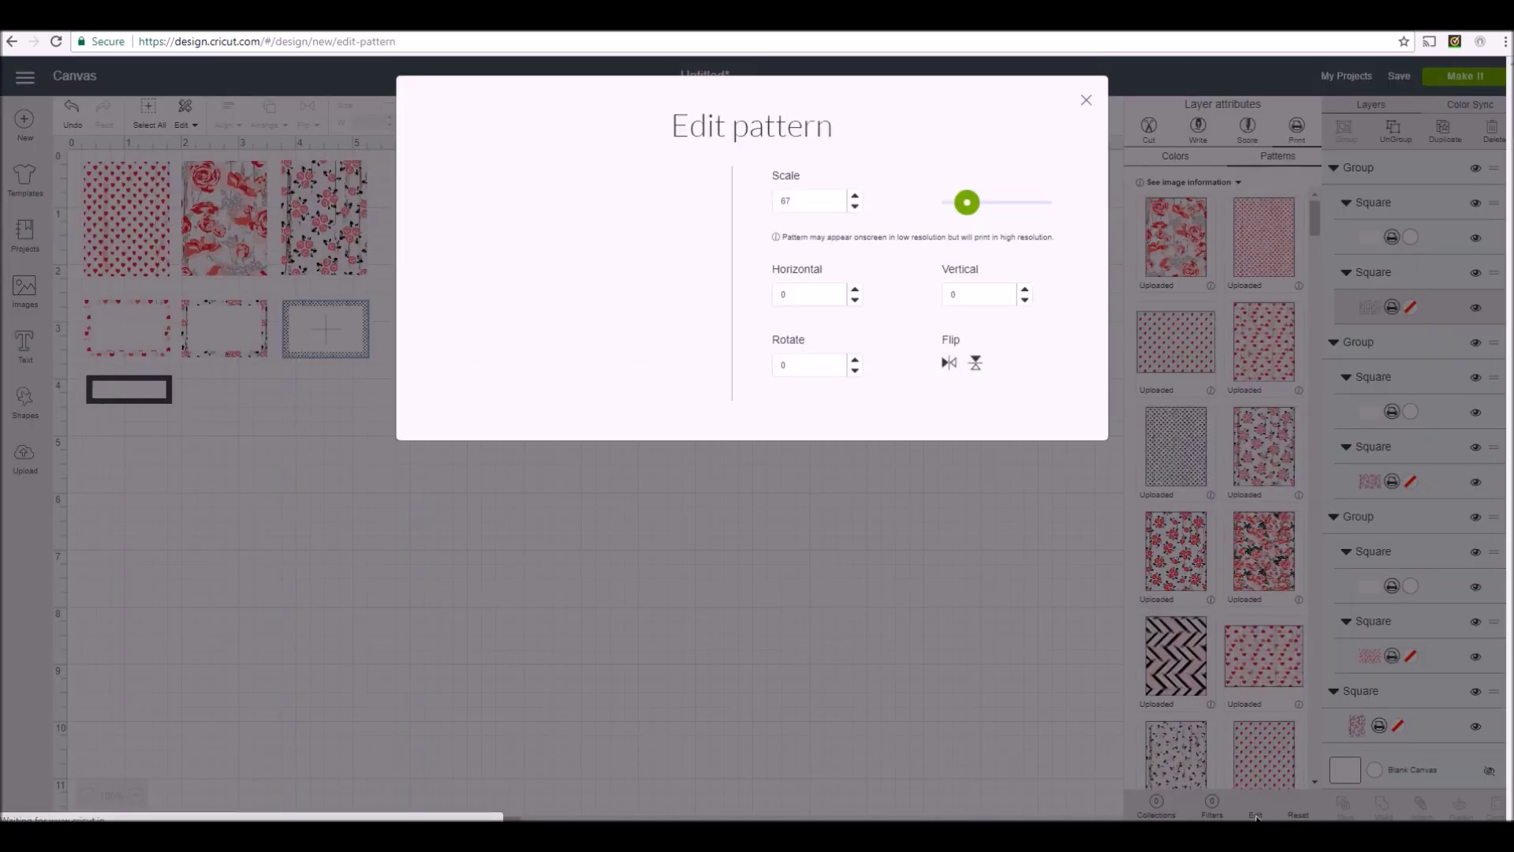
{"action": "key", "text": "ctrl+a"}
{"action": "type", "text": "150"}
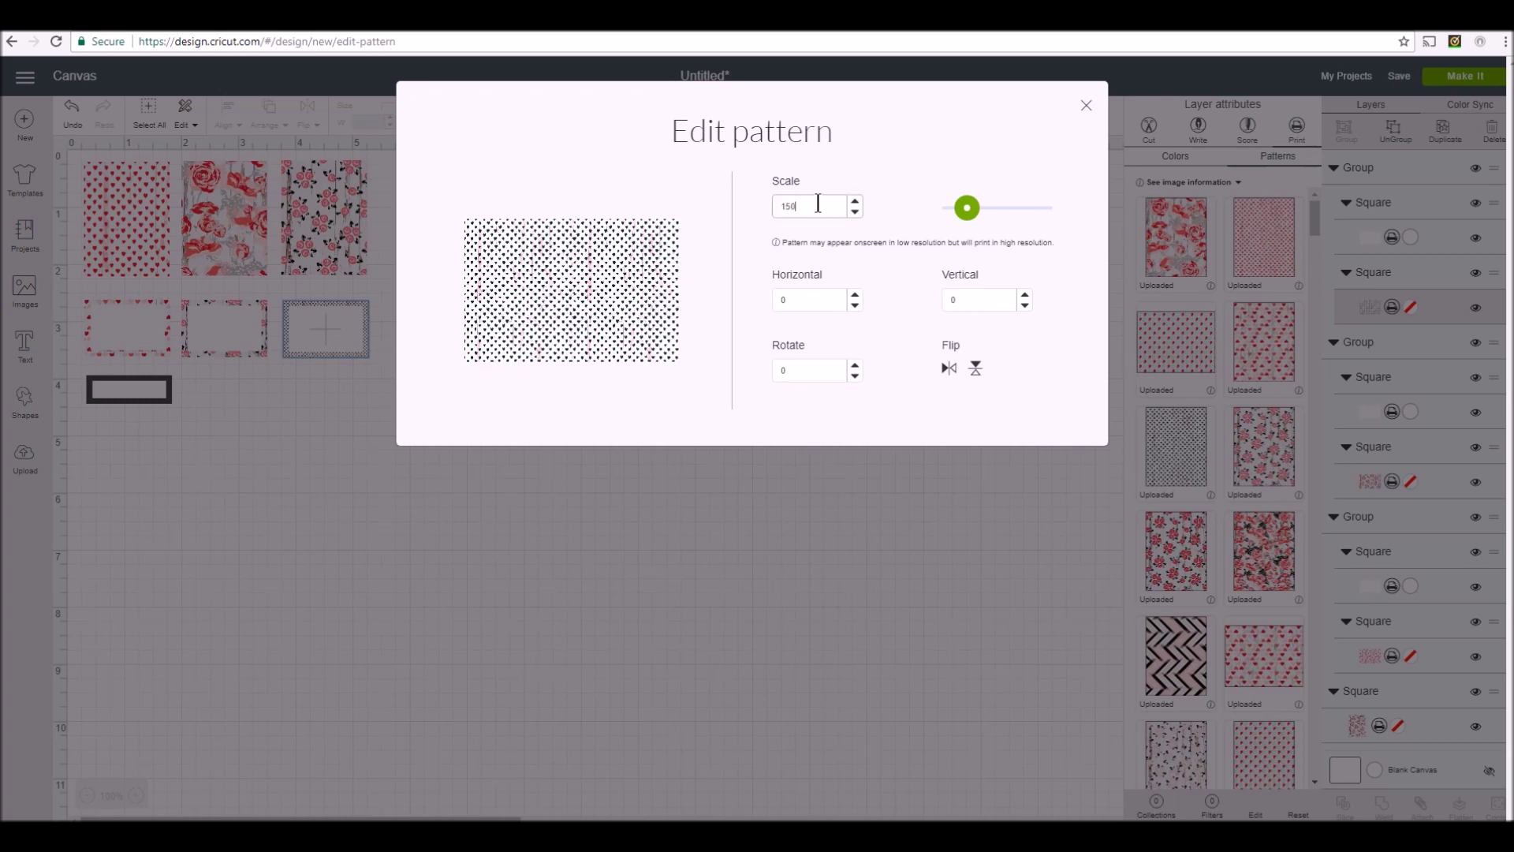
{"action": "left_click", "coordinate": [889, 211]}
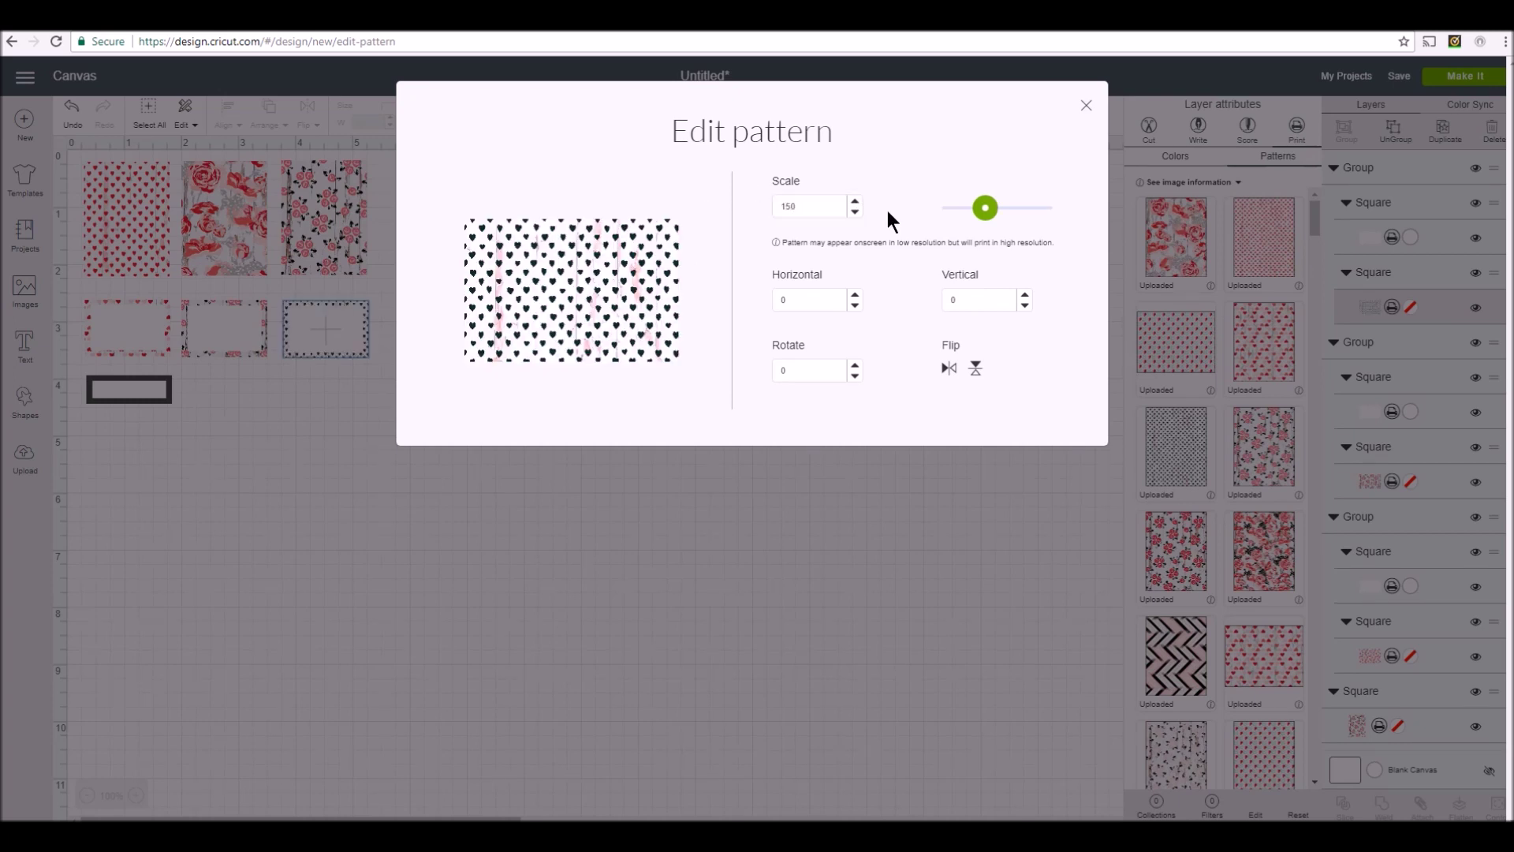
{"action": "left_click", "coordinate": [1088, 108]}
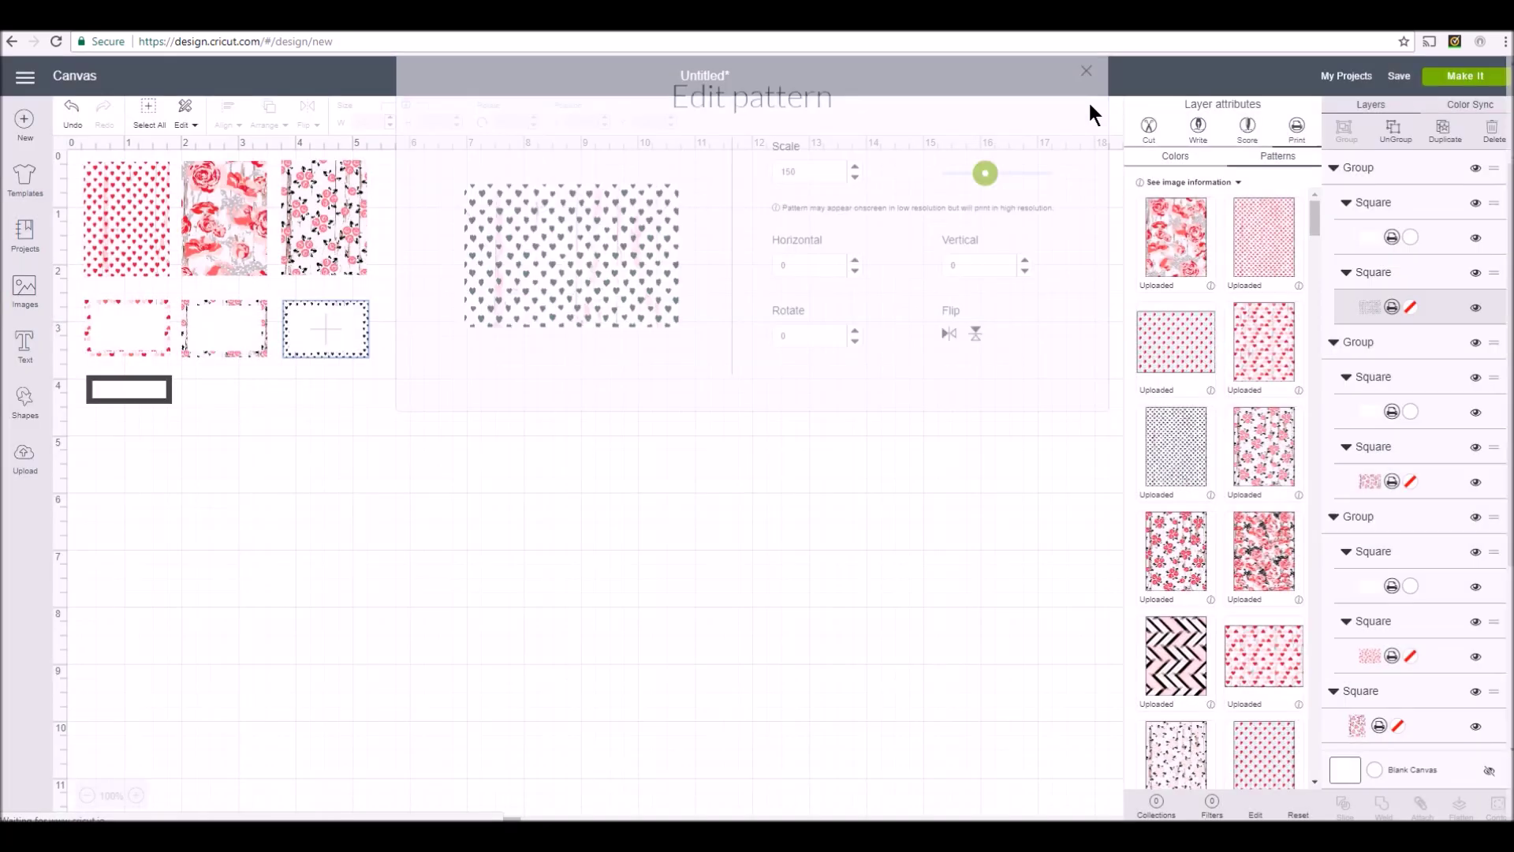
{"action": "left_click", "coordinate": [372, 496]}
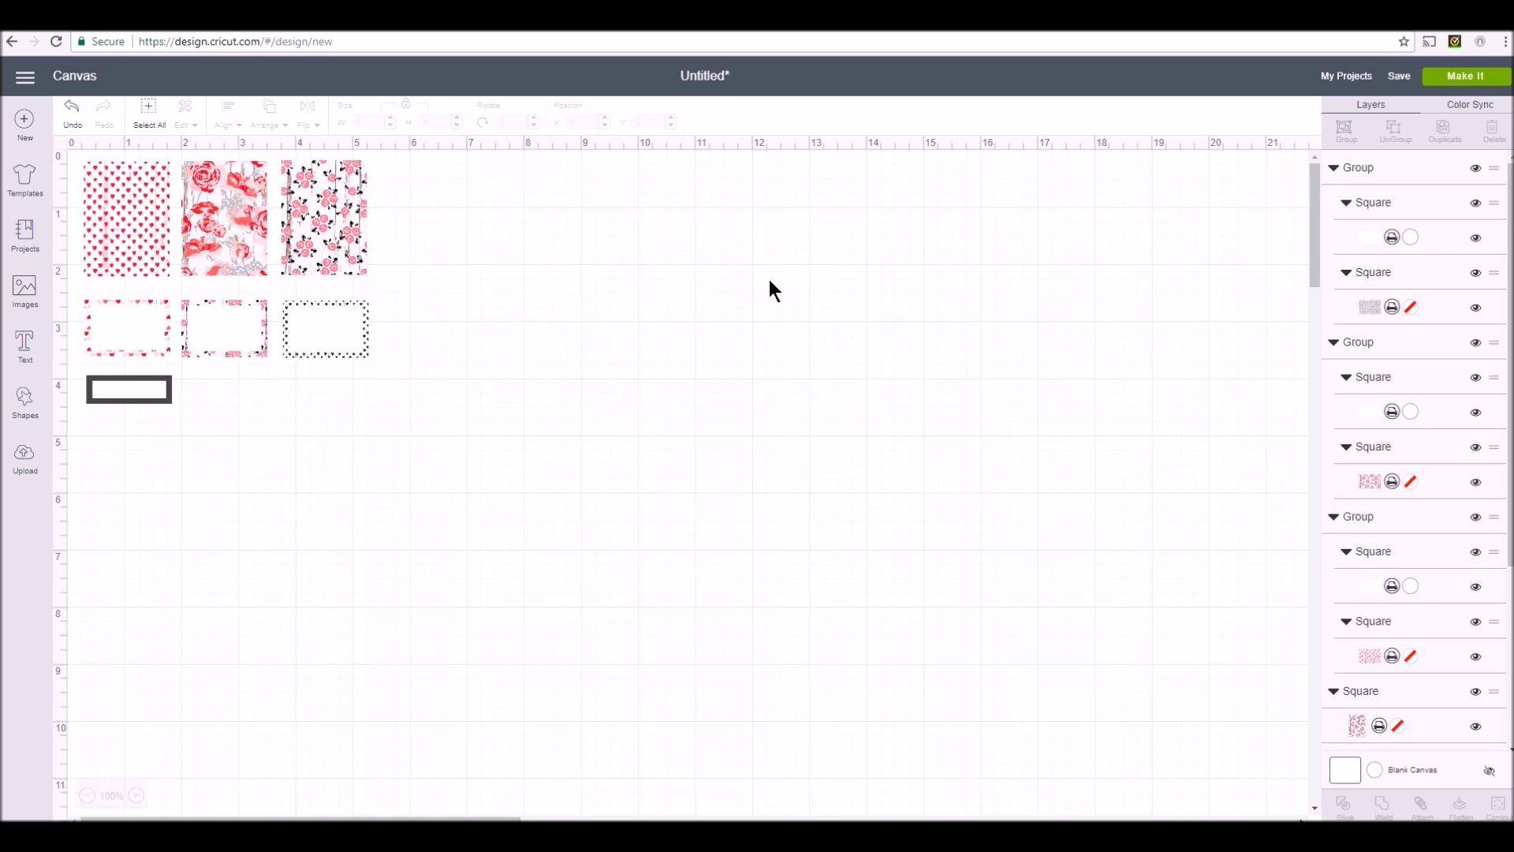
Preview the project on the cutting mat, return to the canvas and flatten the third black heart frame
{"action": "left_click", "coordinate": [1468, 79]}
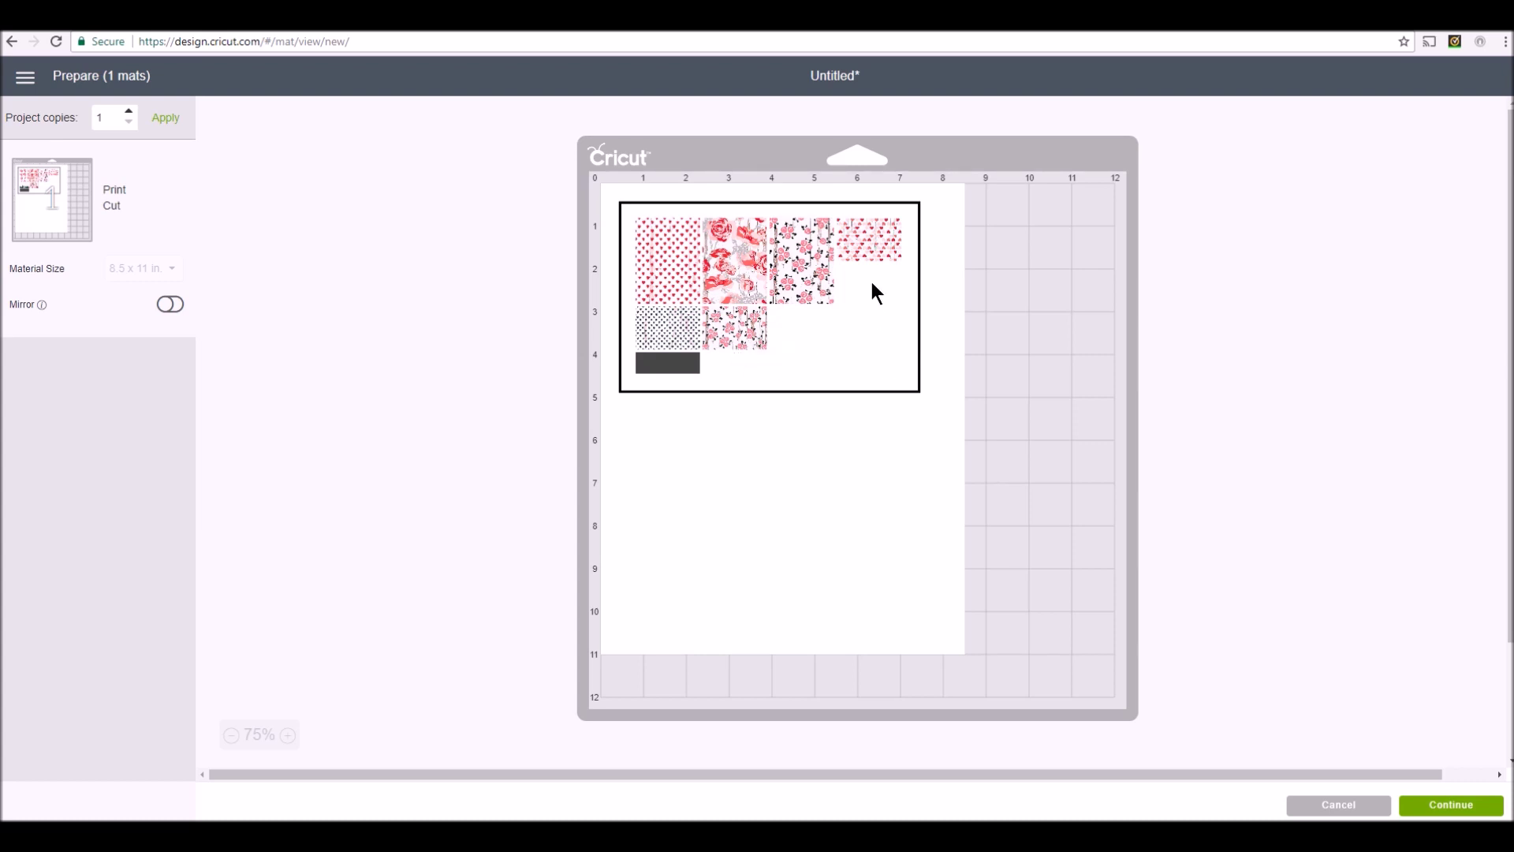
{"action": "left_click", "coordinate": [1333, 812]}
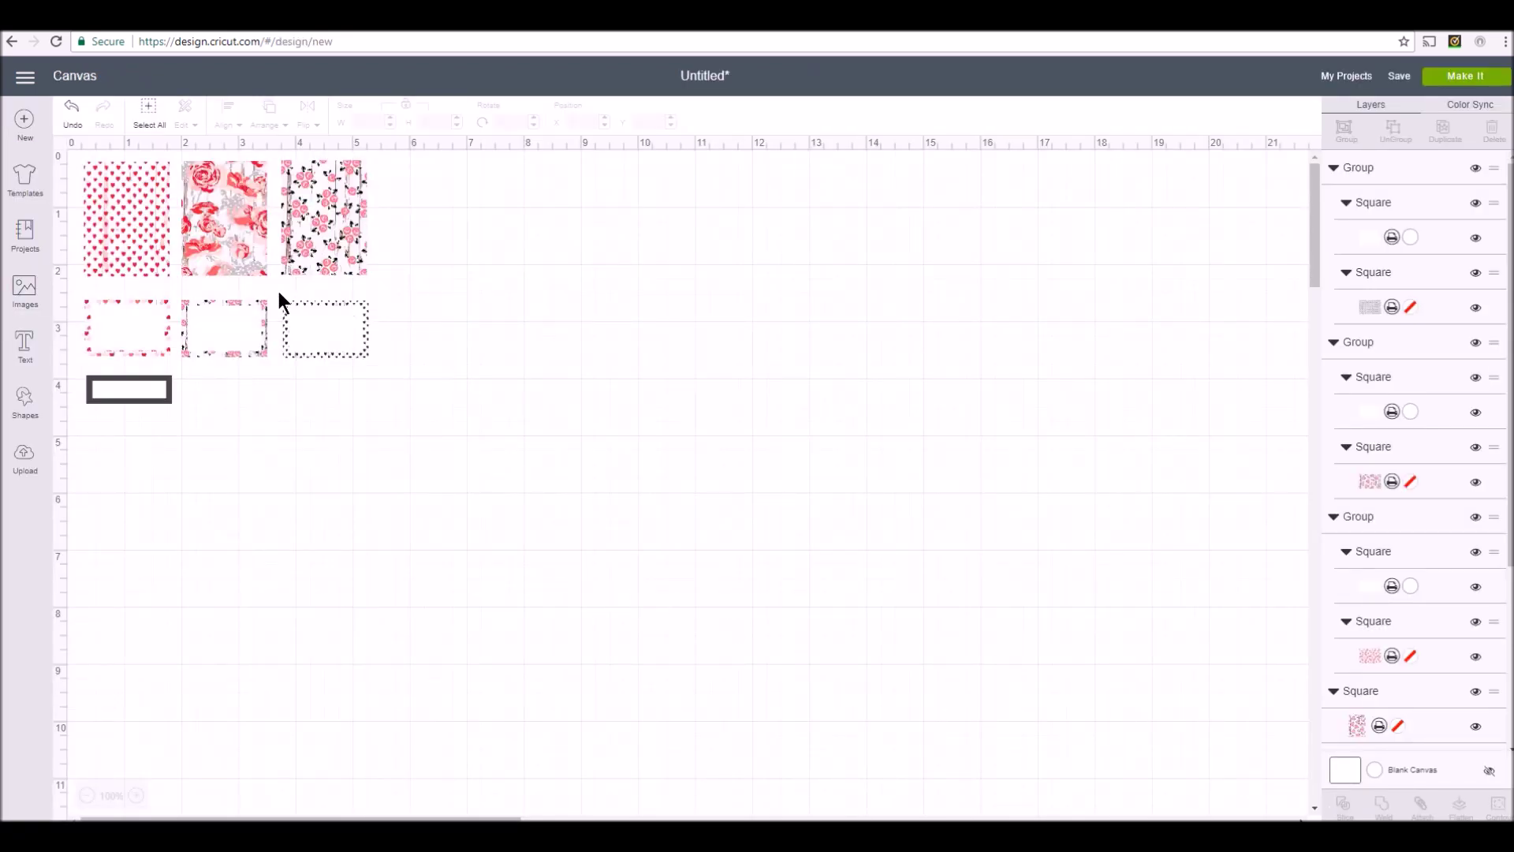
{"action": "left_click_drag", "start_coordinate": [277, 287], "coordinate": [424, 399]}
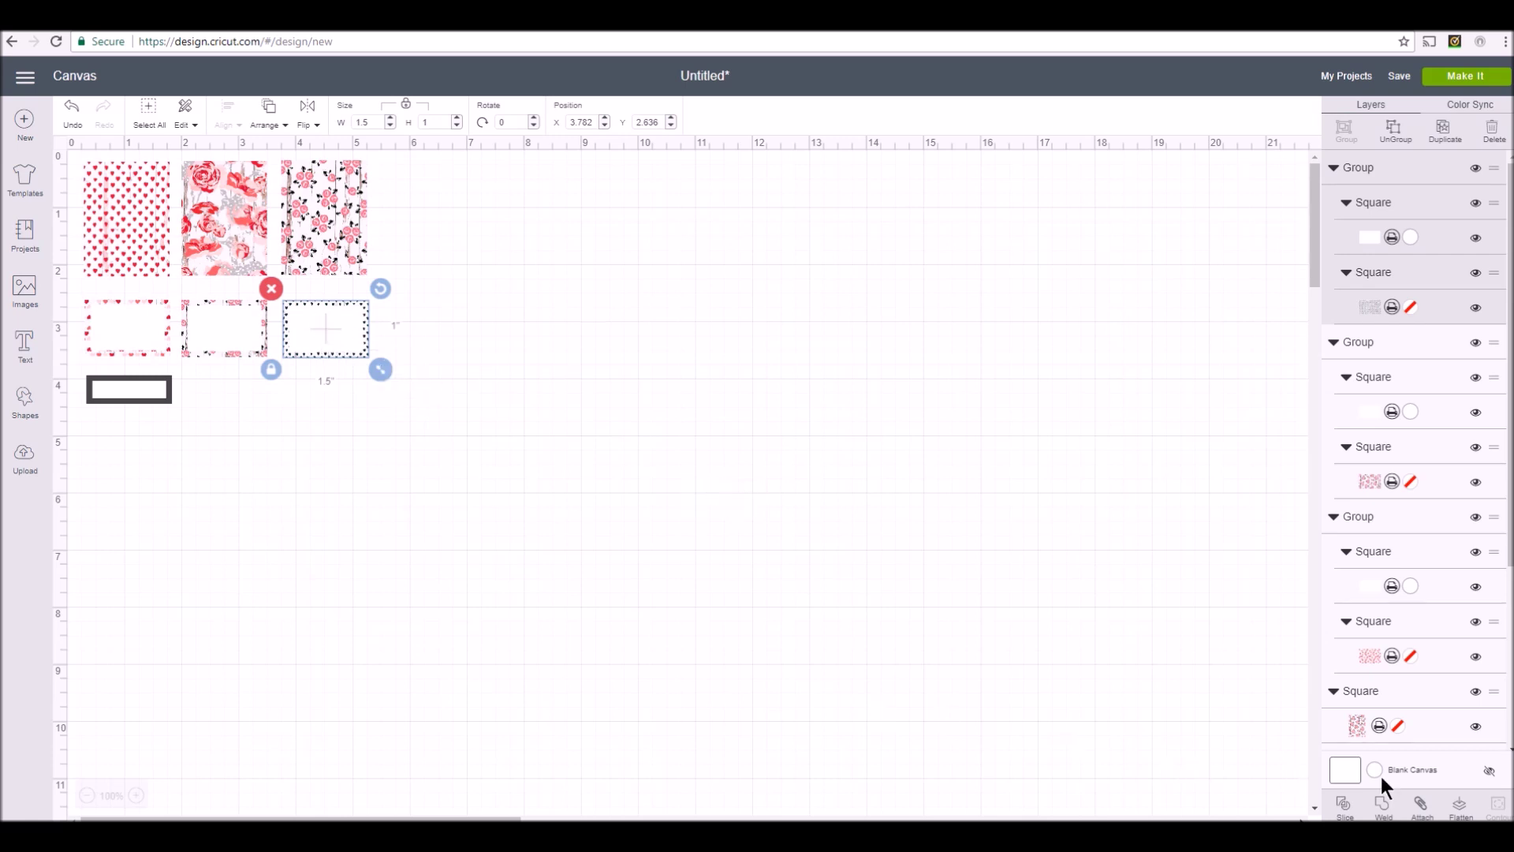
{"action": "right_click", "coordinate": [339, 341]}
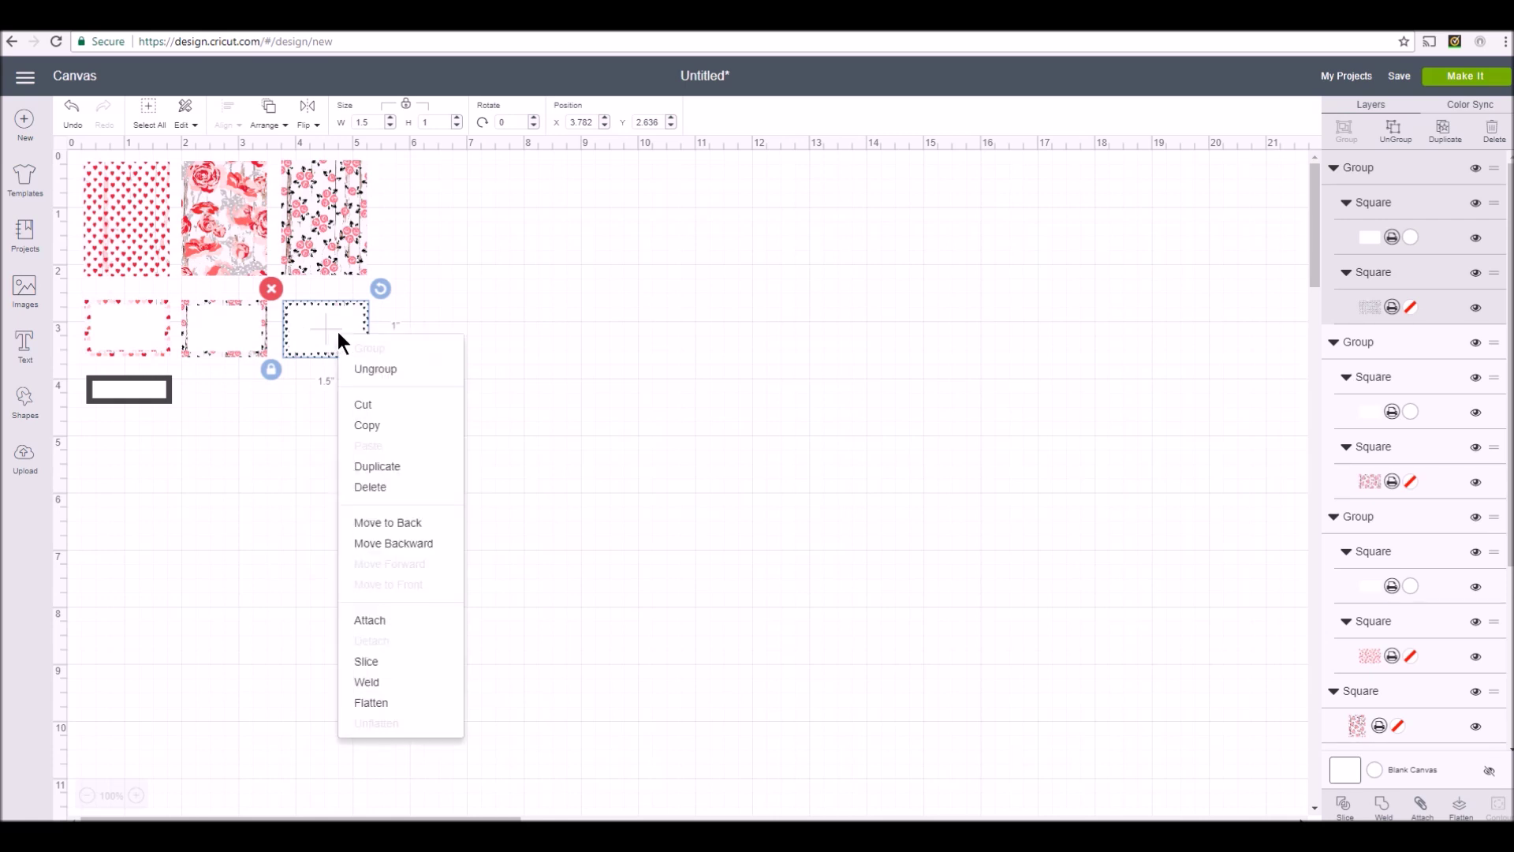
{"action": "left_click", "coordinate": [371, 703]}
Flatten the middle pink rose frame and the first red heart frame, each into its own printable layer
{"action": "left_click_drag", "start_coordinate": [177, 291], "coordinate": [282, 375]}
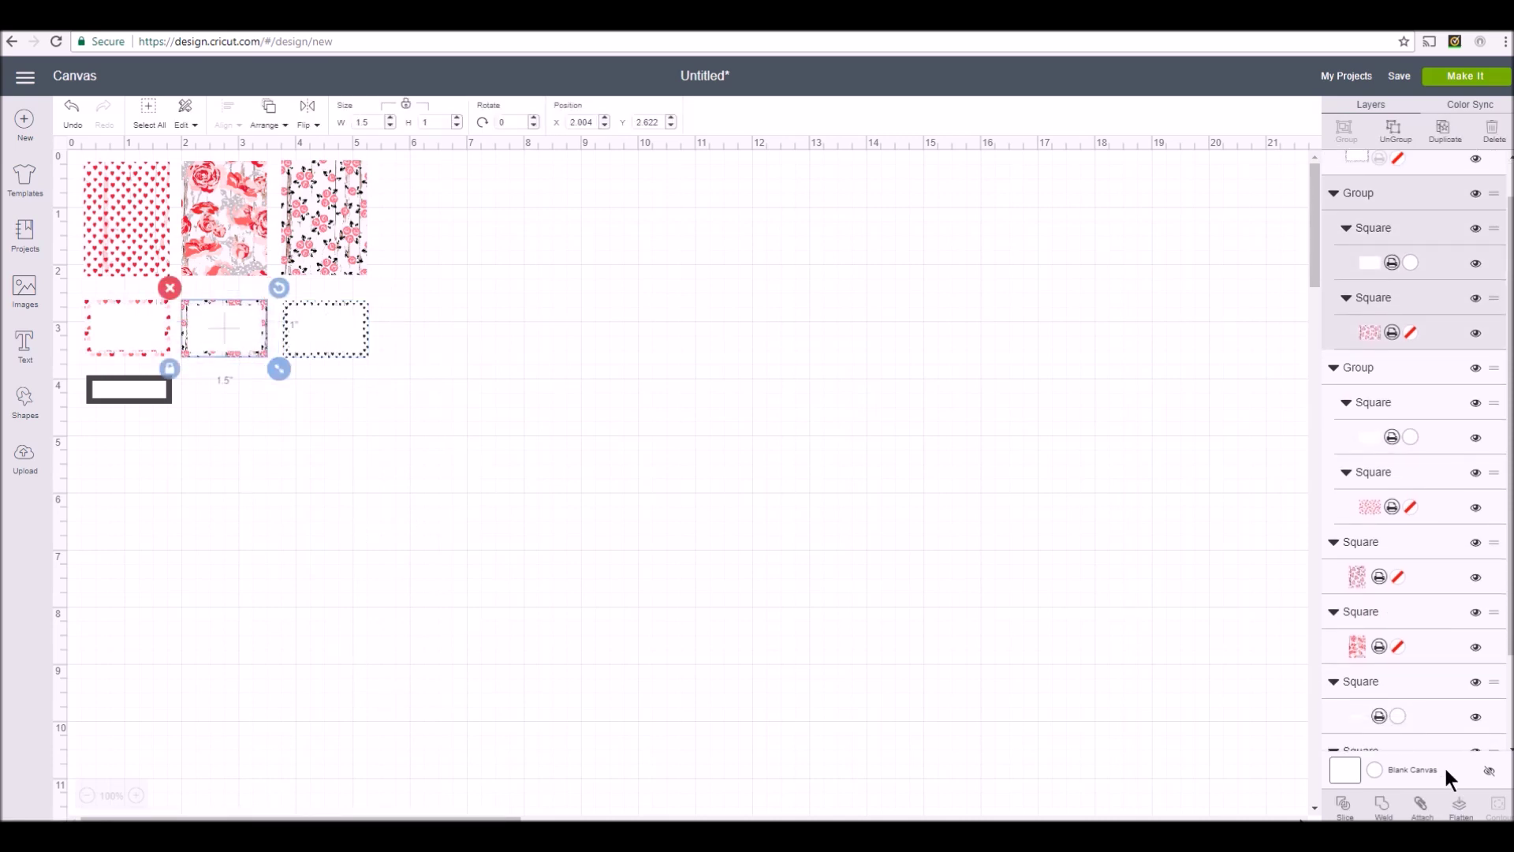
{"action": "left_click", "coordinate": [1461, 811]}
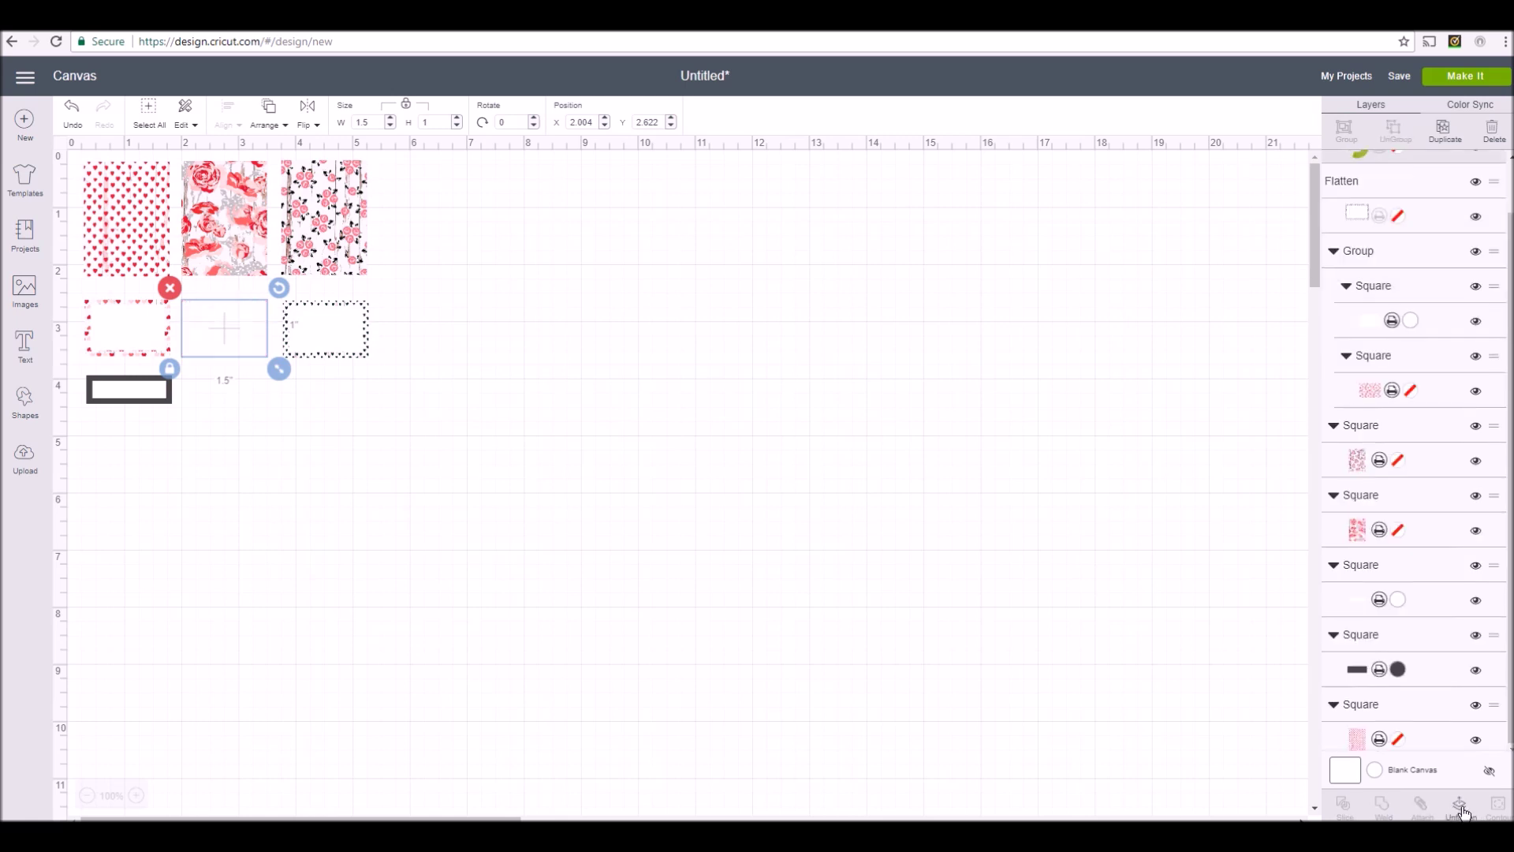
{"action": "left_click", "coordinate": [84, 293]}
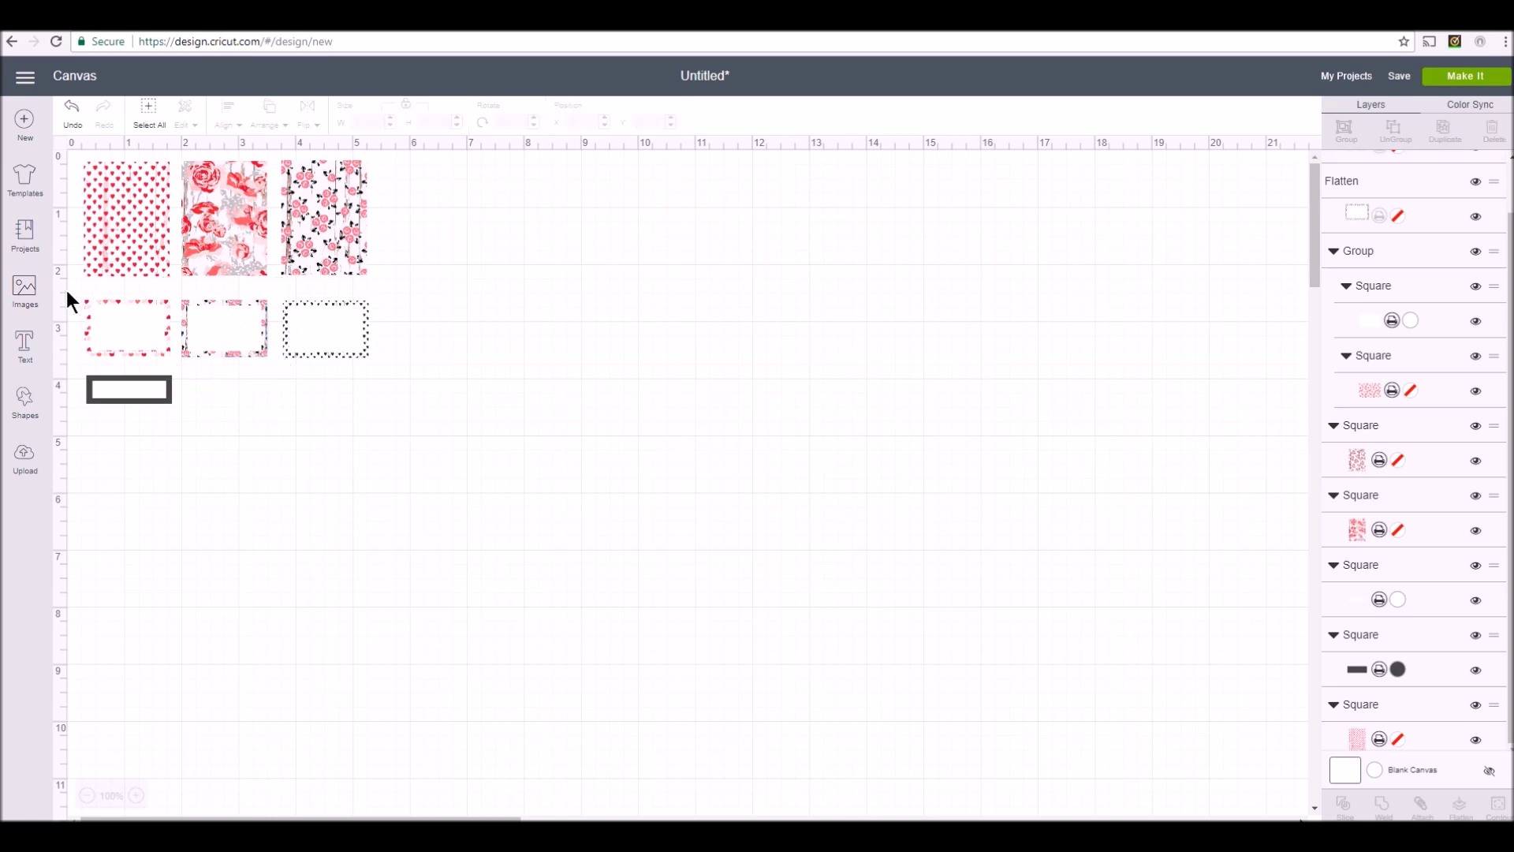
{"action": "left_click_drag", "start_coordinate": [74, 287], "coordinate": [176, 366]}
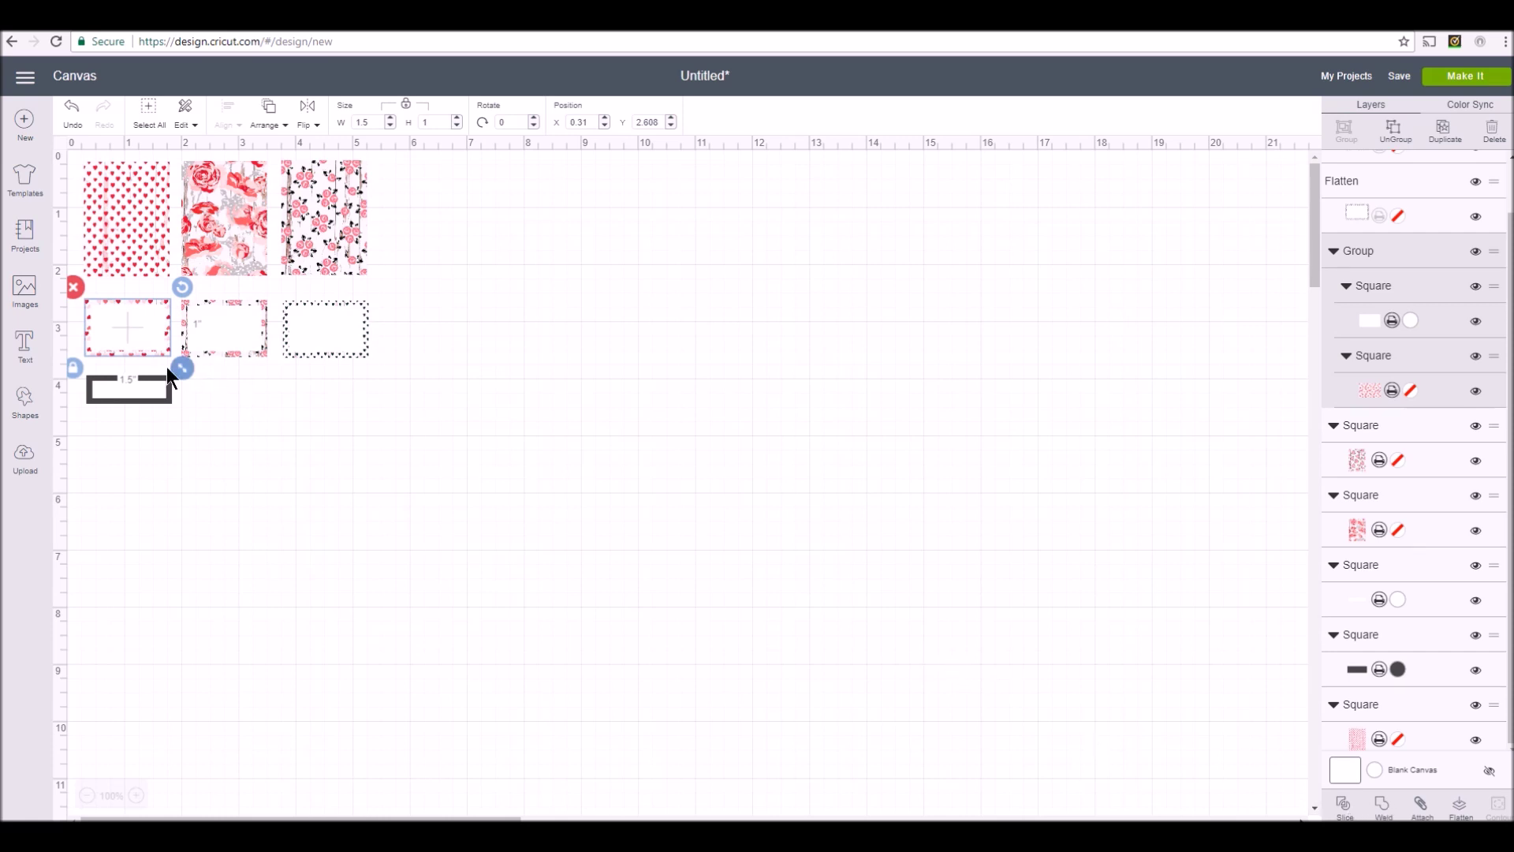
{"action": "right_click", "coordinate": [150, 343]}
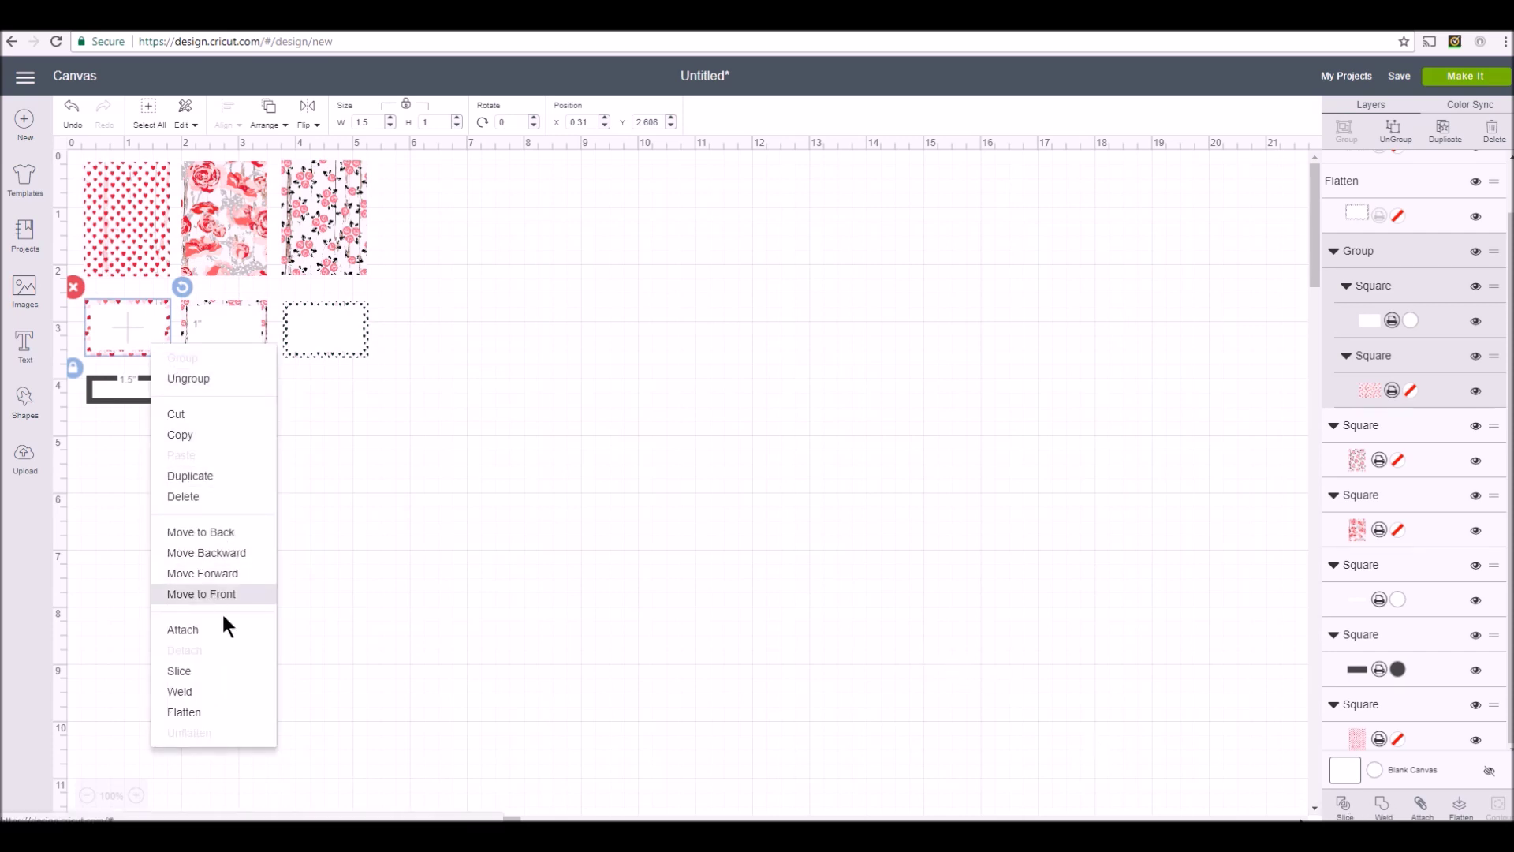
{"action": "left_click", "coordinate": [241, 712]}
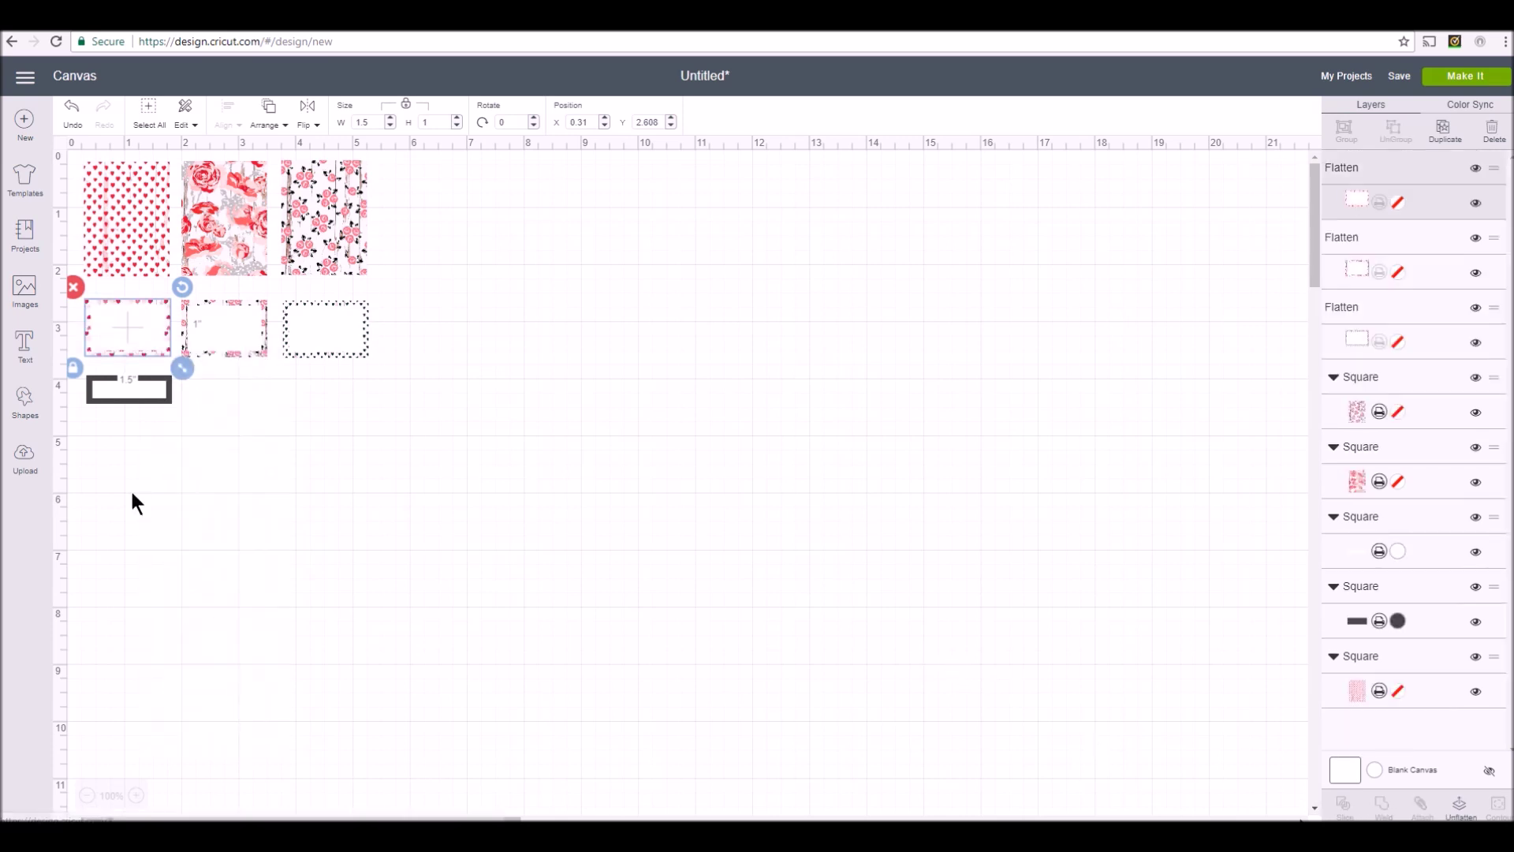
Flatten the two layers of the 1.5 by 0.5 inch dark frame and check the project's mat preview again
{"action": "left_click", "coordinate": [88, 367]}
{"action": "left_click", "coordinate": [160, 399]}
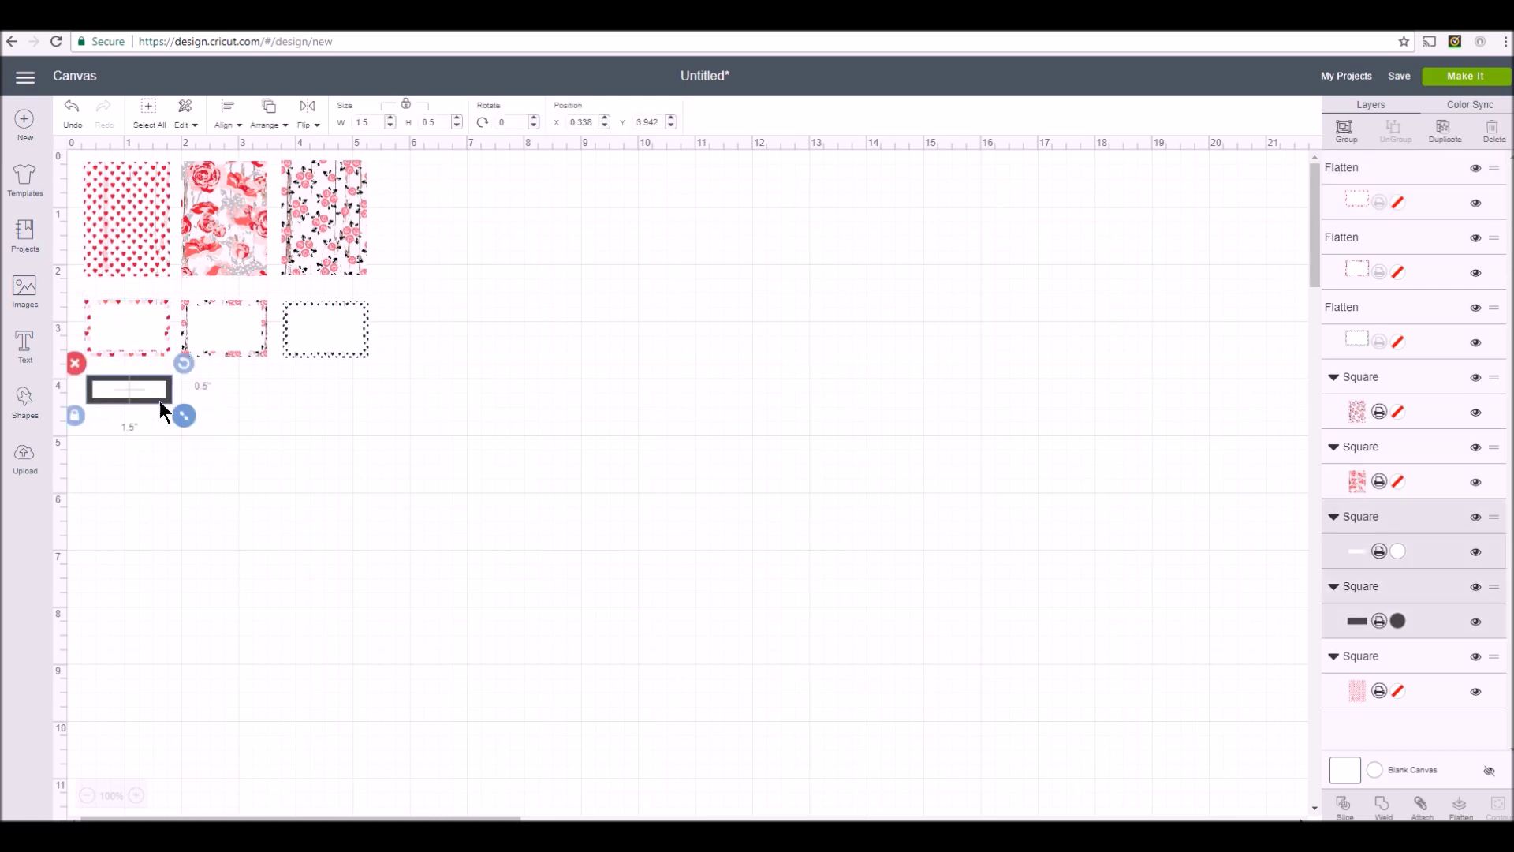
{"action": "right_click", "coordinate": [145, 385]}
{"action": "left_click", "coordinate": [204, 756]}
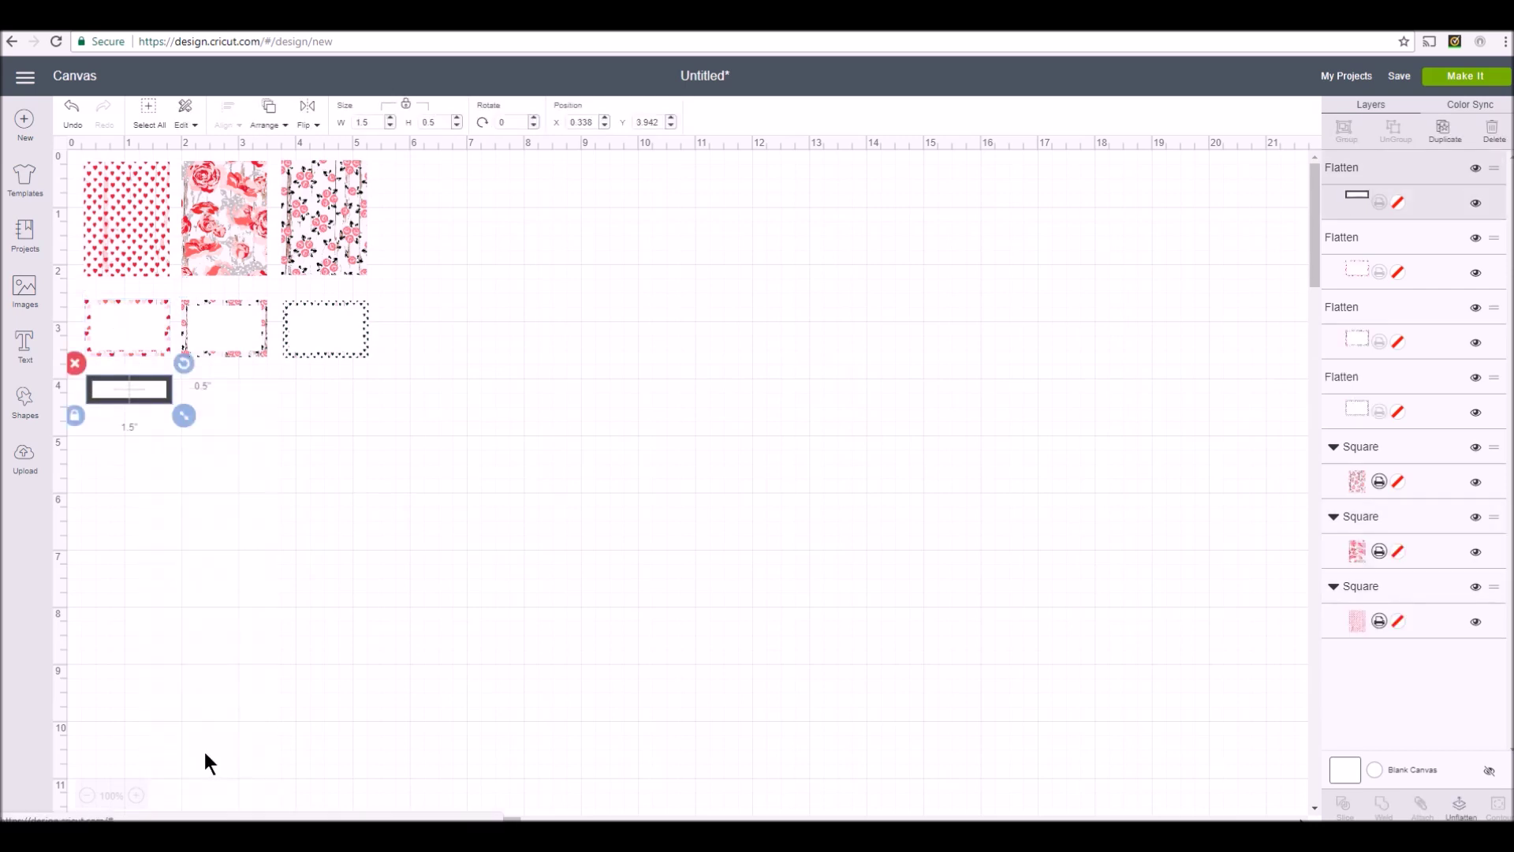
{"action": "left_click", "coordinate": [508, 476]}
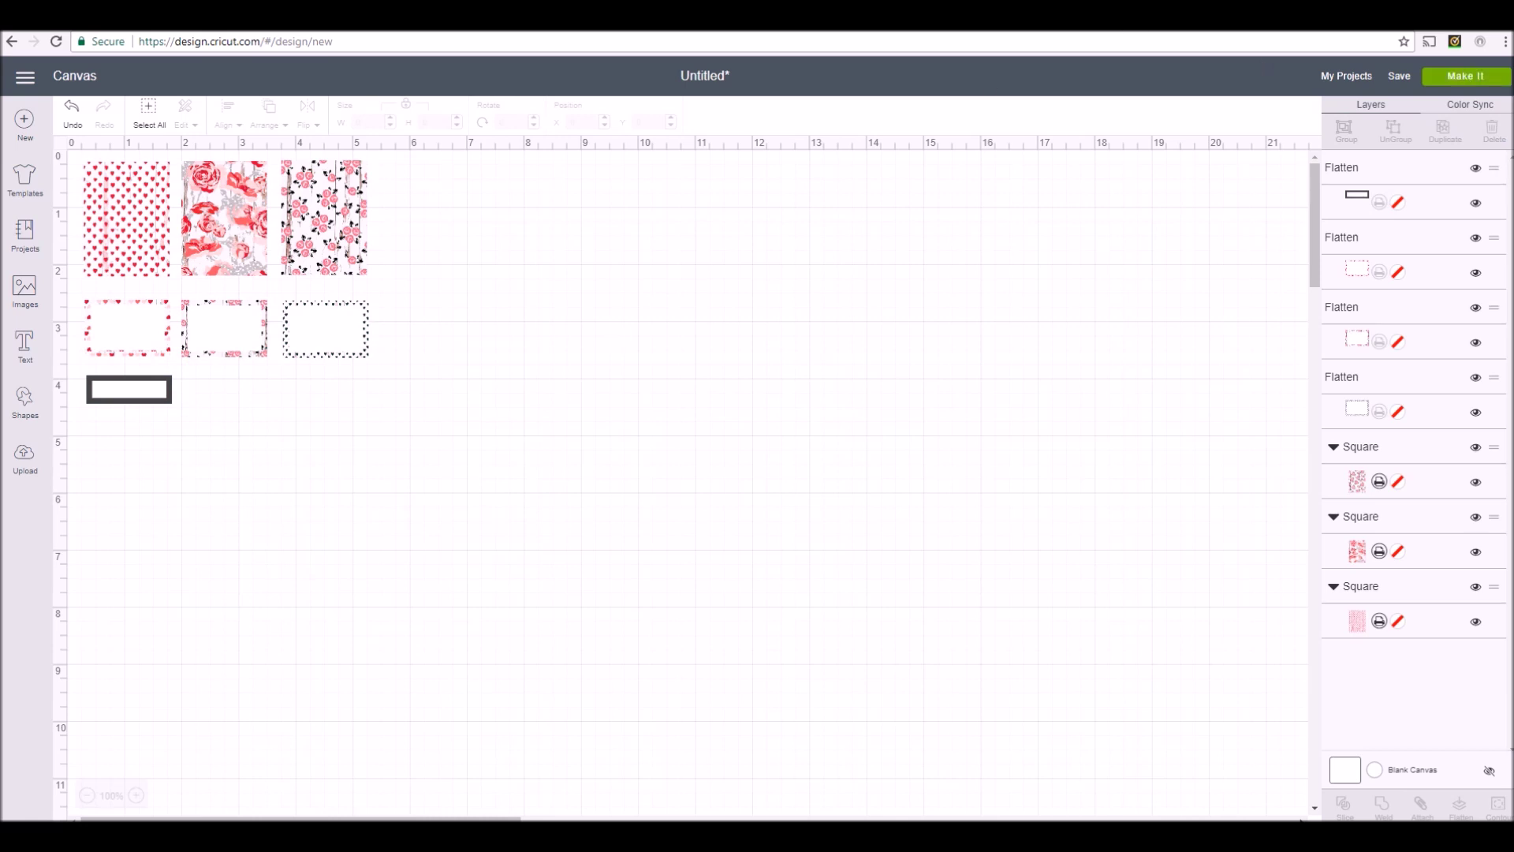
{"action": "left_click", "coordinate": [1466, 76]}
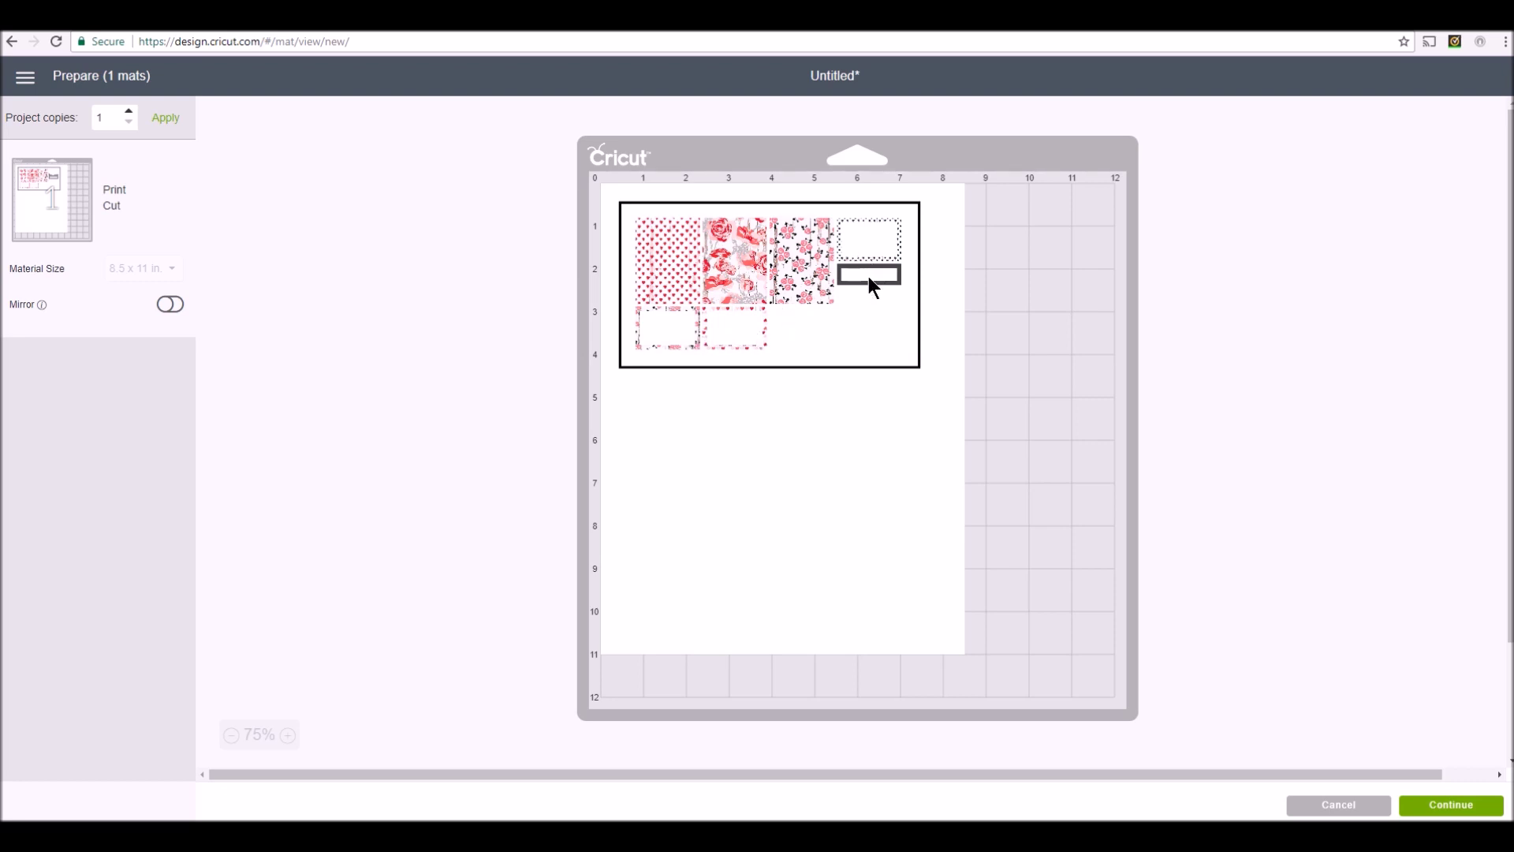
{"action": "left_click", "coordinate": [1345, 806]}
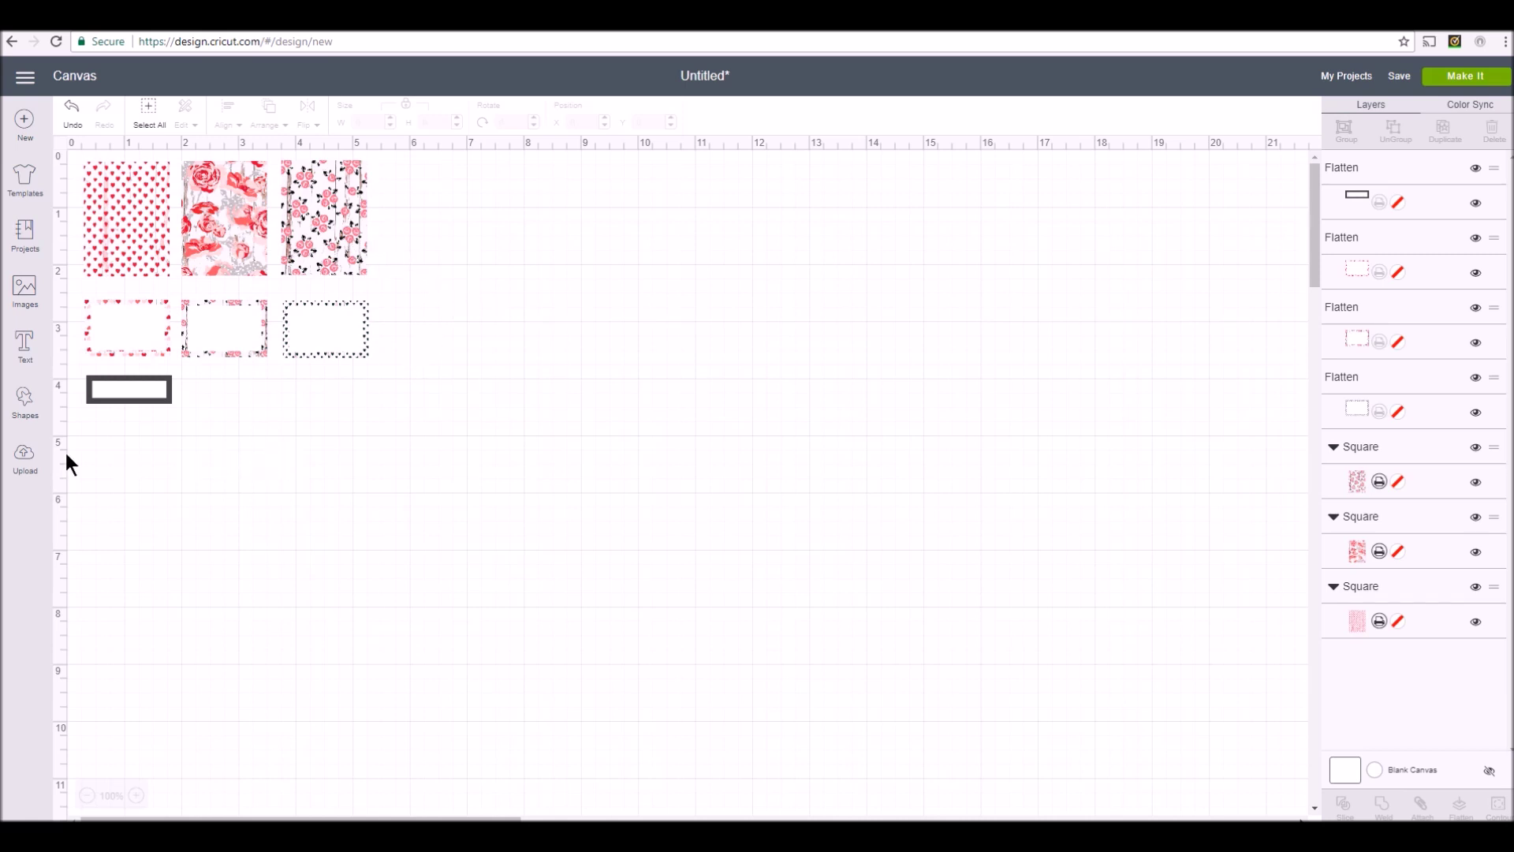
Start an image upload with ValentineGirl1.png from the TPS Valentine folder
{"action": "left_click", "coordinate": [24, 463]}
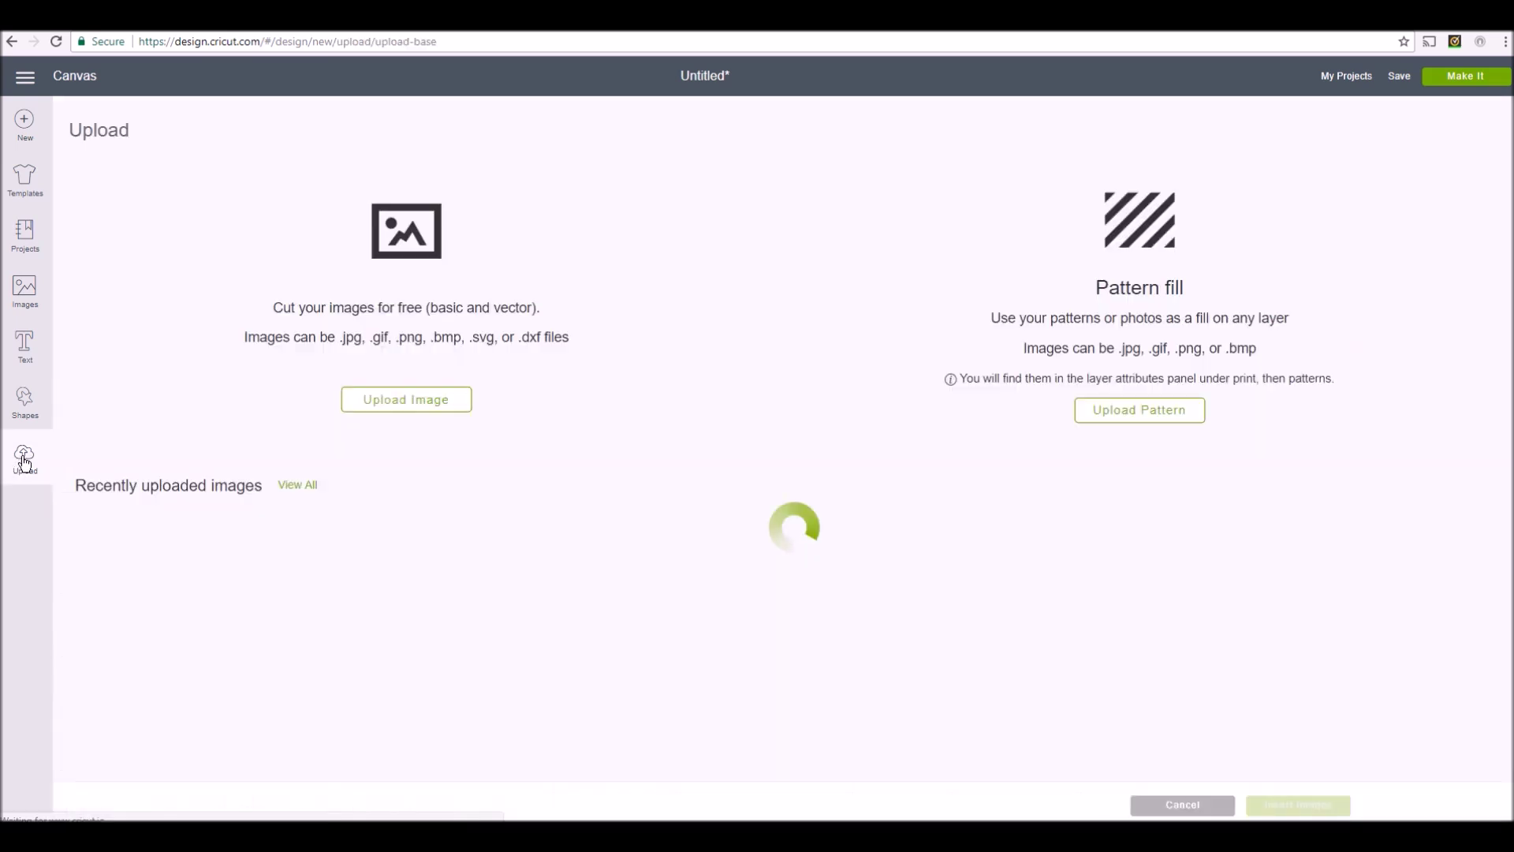
{"action": "left_click", "coordinate": [408, 401]}
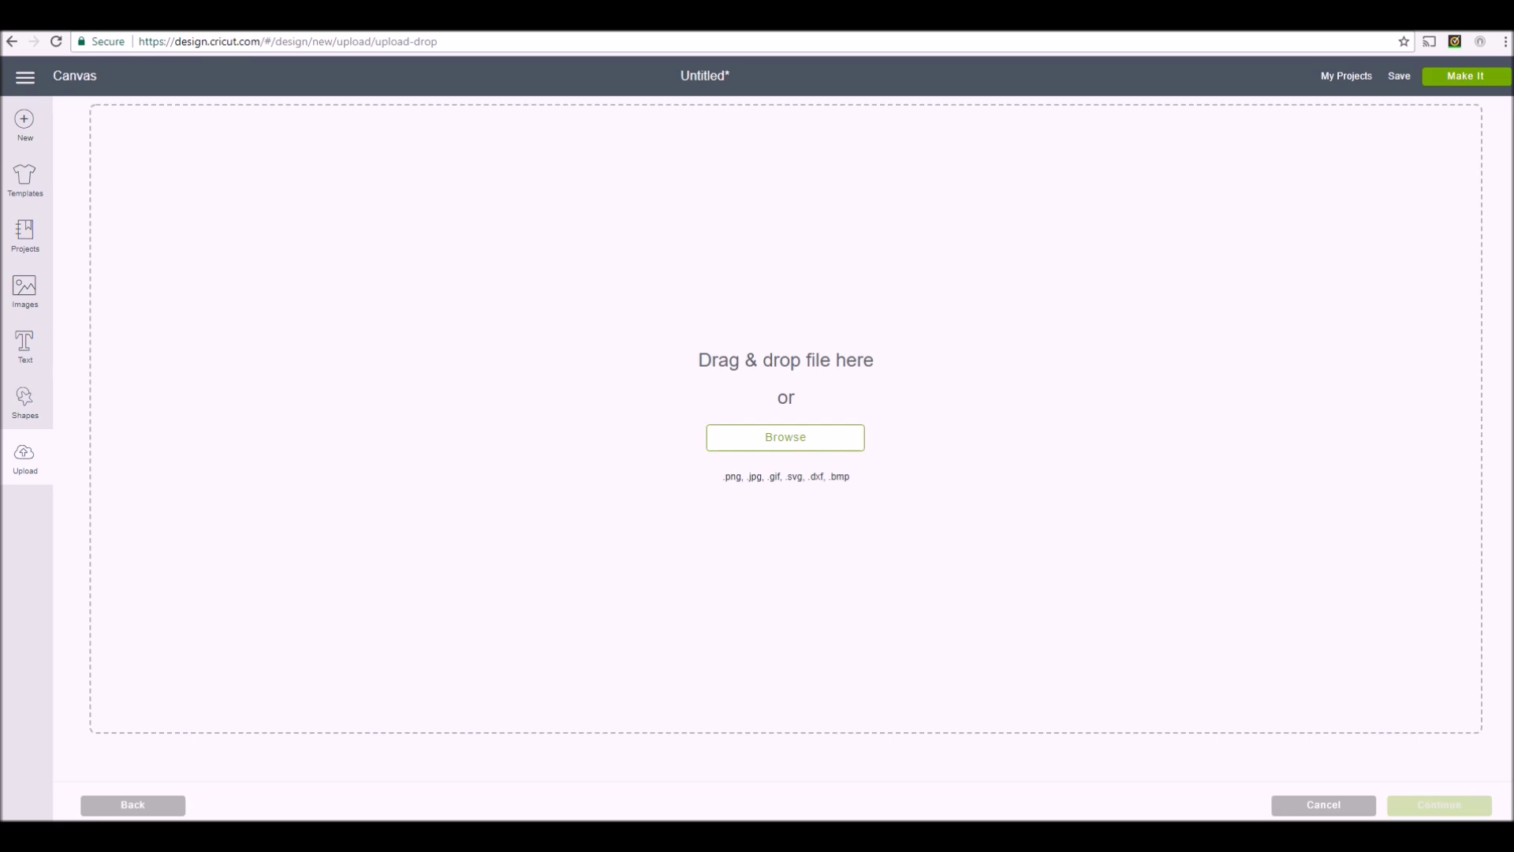
{"action": "key", "text": "alt+Tab"}
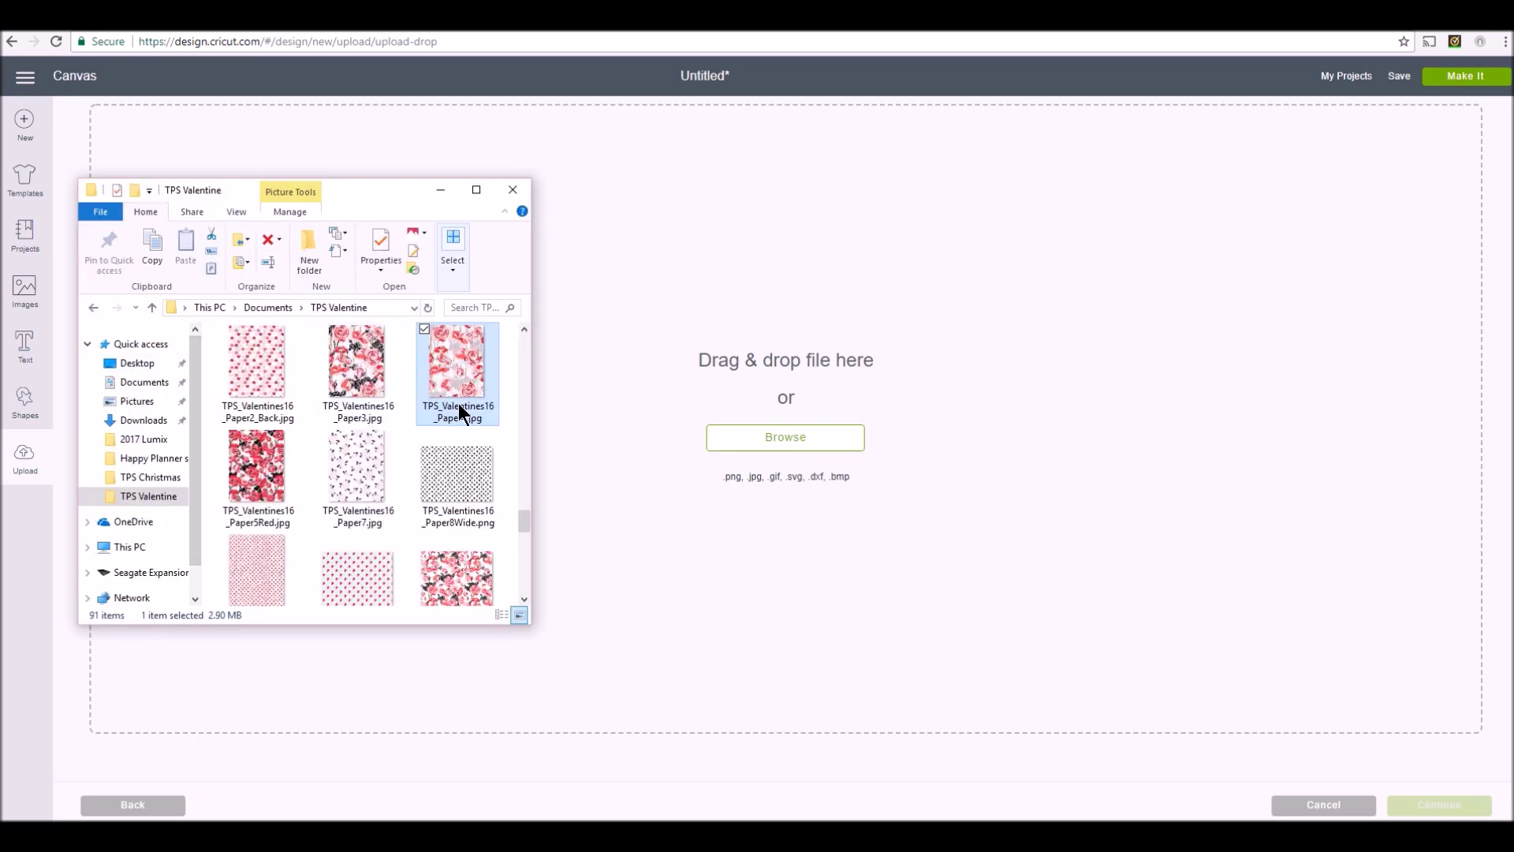
{"action": "scroll", "coordinate": [466, 431], "scroll_direction": "down", "scroll_amount": 10}
{"action": "scroll", "coordinate": [466, 432], "scroll_direction": "up", "scroll_amount": 2}
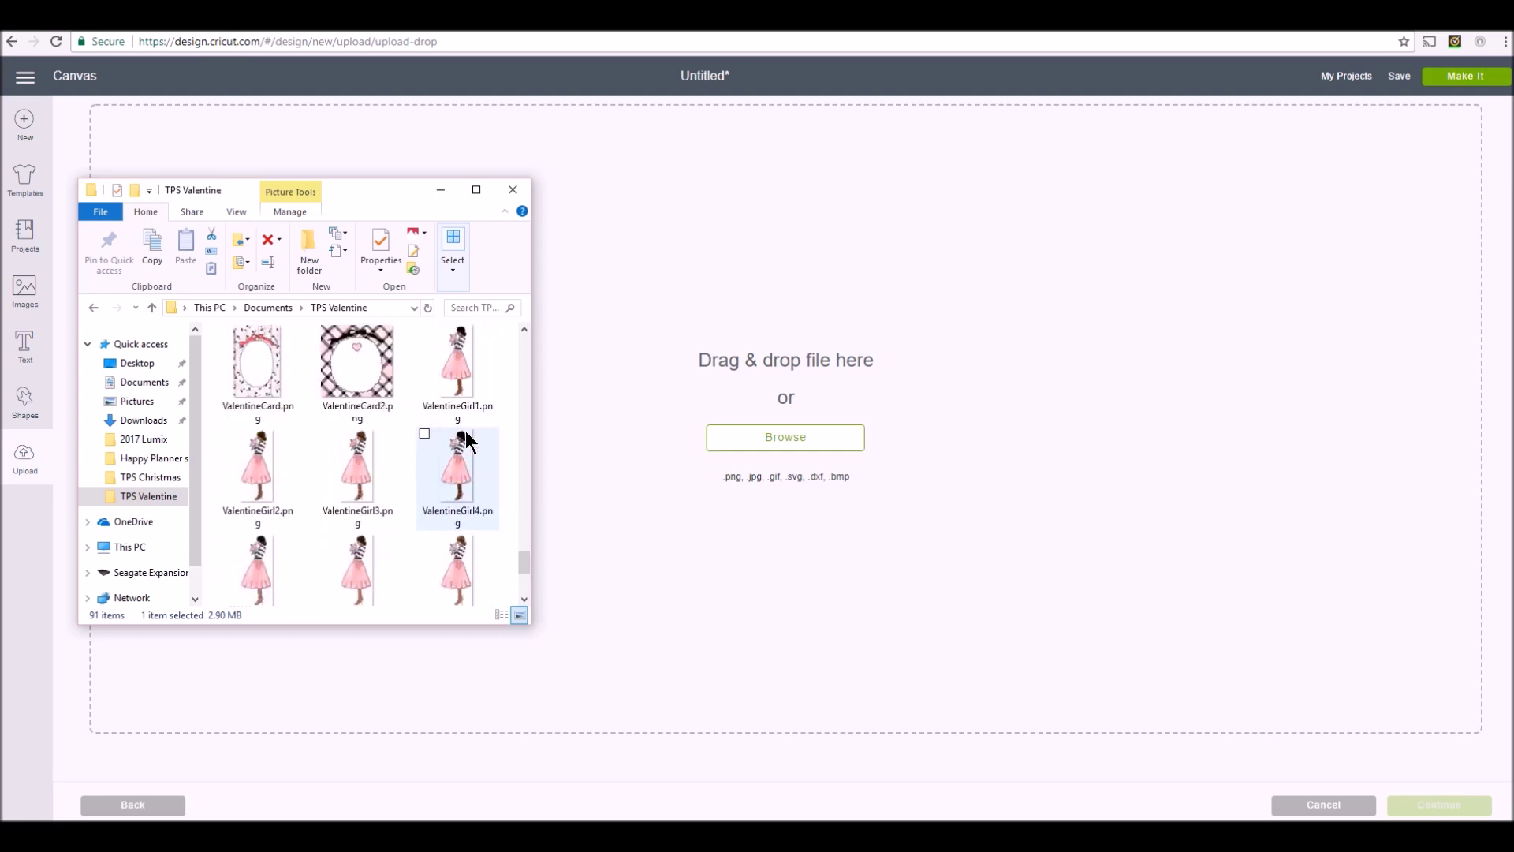
{"action": "left_click_drag", "start_coordinate": [448, 377], "coordinate": [624, 366]}
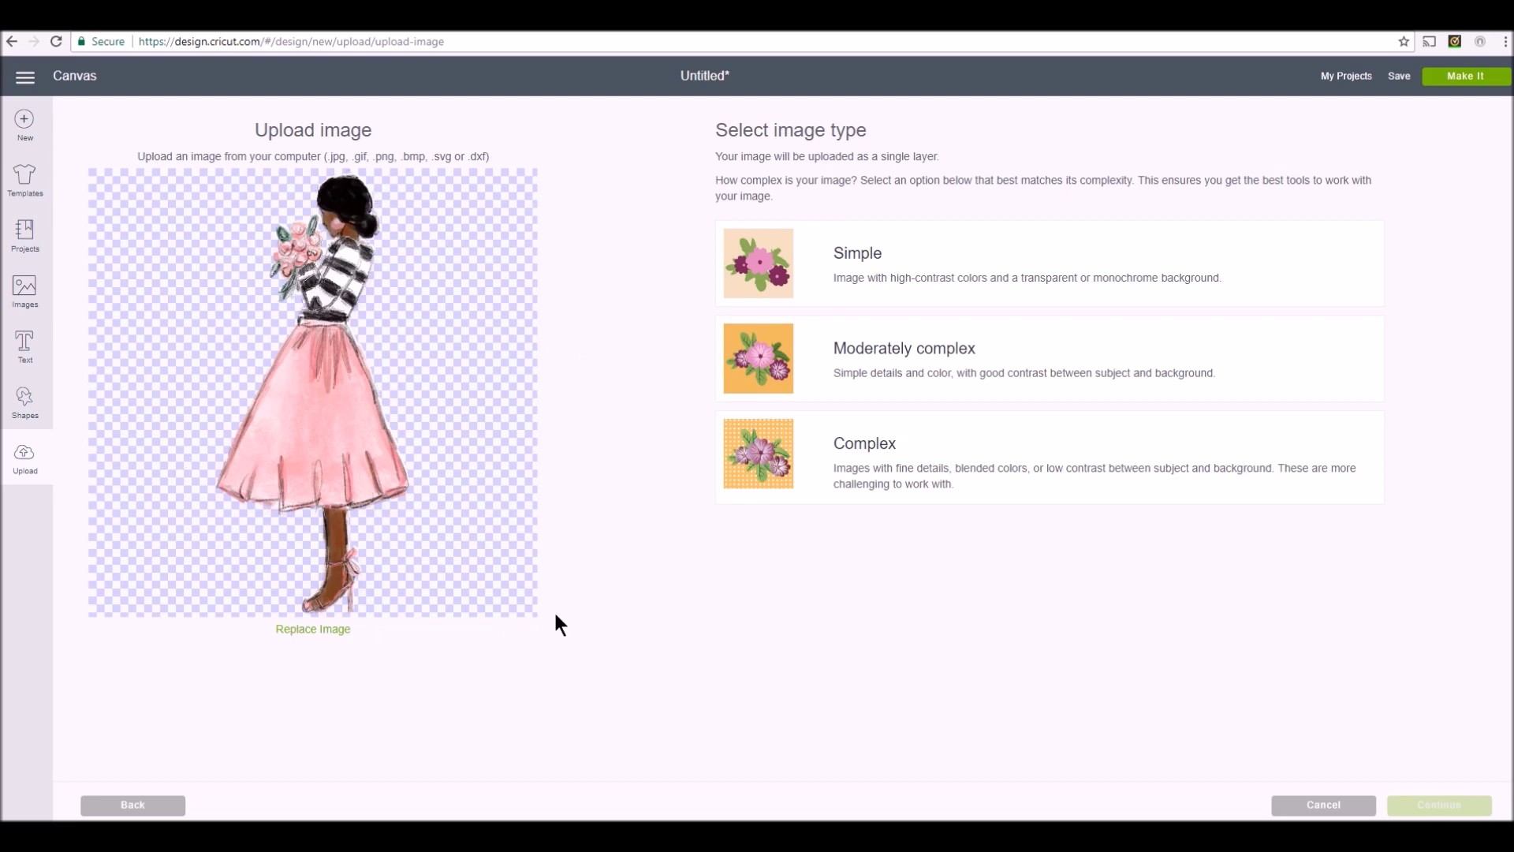
Set the uploaded girl image's type to Complex and inspect its background in the erase editor
{"action": "left_click", "coordinate": [875, 465]}
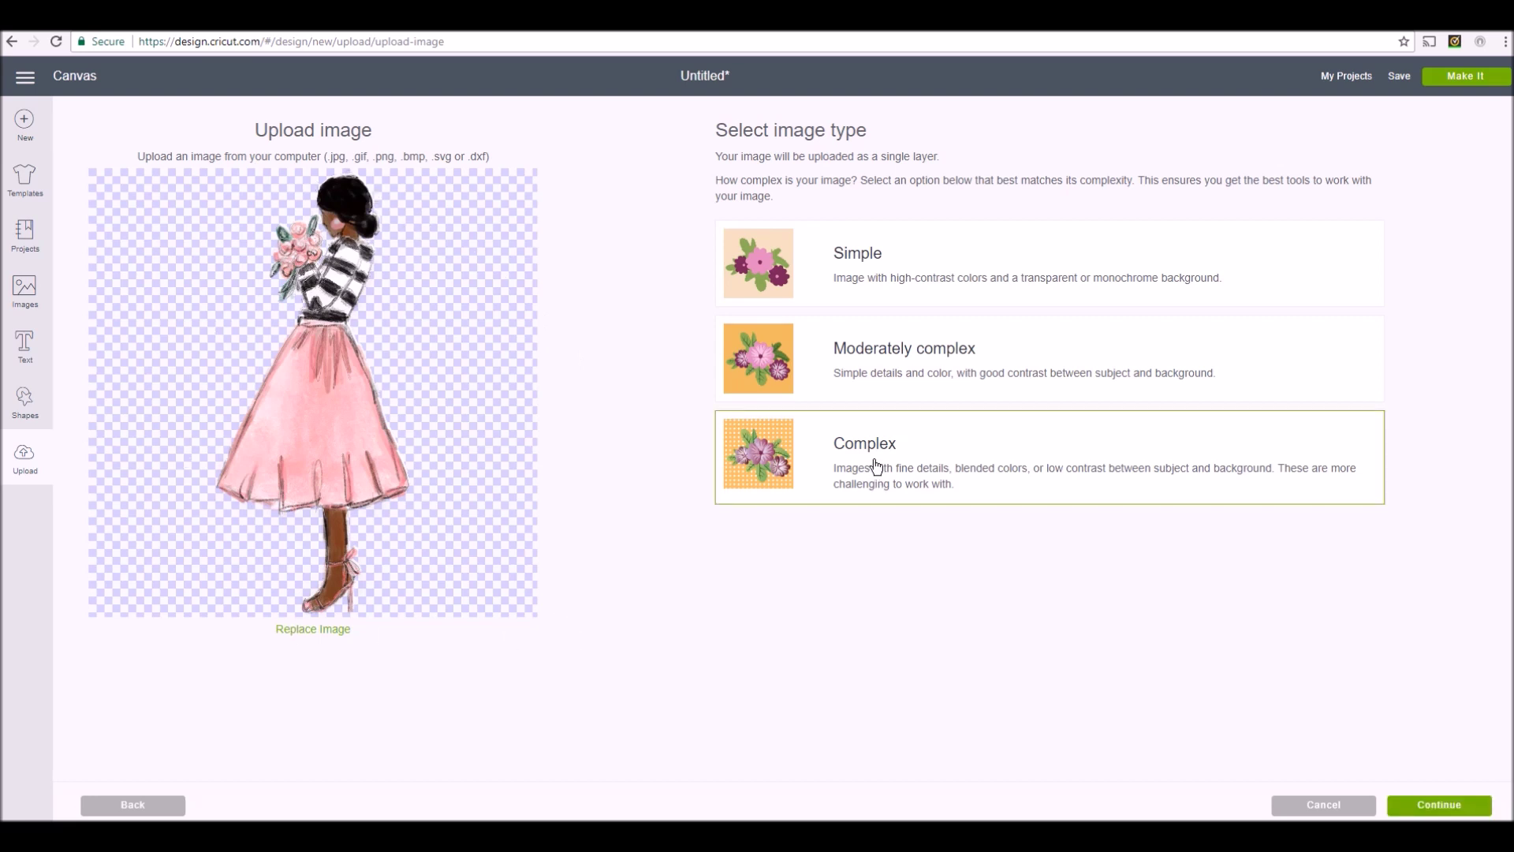
{"action": "left_click", "coordinate": [1465, 810]}
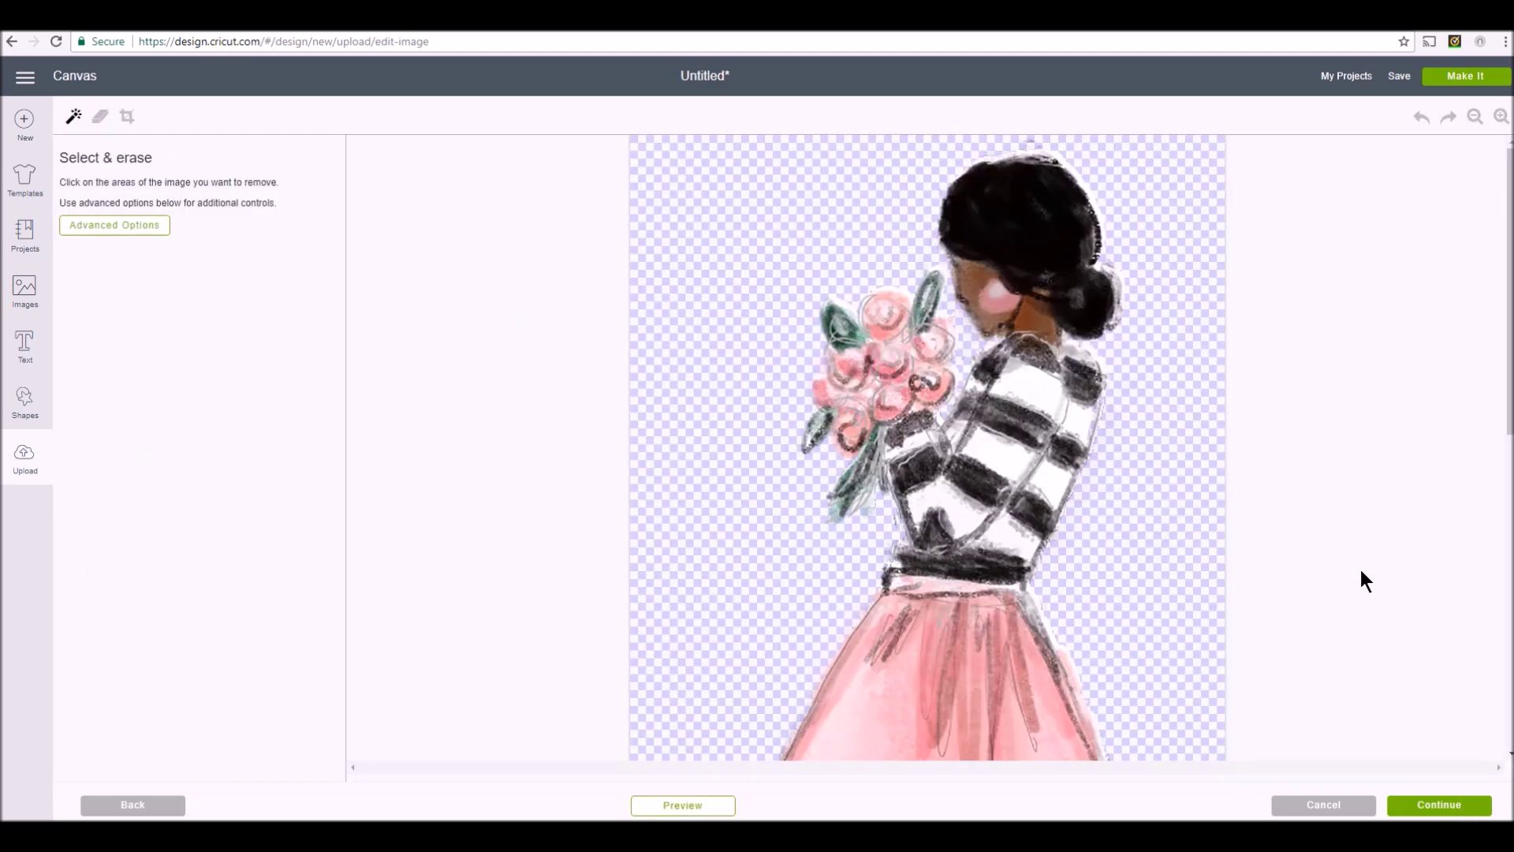
{"action": "scroll", "coordinate": [1355, 566], "scroll_direction": "down", "scroll_amount": 10}
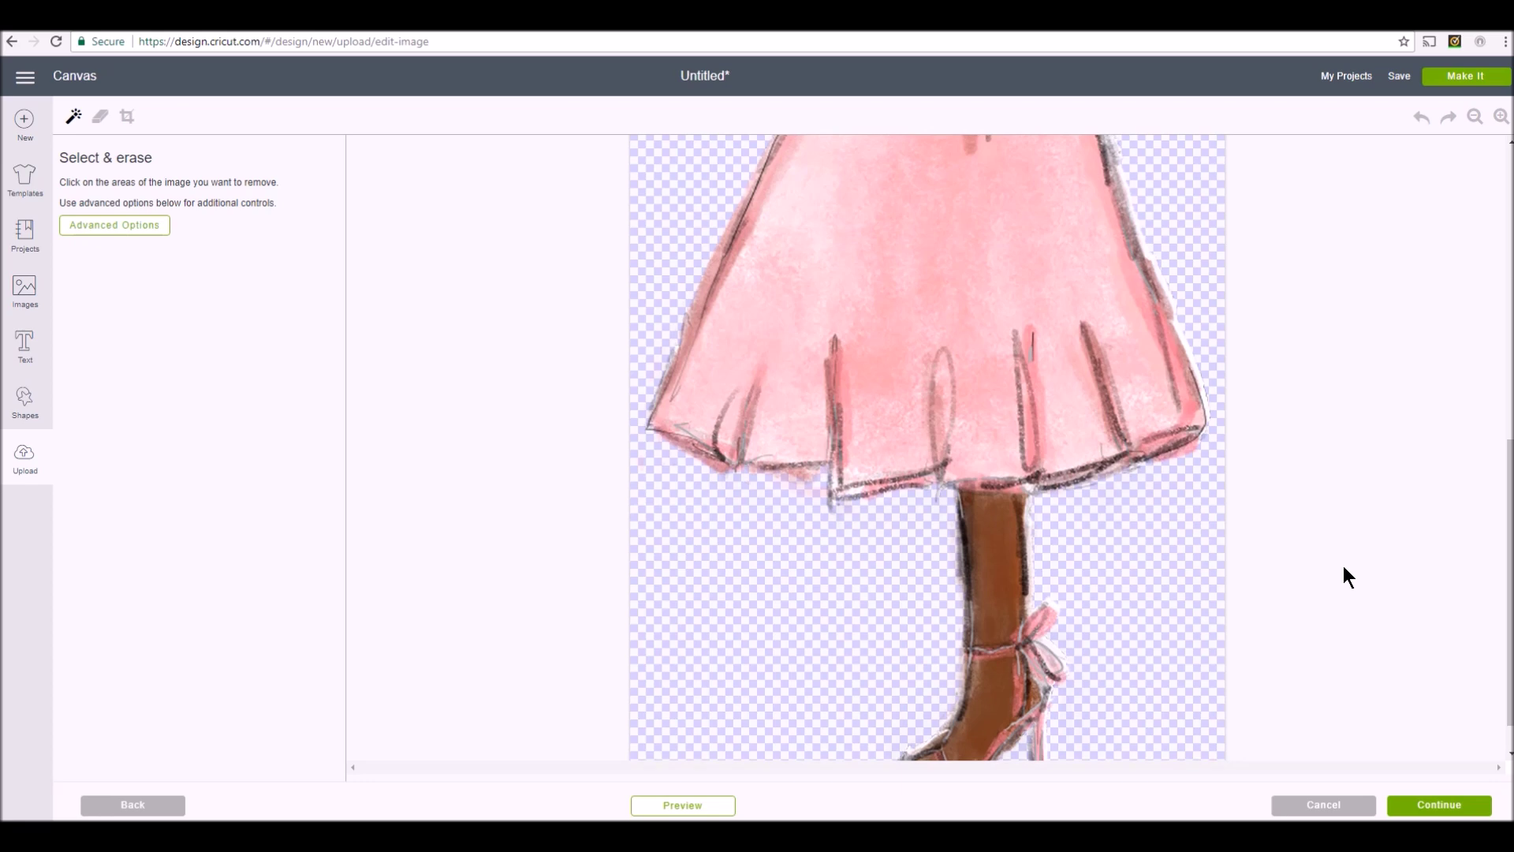
Accept the girl image's background and save it as a print then cut image with the tags "TPS, Valentine, girl"
{"action": "scroll", "coordinate": [1349, 577], "scroll_direction": "down", "scroll_amount": 1}
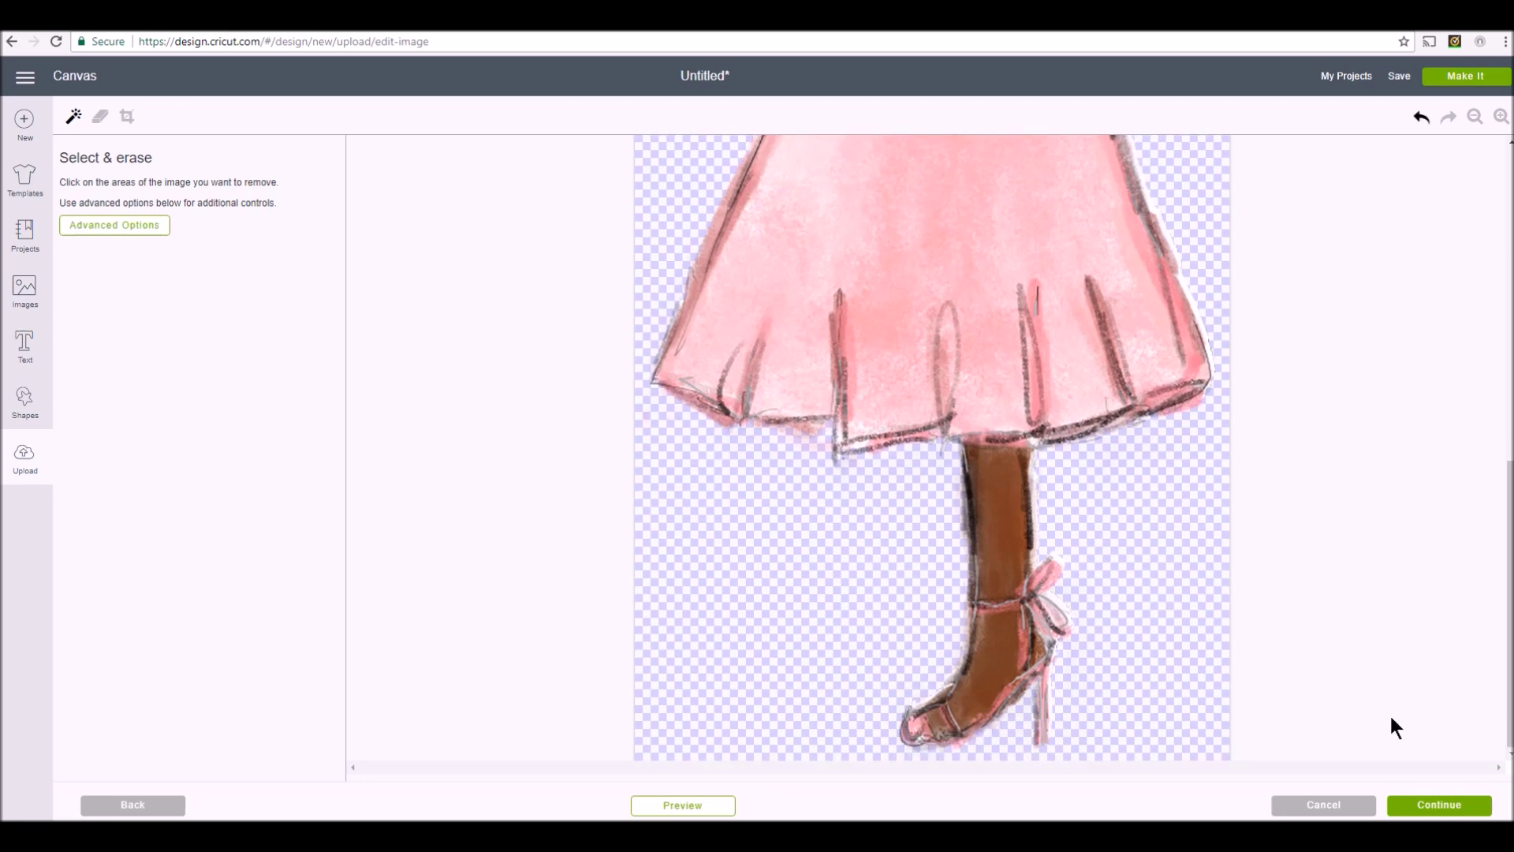
{"action": "scroll", "coordinate": [1428, 734], "scroll_direction": "up", "scroll_amount": 5}
{"action": "scroll", "coordinate": [1429, 739], "scroll_direction": "up", "scroll_amount": 3}
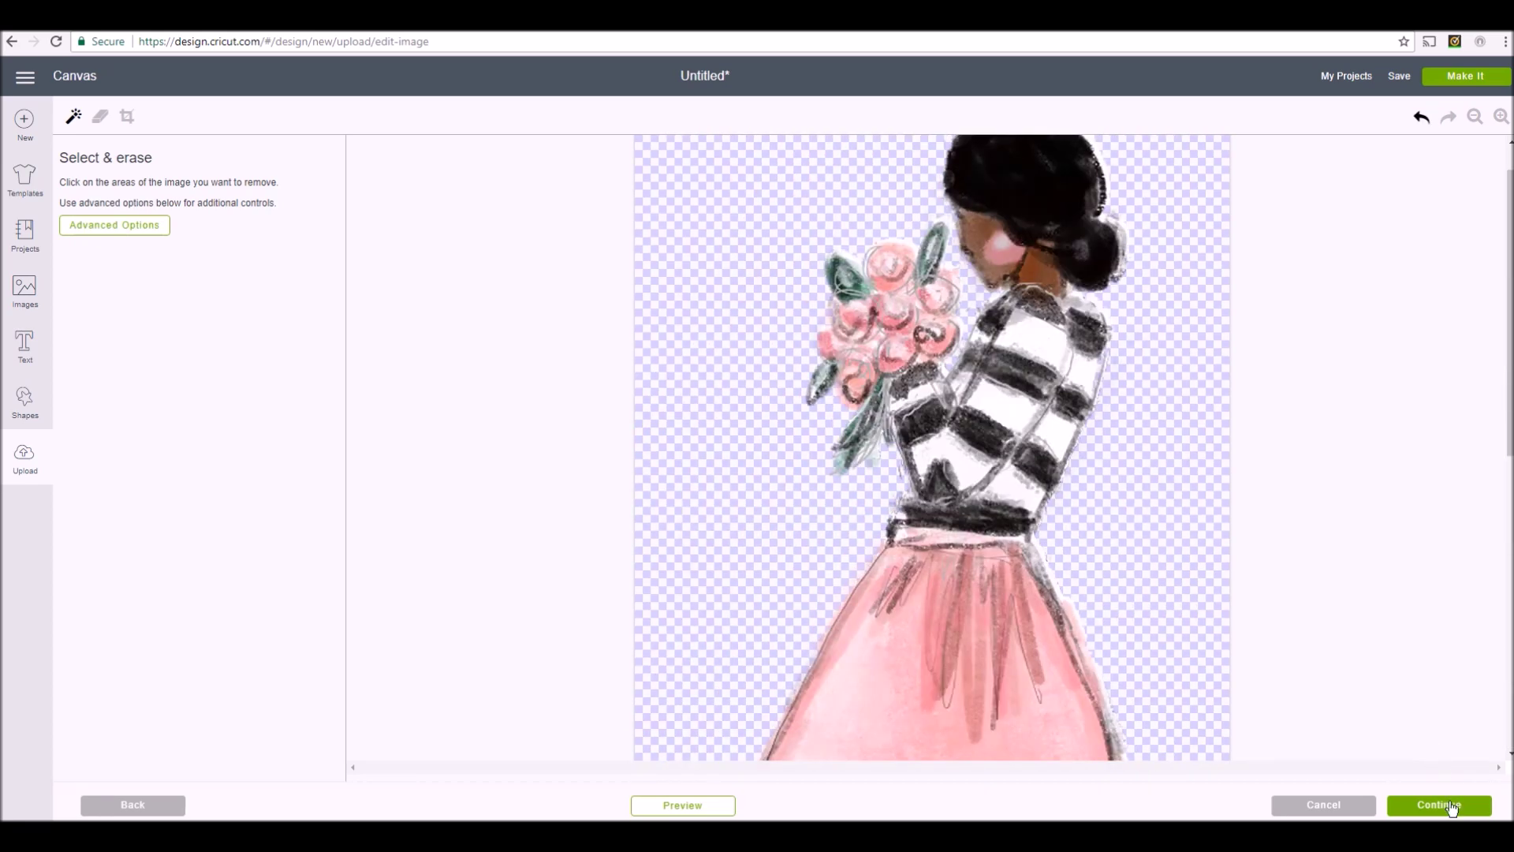
{"action": "left_click", "coordinate": [1453, 804]}
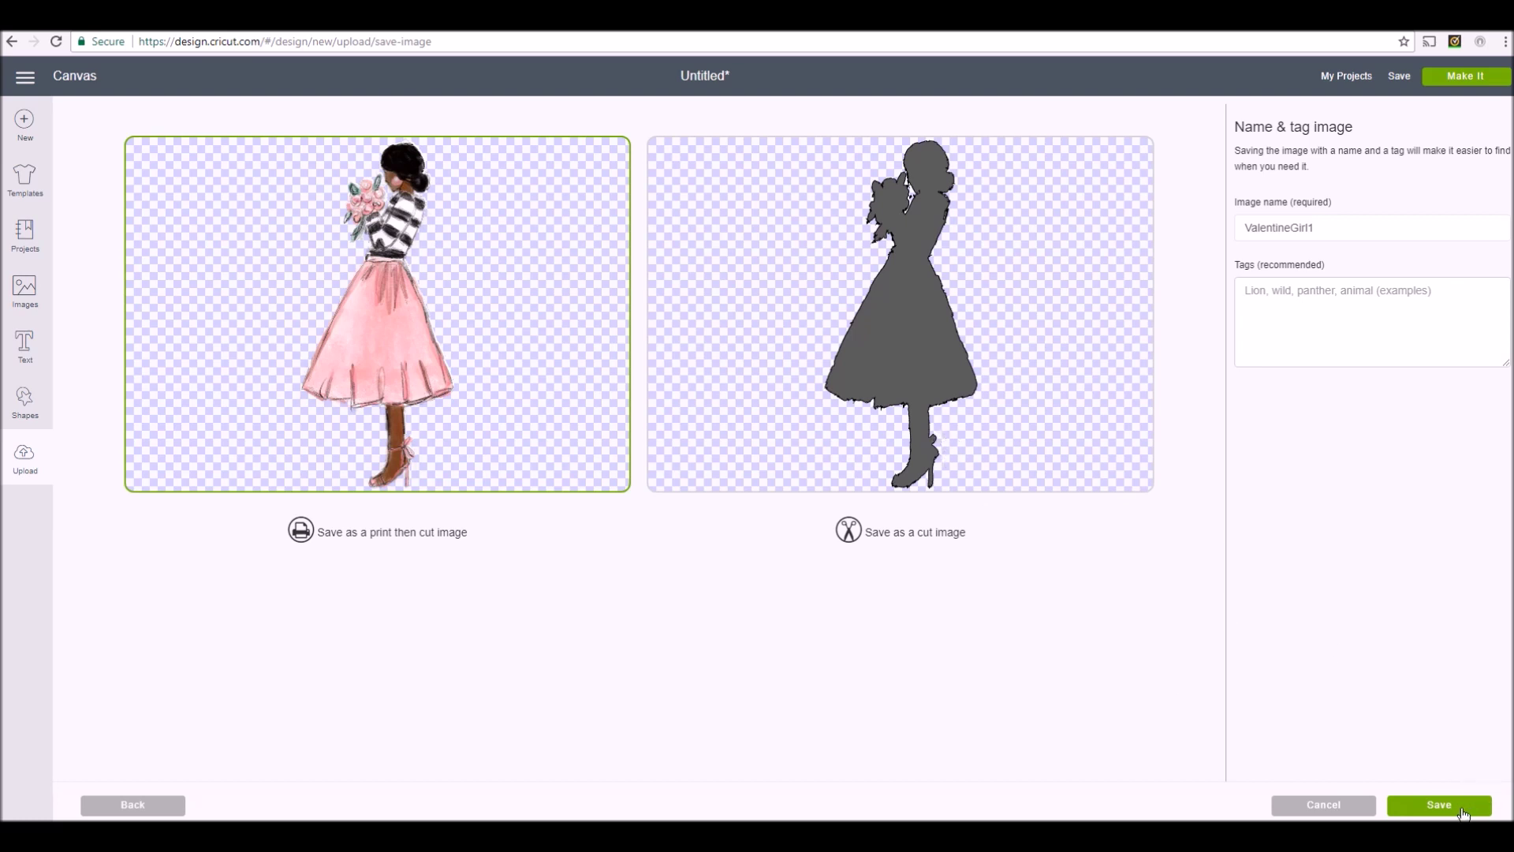
{"action": "left_click", "coordinate": [1274, 289]}
{"action": "type", "text": "TPS, Valentine, girl"}
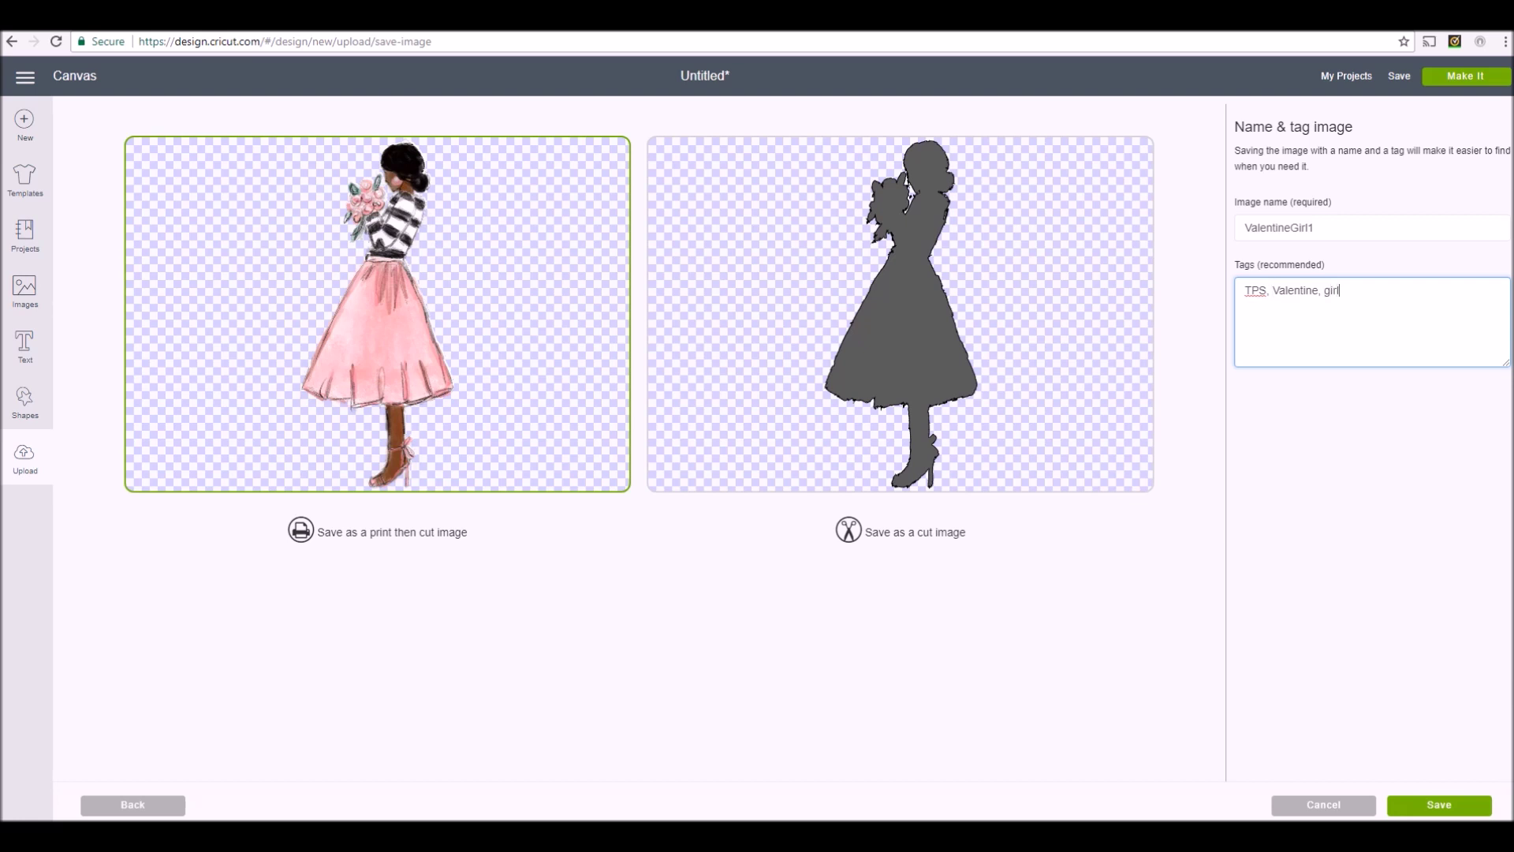
{"action": "left_click", "coordinate": [1457, 790]}
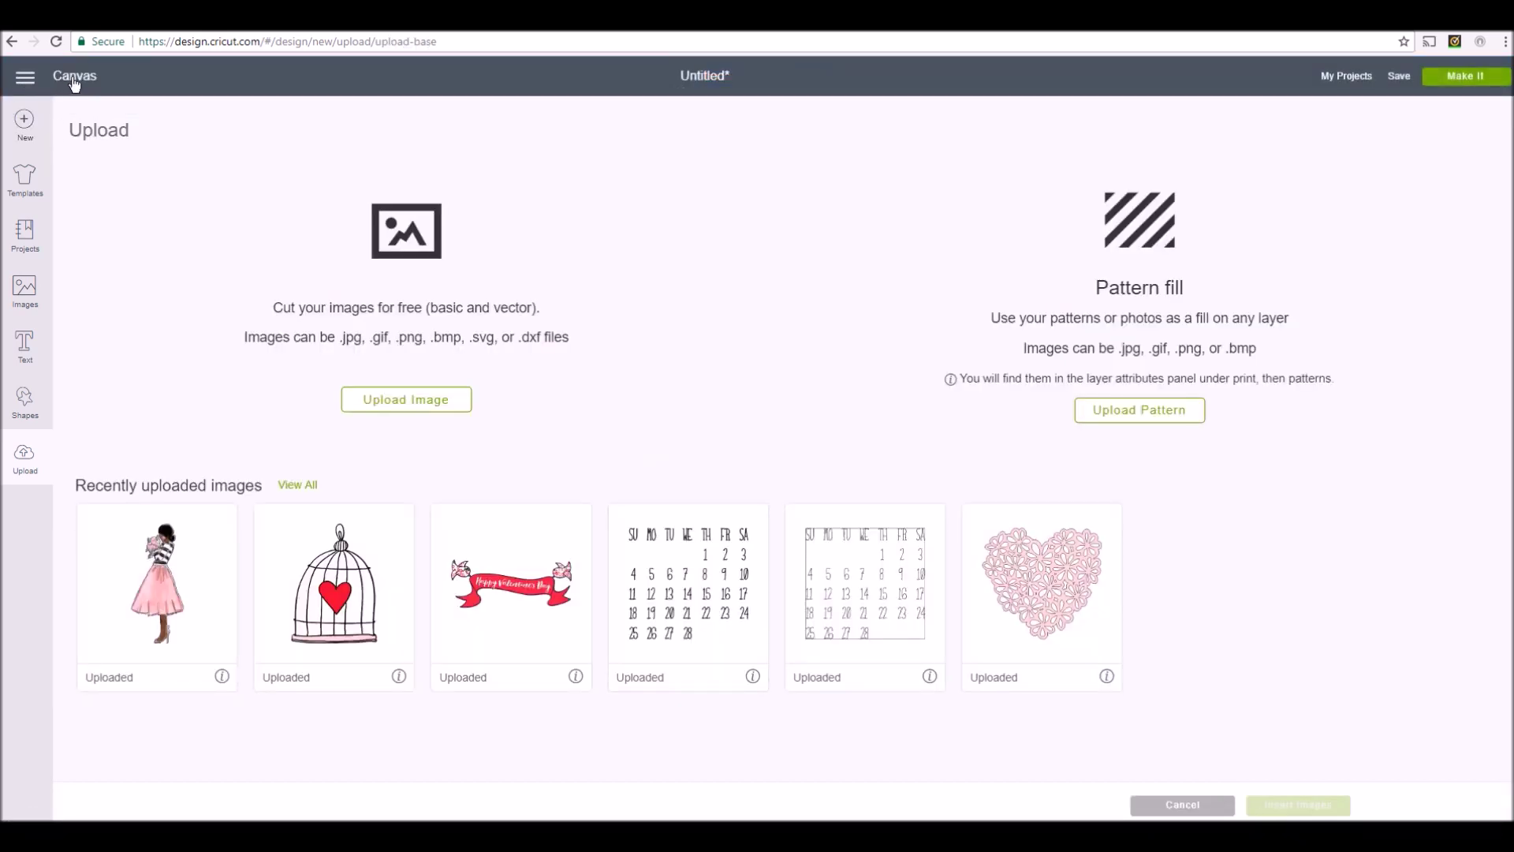
Filter the image library to uploaded images and insert the new girl, the birdcage and the Happy Valentine's Day banner into the canvas
{"action": "left_click", "coordinate": [74, 80]}
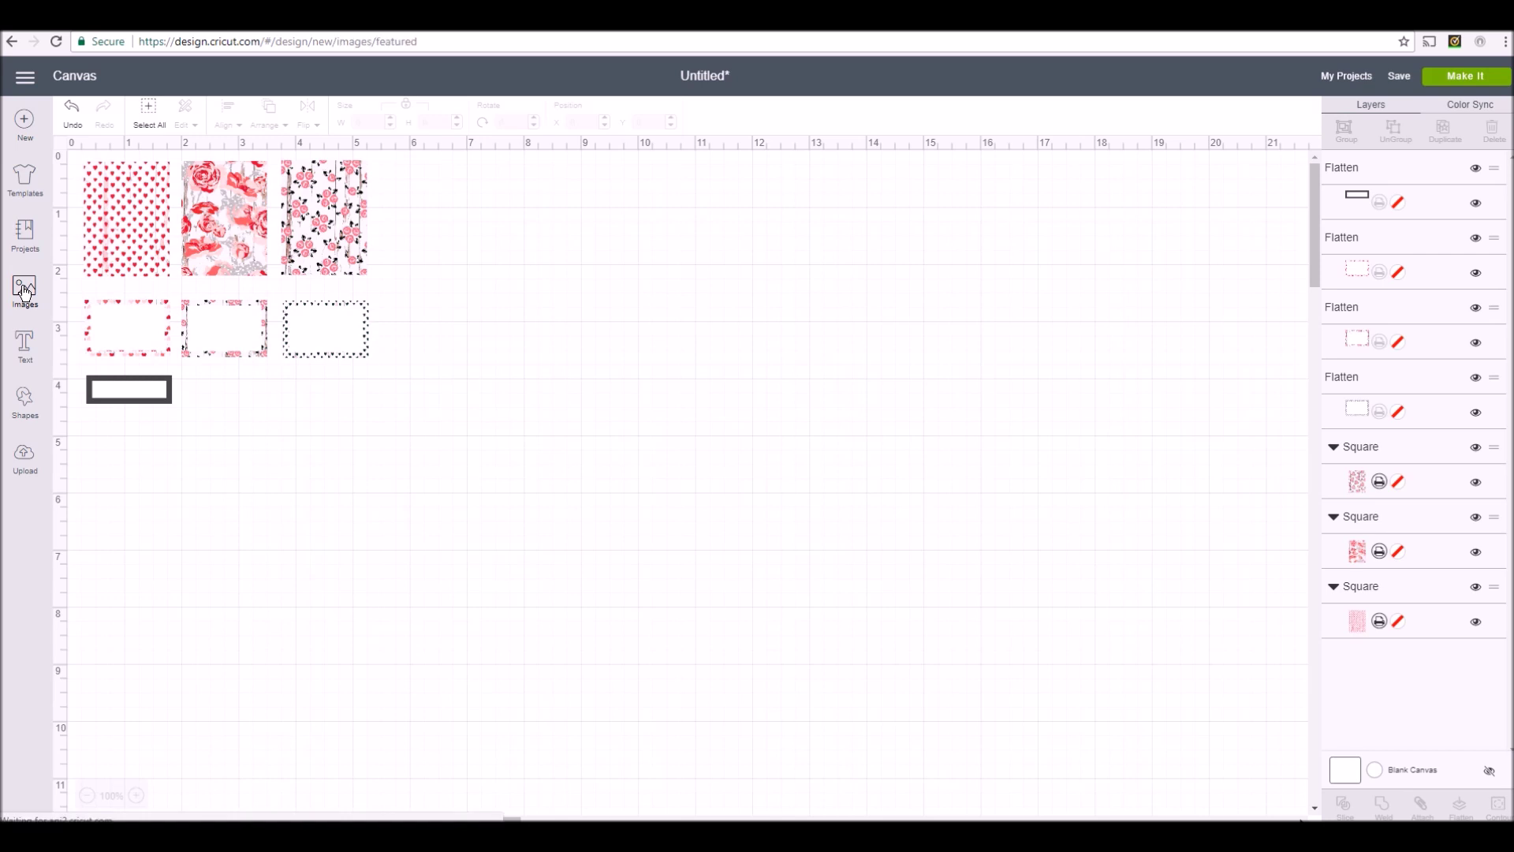
{"action": "left_click", "coordinate": [25, 292]}
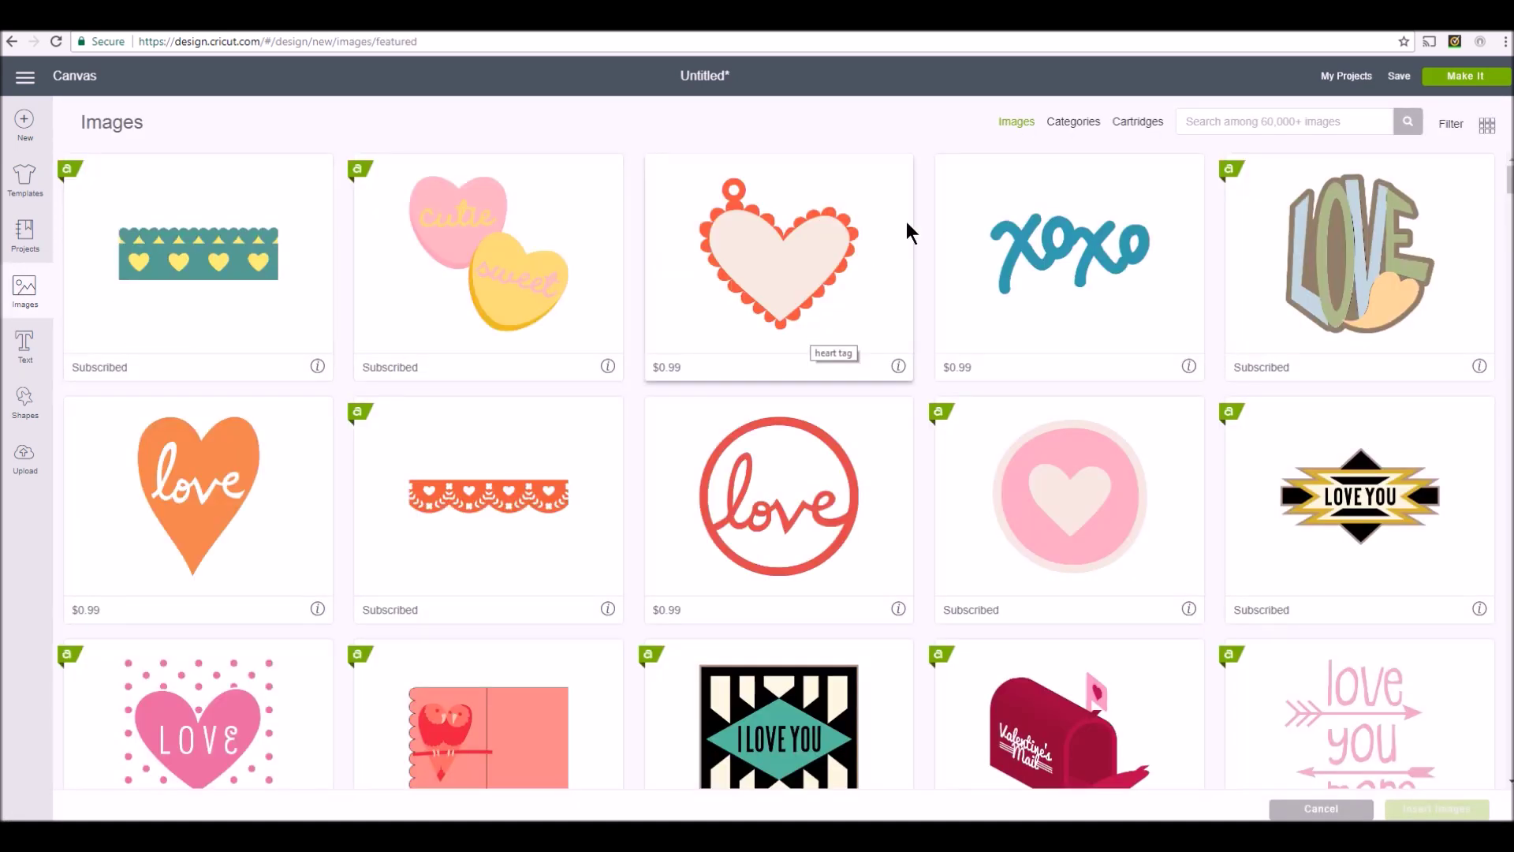
{"action": "left_click", "coordinate": [1450, 126]}
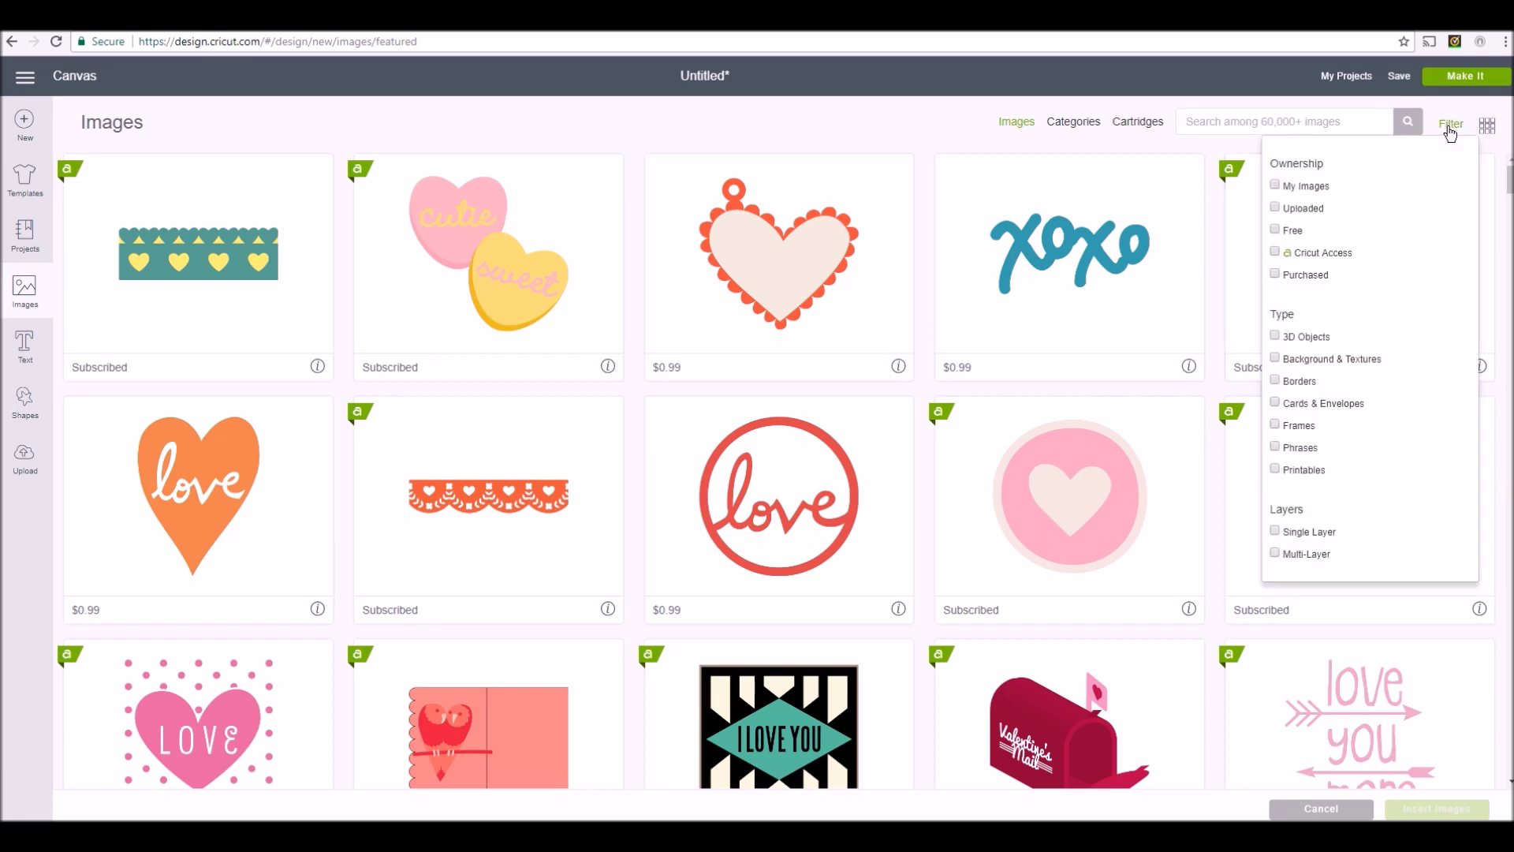
{"action": "left_click", "coordinate": [1274, 207]}
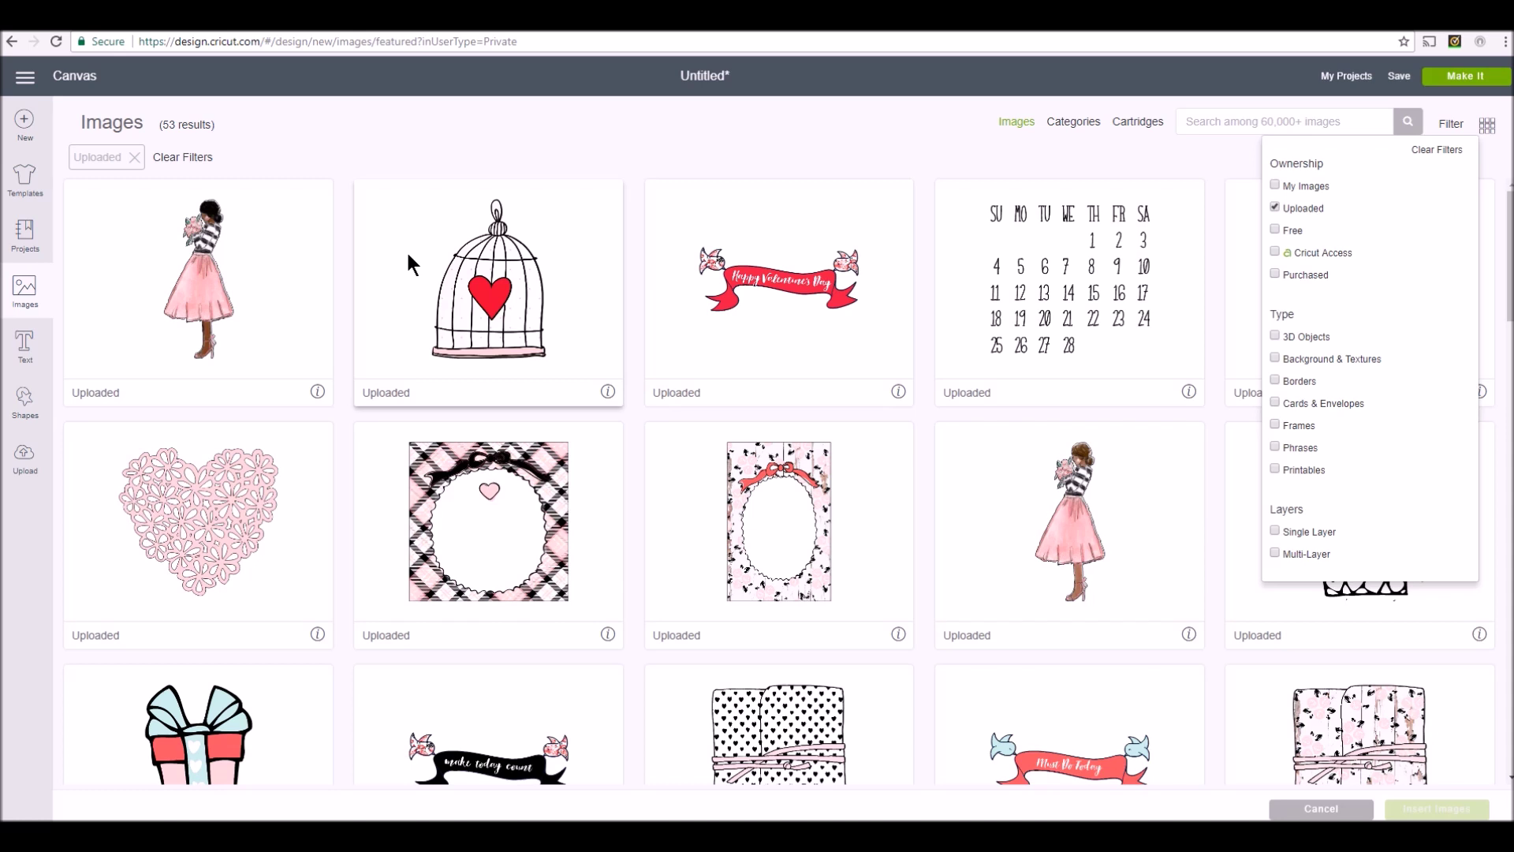
{"action": "left_click", "coordinate": [261, 254]}
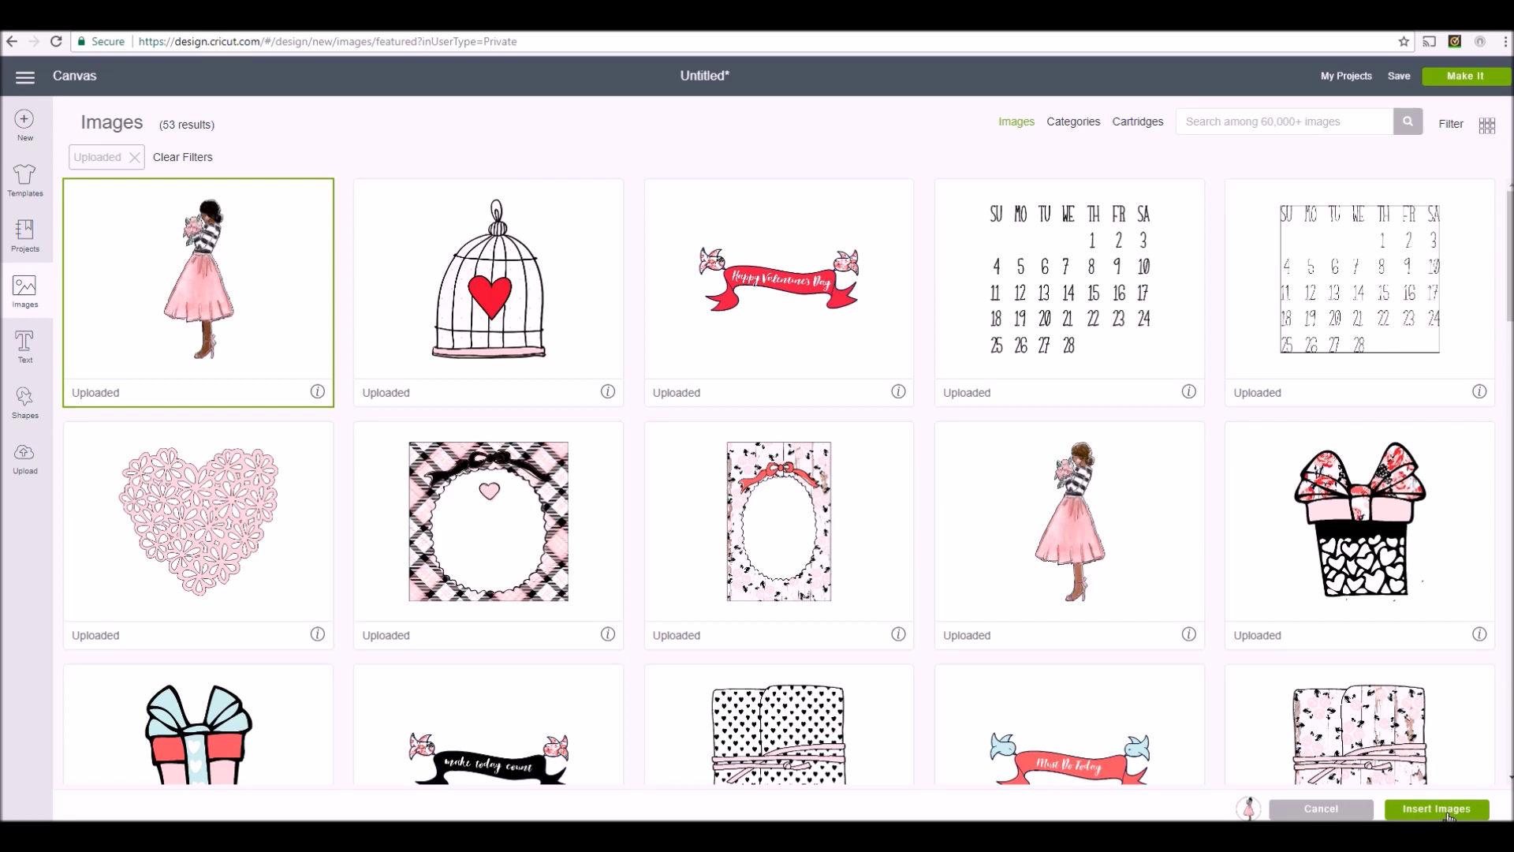
{"action": "left_click", "coordinate": [451, 297]}
{"action": "left_click", "coordinate": [749, 290]}
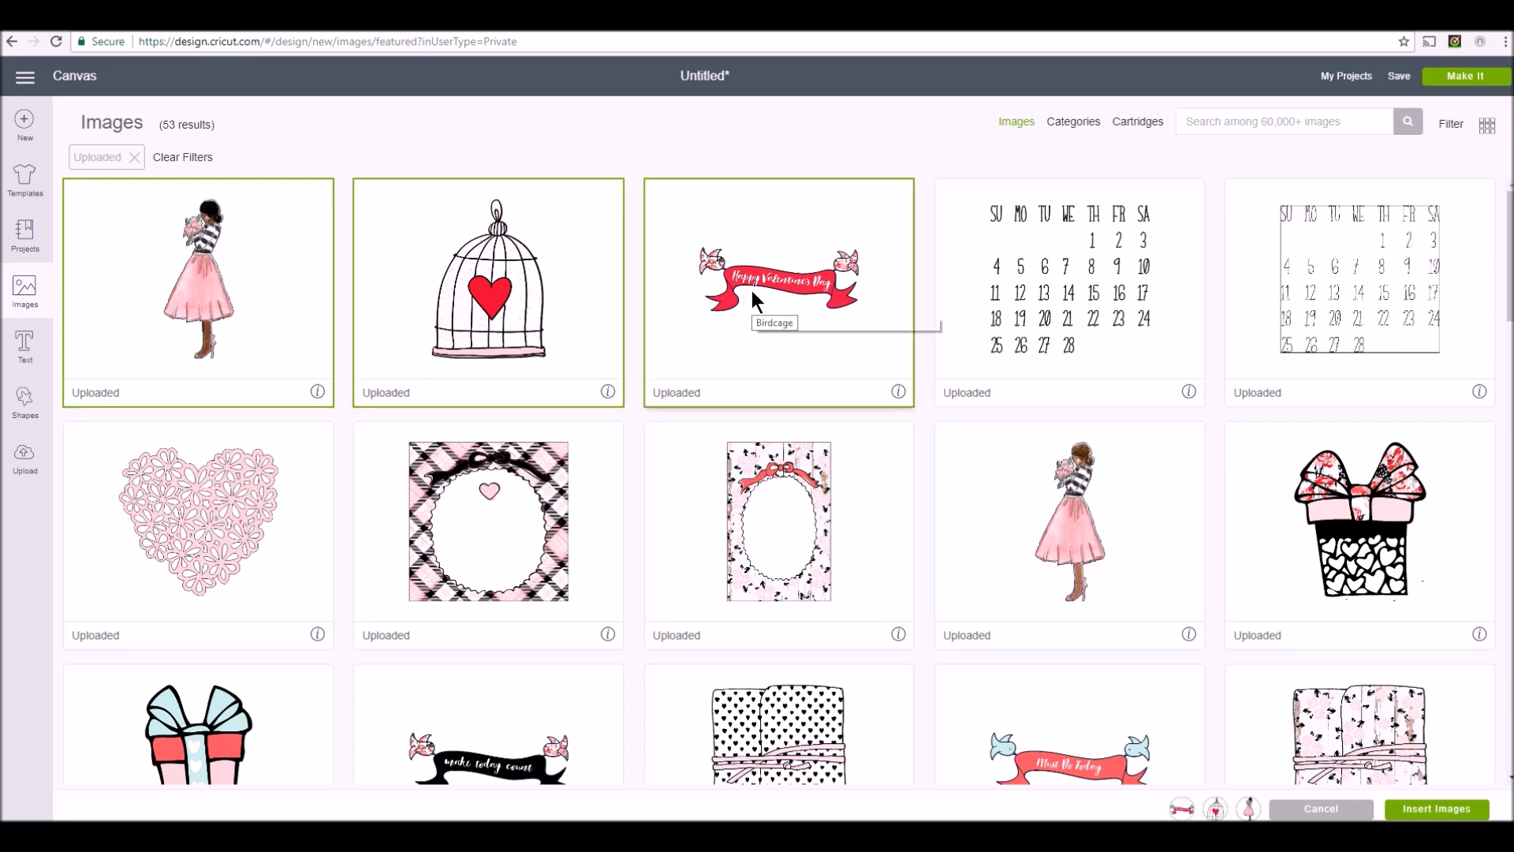
{"action": "left_click", "coordinate": [1436, 811]}
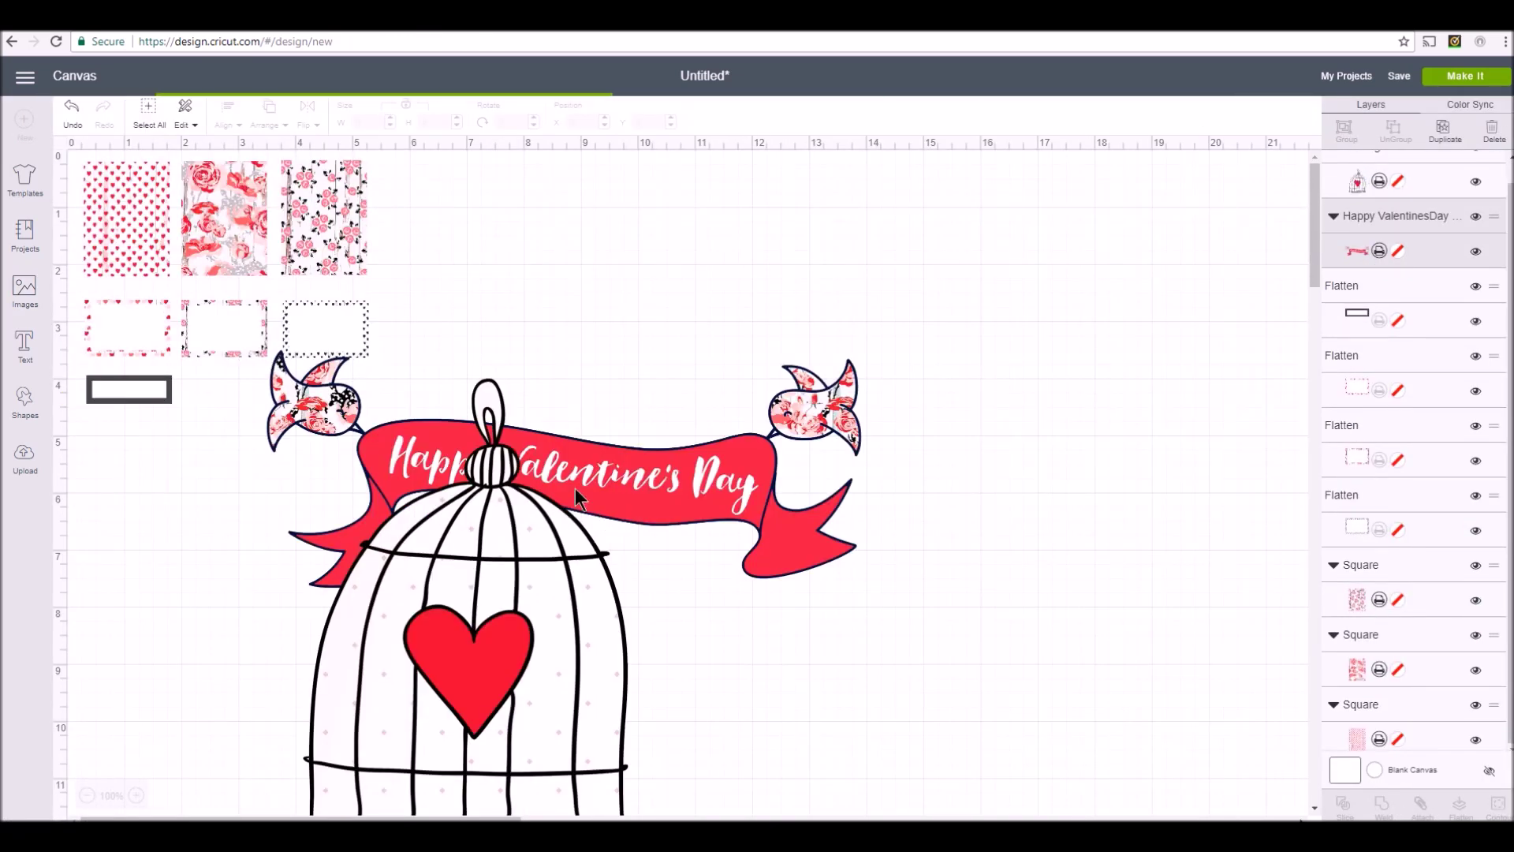
Separate the overlapping birdcage, banner and girl images by moving them over the empty part of the canvas
{"action": "left_click_drag", "start_coordinate": [618, 457], "coordinate": [1120, 325]}
{"action": "left_click_drag", "start_coordinate": [607, 475], "coordinate": [792, 343]}
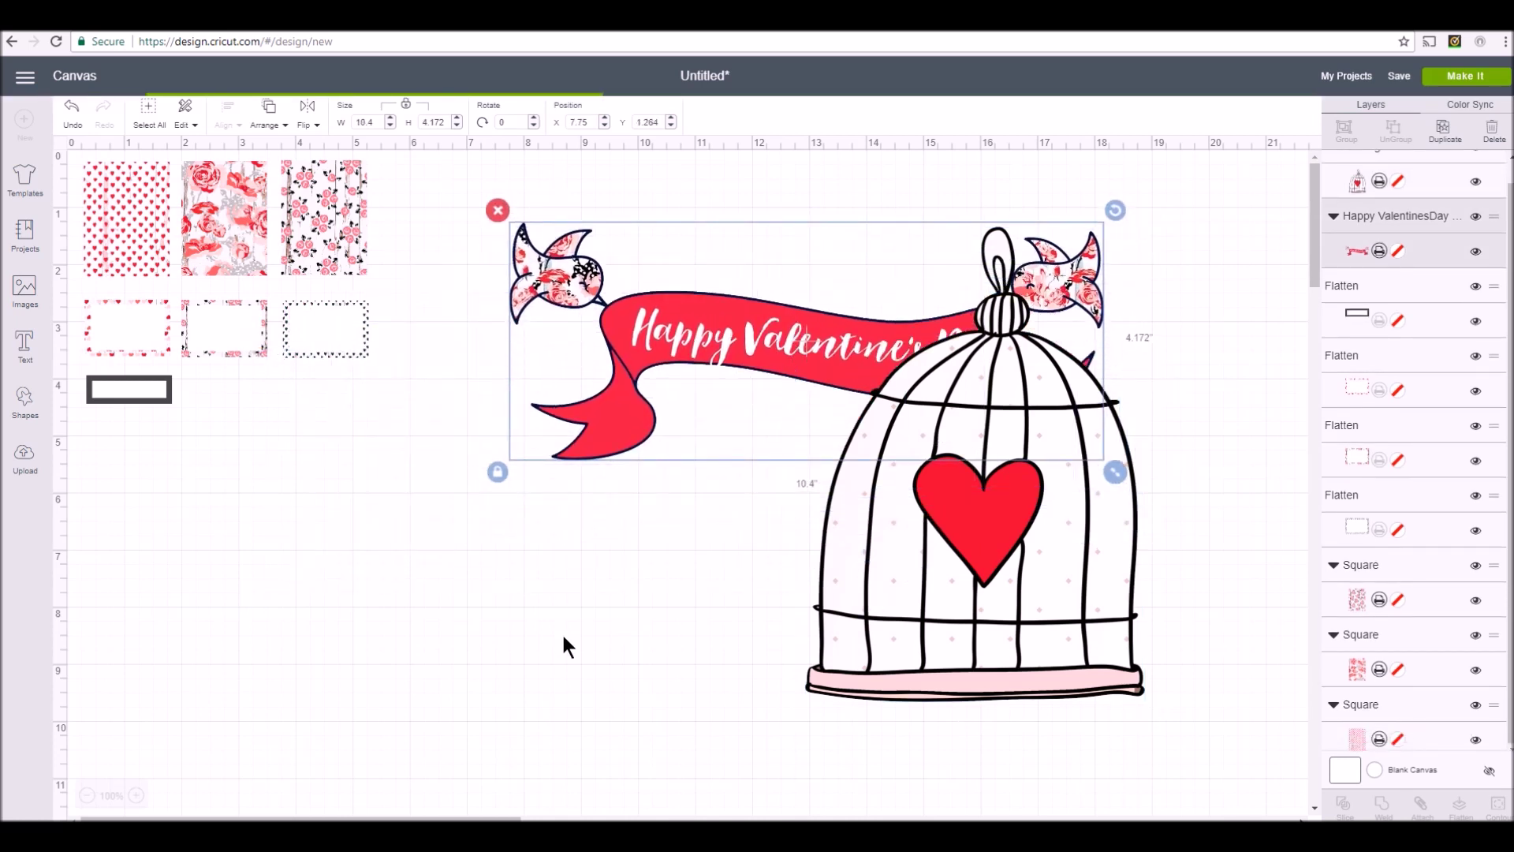
{"action": "left_click_drag", "start_coordinate": [455, 644], "coordinate": [517, 488]}
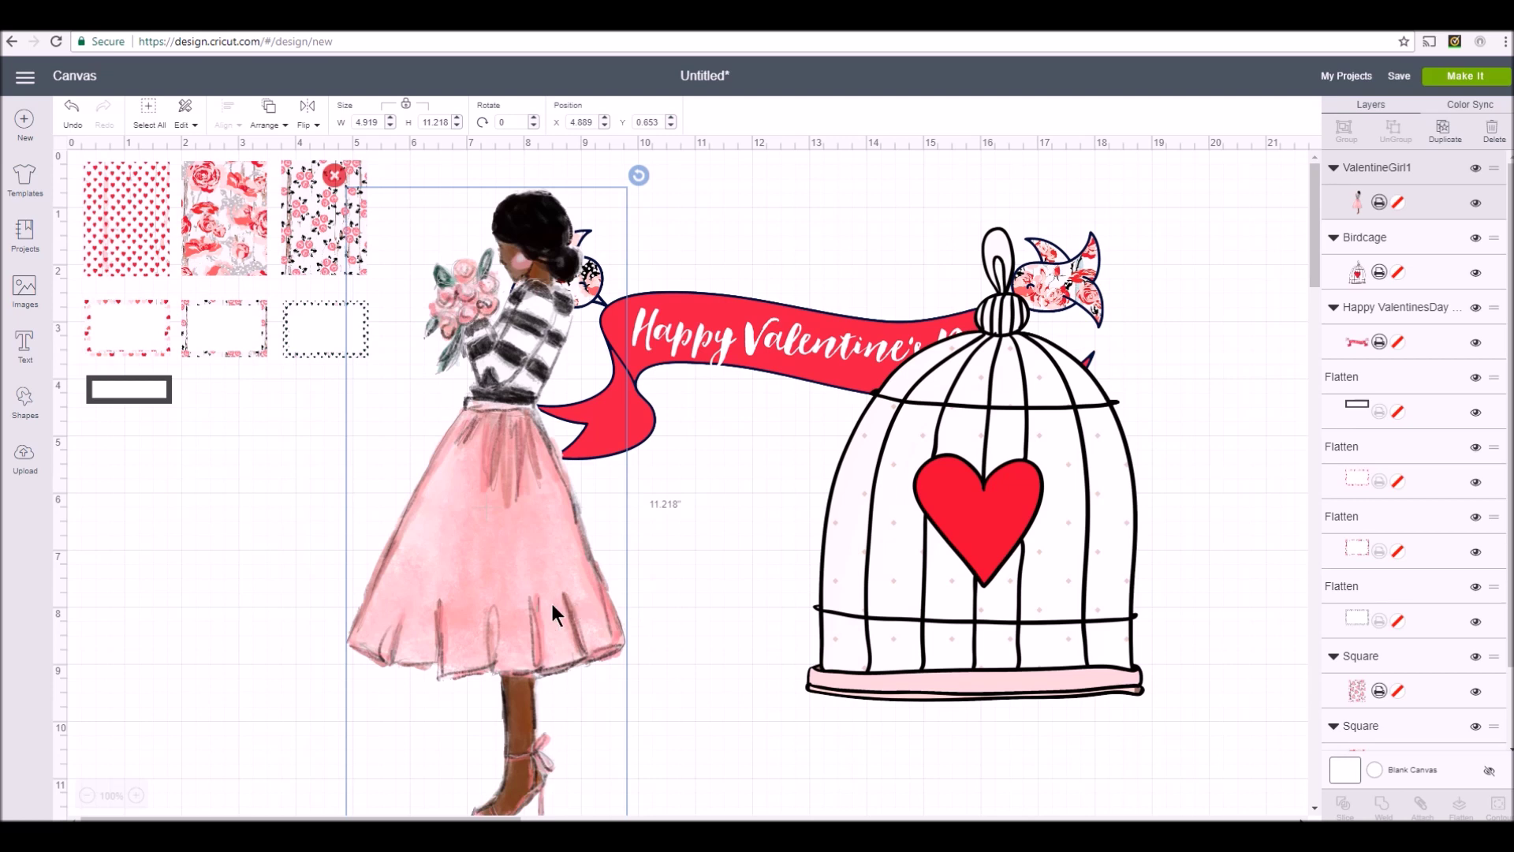
Shrink the girl to about 0.66 by 1.5 inches and place her on the right half of the red heart rectangle
{"action": "scroll", "coordinate": [725, 613], "scroll_direction": "down", "scroll_amount": 2}
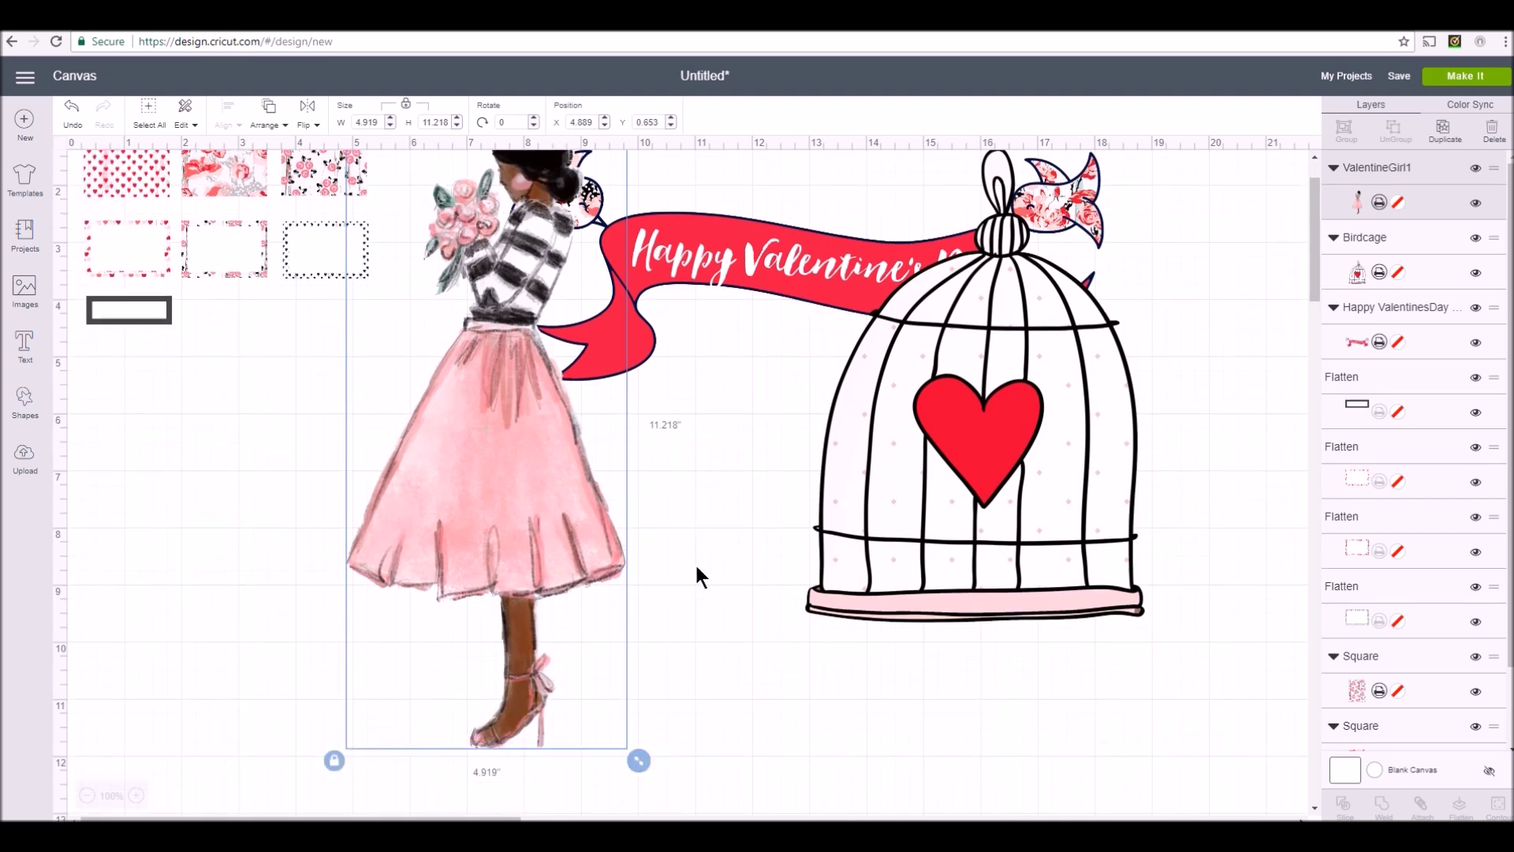
{"action": "scroll", "coordinate": [698, 572], "scroll_direction": "up", "scroll_amount": 2}
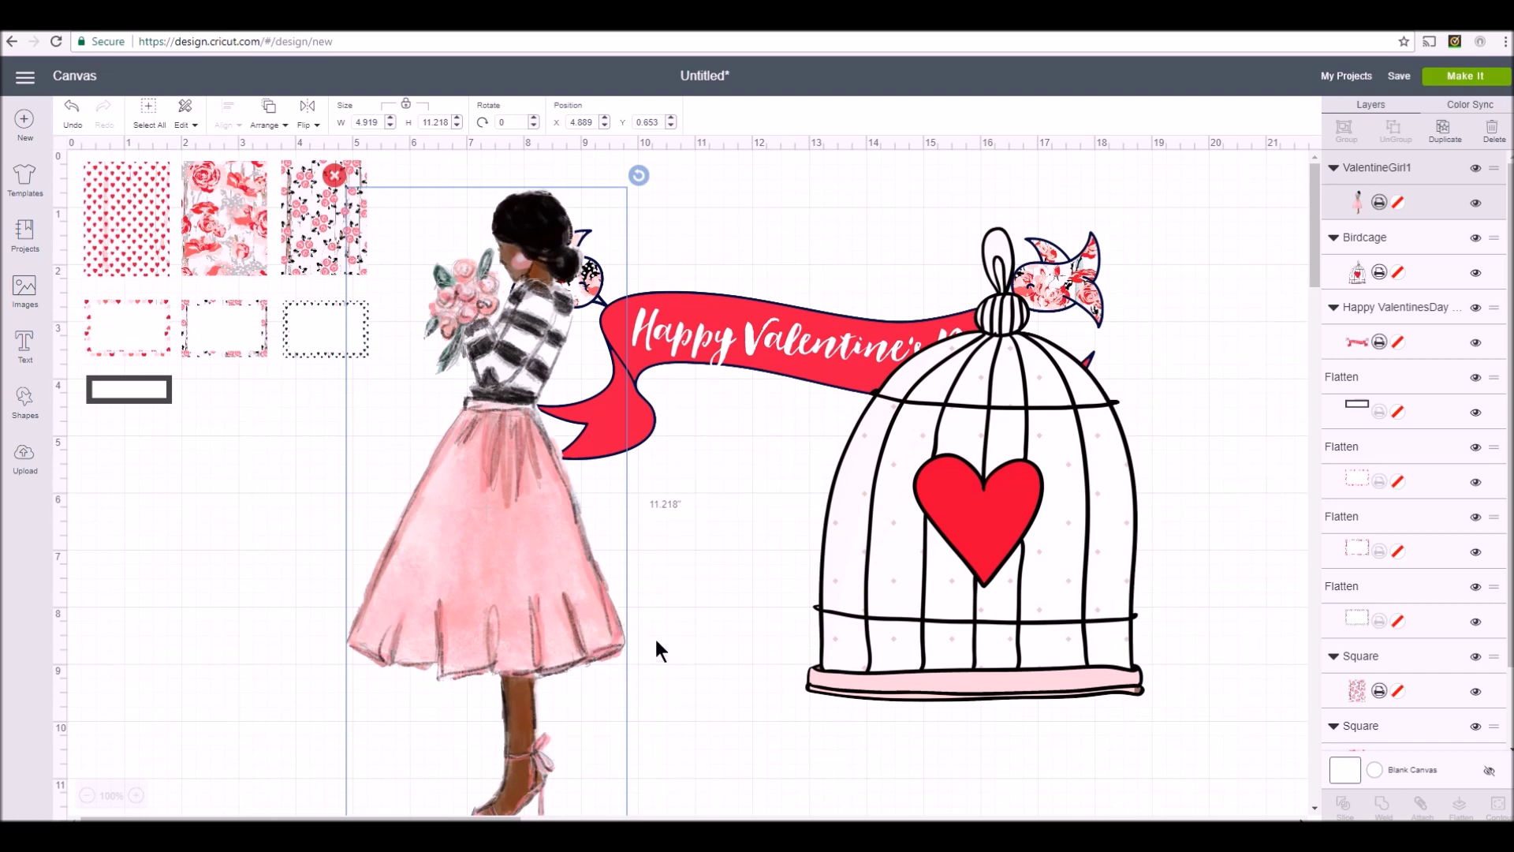
{"action": "scroll", "coordinate": [682, 639], "scroll_direction": "down", "scroll_amount": 2}
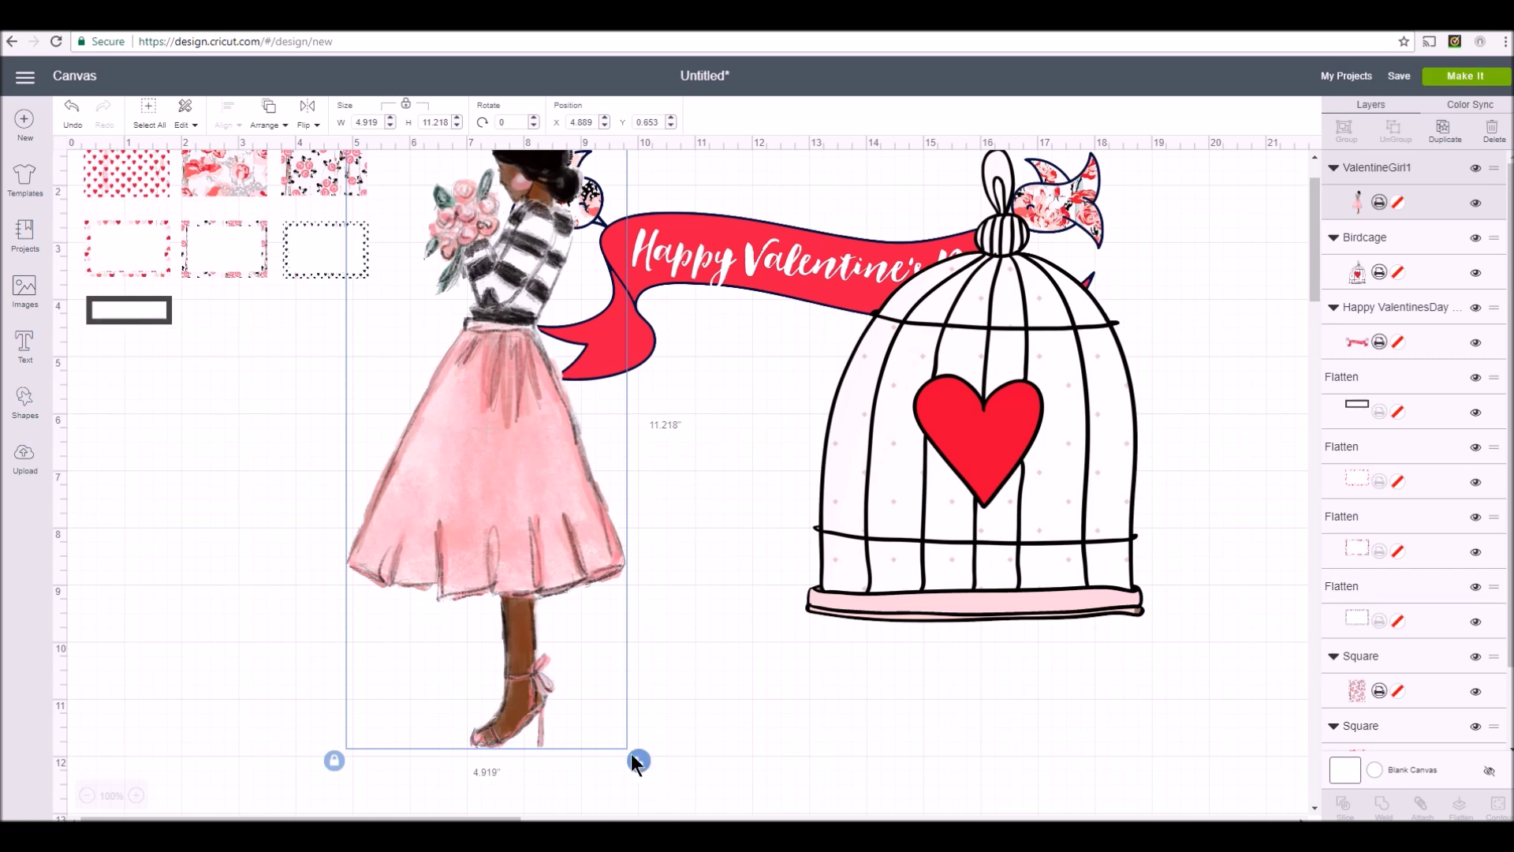
{"action": "left_click_drag", "start_coordinate": [646, 762], "coordinate": [477, 381]}
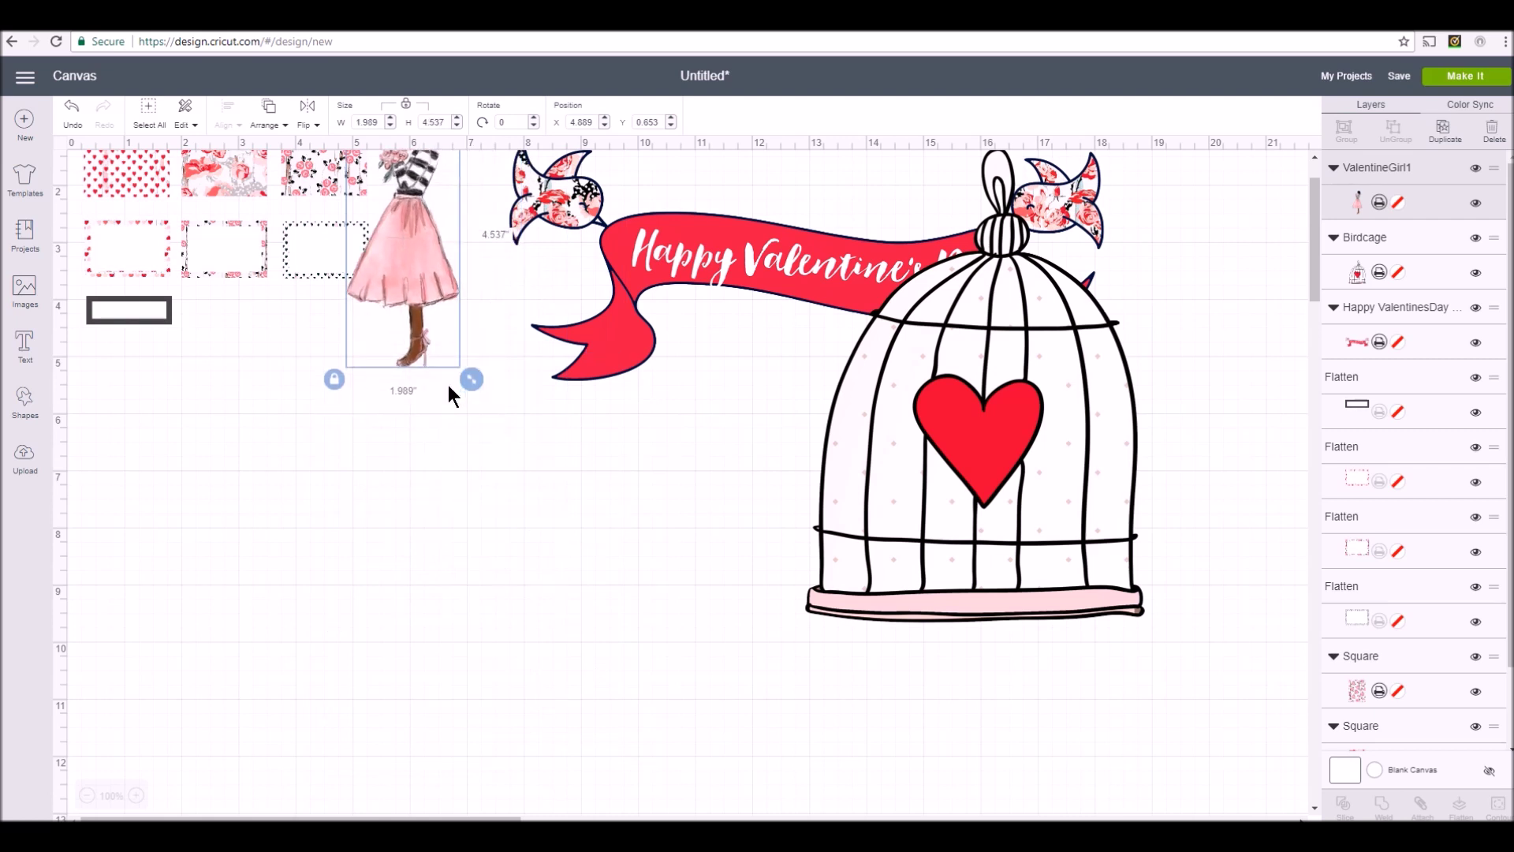
{"action": "scroll", "coordinate": [498, 544], "scroll_direction": "up", "scroll_amount": 2}
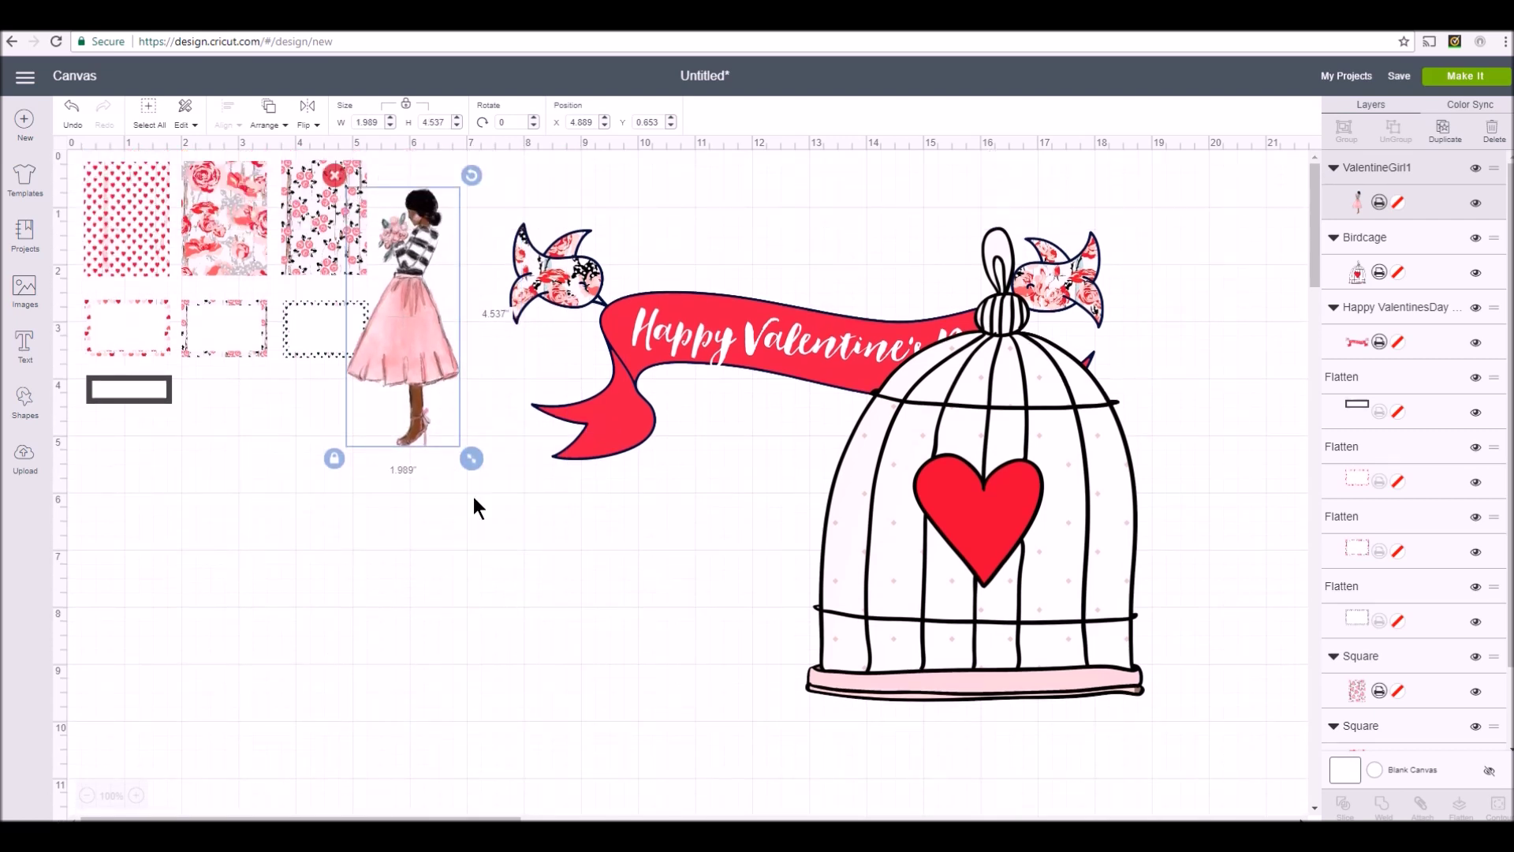
{"action": "left_click_drag", "start_coordinate": [472, 460], "coordinate": [130, 230]}
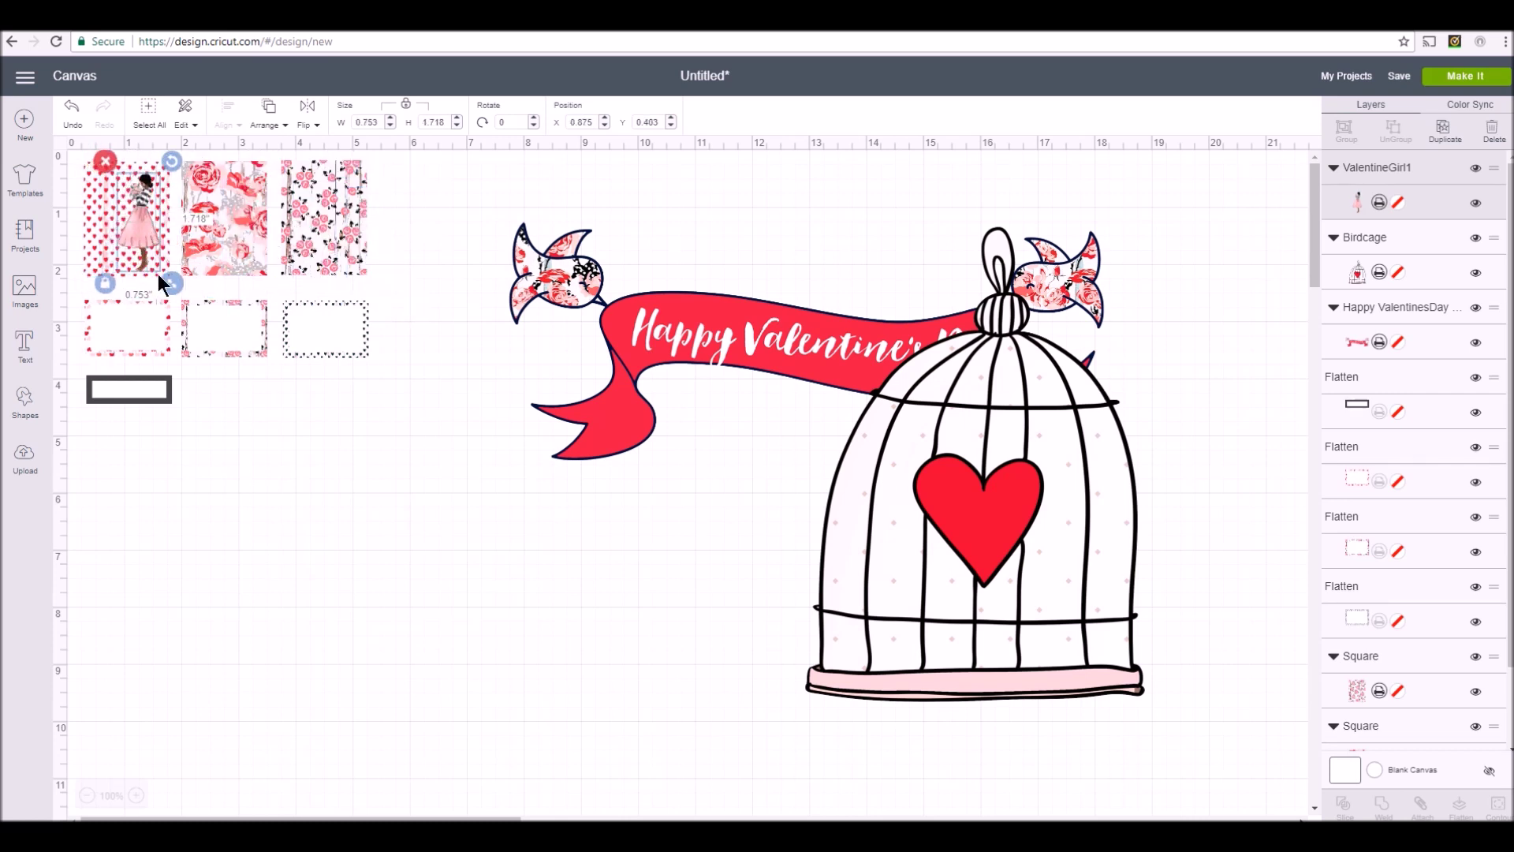
{"action": "left_click_drag", "start_coordinate": [172, 281], "coordinate": [159, 263]}
{"action": "left_click_drag", "start_coordinate": [136, 211], "coordinate": [138, 221]}
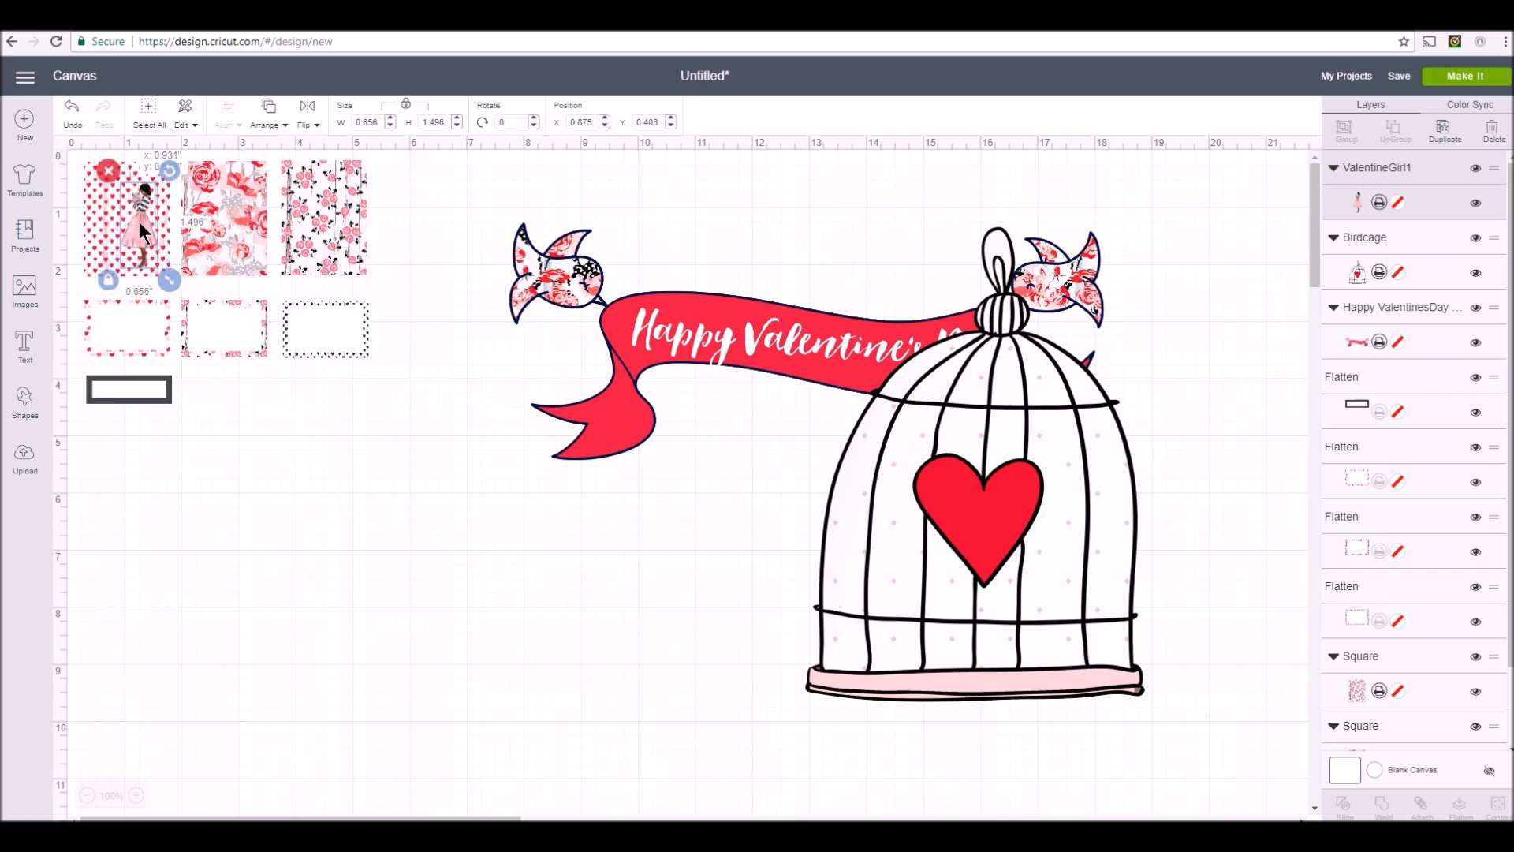
{"action": "left_click", "coordinate": [362, 504]}
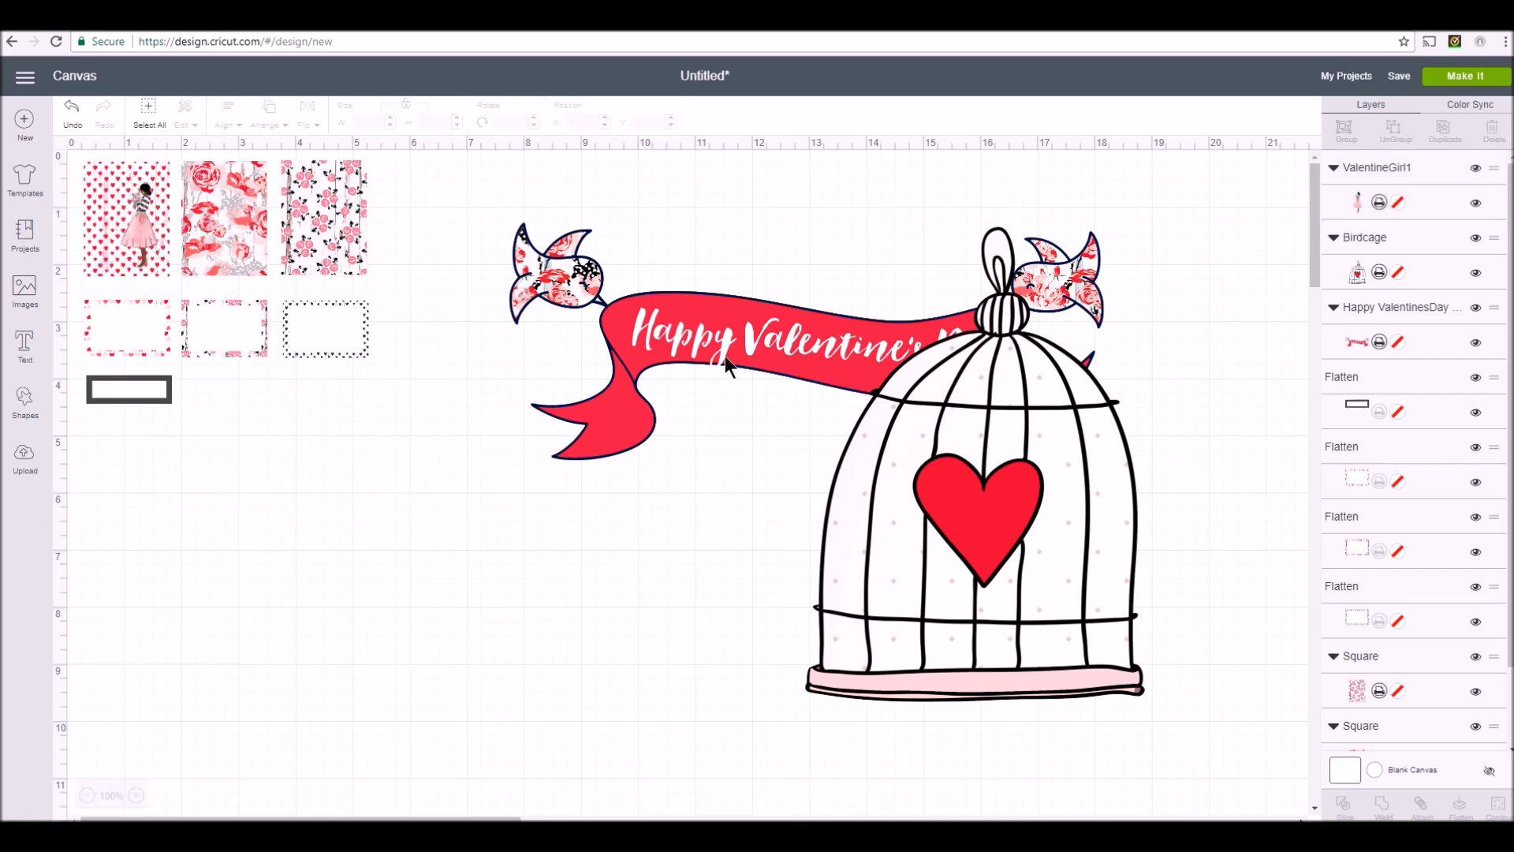
Shrink the birdcage to about 0.32 by 0.45 inch in the black dotted frame's lower-left corner and rotate it about 10.6 degrees
{"action": "left_click", "coordinate": [996, 446]}
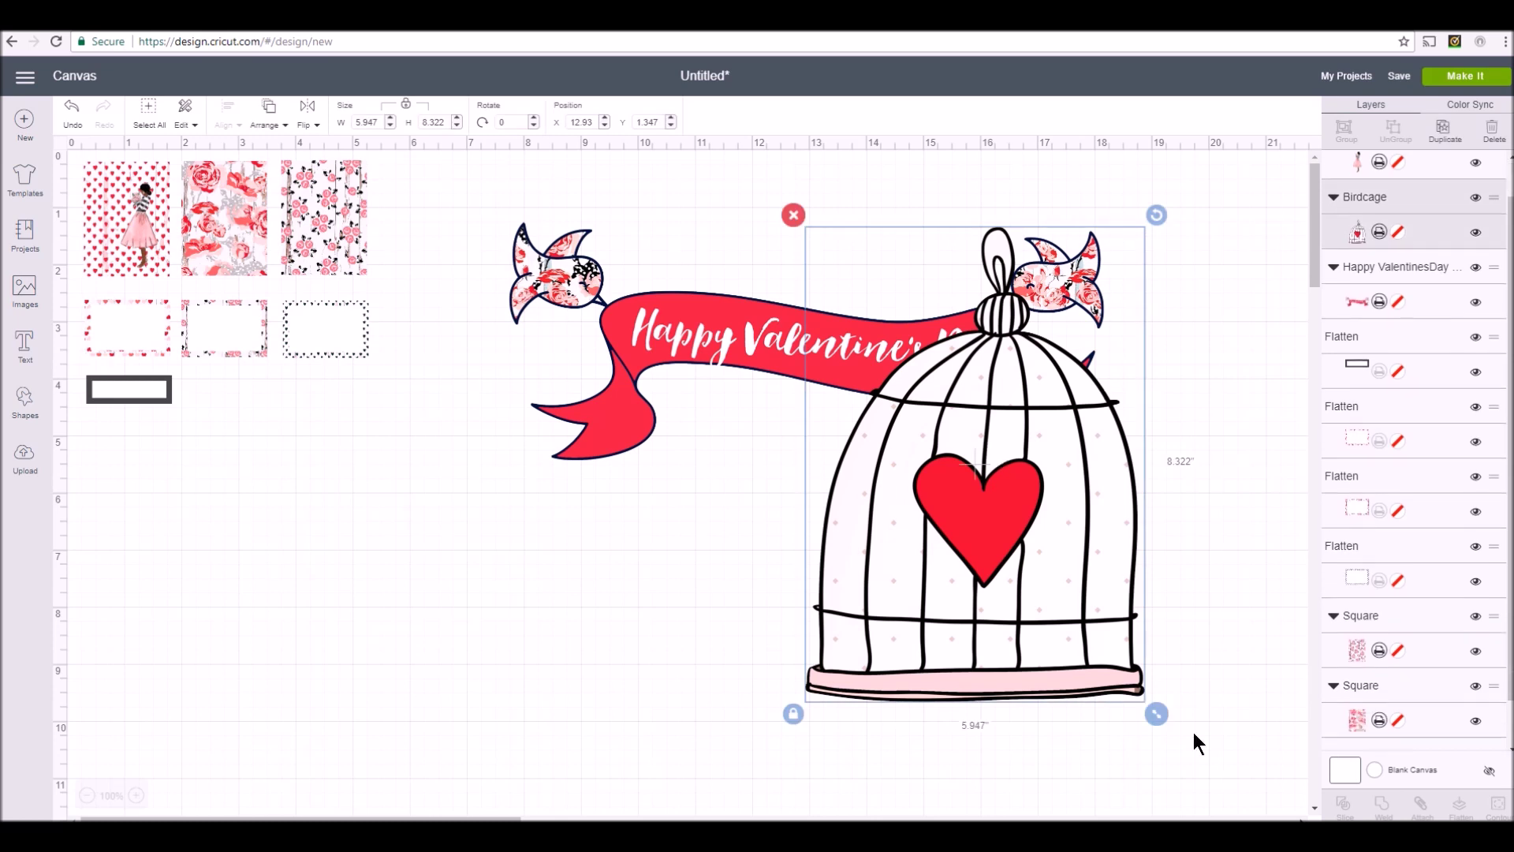
{"action": "left_click_drag", "start_coordinate": [1163, 712], "coordinate": [300, 337]}
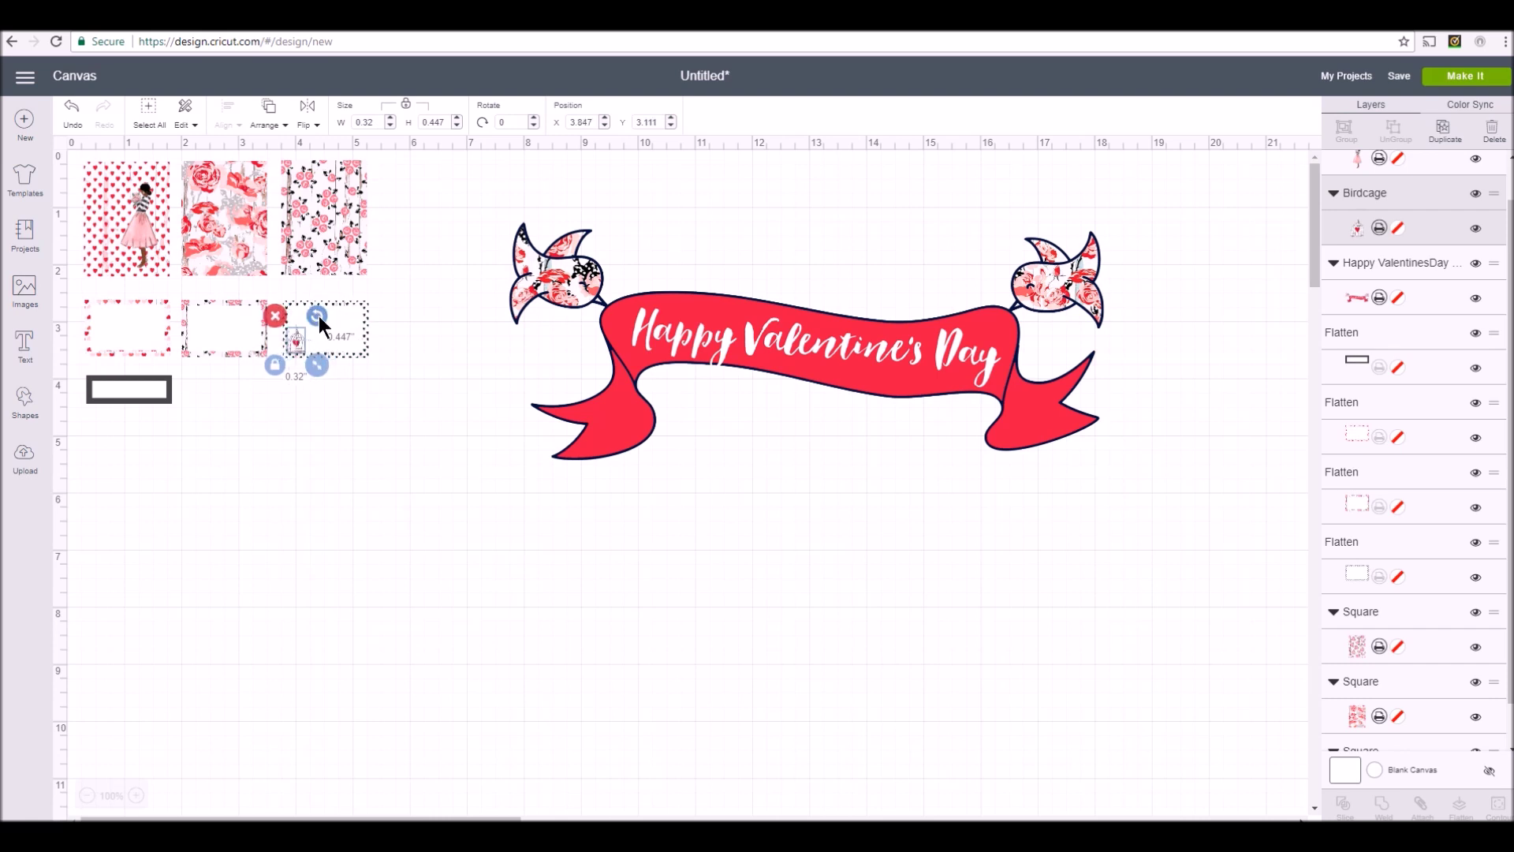
{"action": "mouse_move", "coordinate": [319, 317]}
{"action": "left_mouse_down"}
{"action": "mouse_move", "coordinate": [307, 310]}
{"action": "mouse_move", "coordinate": [326, 327]}
{"action": "left_mouse_up"}
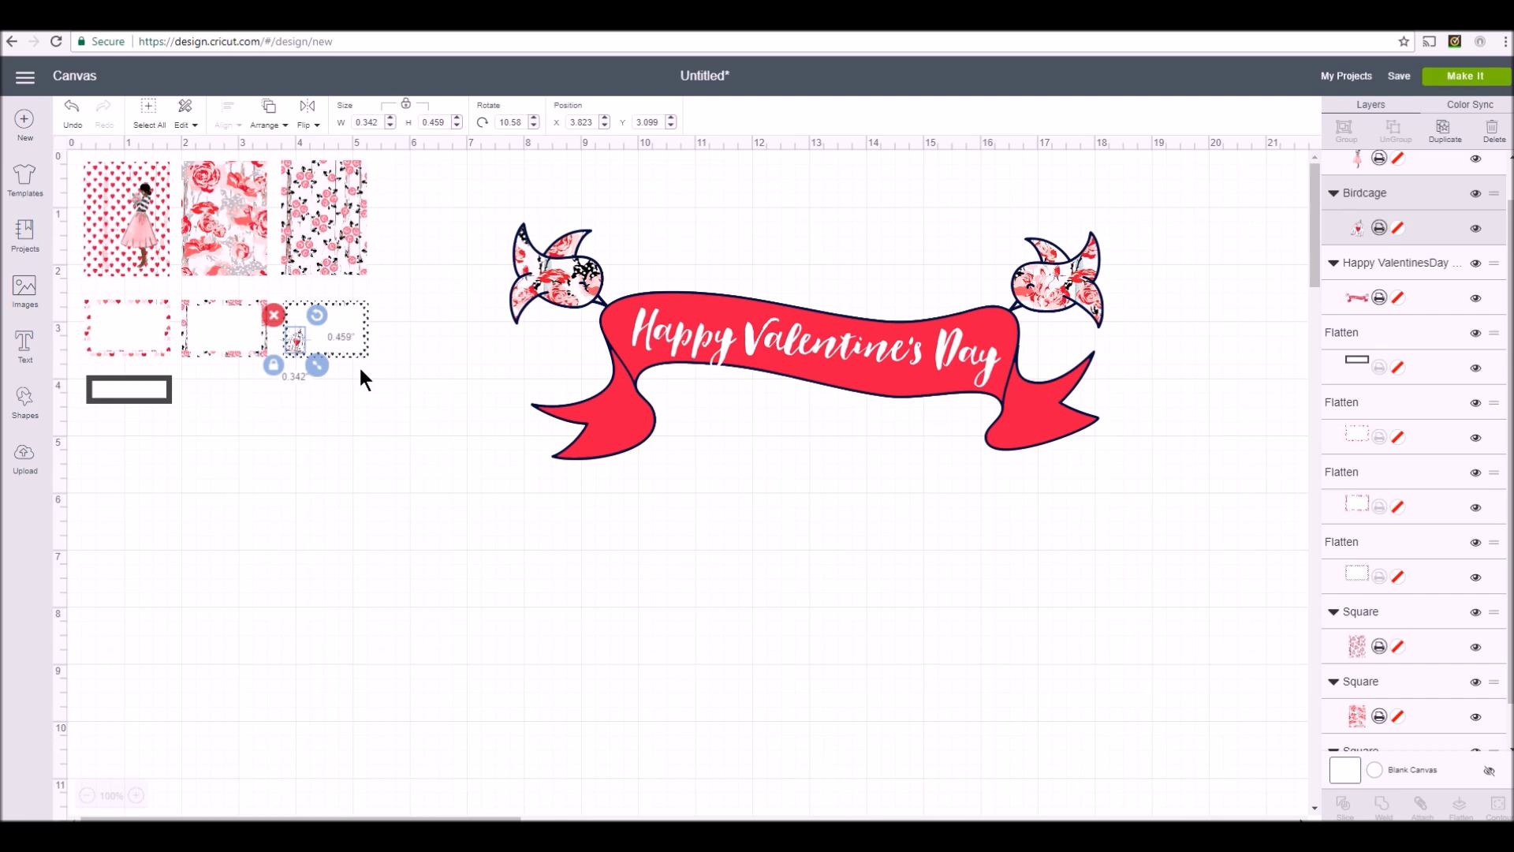
{"action": "left_click", "coordinate": [402, 395]}
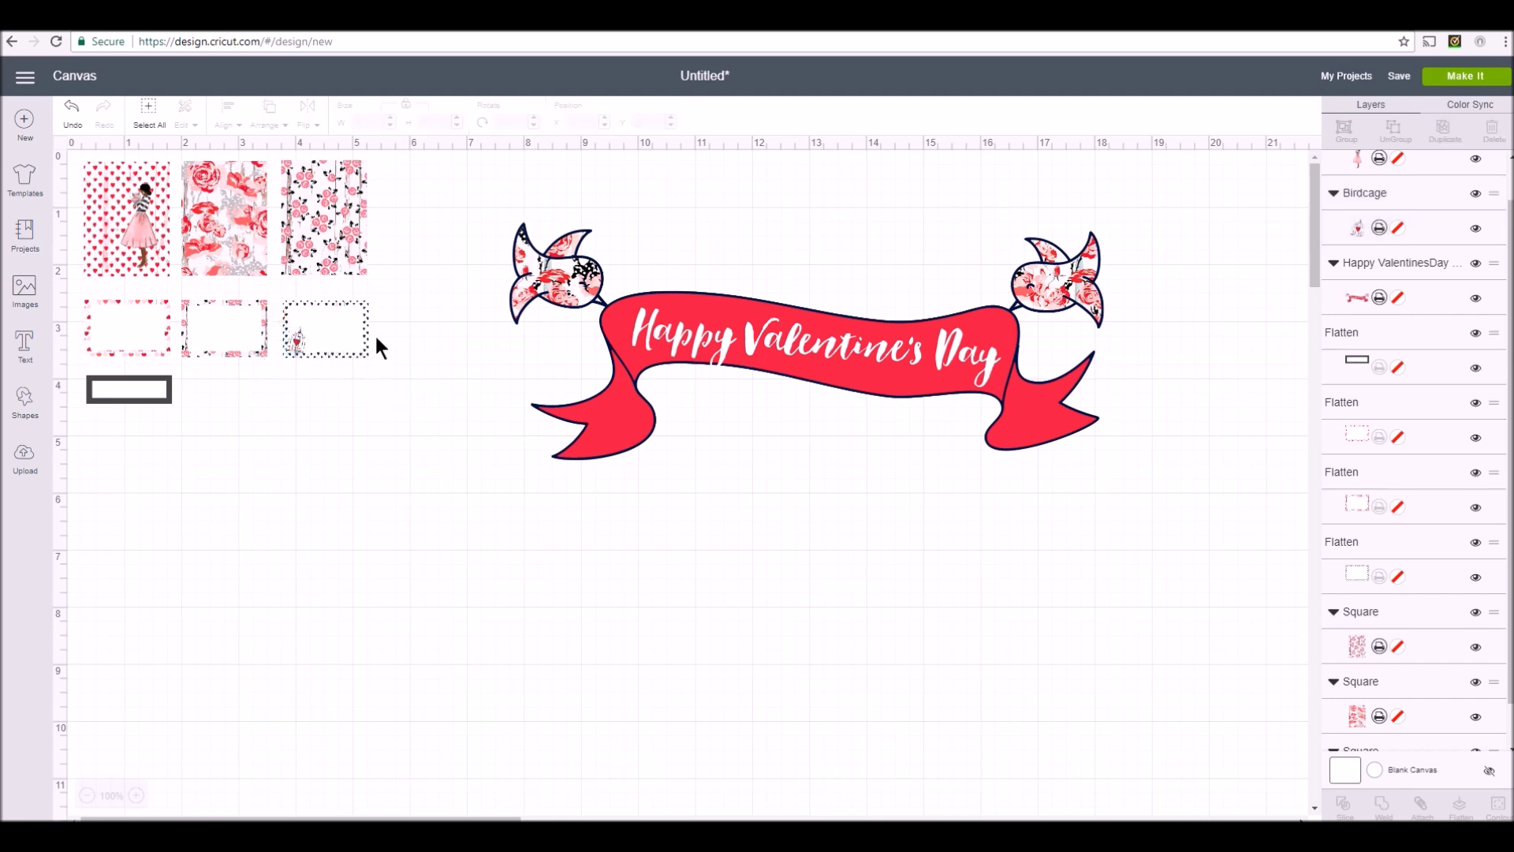
Shrink the Happy Valentine's Day banner to fit inside the middle rose frame and place it near the frame's upper edge
{"action": "left_click", "coordinate": [746, 339]}
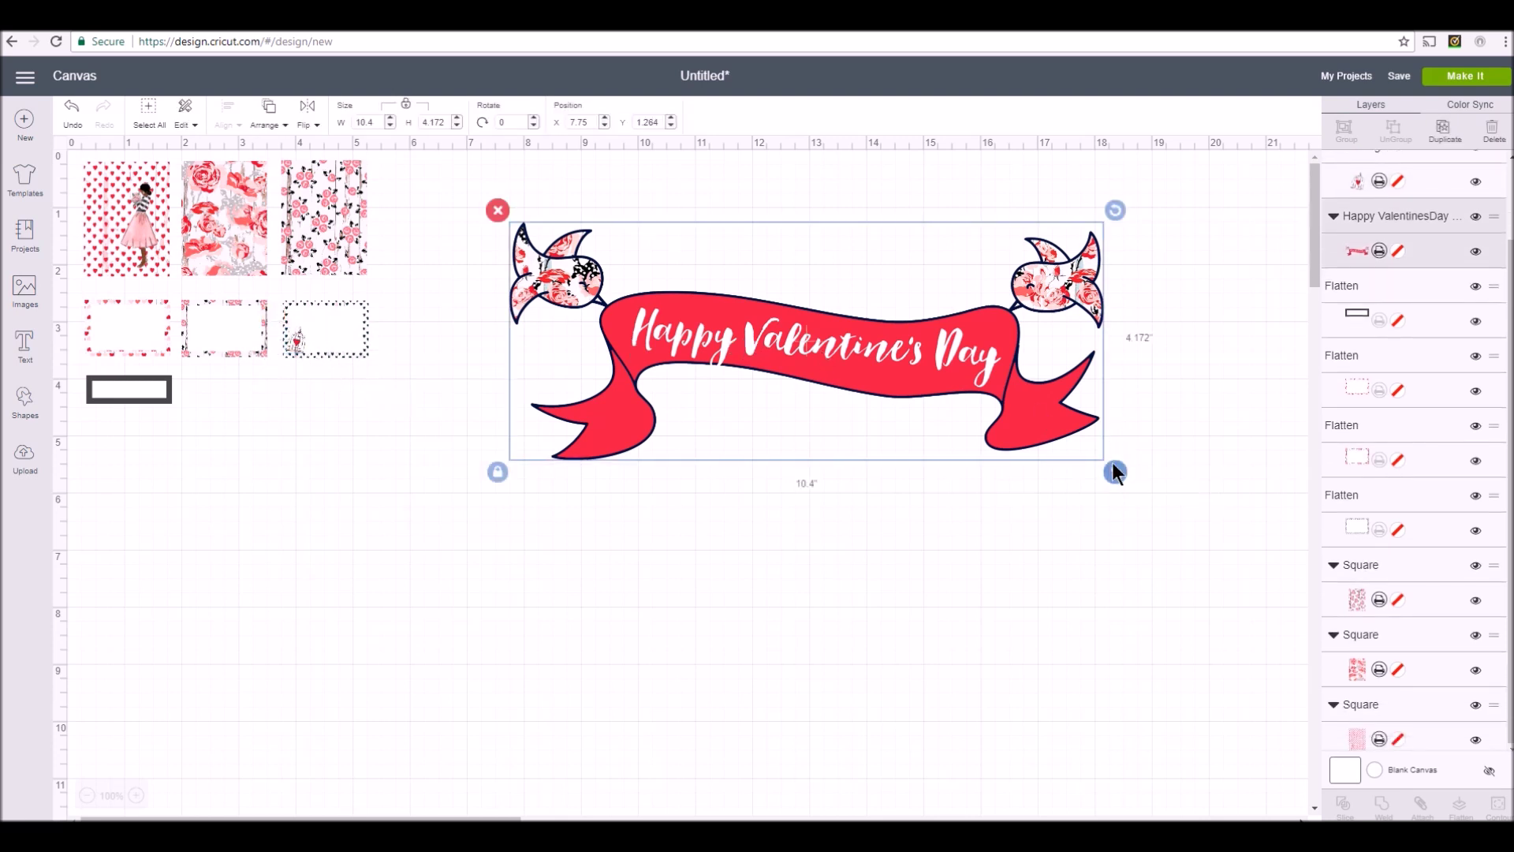
{"action": "left_click_drag", "start_coordinate": [1111, 464], "coordinate": [616, 298]}
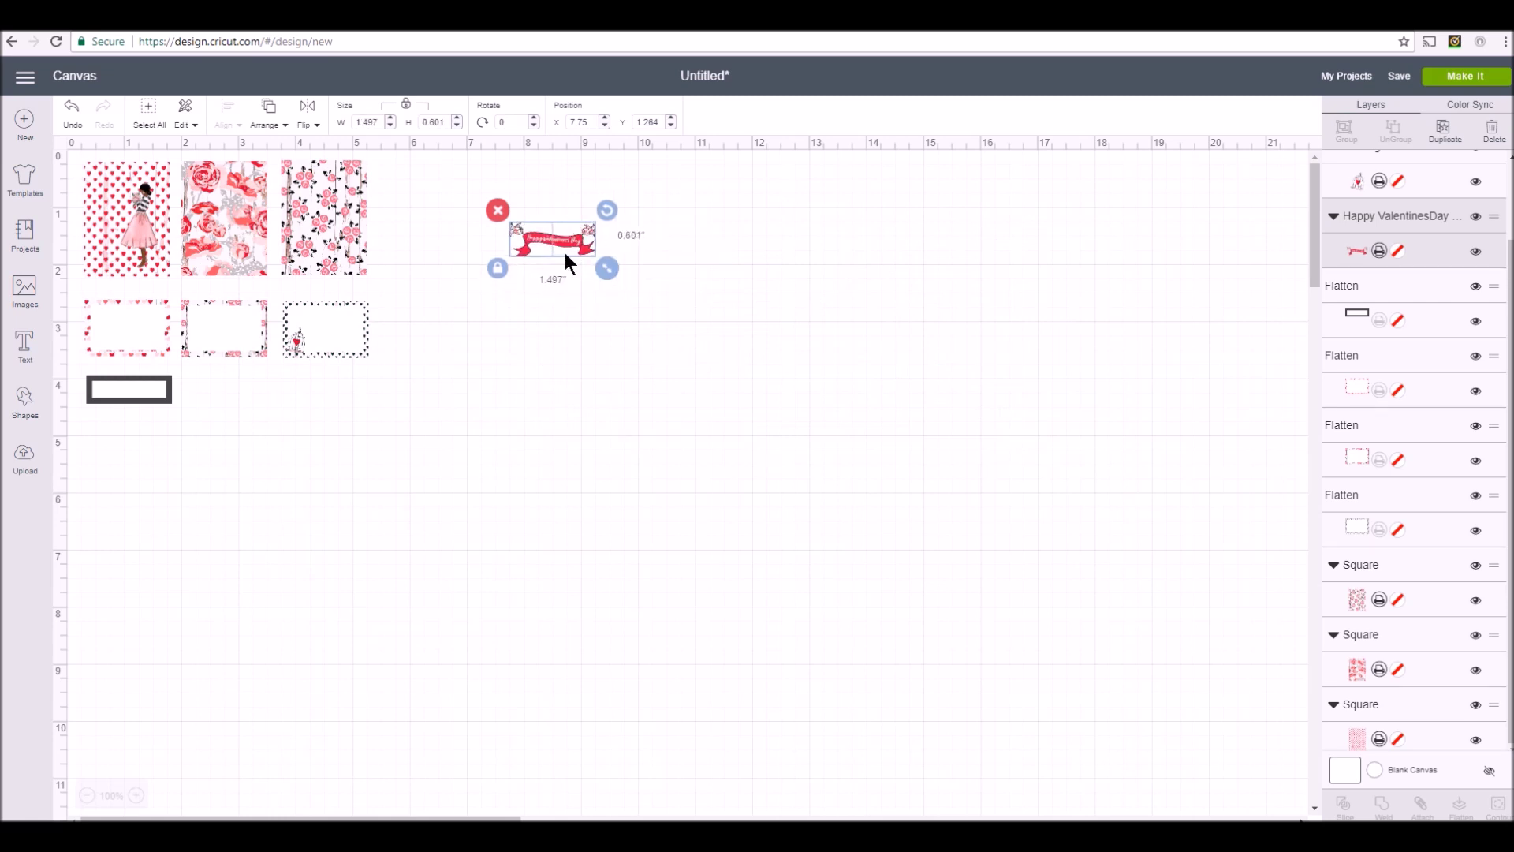
{"action": "left_click_drag", "start_coordinate": [557, 237], "coordinate": [231, 314]}
{"action": "left_click", "coordinate": [426, 347]}
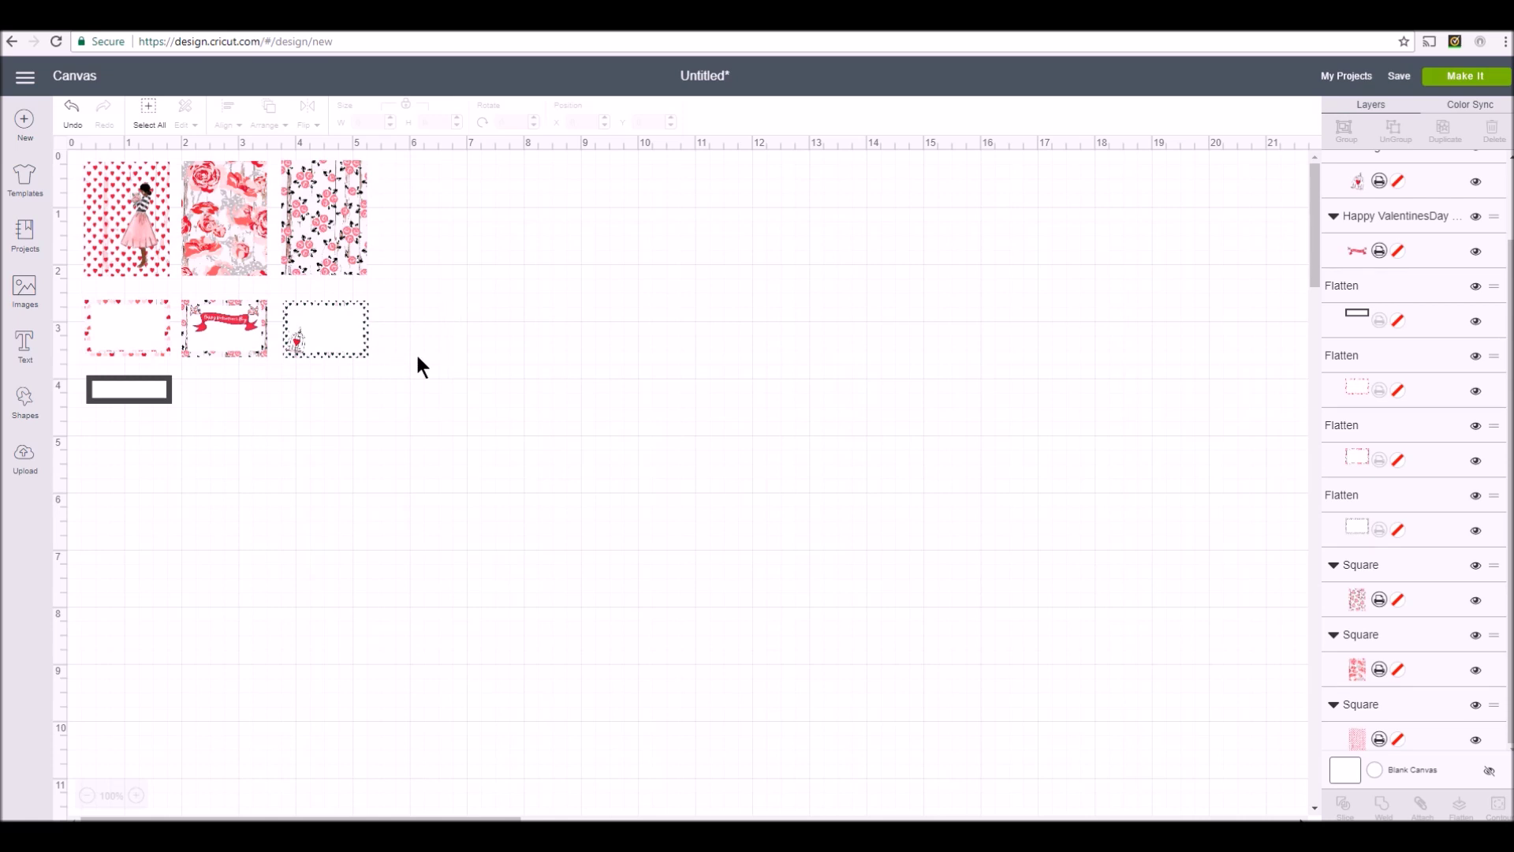
Flatten the birdcage and the black dotted frame into one printable layer
{"action": "left_click_drag", "start_coordinate": [280, 286], "coordinate": [421, 402]}
{"action": "right_click", "coordinate": [340, 325]}
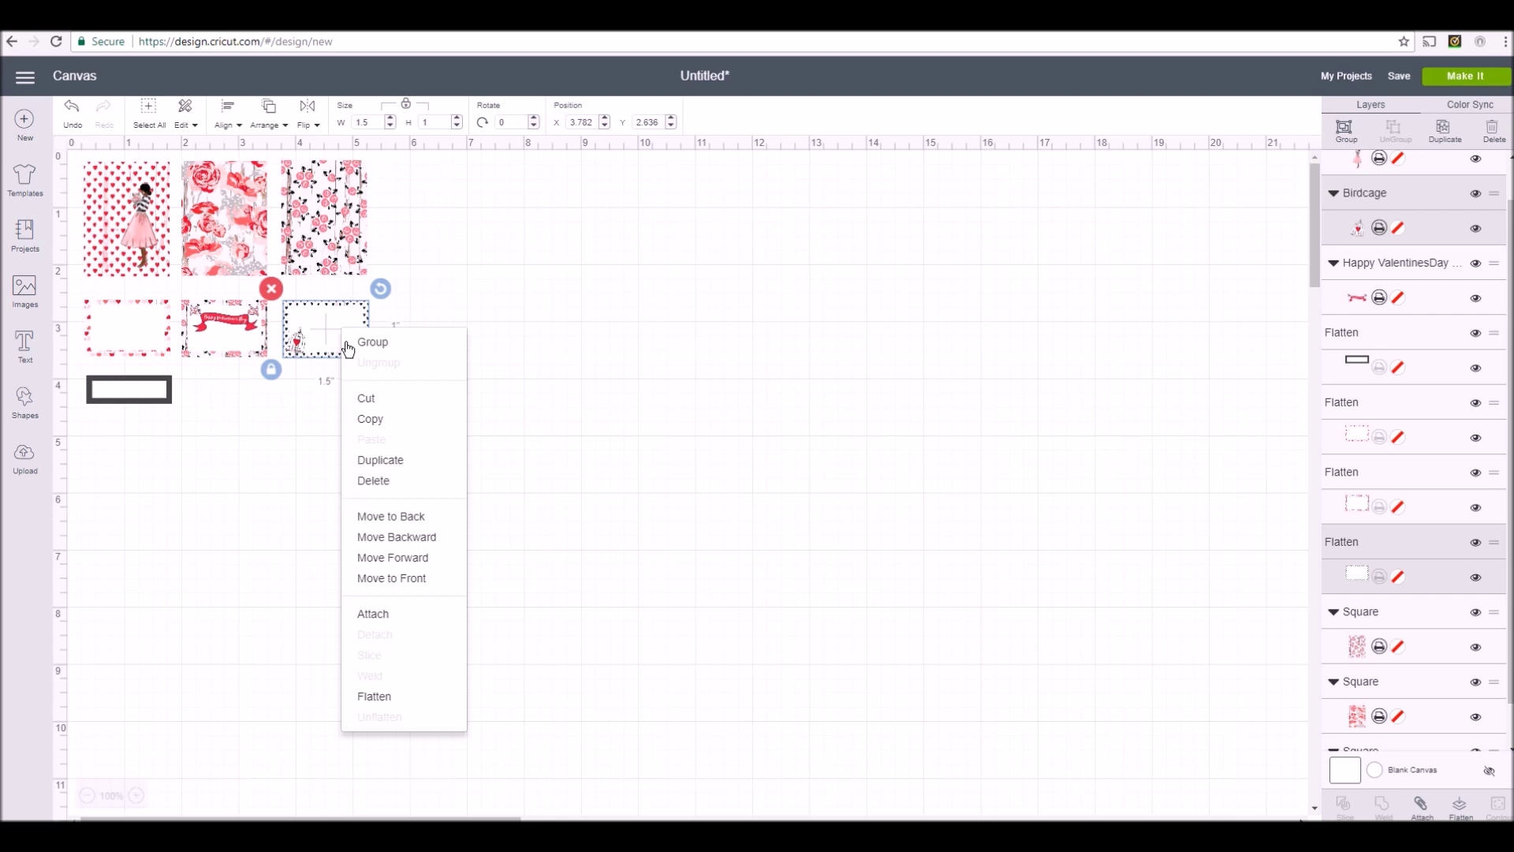
{"action": "left_click", "coordinate": [405, 703]}
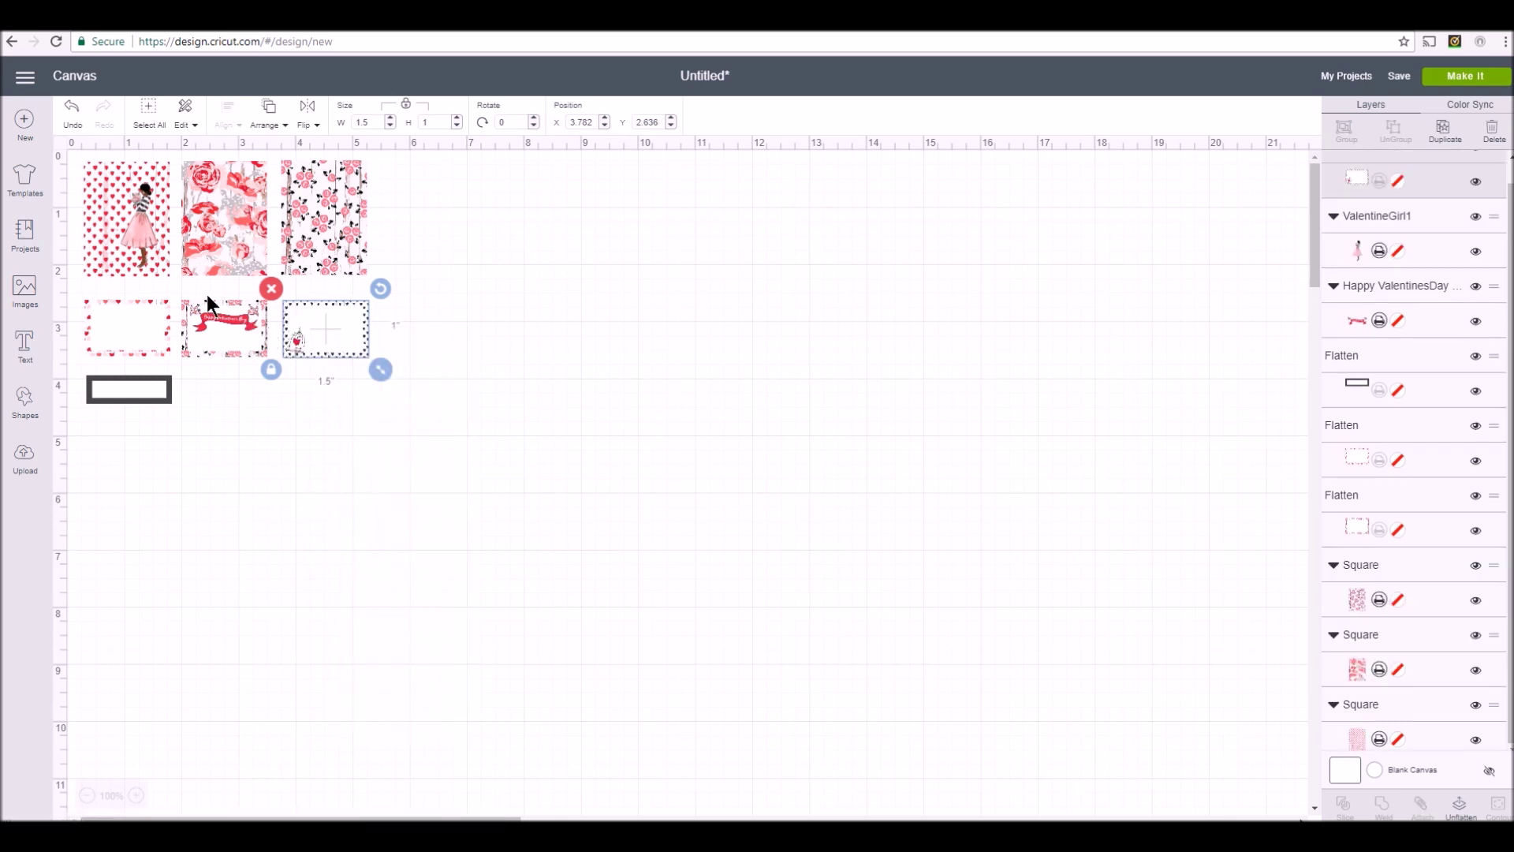
Flatten the Happy Valentine's Day banner and the middle rose frame into one printable layer
{"action": "left_click_drag", "start_coordinate": [178, 292], "coordinate": [280, 378]}
{"action": "left_click", "coordinate": [339, 438]}
{"action": "left_click_drag", "start_coordinate": [204, 306], "coordinate": [277, 394]}
{"action": "right_click", "coordinate": [246, 339]}
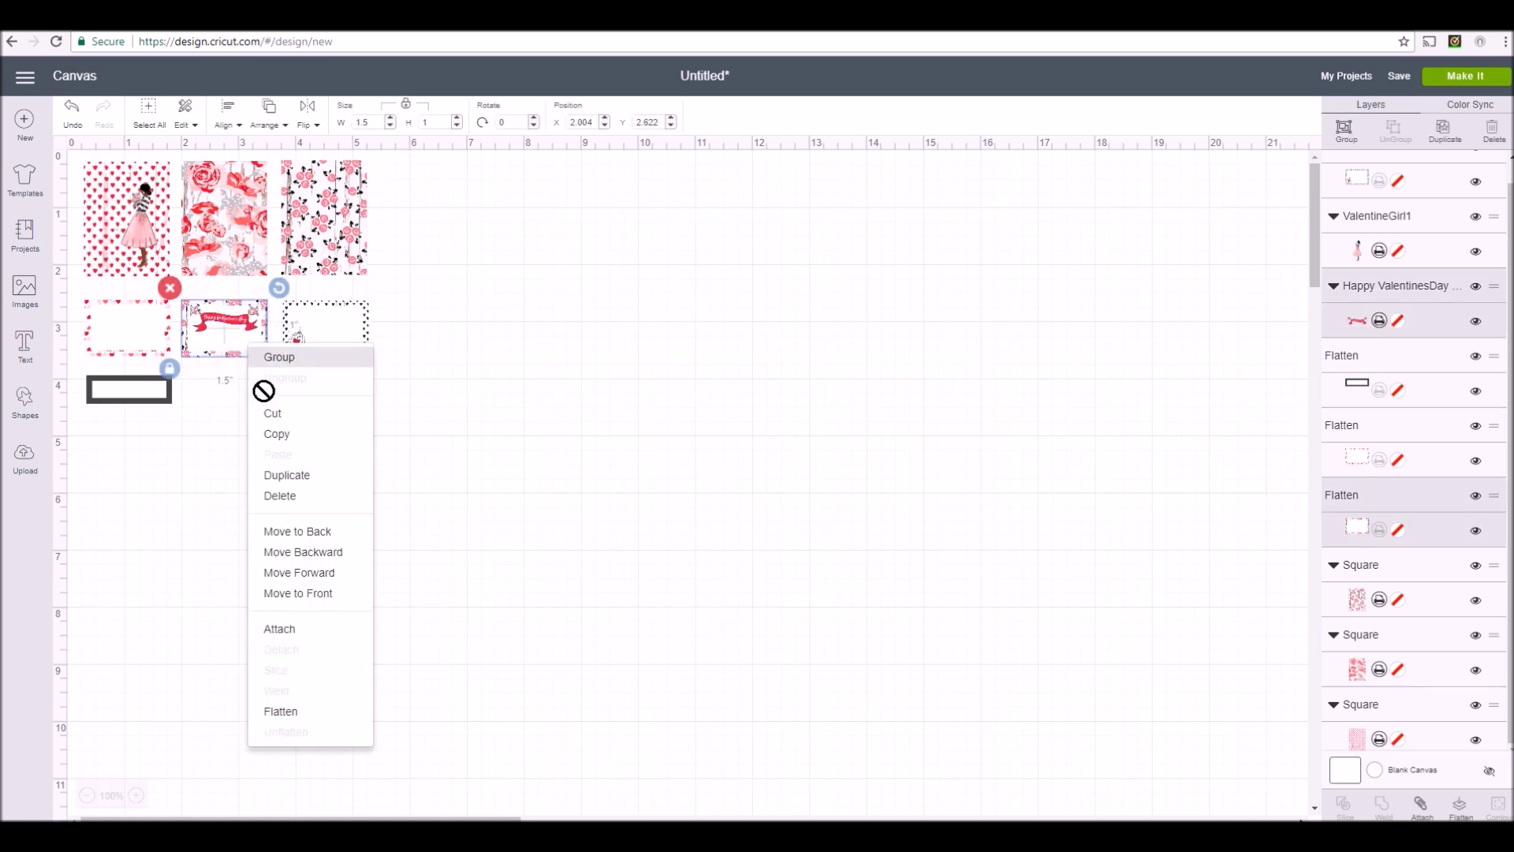
{"action": "left_click", "coordinate": [316, 714]}
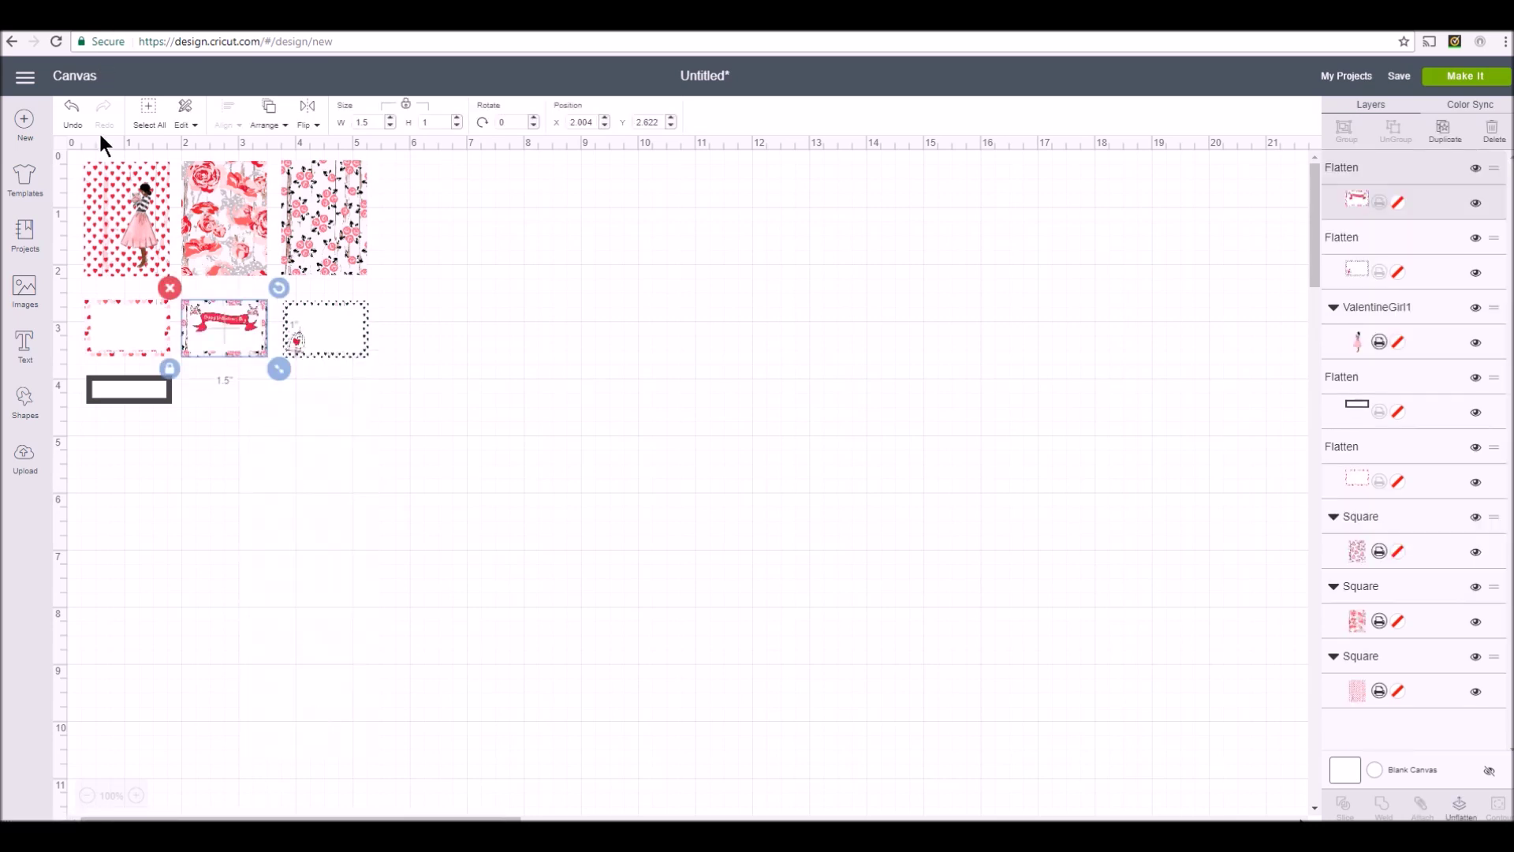
Flatten the girl and the red heart rectangle into one printable layer
{"action": "left_click_drag", "start_coordinate": [78, 155], "coordinate": [172, 280]}
{"action": "right_click", "coordinate": [148, 257]}
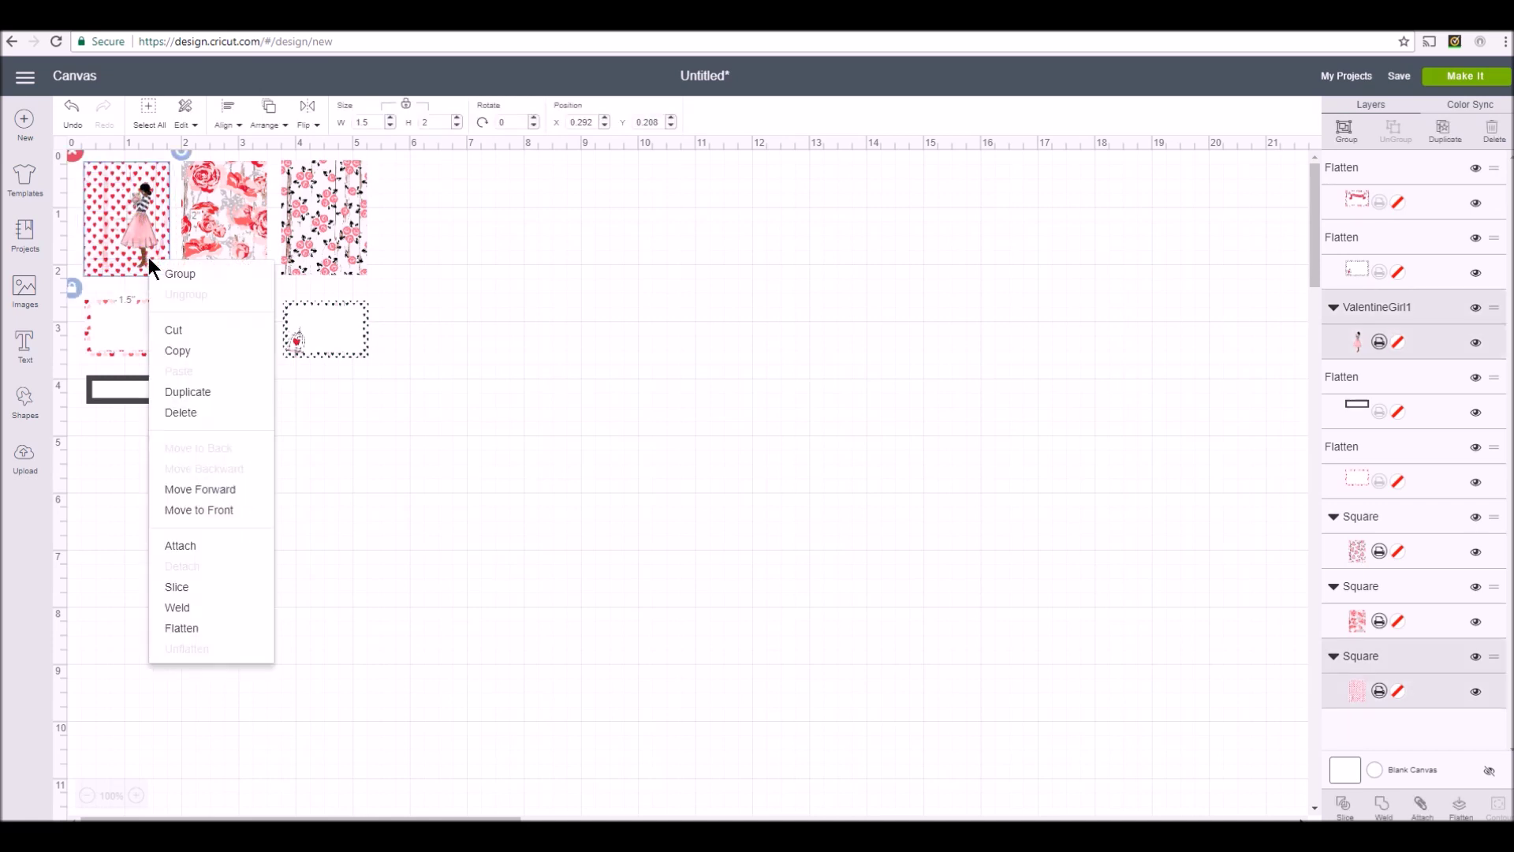
{"action": "left_click", "coordinate": [211, 627]}
{"action": "left_click", "coordinate": [471, 309]}
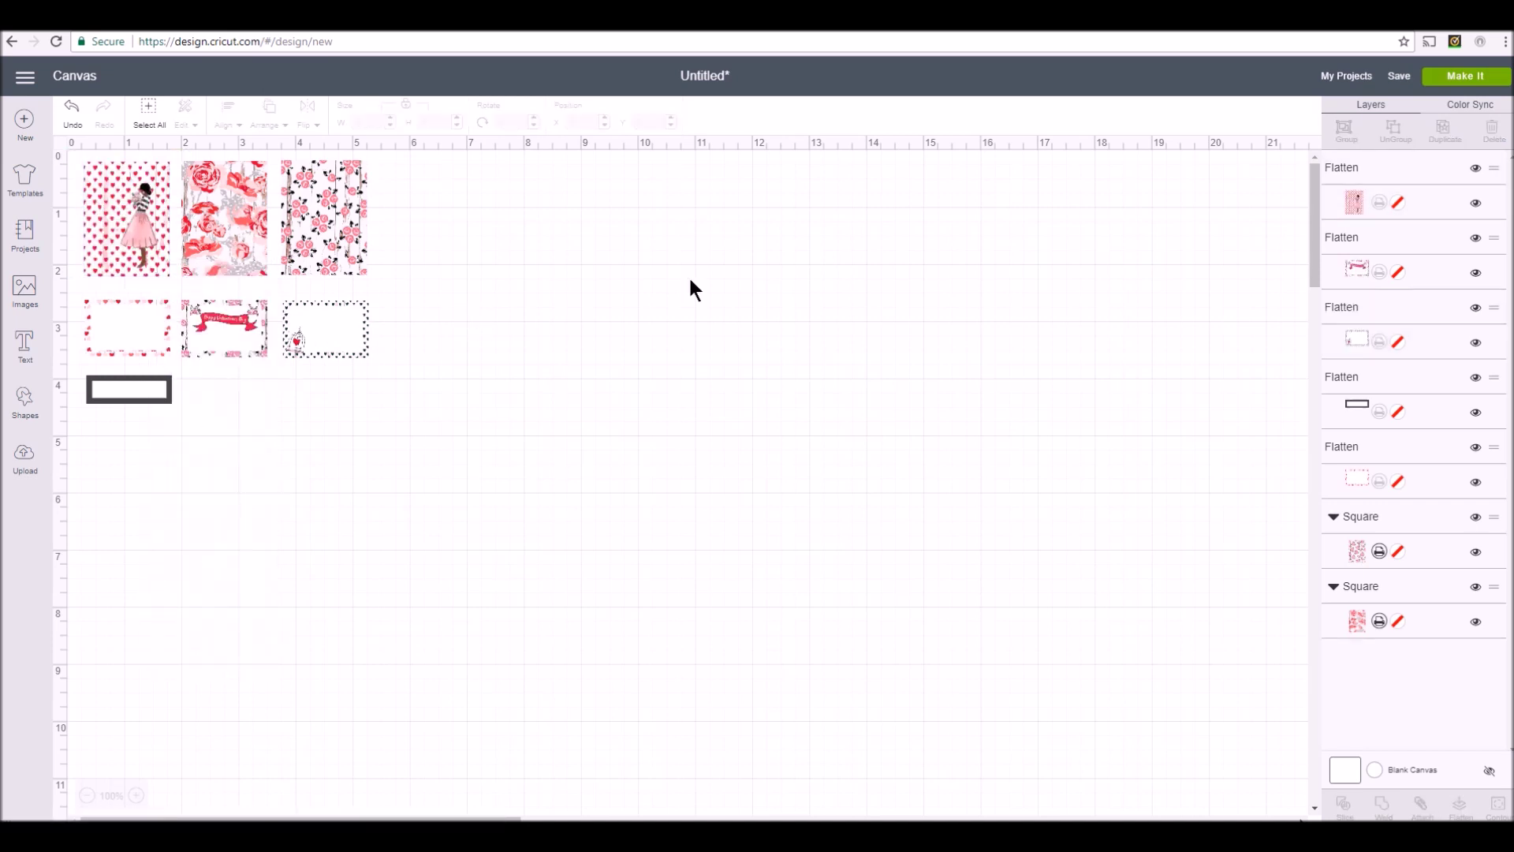
Preview how the finished pieces are arranged on the print mat and return to the canvas
{"action": "left_click", "coordinate": [1460, 78]}
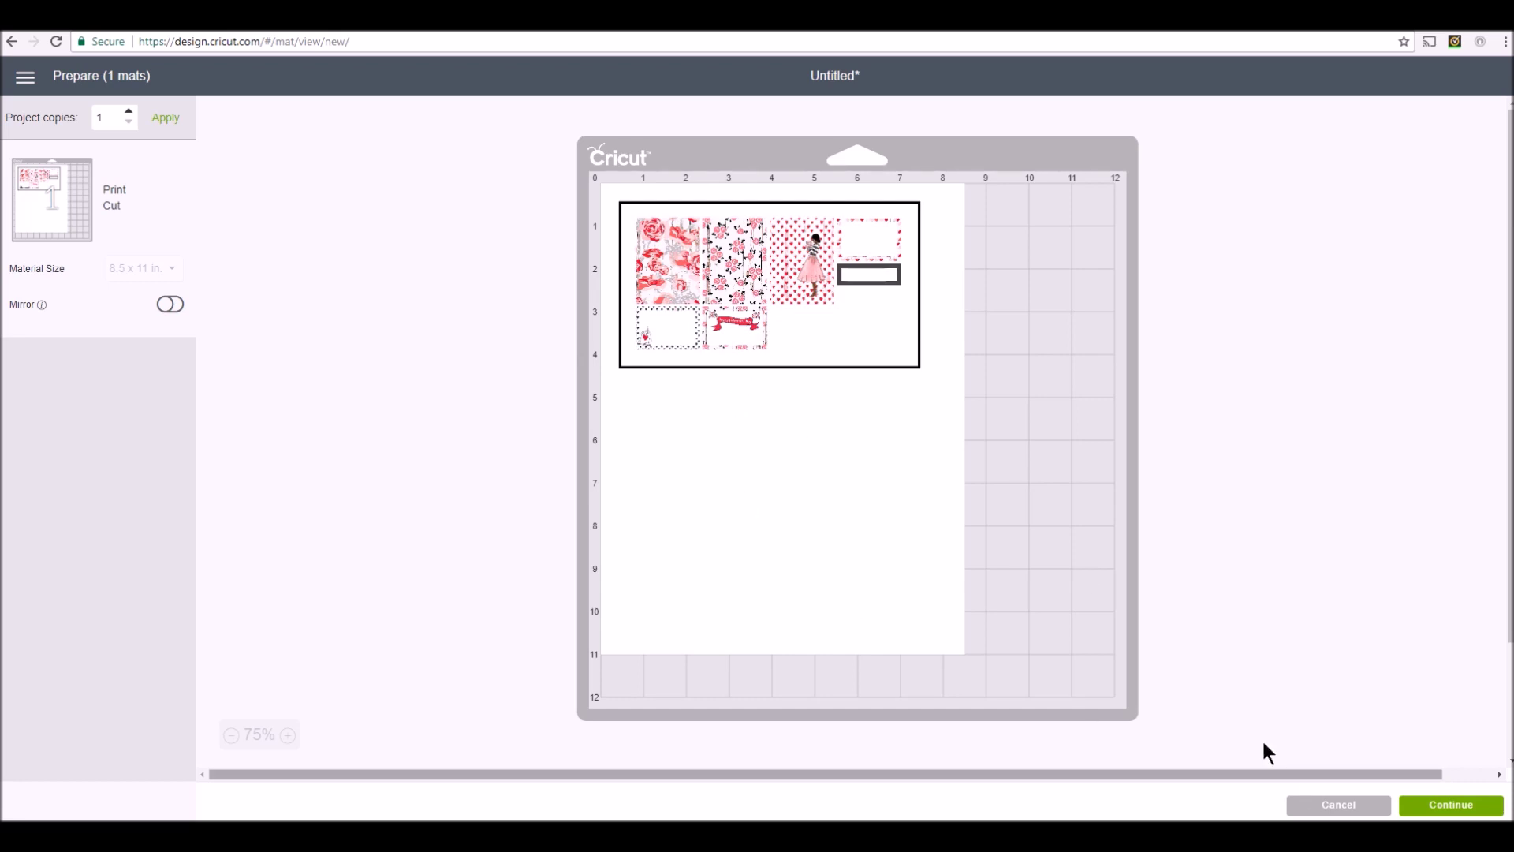
{"action": "left_click", "coordinate": [1338, 806]}
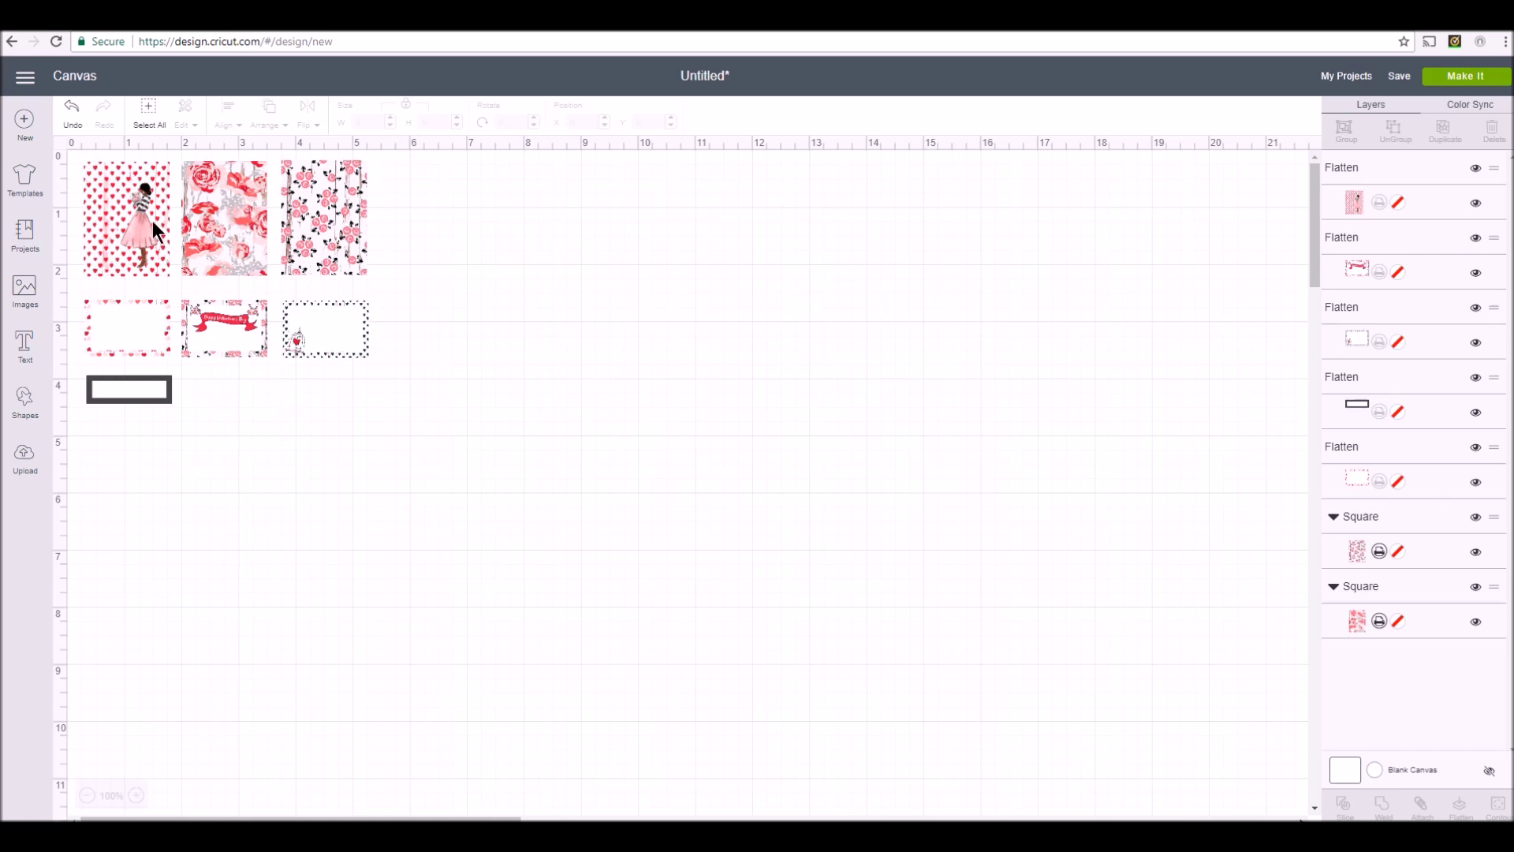
Duplicate the whole set of seven pieces and place the copy beside the original at about X 5.75, Y 0.21
{"action": "left_click_drag", "start_coordinate": [75, 151], "coordinate": [439, 465]}
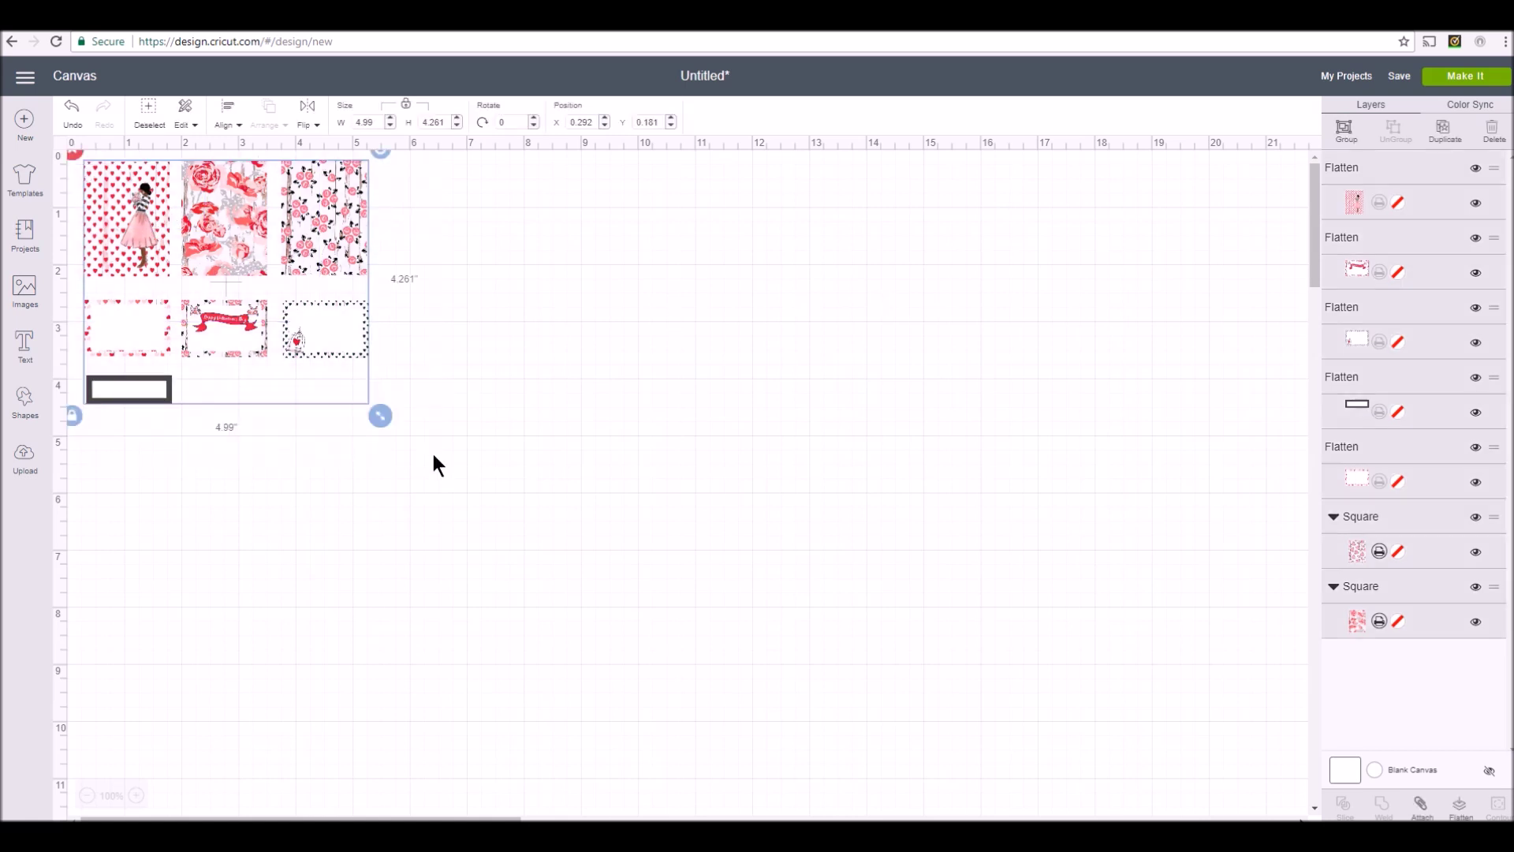
{"action": "right_click", "coordinate": [325, 367]}
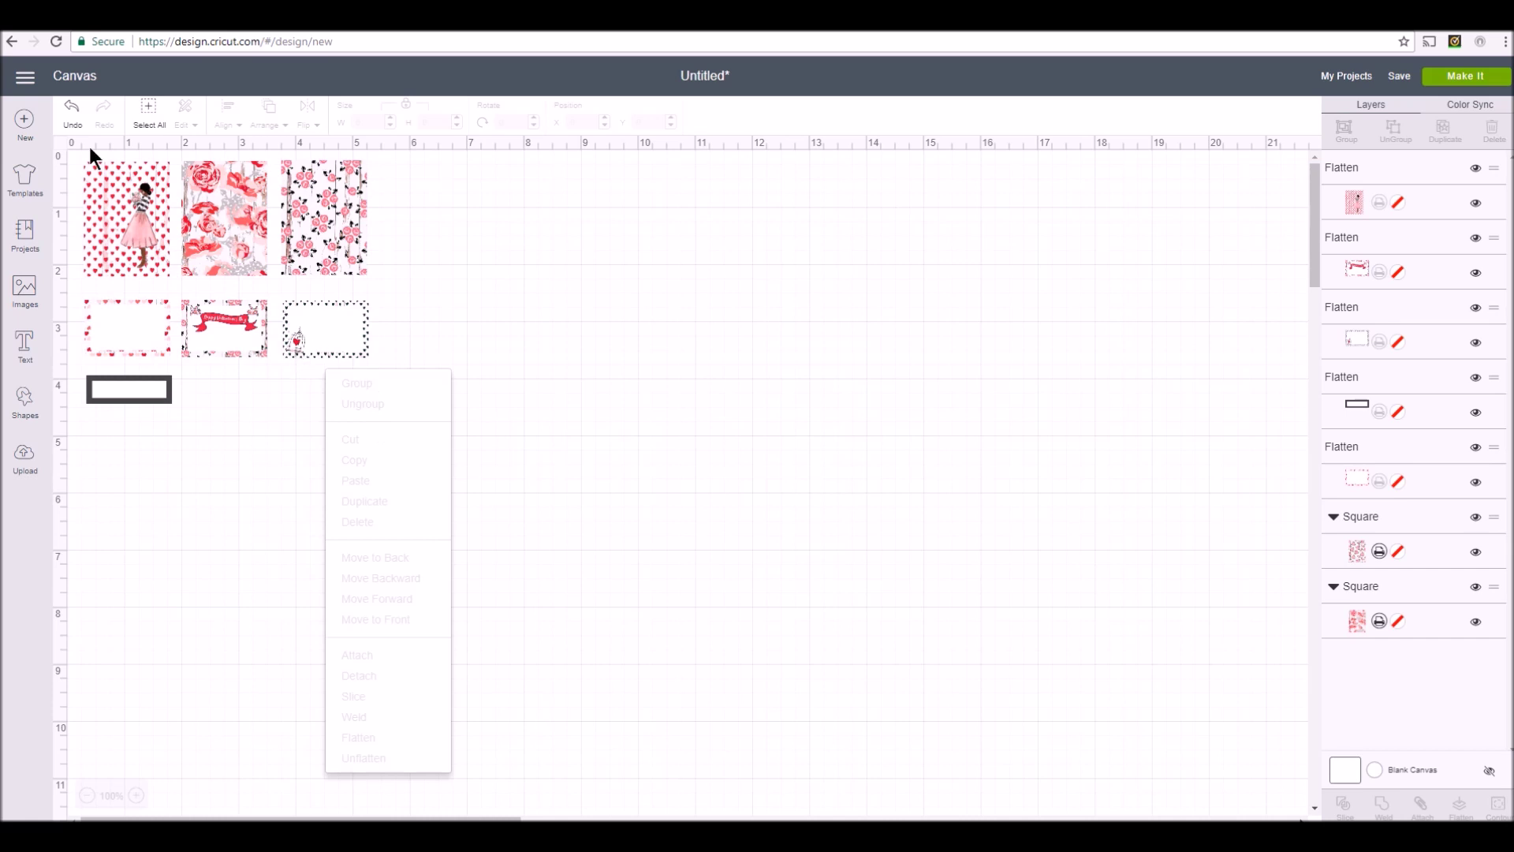
{"action": "left_click_drag", "start_coordinate": [78, 156], "coordinate": [419, 474]}
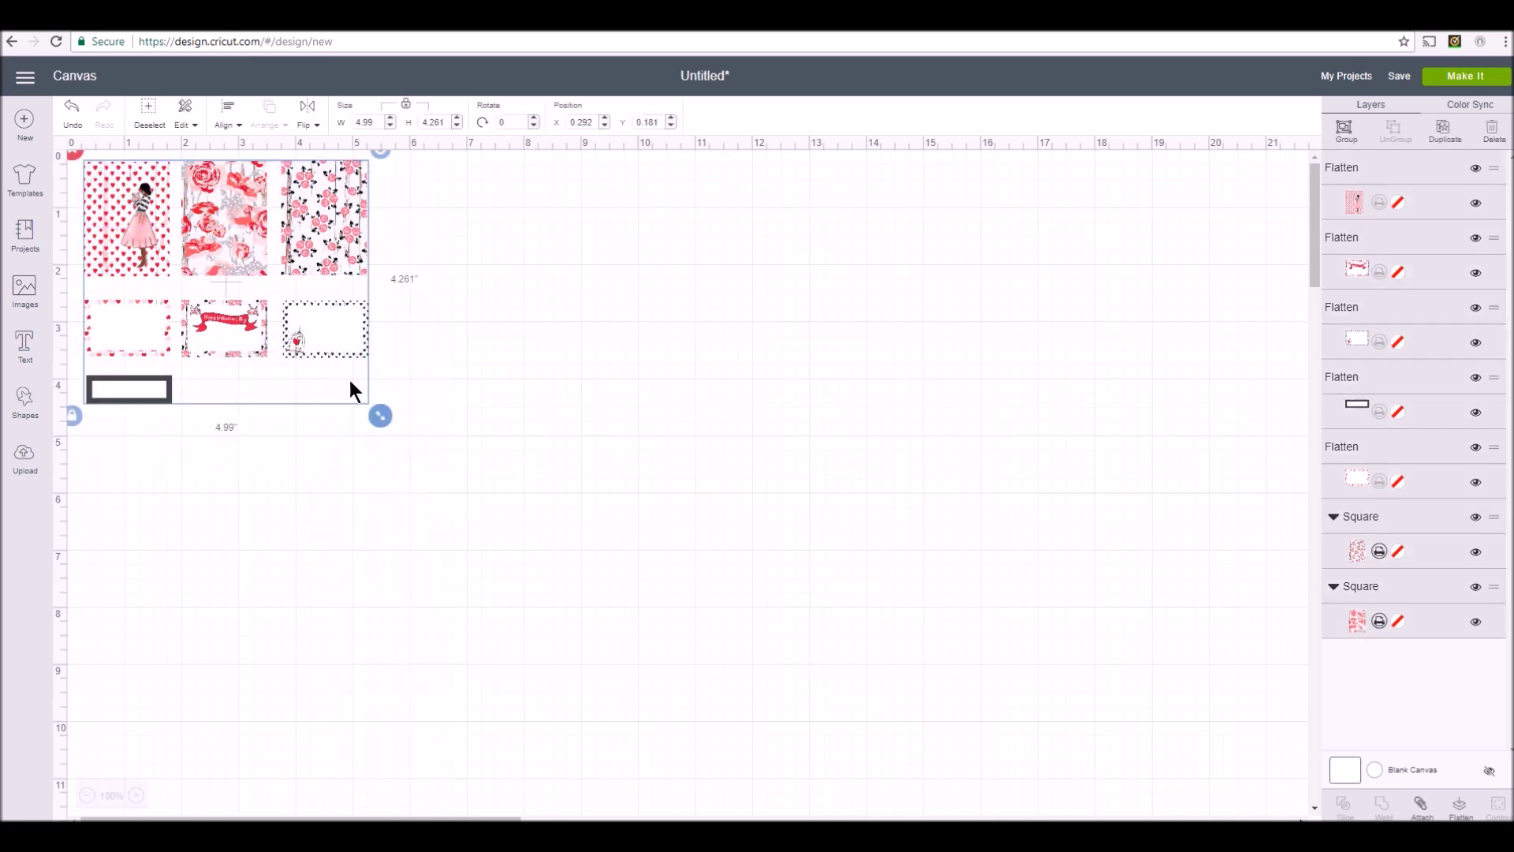
{"action": "right_click", "coordinate": [315, 333]}
{"action": "left_click", "coordinate": [394, 465]}
{"action": "left_click_drag", "start_coordinate": [254, 287], "coordinate": [522, 254]}
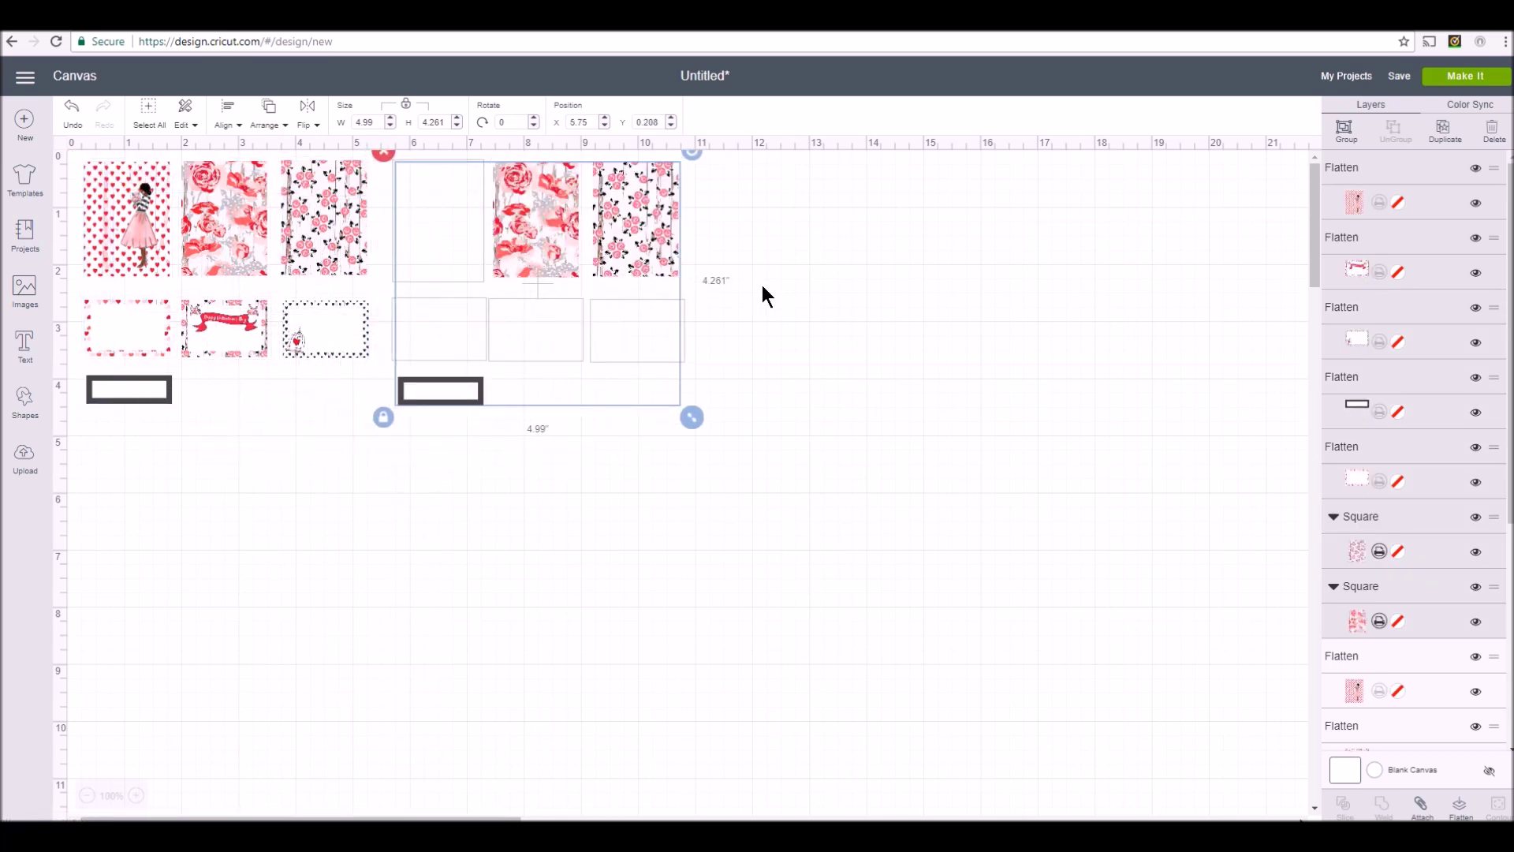
Duplicate the set twice more and place the copies side by side beneath the first row at about Y 5.36
{"action": "right_click", "coordinate": [564, 239]}
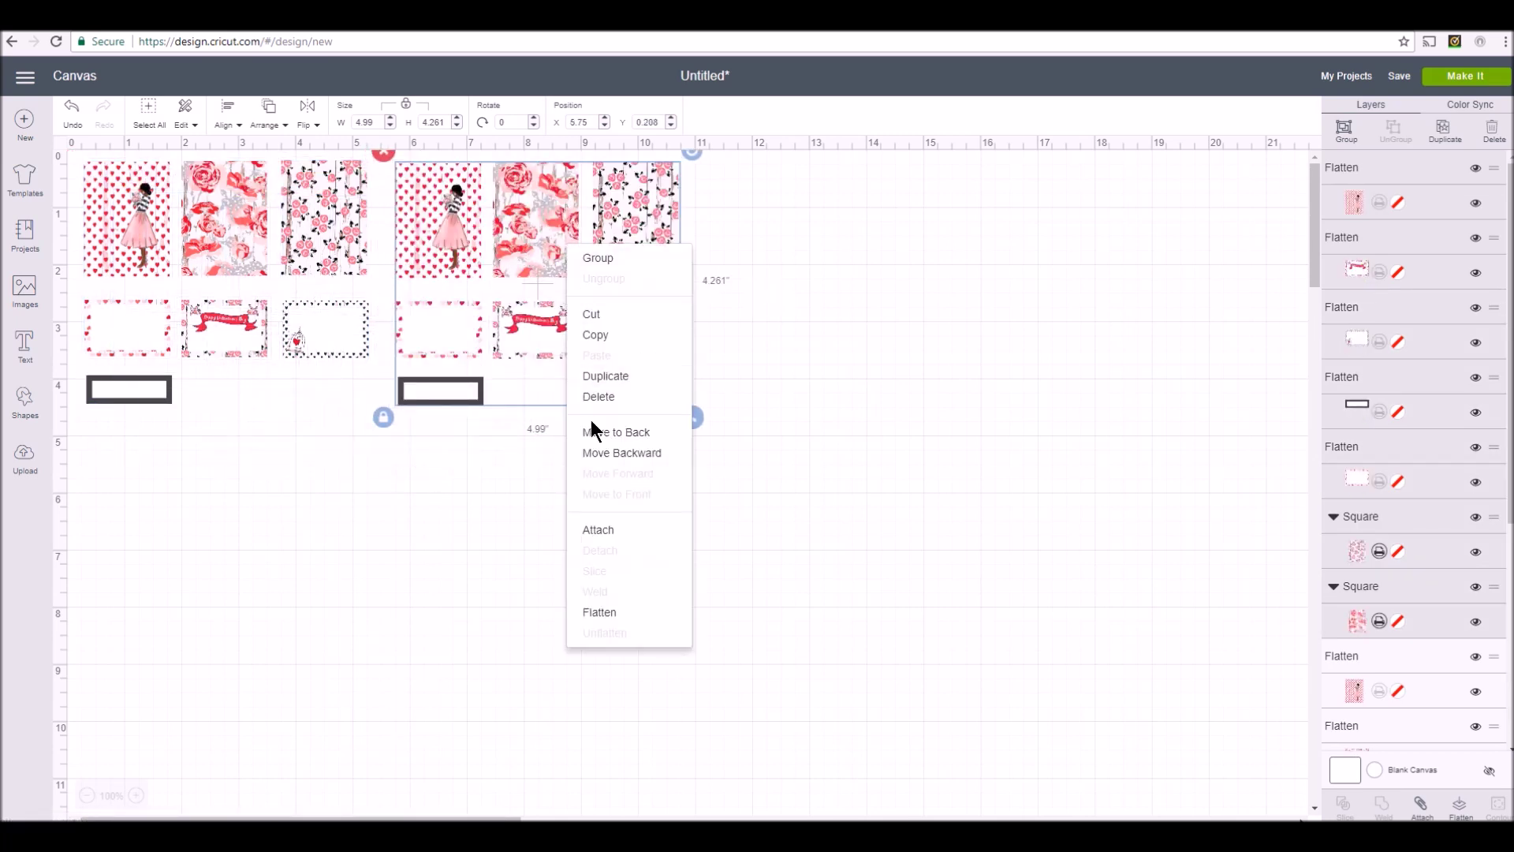
{"action": "left_click", "coordinate": [602, 377]}
{"action": "left_click_drag", "start_coordinate": [404, 385], "coordinate": [198, 530]}
{"action": "right_click", "coordinate": [310, 484]}
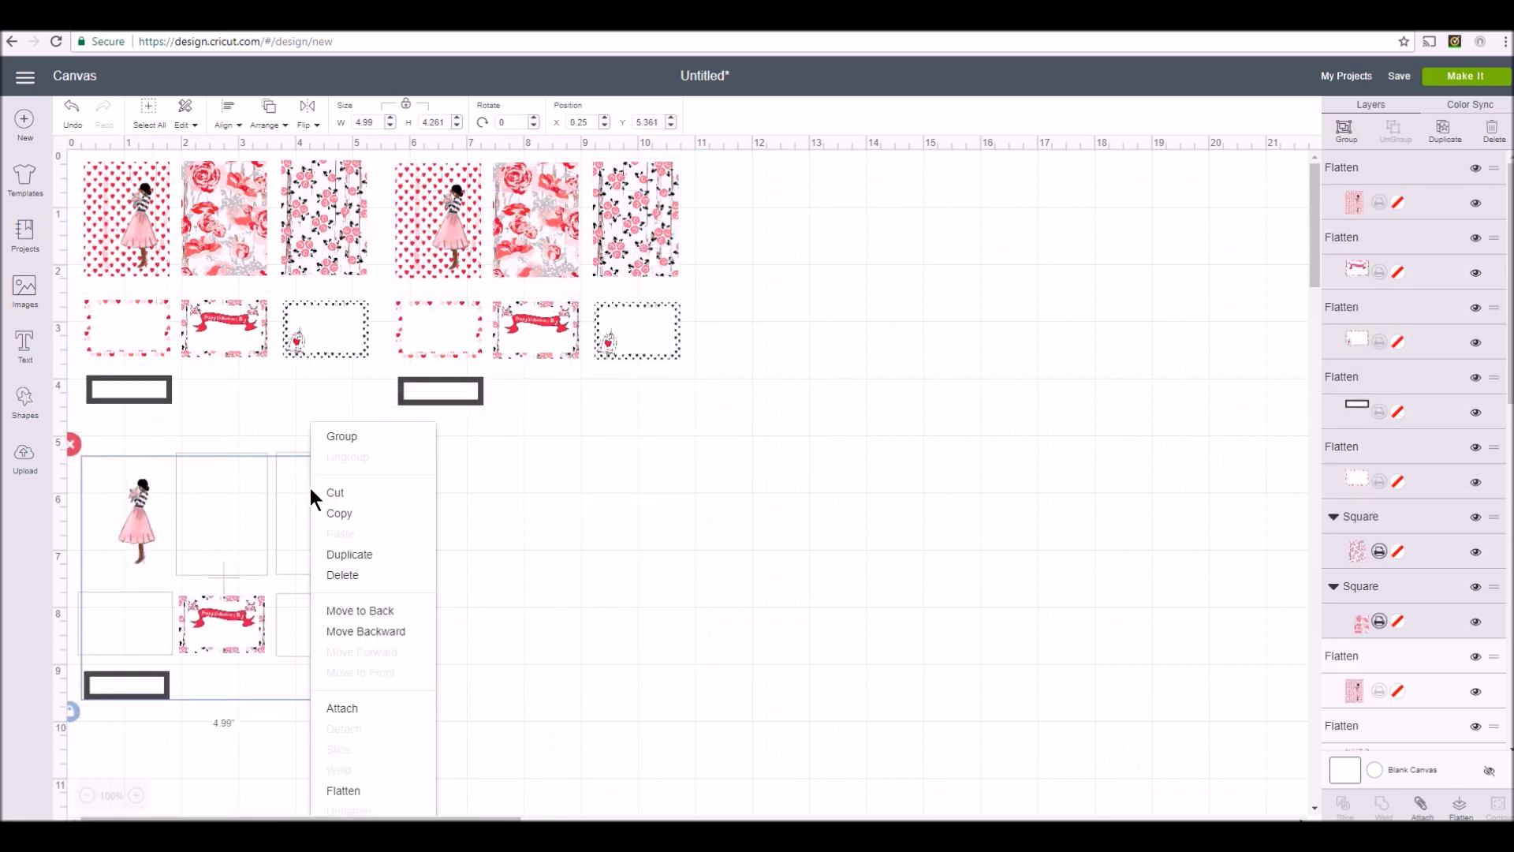
{"action": "left_click", "coordinate": [351, 553]}
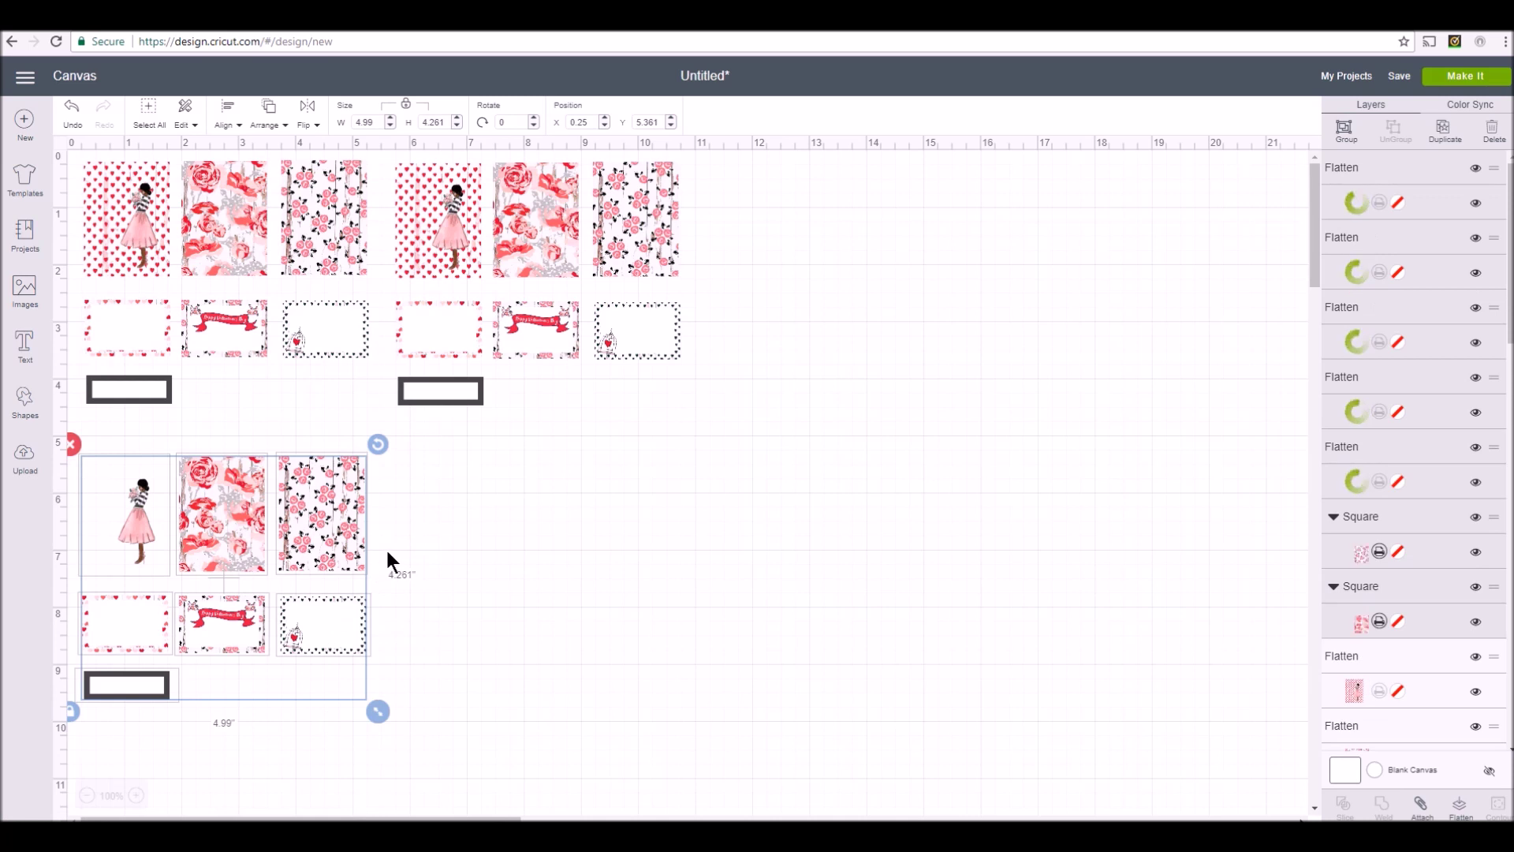
{"action": "left_click_drag", "start_coordinate": [387, 551], "coordinate": [695, 522]}
Duplicate the second set in the lower row and place the copy over the middle of the four sets
{"action": "left_click", "coordinate": [722, 297]}
{"action": "right_click", "coordinate": [723, 294]}
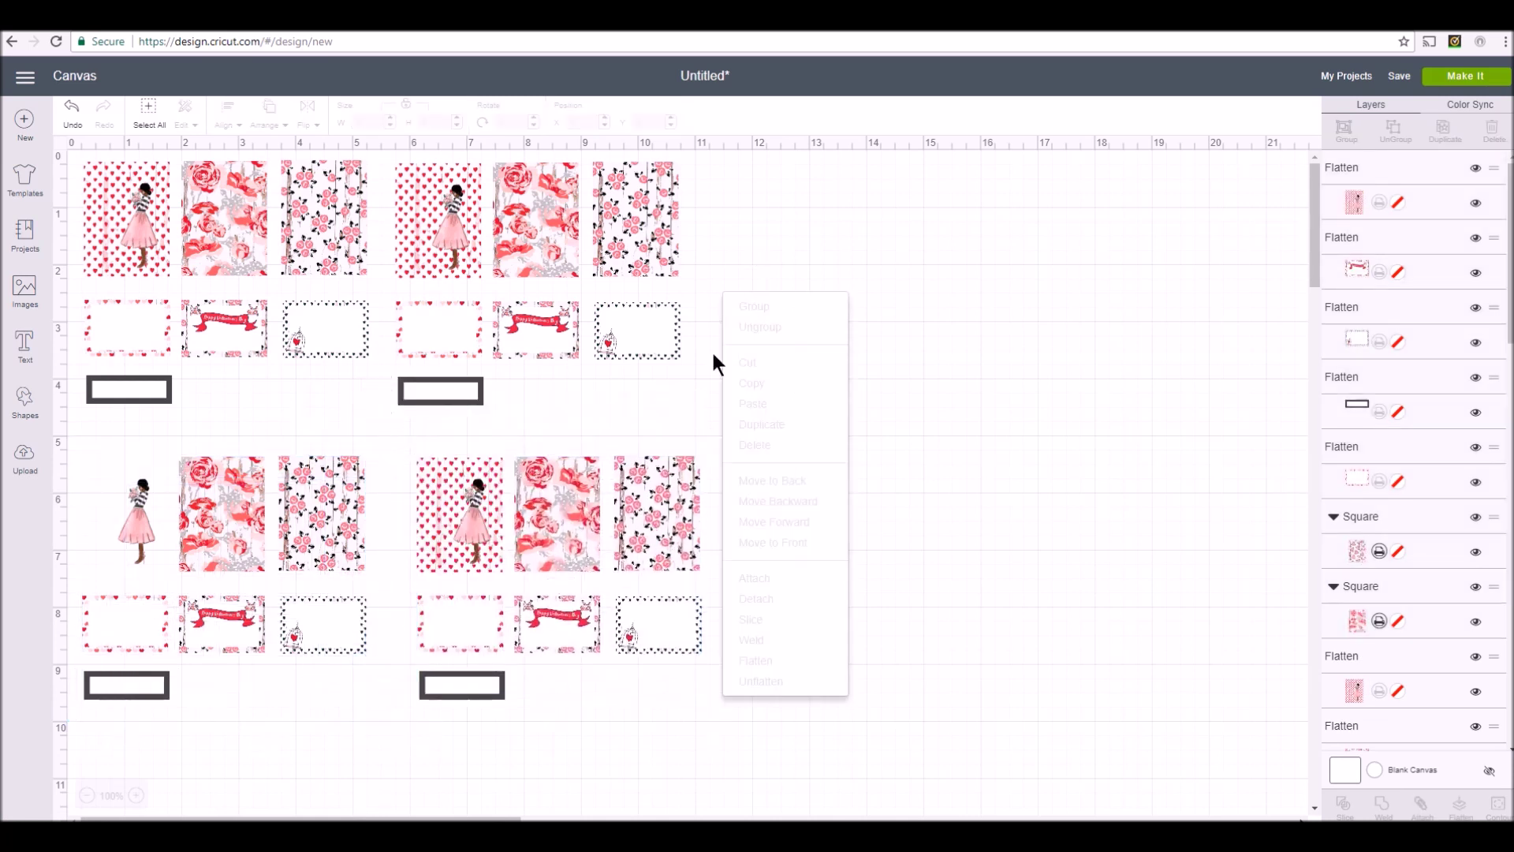
{"action": "left_click", "coordinate": [600, 560]}
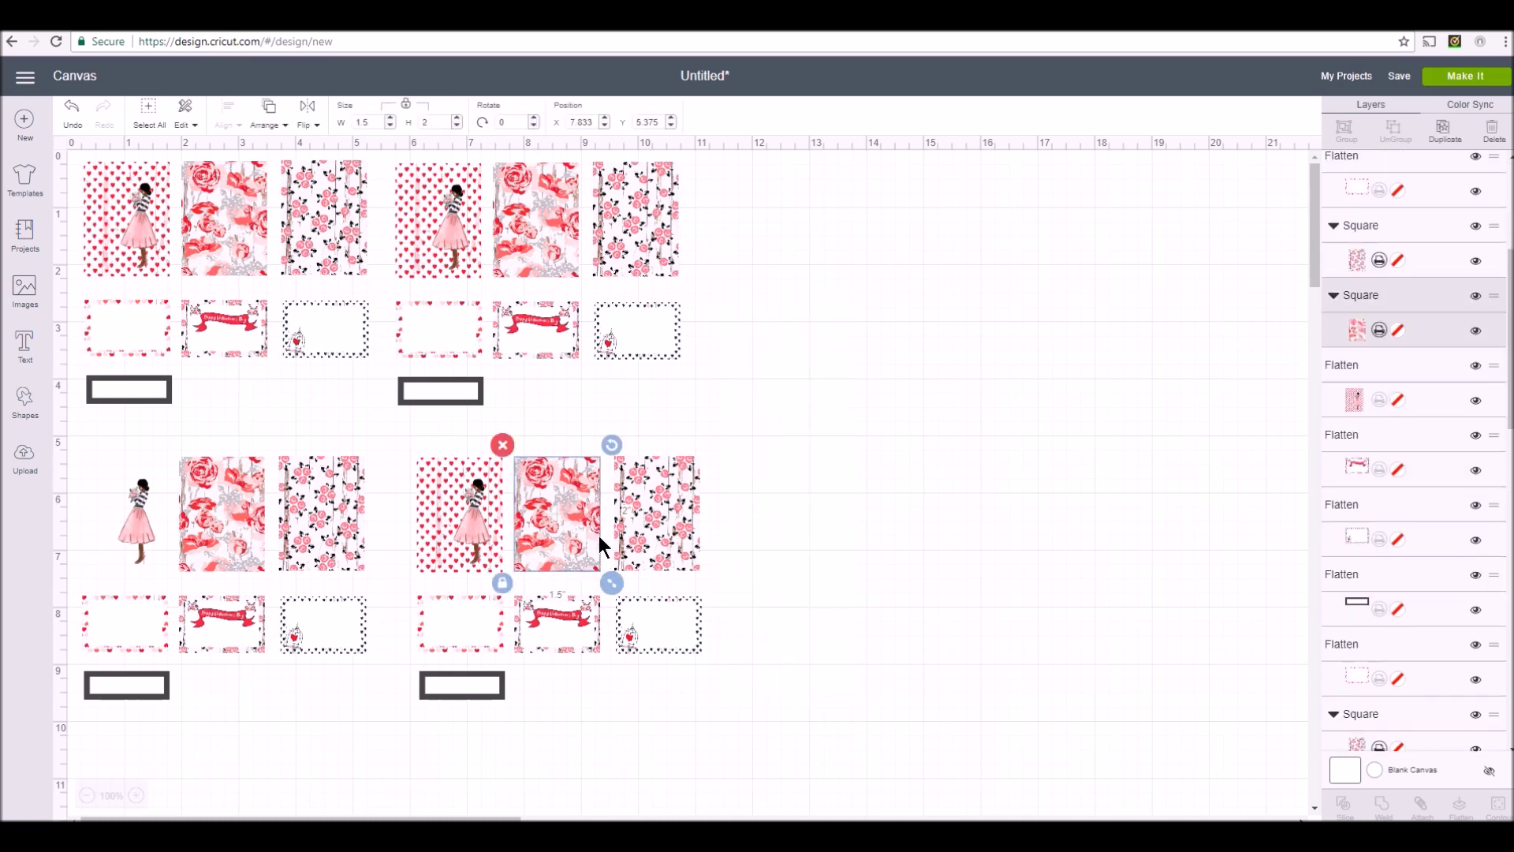
{"action": "left_click", "coordinate": [430, 444]}
{"action": "left_click", "coordinate": [426, 427]}
{"action": "left_click_drag", "start_coordinate": [392, 426], "coordinate": [746, 724]}
{"action": "right_click", "coordinate": [604, 584]}
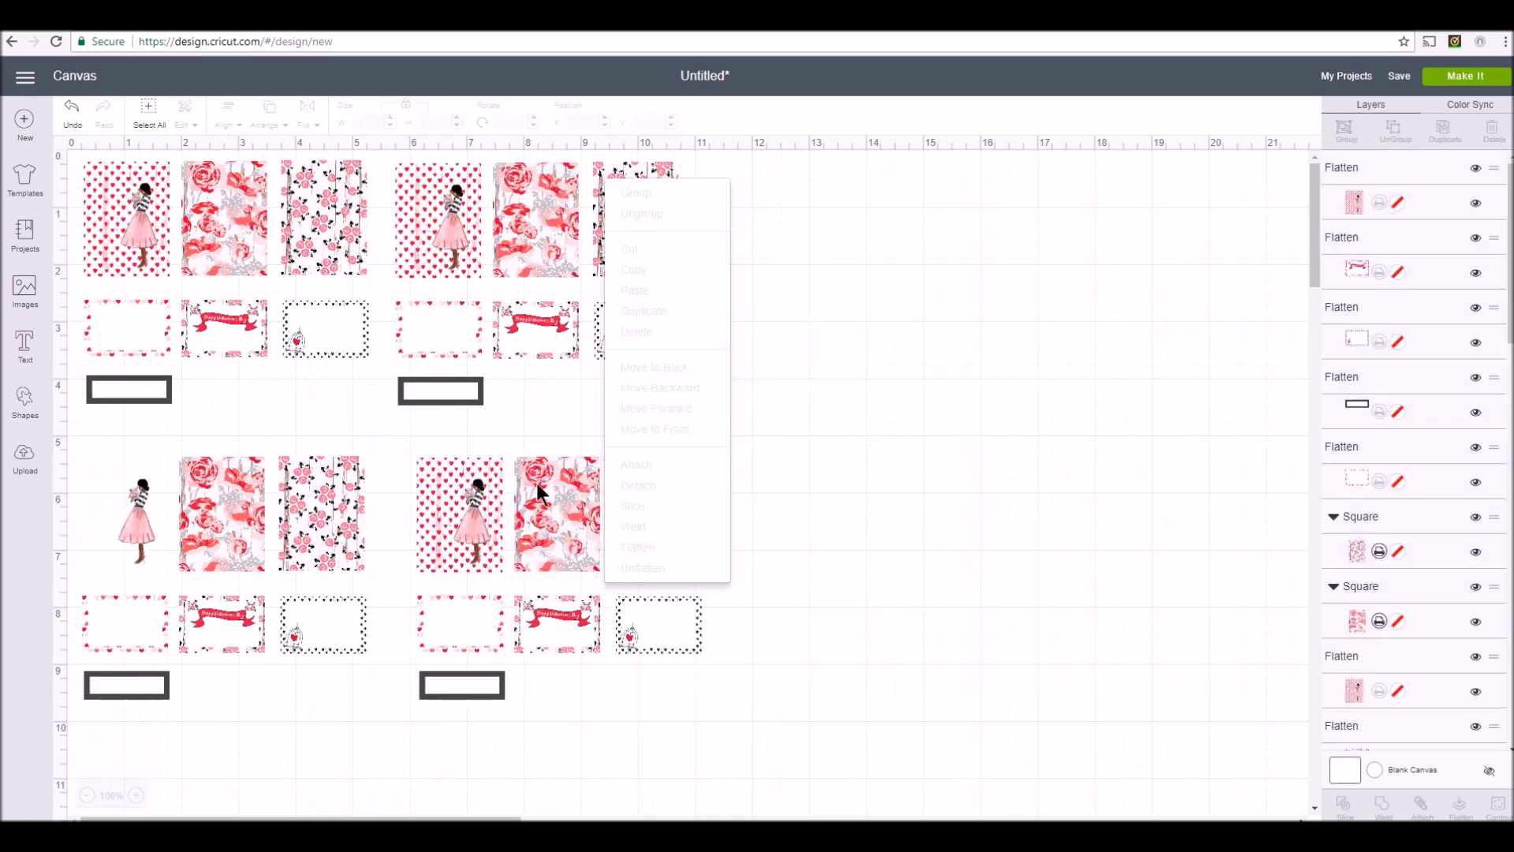
{"action": "left_click", "coordinate": [536, 483]}
{"action": "left_click_drag", "start_coordinate": [414, 433], "coordinate": [756, 743]}
{"action": "right_click", "coordinate": [598, 551]}
{"action": "left_click", "coordinate": [625, 569]}
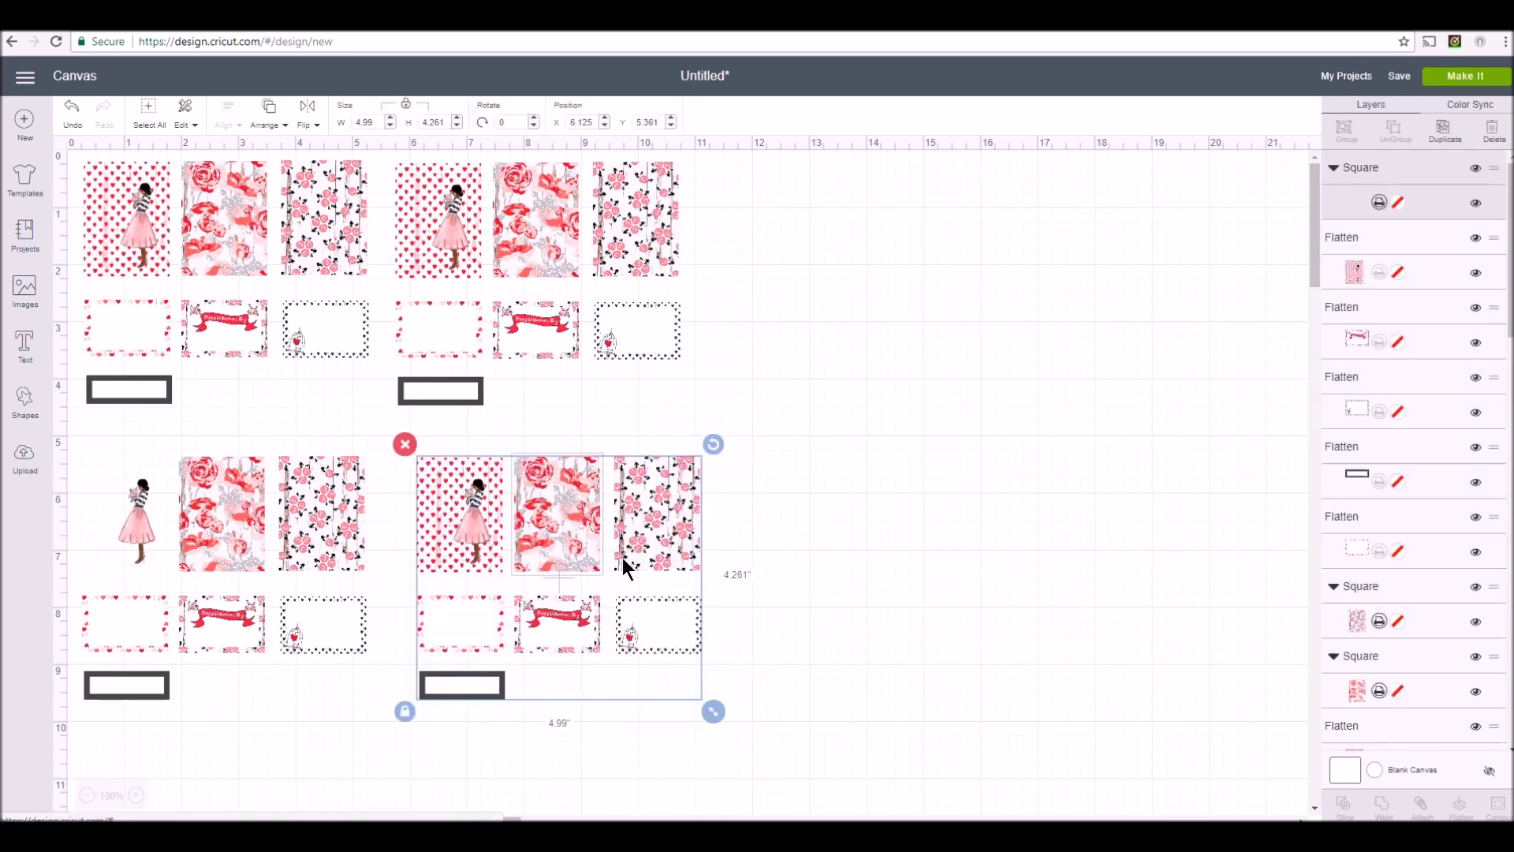
{"action": "left_click_drag", "start_coordinate": [613, 512], "coordinate": [503, 347]}
{"action": "left_click", "coordinate": [863, 419]}
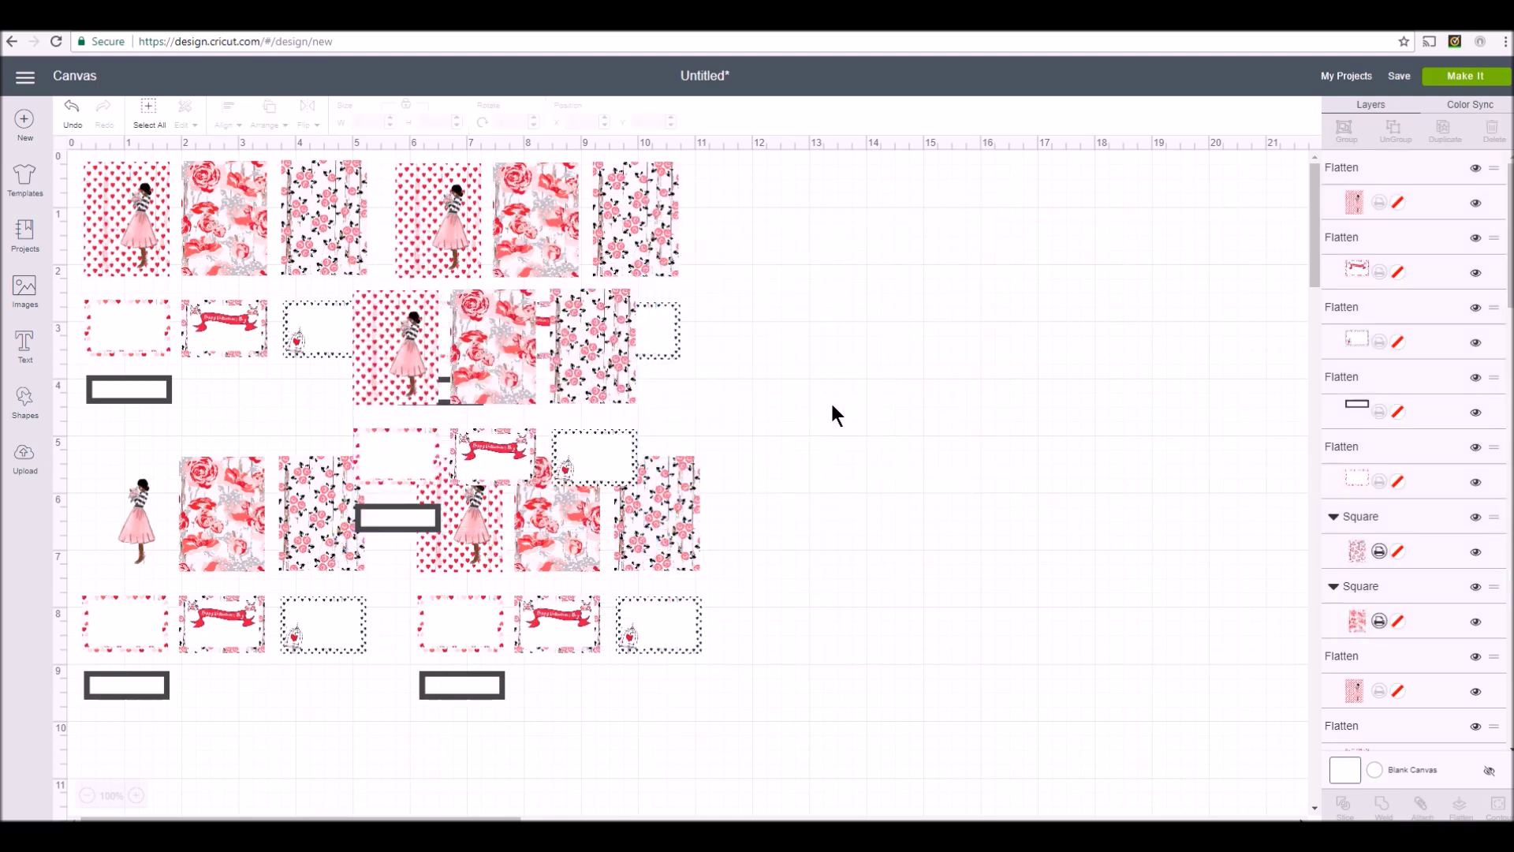
Preview both print mats to examine how the duplicated pieces are distributed, and return to the canvas
{"action": "left_click", "coordinate": [1469, 77]}
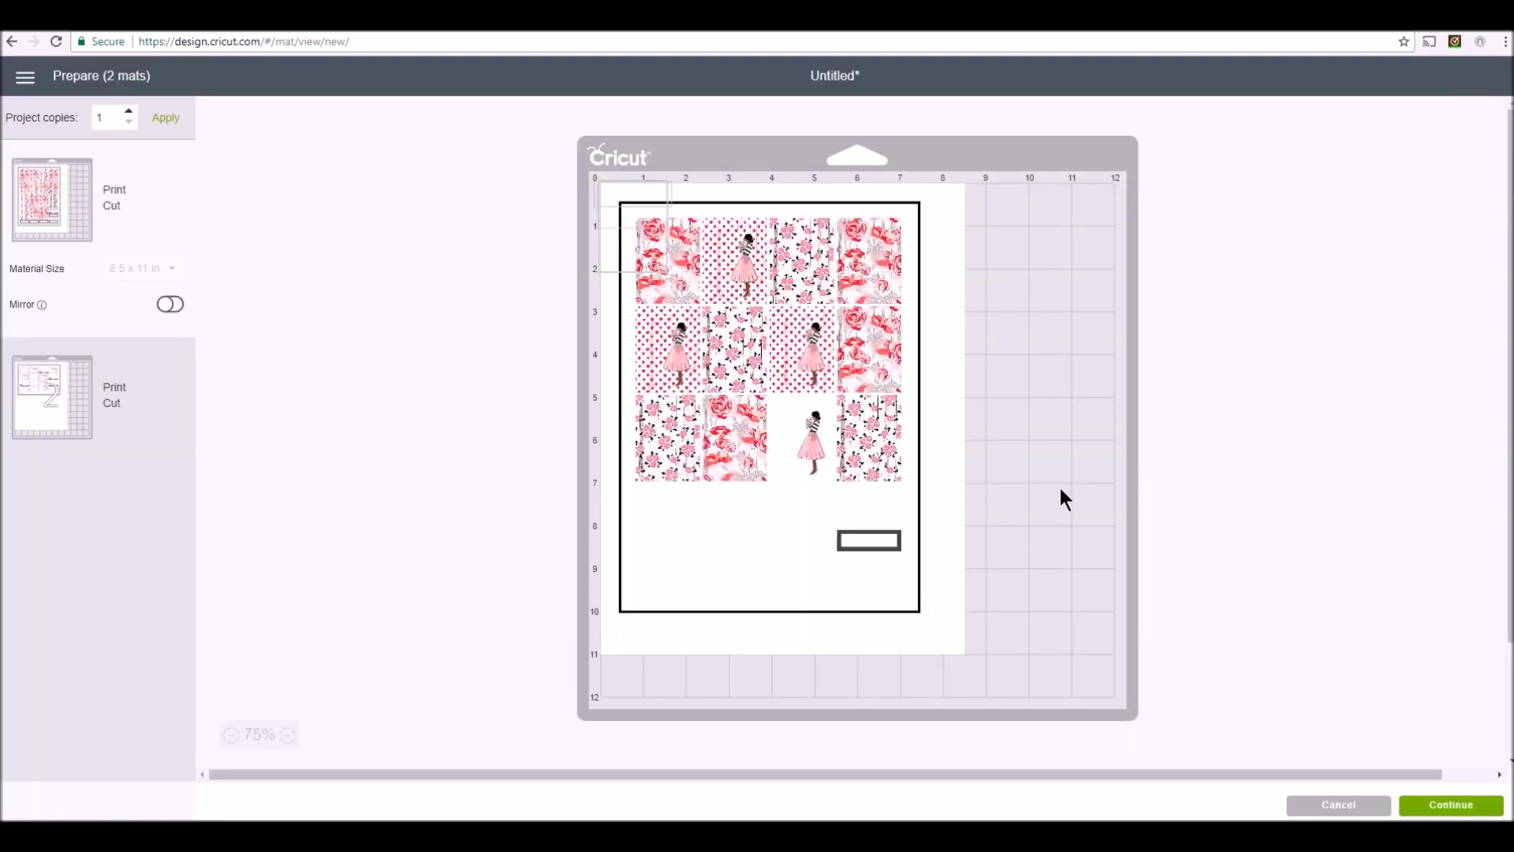
{"action": "left_click", "coordinate": [44, 408]}
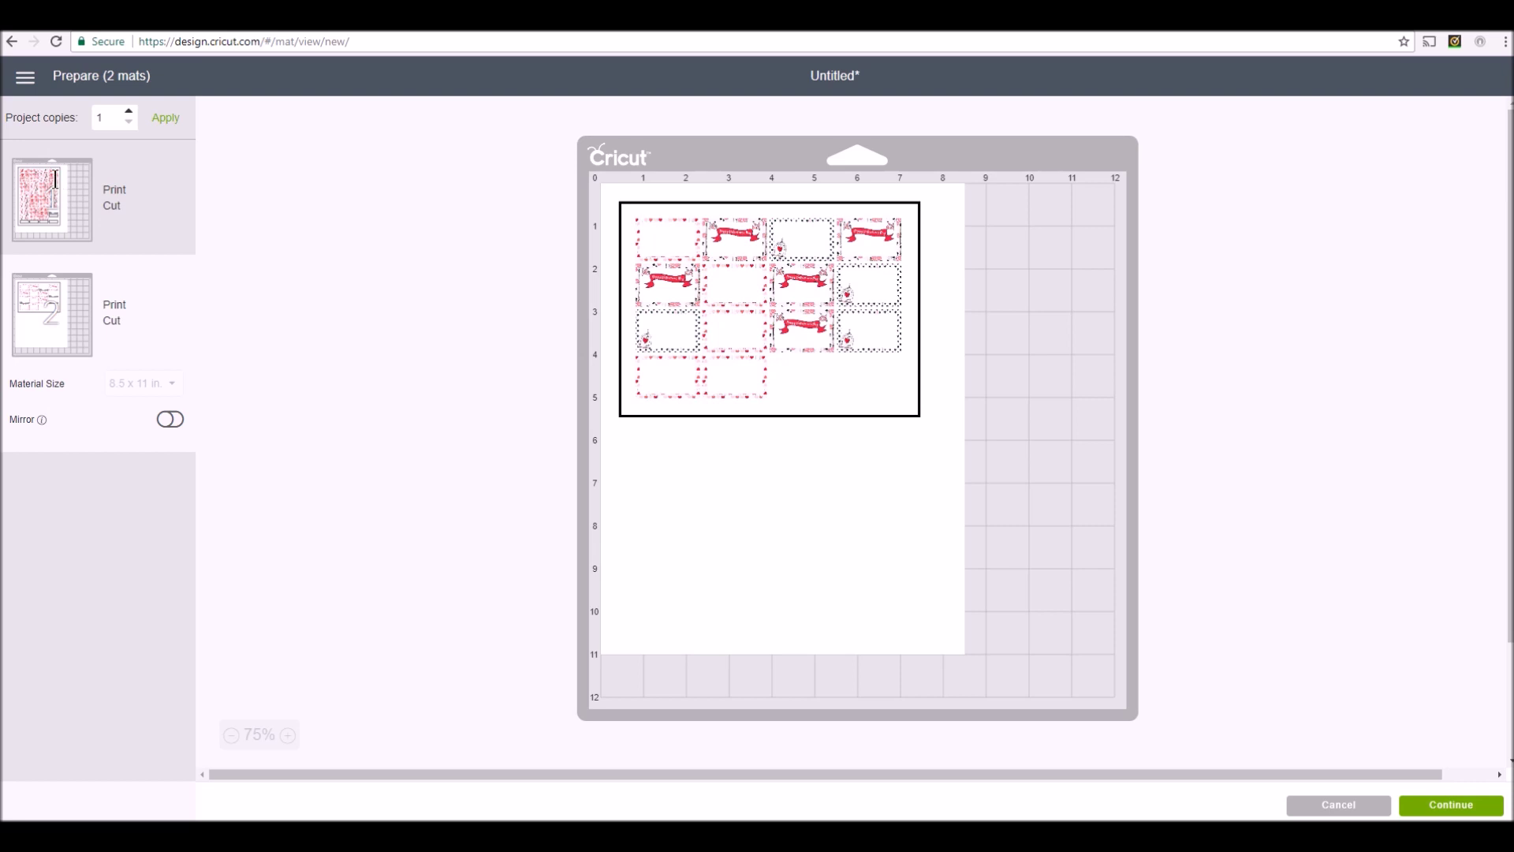
{"action": "left_click", "coordinate": [55, 180]}
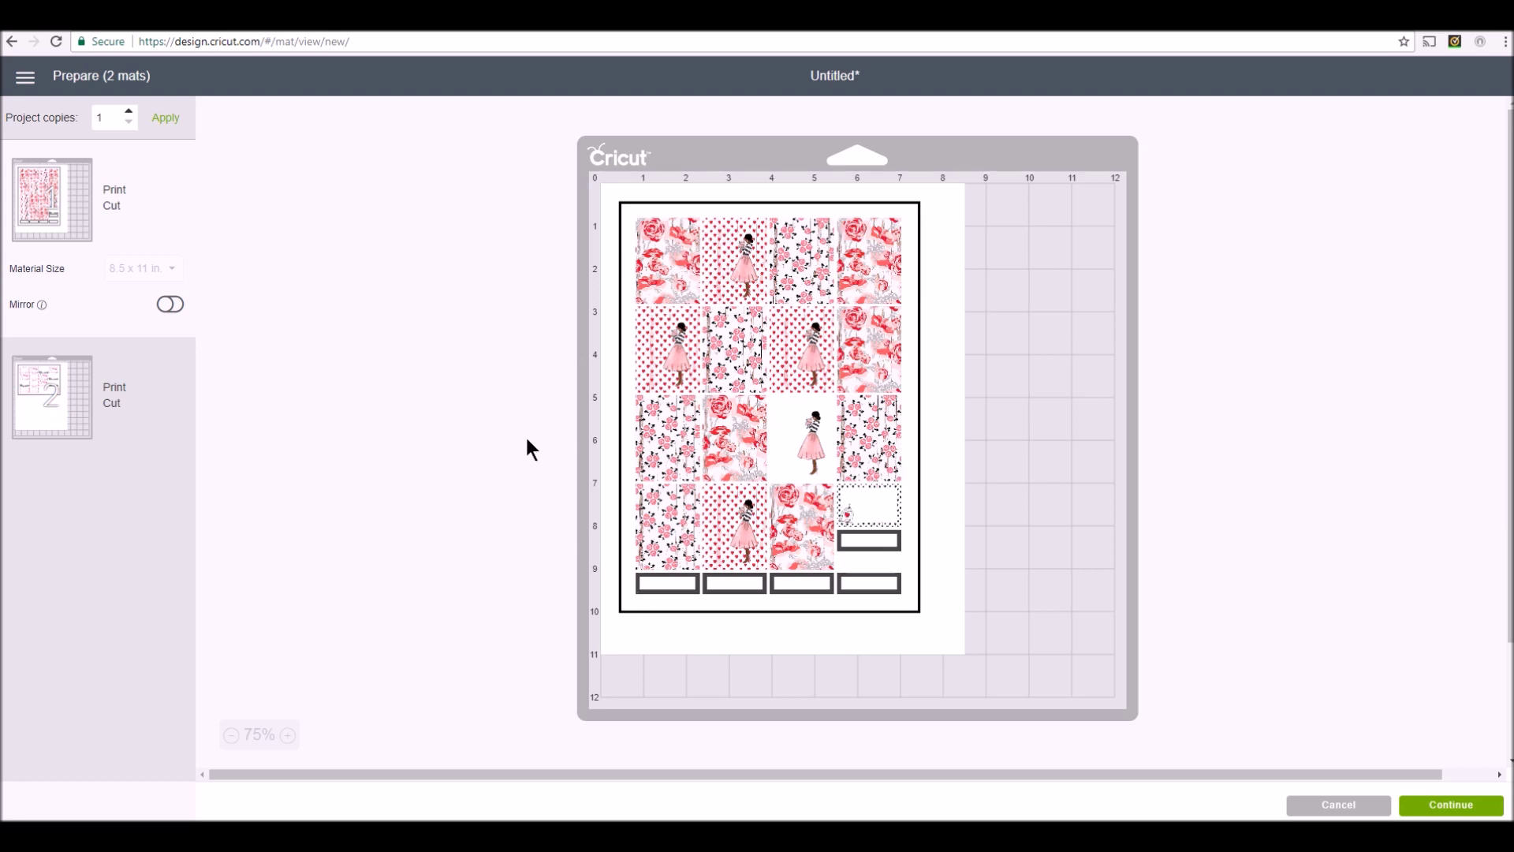
{"action": "left_click", "coordinate": [63, 372]}
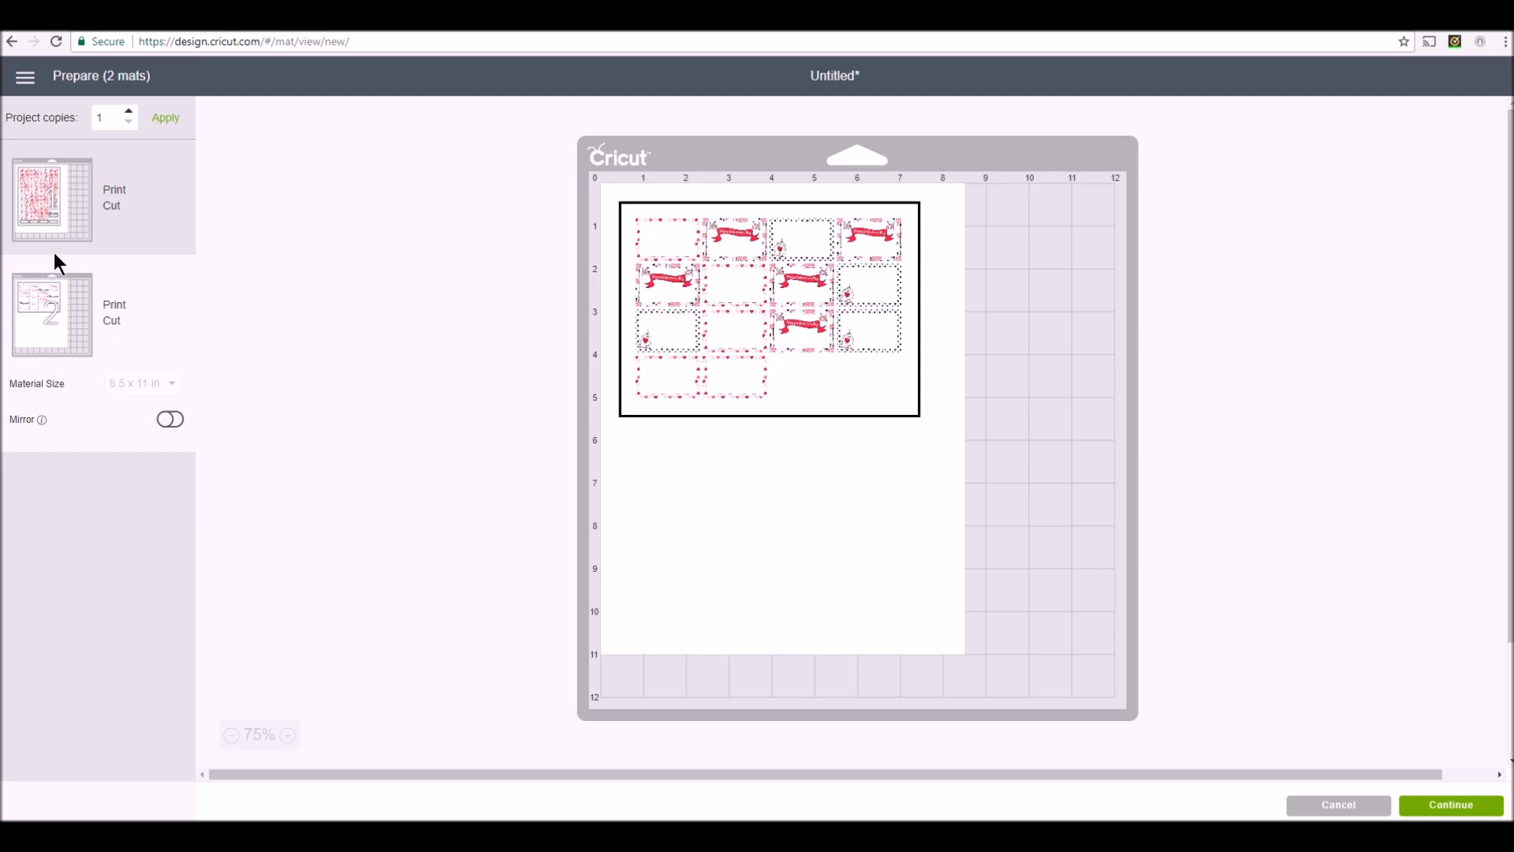
{"action": "left_click", "coordinate": [61, 218]}
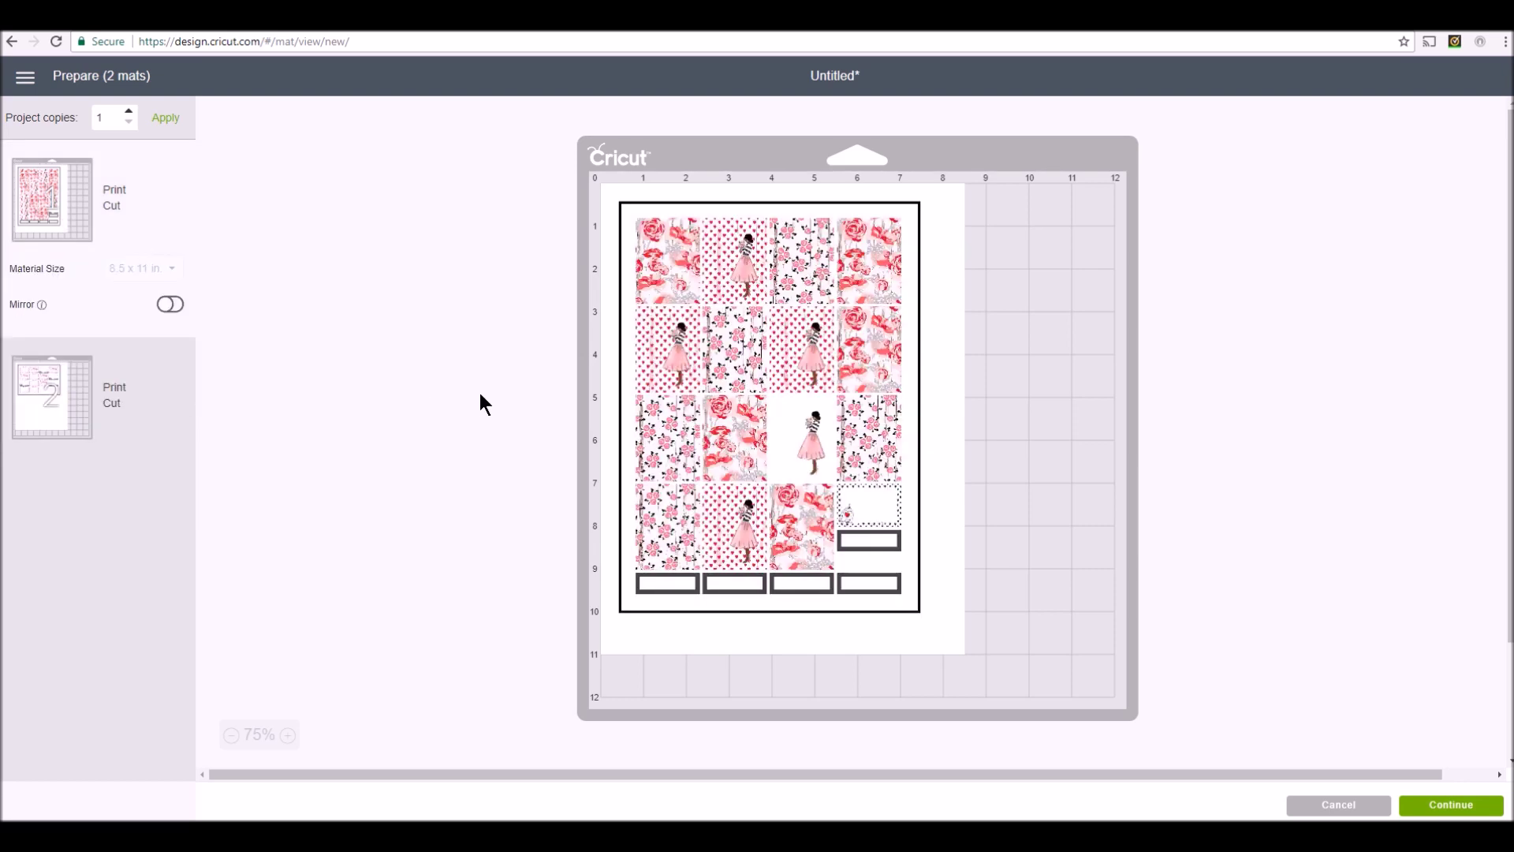
{"action": "left_click", "coordinate": [1345, 810]}
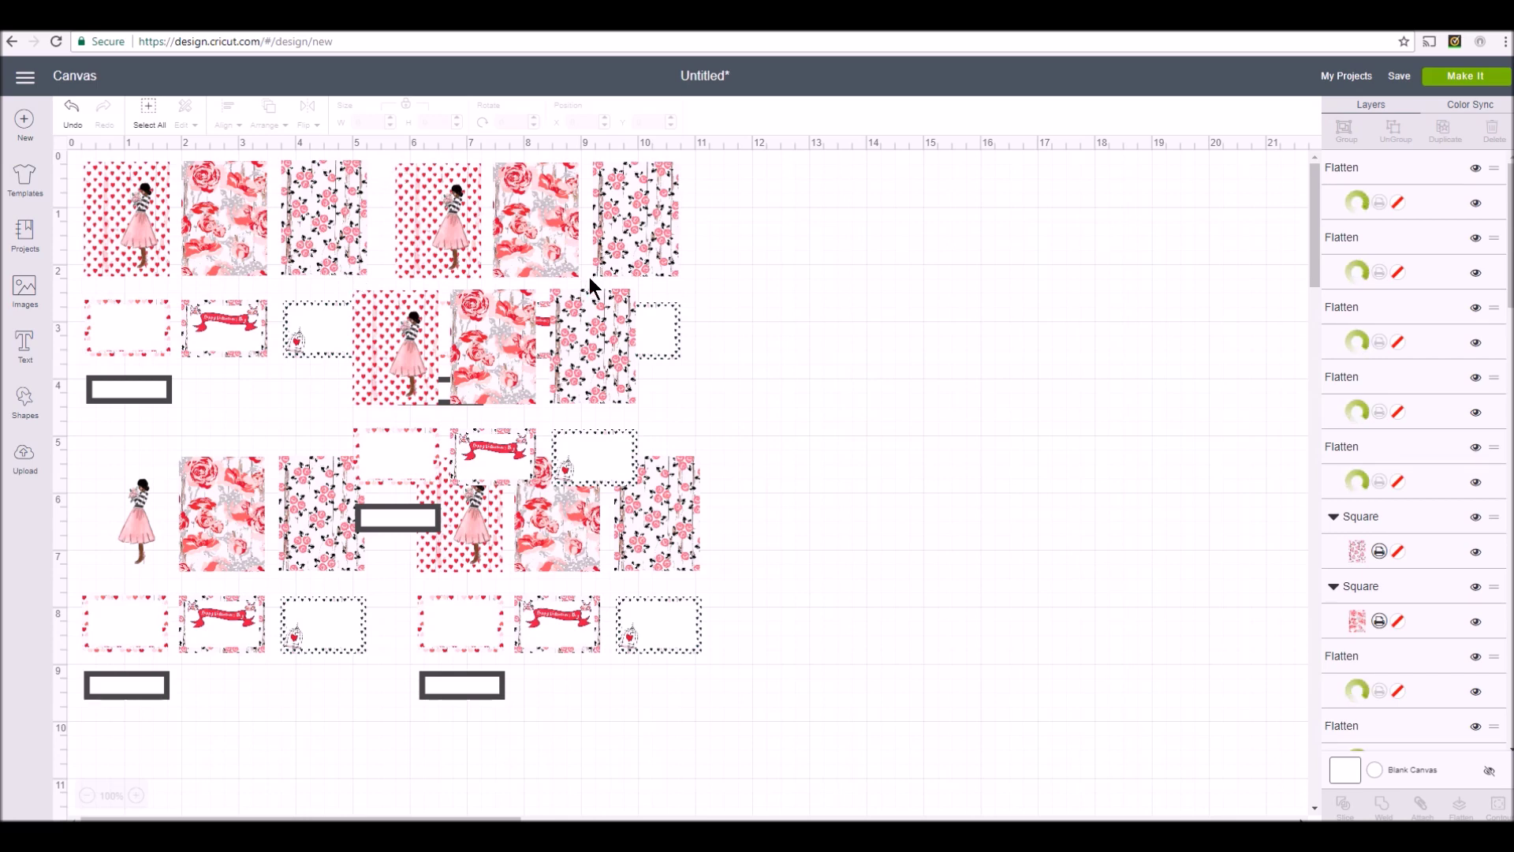
Delete the duplicated pieces in the lower rows and the three tall rectangles copied beside the original set
{"action": "left_click_drag", "start_coordinate": [89, 432], "coordinate": [913, 777]}
{"action": "key", "text": "Delete"}
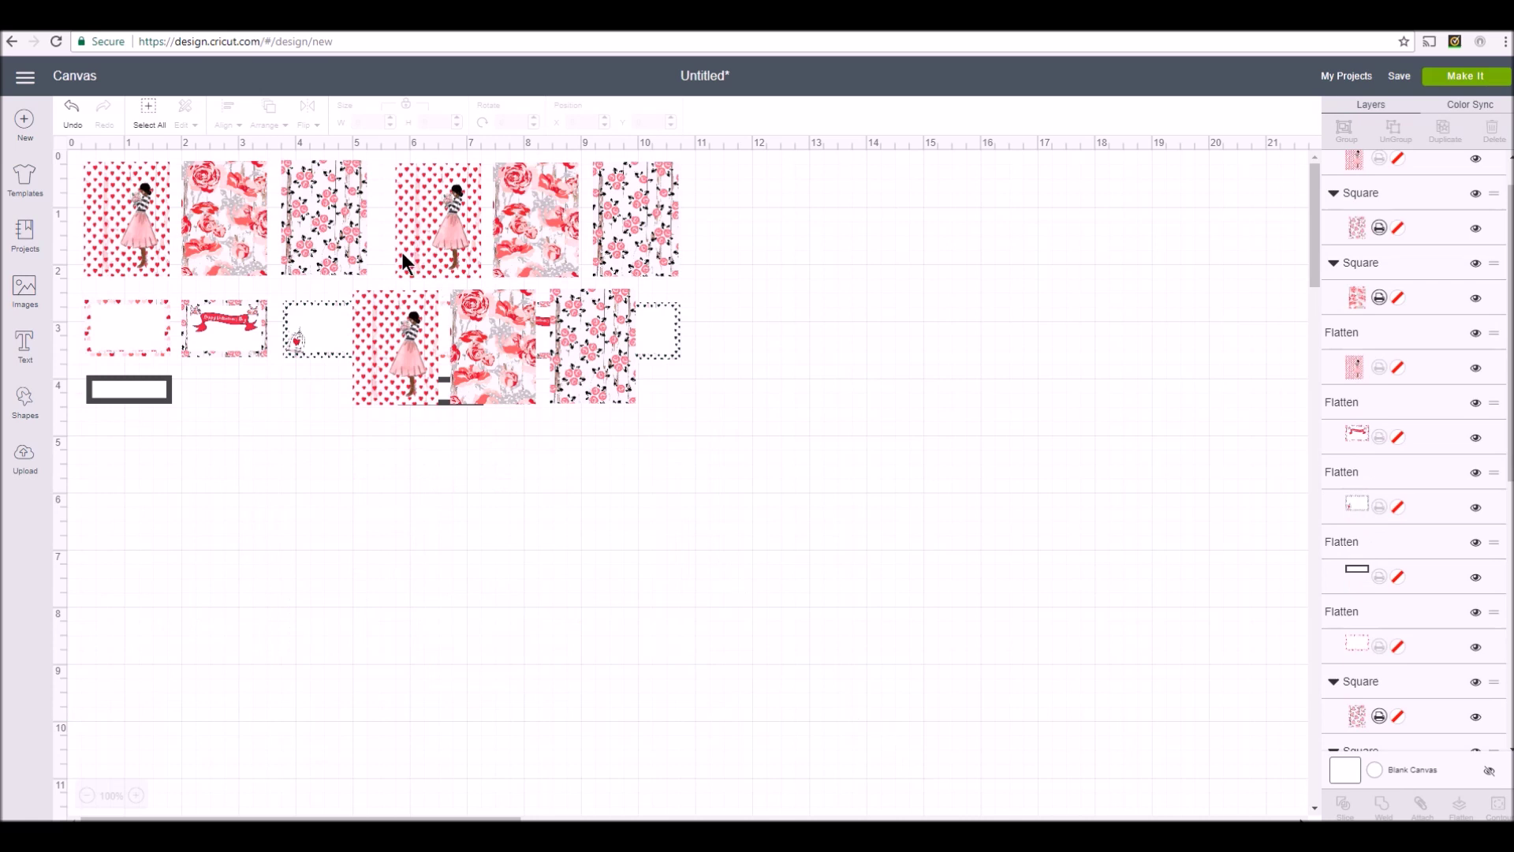
{"action": "left_click", "coordinate": [422, 180]}
{"action": "key", "text": "Delete"}
{"action": "left_click", "coordinate": [556, 211]}
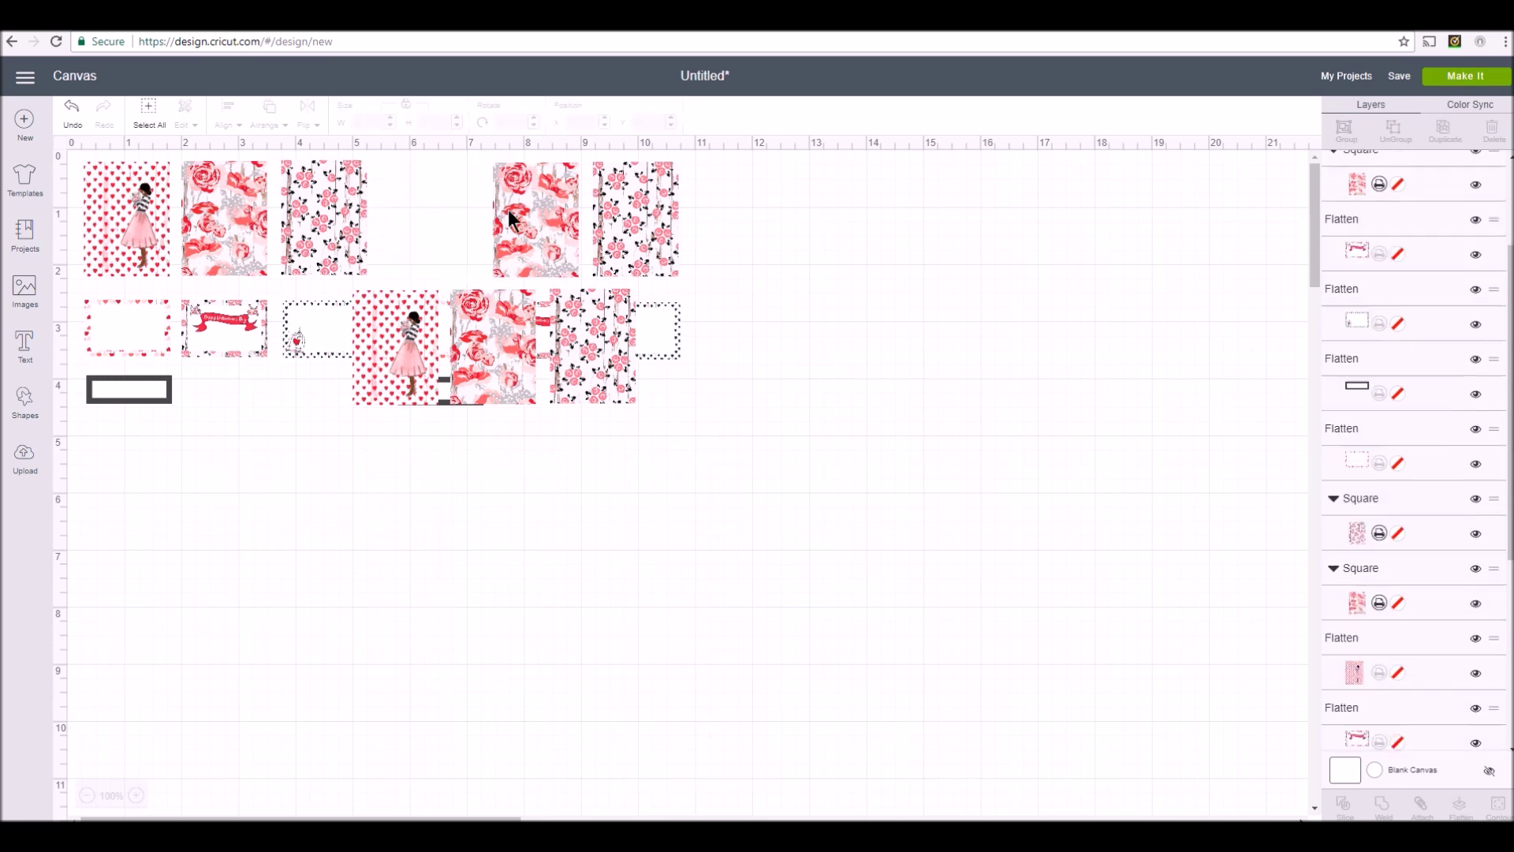
{"action": "key", "text": "Delete"}
{"action": "left_click", "coordinate": [644, 219]}
{"action": "key", "text": "Delete"}
Delete the remaining overlapping tall rectangles and copied small frames so only the original set is left
{"action": "left_click", "coordinate": [605, 317]}
{"action": "key", "text": "Delete"}
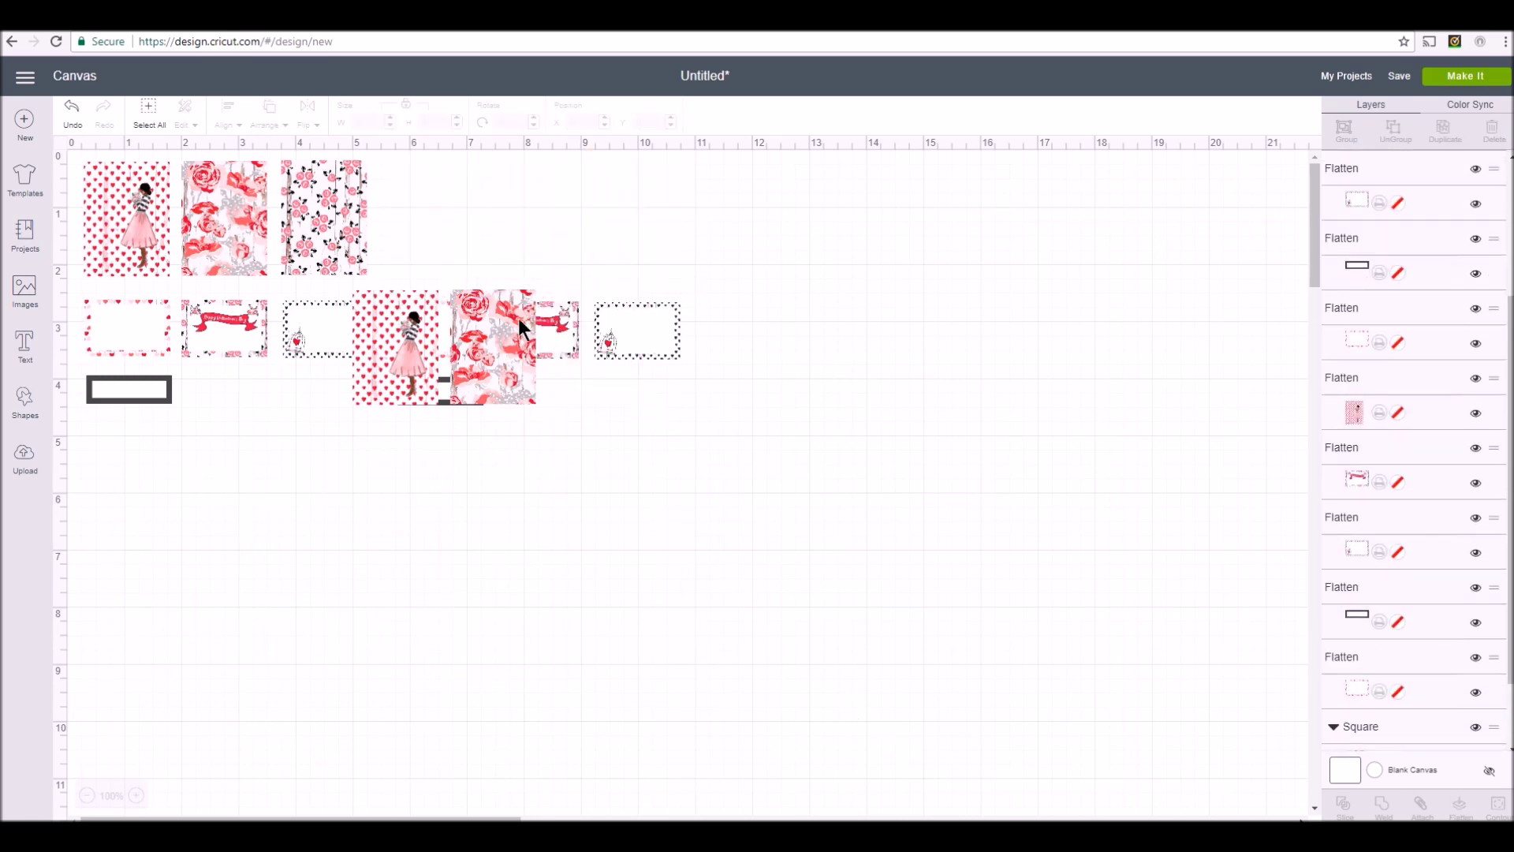
{"action": "left_click", "coordinate": [512, 319]}
{"action": "key", "text": "Delete"}
{"action": "left_click", "coordinate": [418, 328]}
{"action": "key", "text": "Delete"}
{"action": "left_click_drag", "start_coordinate": [401, 267], "coordinate": [751, 426]}
{"action": "key", "text": "Delete"}
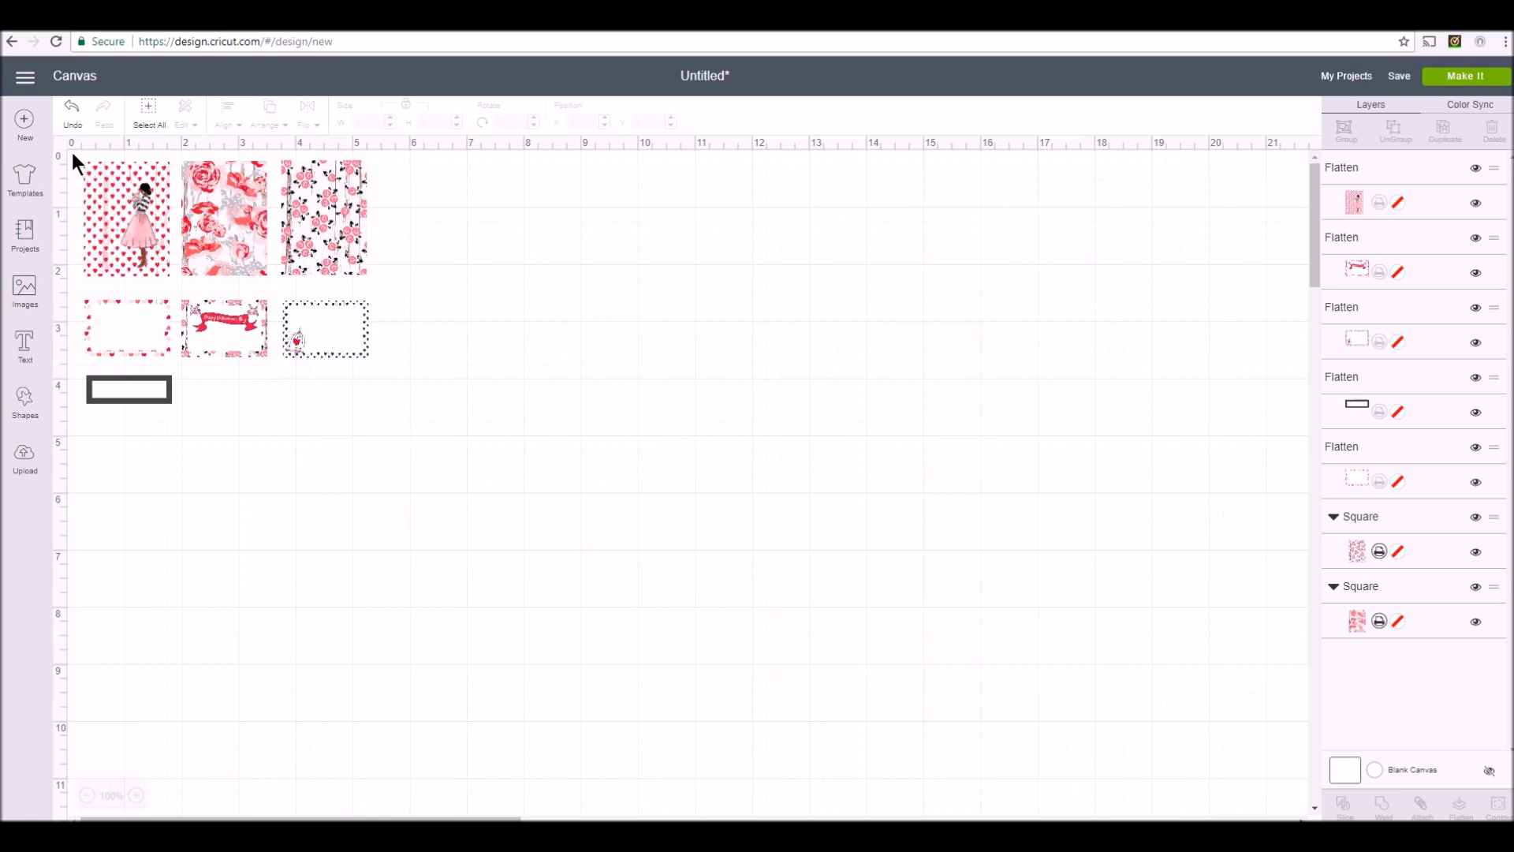
Group all seven pieces of the original set
{"action": "left_click_drag", "start_coordinate": [70, 154], "coordinate": [399, 483]}
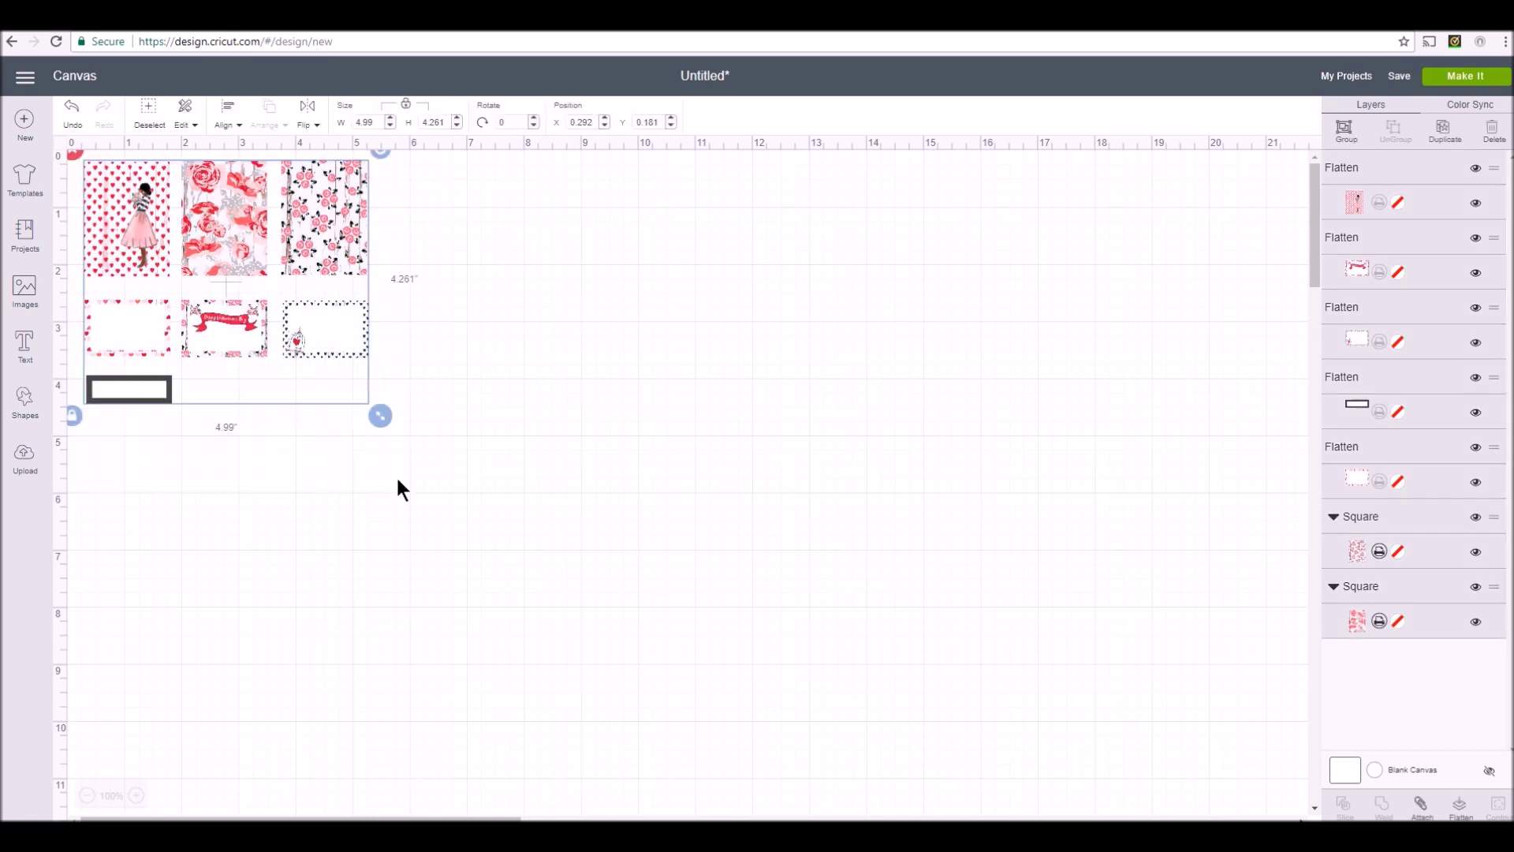
{"action": "right_click", "coordinate": [307, 352]}
{"action": "left_click", "coordinate": [338, 366]}
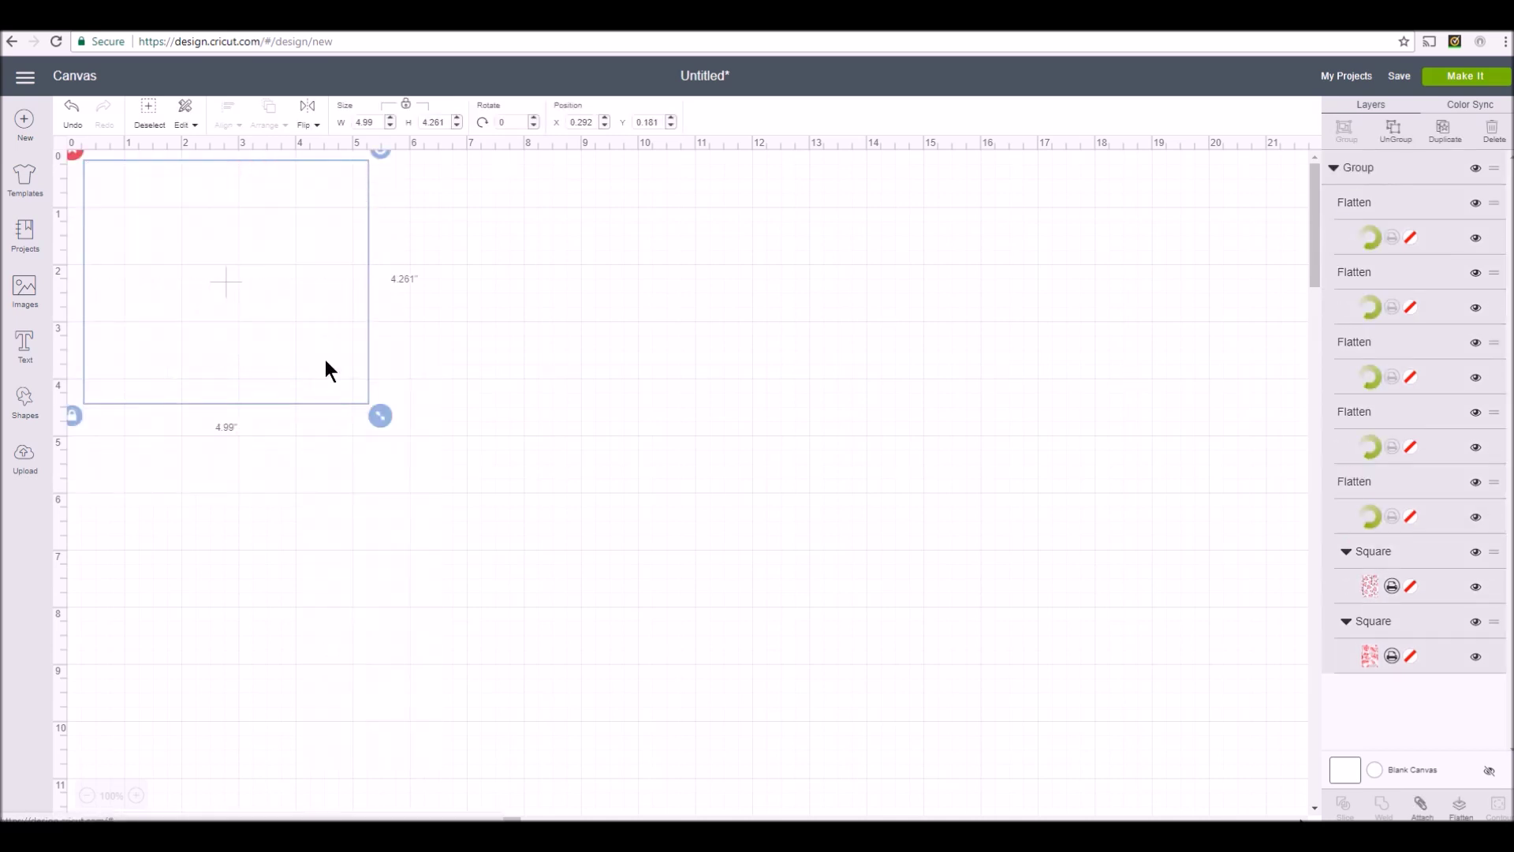
Copy and paste the grouped set, placing the copy directly below the original at about X 0.29, Y 4.81
{"action": "right_click", "coordinate": [291, 314]}
{"action": "left_click", "coordinate": [350, 406]}
{"action": "key", "text": "ctrl+v"}
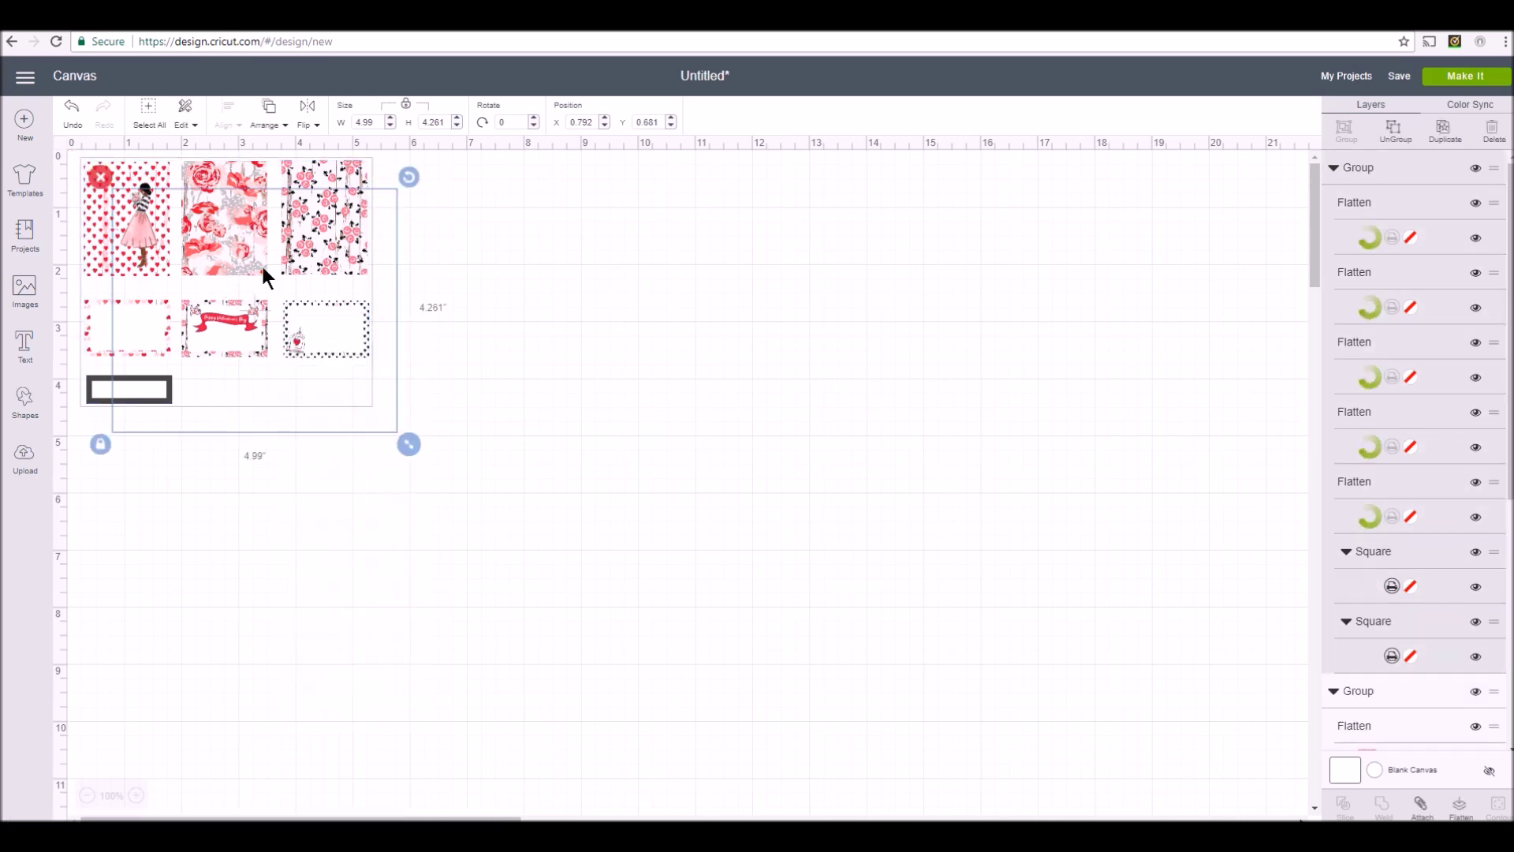
{"action": "left_click_drag", "start_coordinate": [300, 257], "coordinate": [224, 493]}
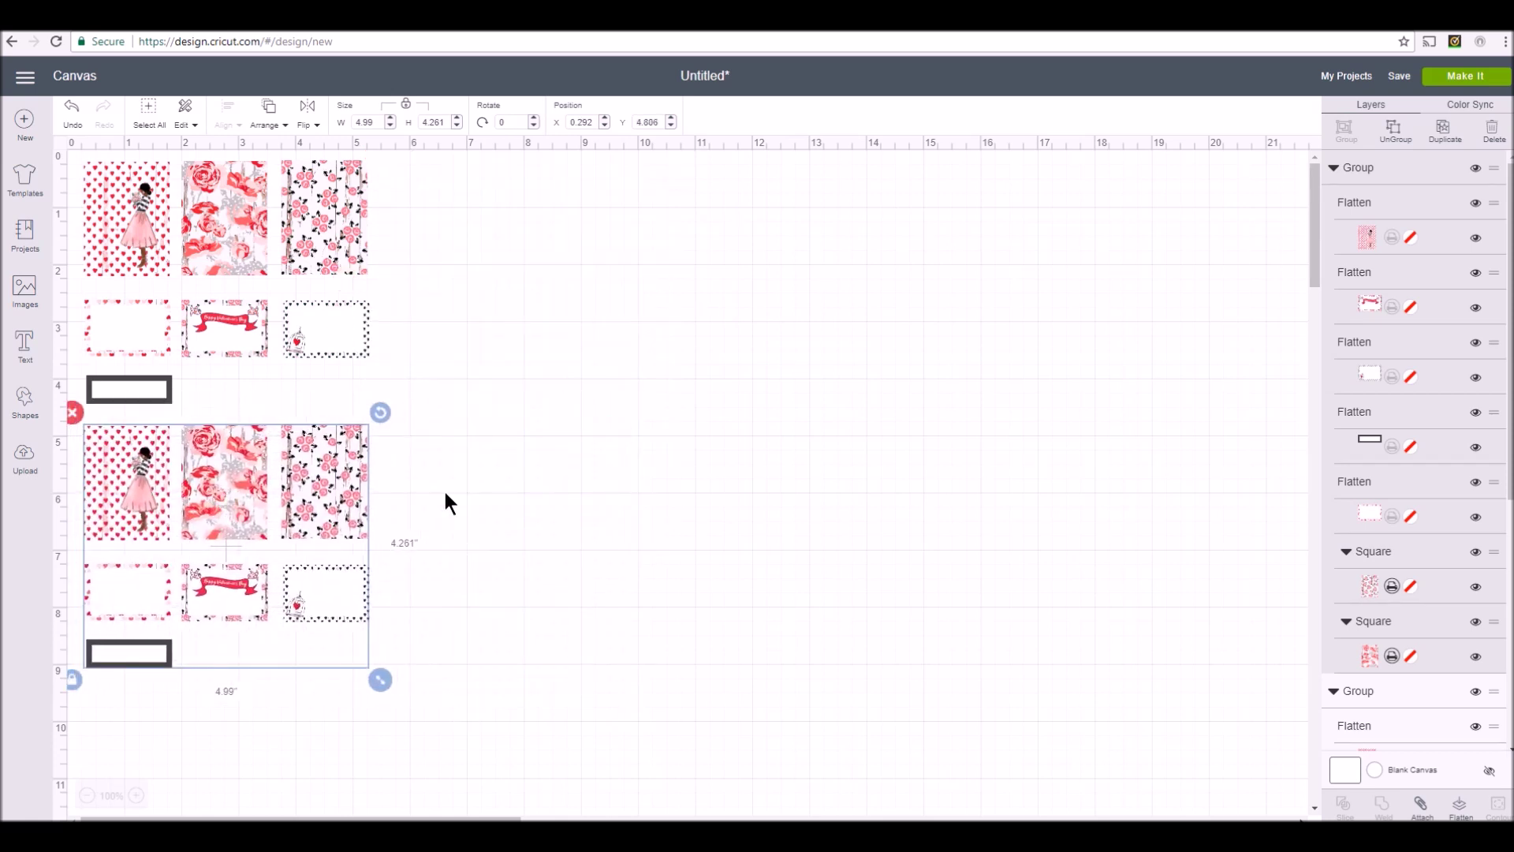
{"action": "left_click", "coordinate": [491, 496]}
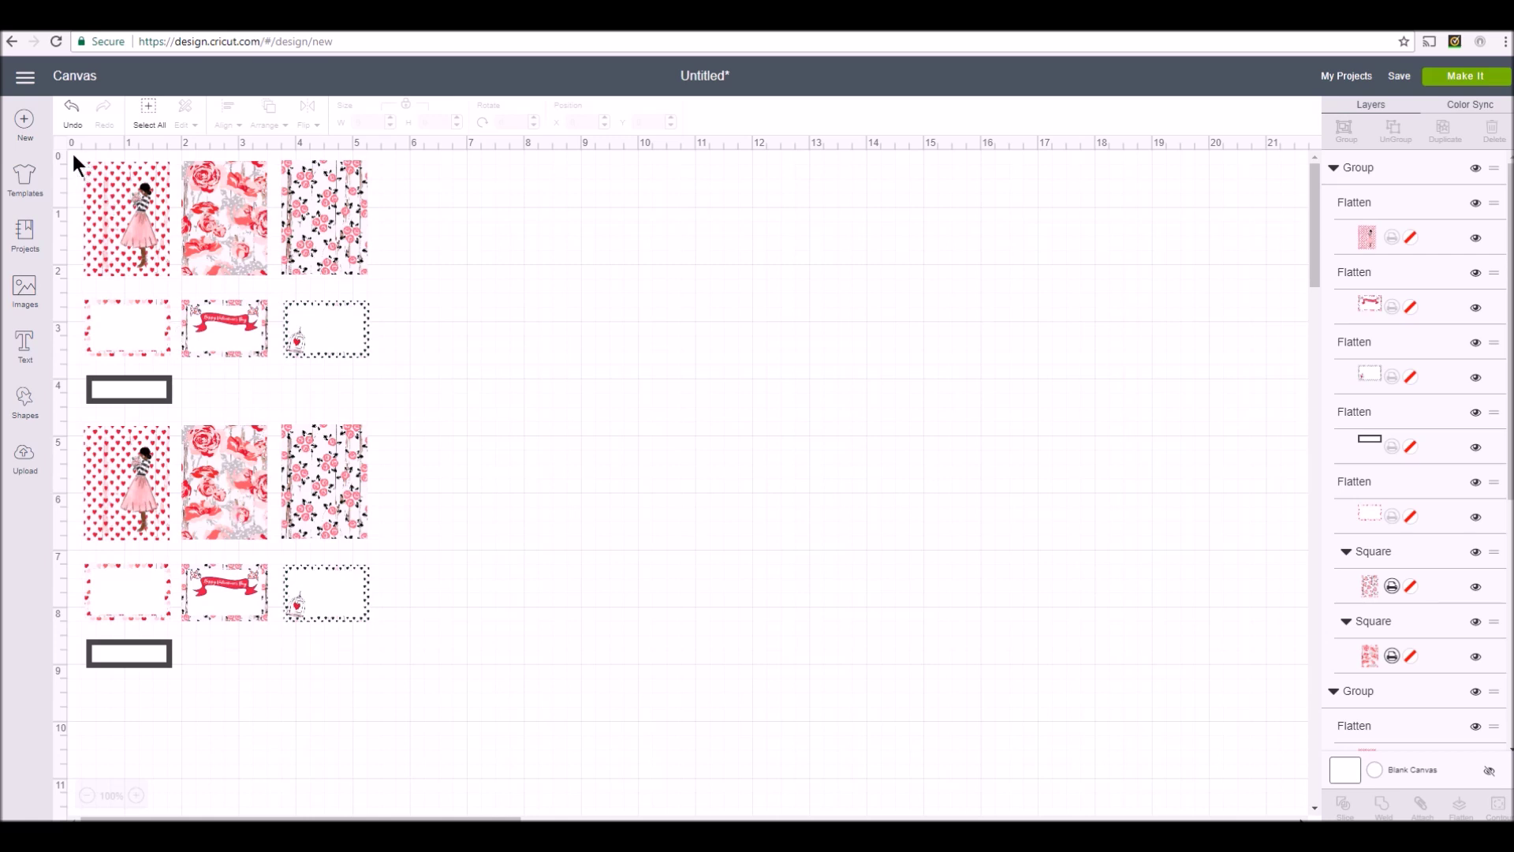
Attach the original group and its copy together so their arrangement is kept on the mat
{"action": "left_click_drag", "start_coordinate": [72, 154], "coordinate": [415, 745]}
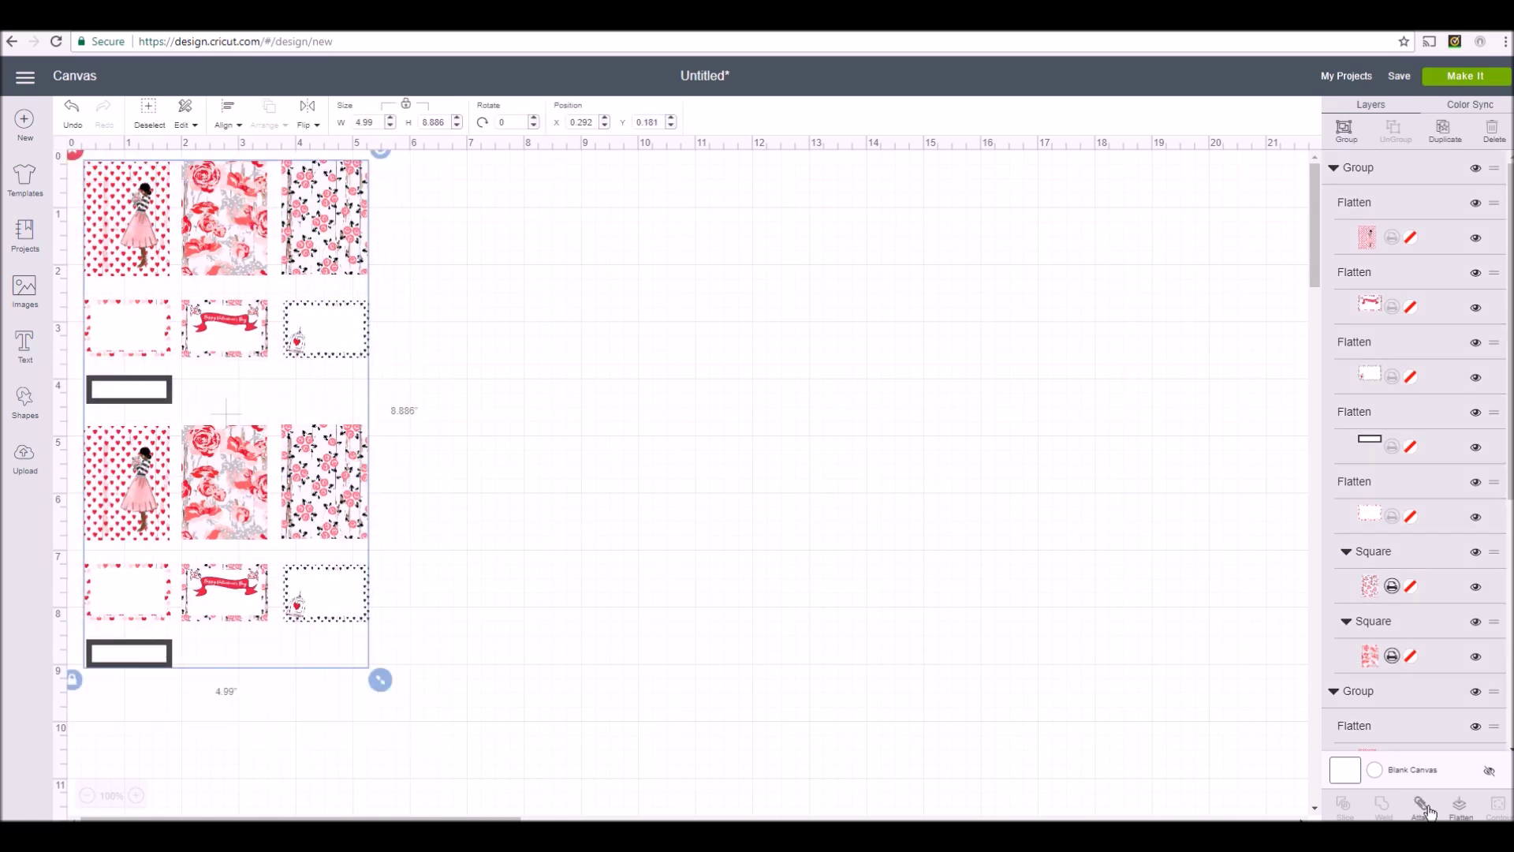
{"action": "right_click", "coordinate": [276, 519]}
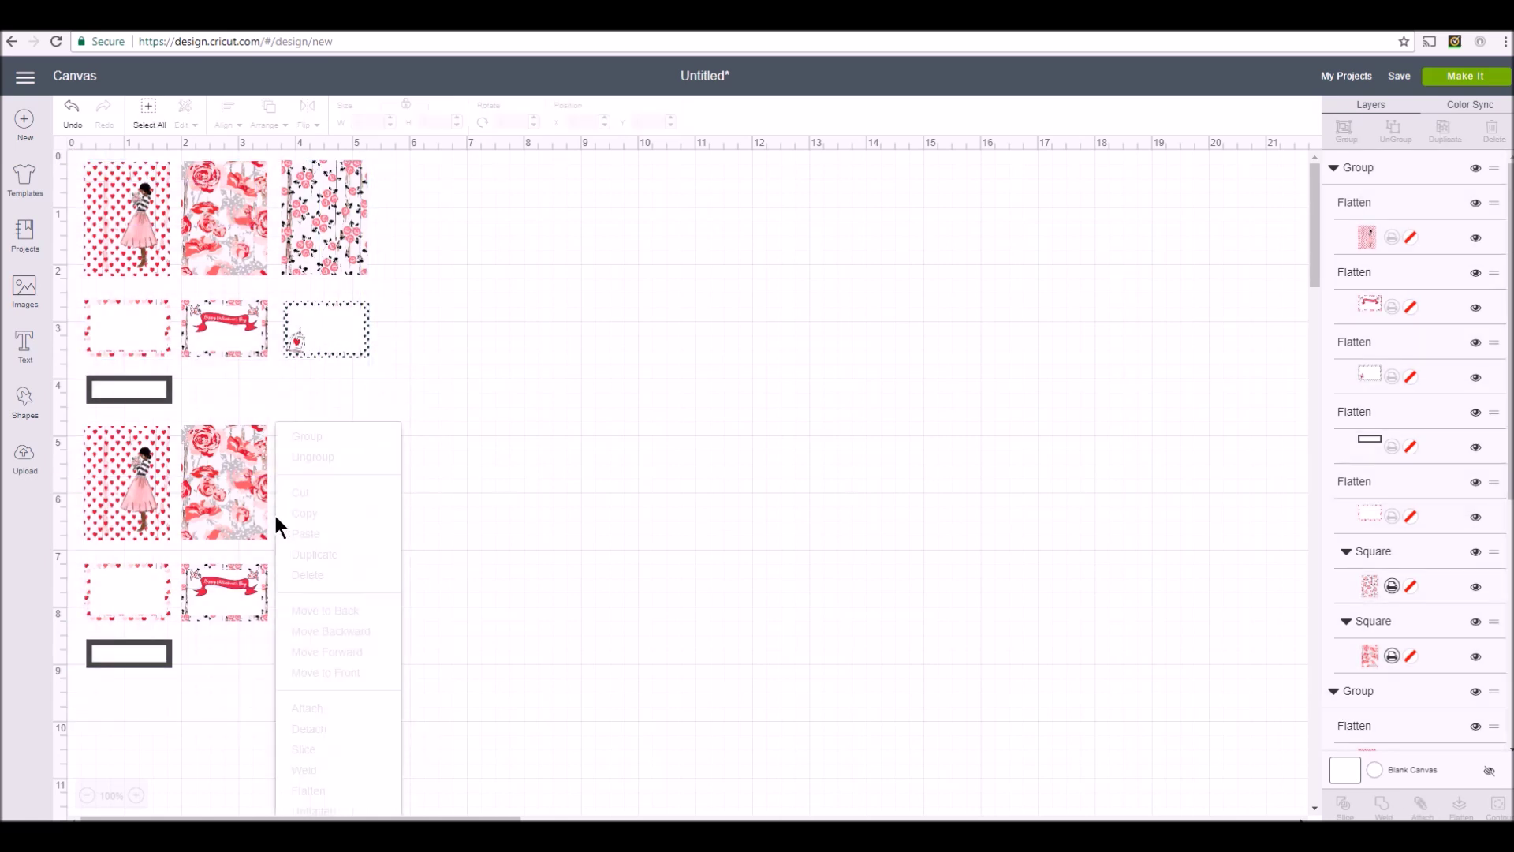
{"action": "left_click", "coordinate": [142, 455]}
{"action": "left_click_drag", "start_coordinate": [73, 154], "coordinate": [447, 734]}
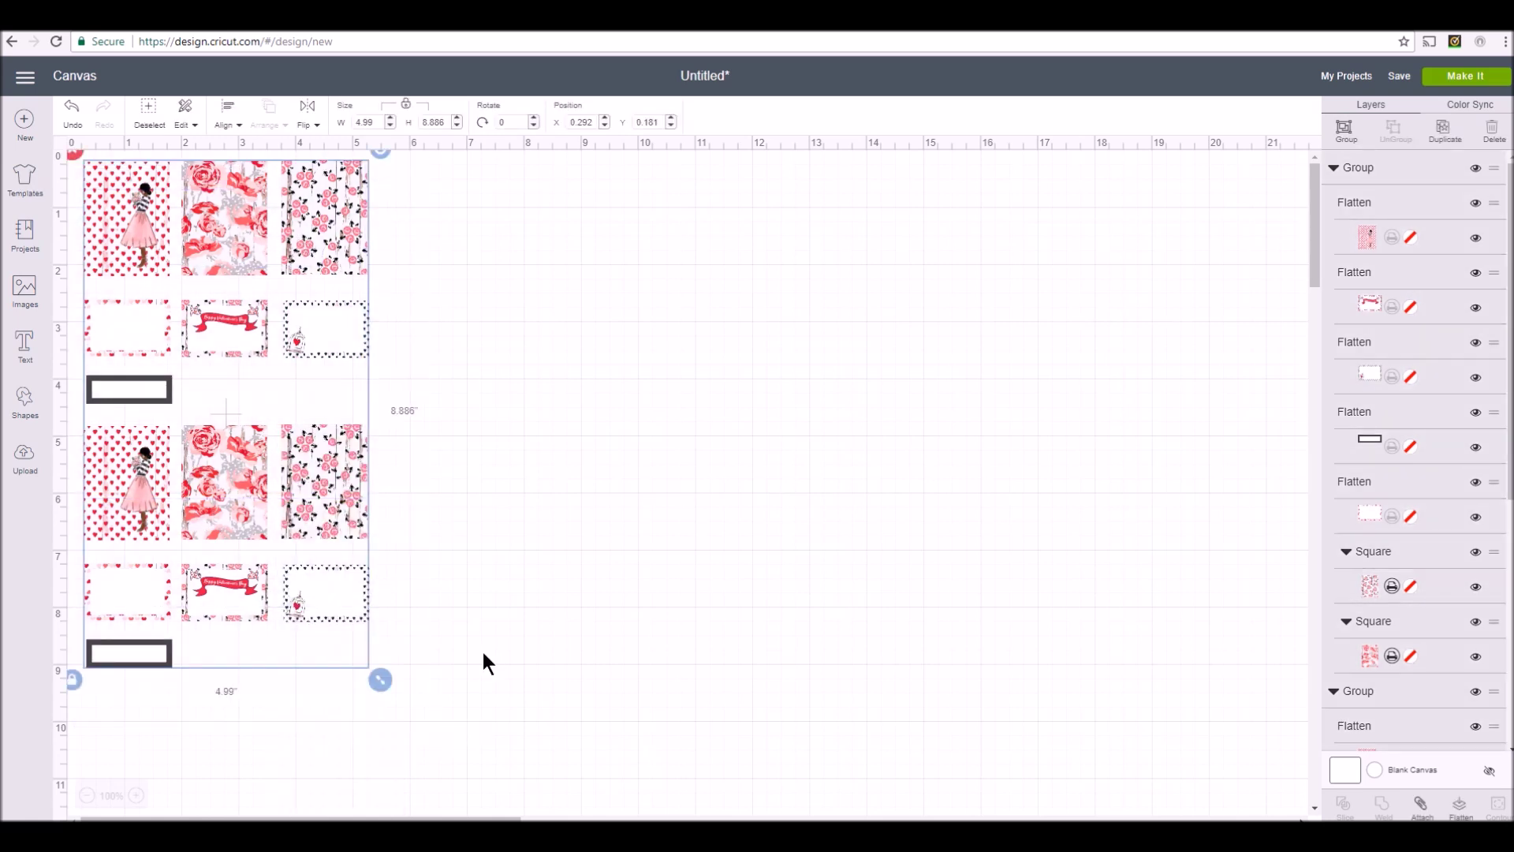
{"action": "left_click", "coordinate": [1423, 806]}
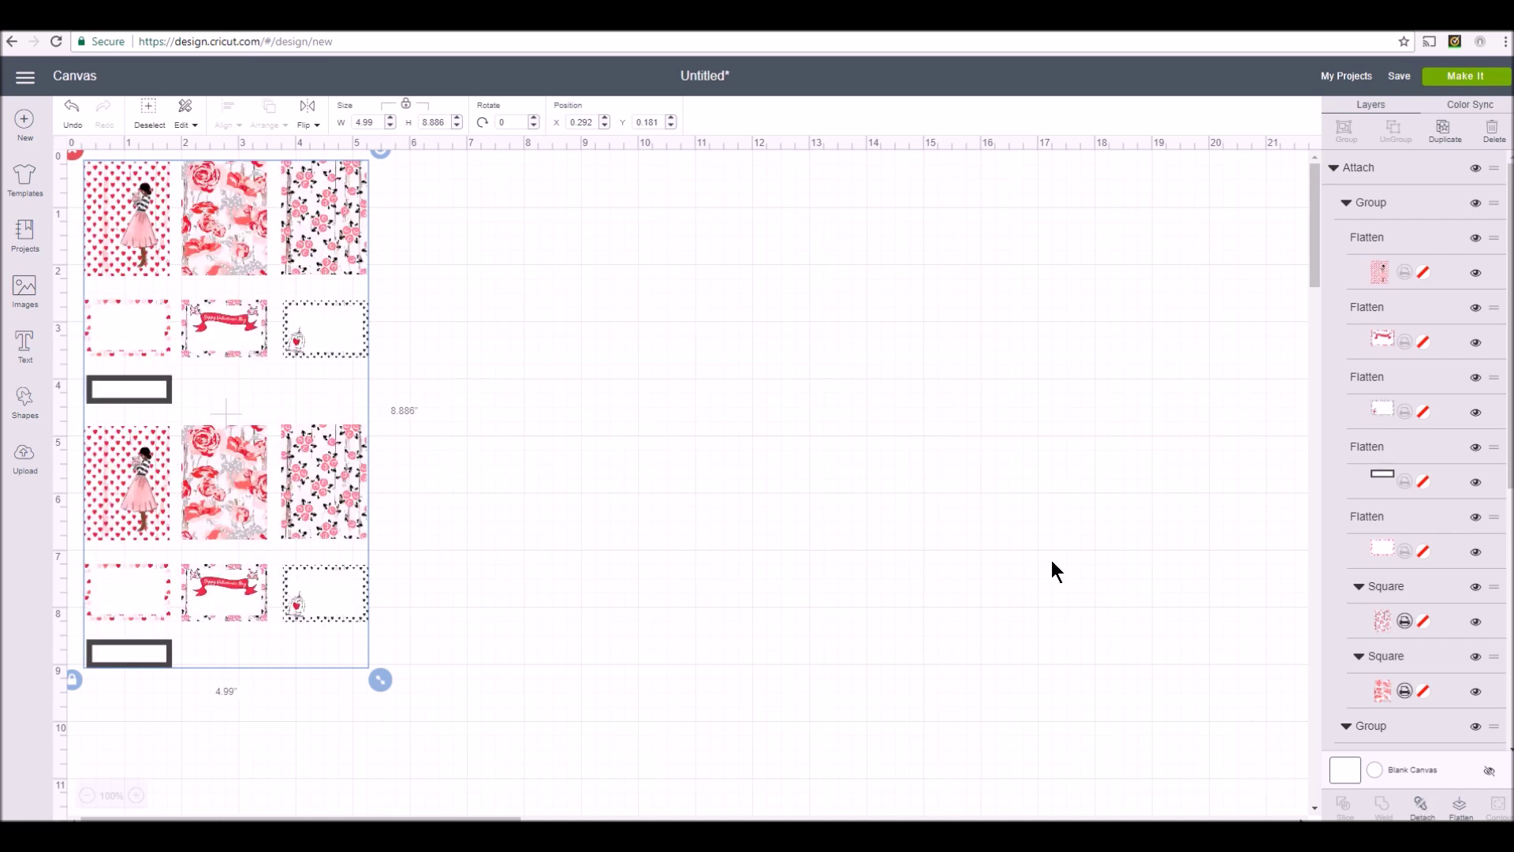
Preview the attached groups on the print mat and return to the canvas
{"action": "left_click", "coordinate": [1472, 78]}
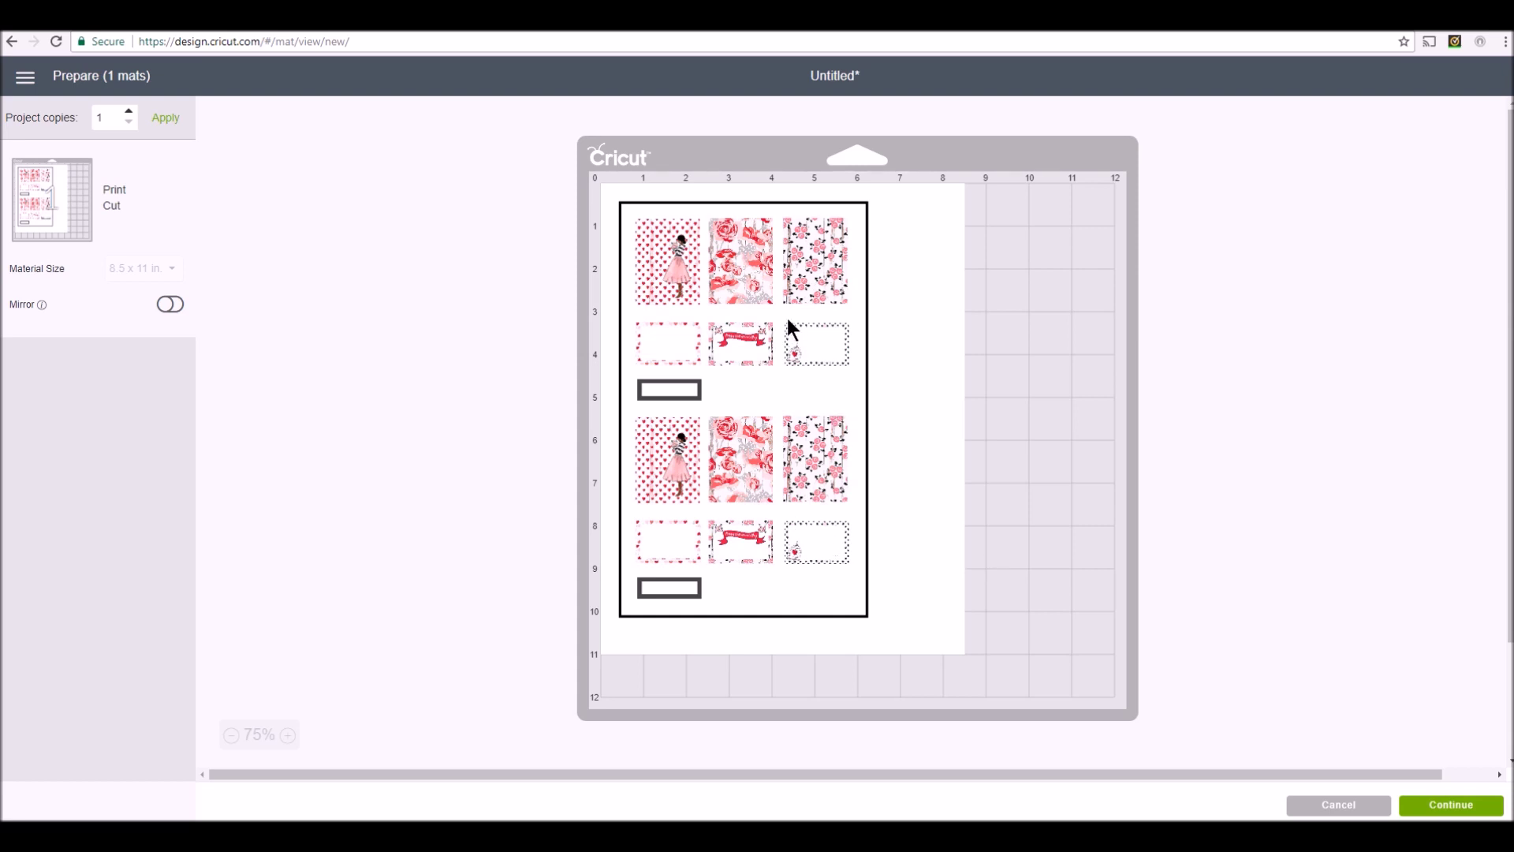
{"action": "left_click", "coordinate": [1338, 805]}
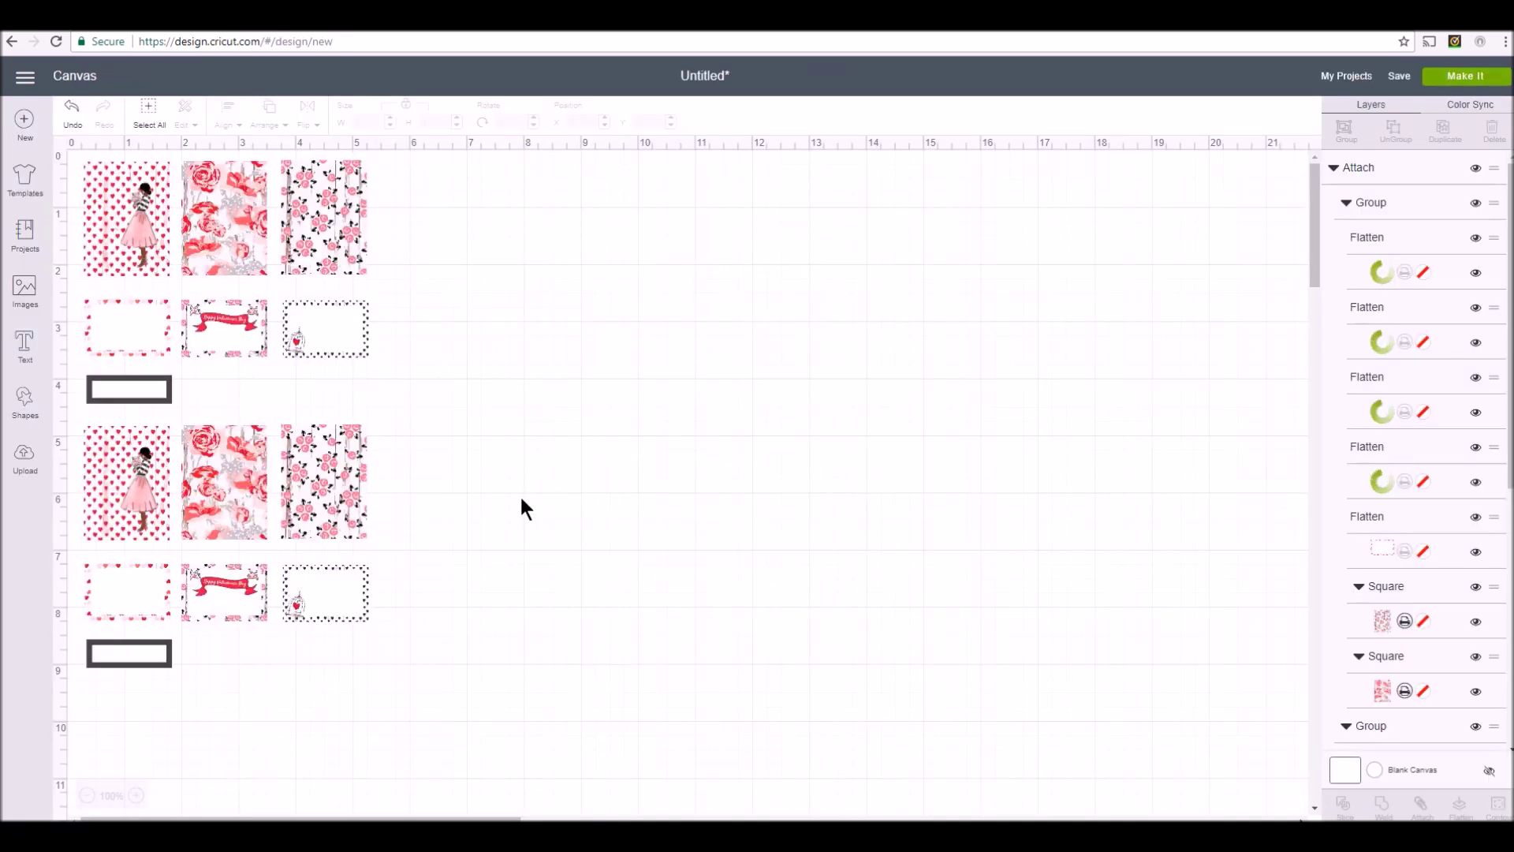
Detach the original and copied sets, and move the copied group beside the original at about X 5.92, Y 0.57
{"action": "left_click_drag", "start_coordinate": [76, 412], "coordinate": [543, 720]}
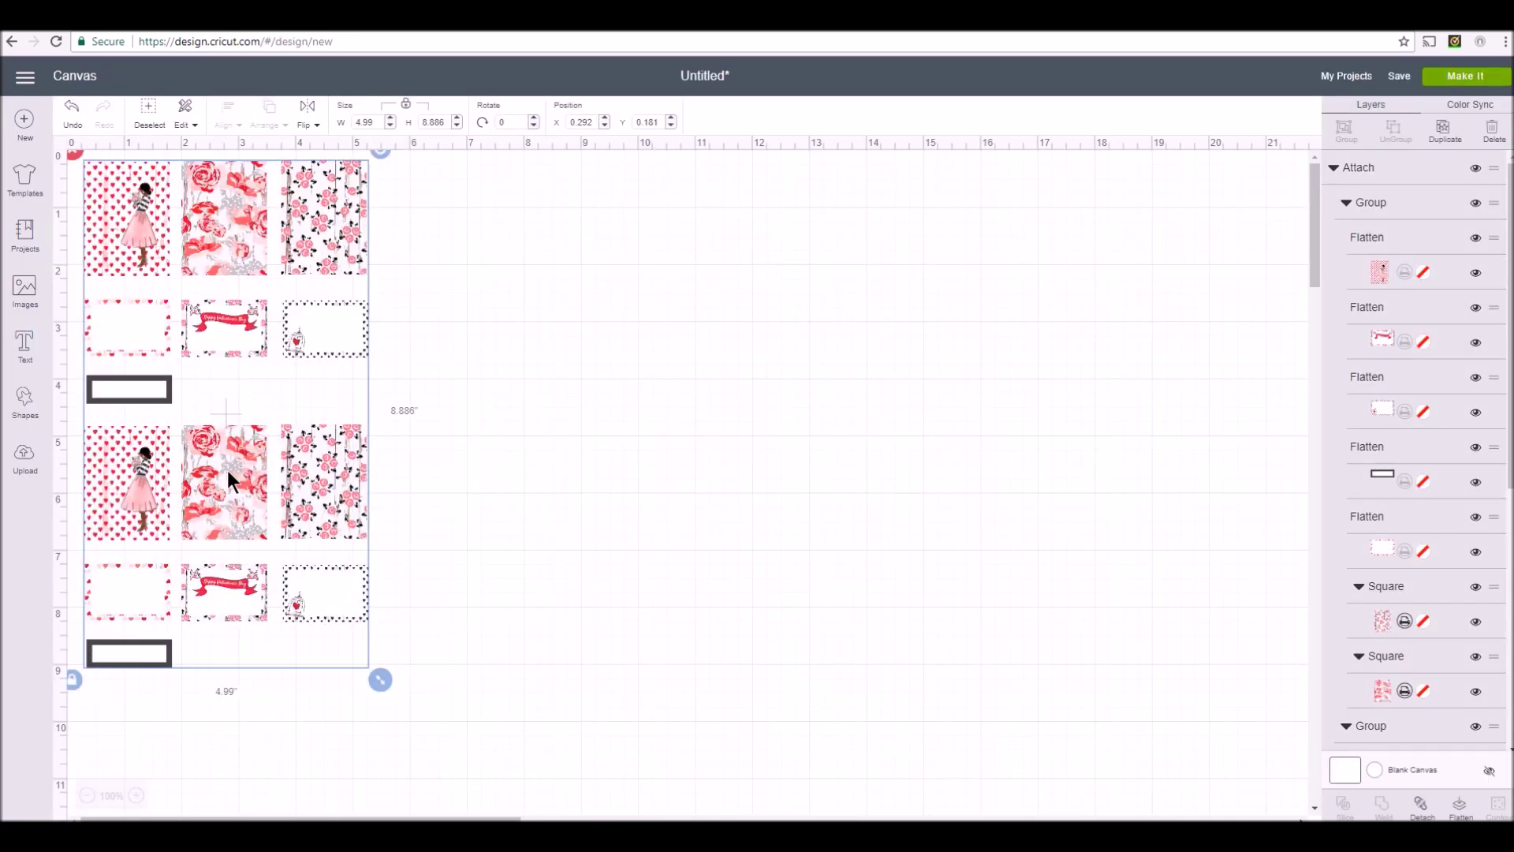
{"action": "right_click", "coordinate": [245, 469]}
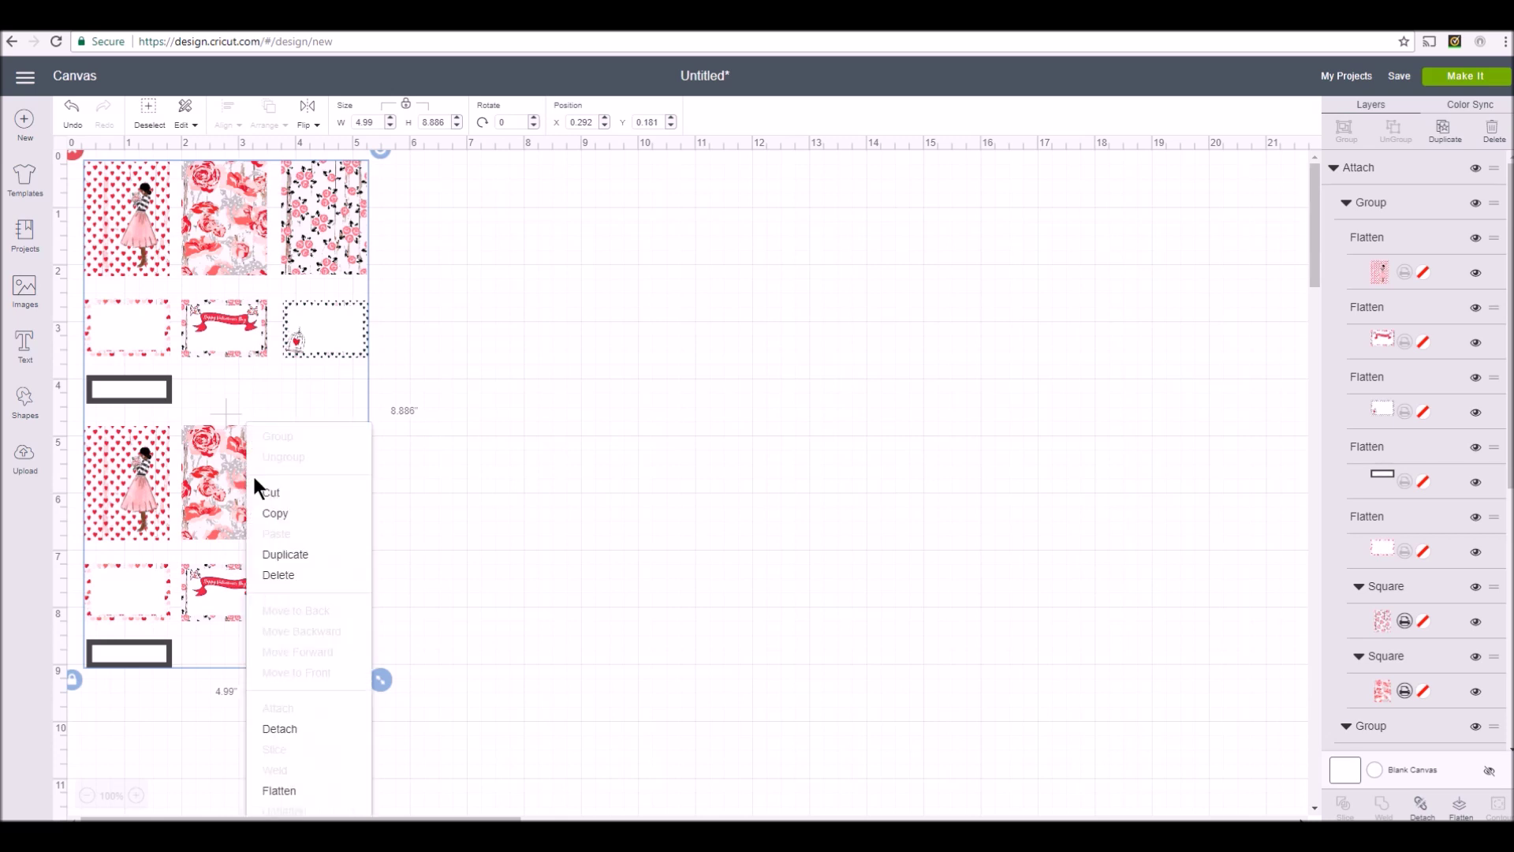
{"action": "left_click", "coordinate": [304, 735]}
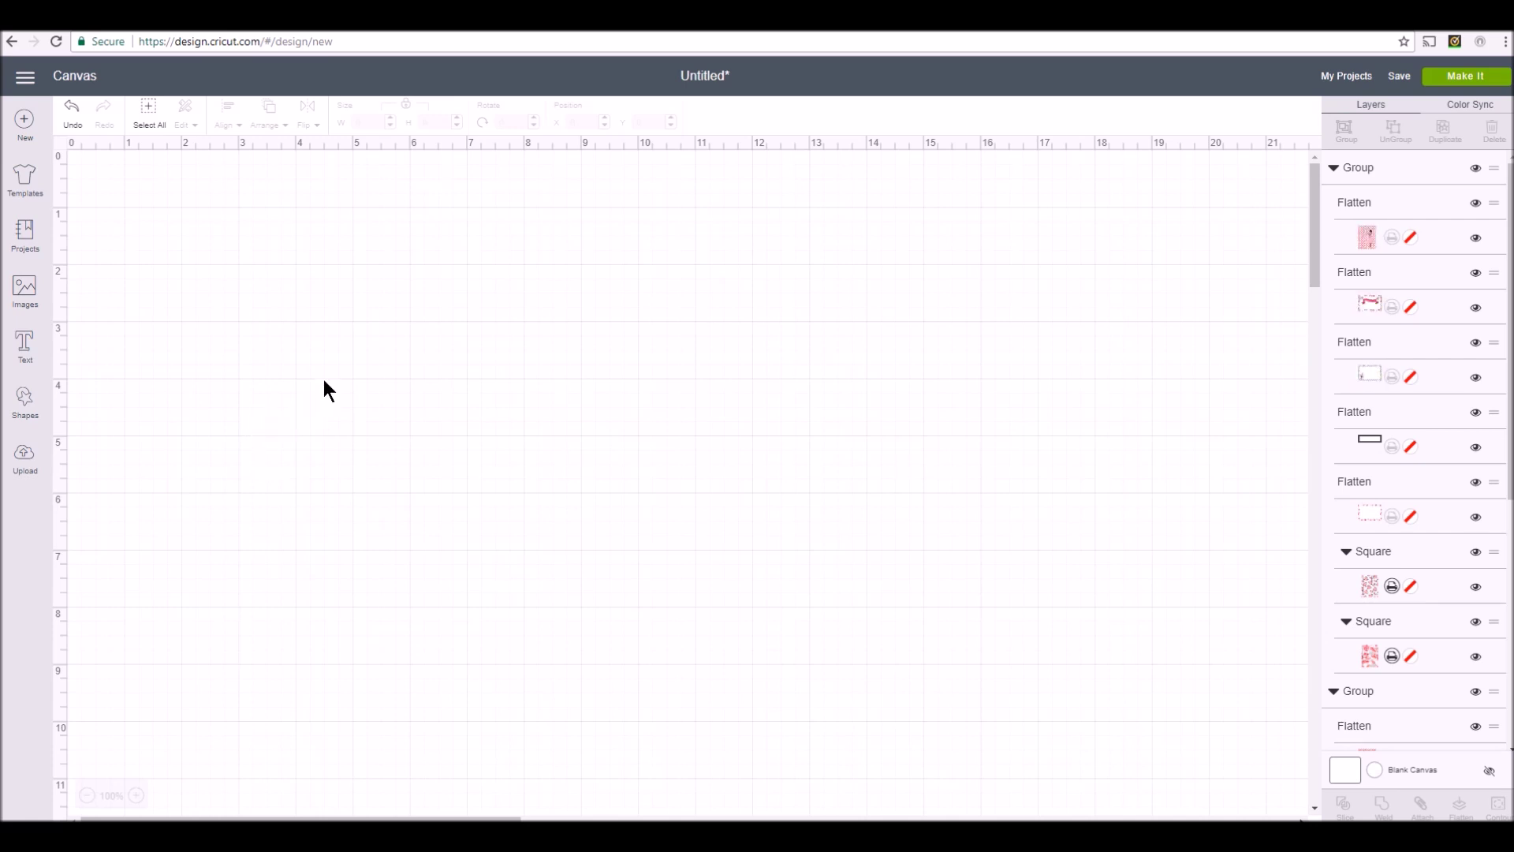
{"action": "left_click_drag", "start_coordinate": [234, 448], "coordinate": [560, 205]}
Ungroup the copied and original sets into individual pieces, and preview their arrangement on the print mat before returning to the canvas
{"action": "right_click", "coordinate": [557, 207]}
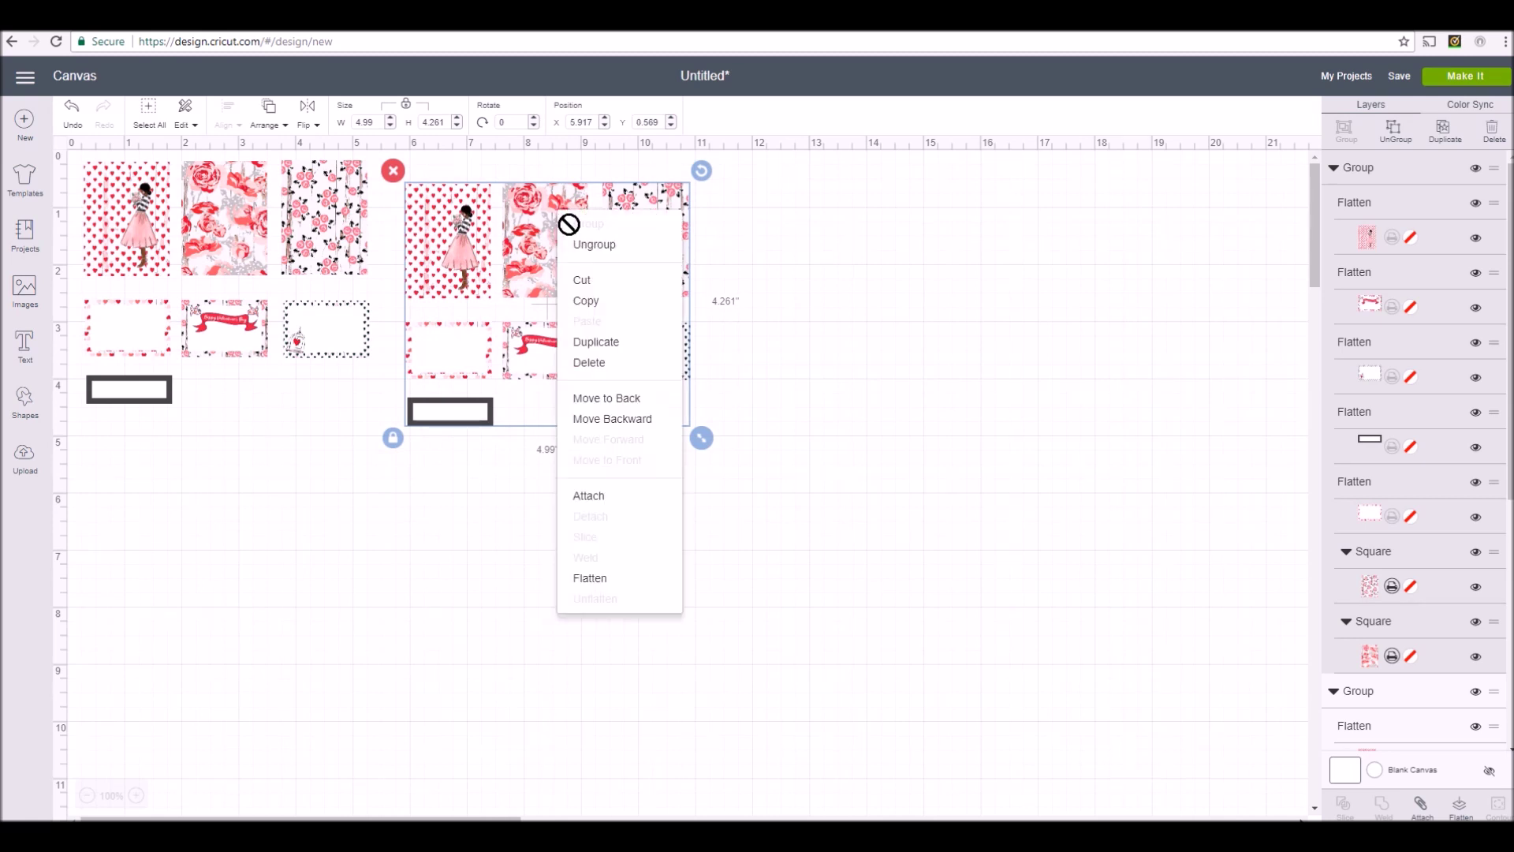
{"action": "left_click", "coordinate": [584, 247]}
{"action": "left_click", "coordinate": [334, 230]}
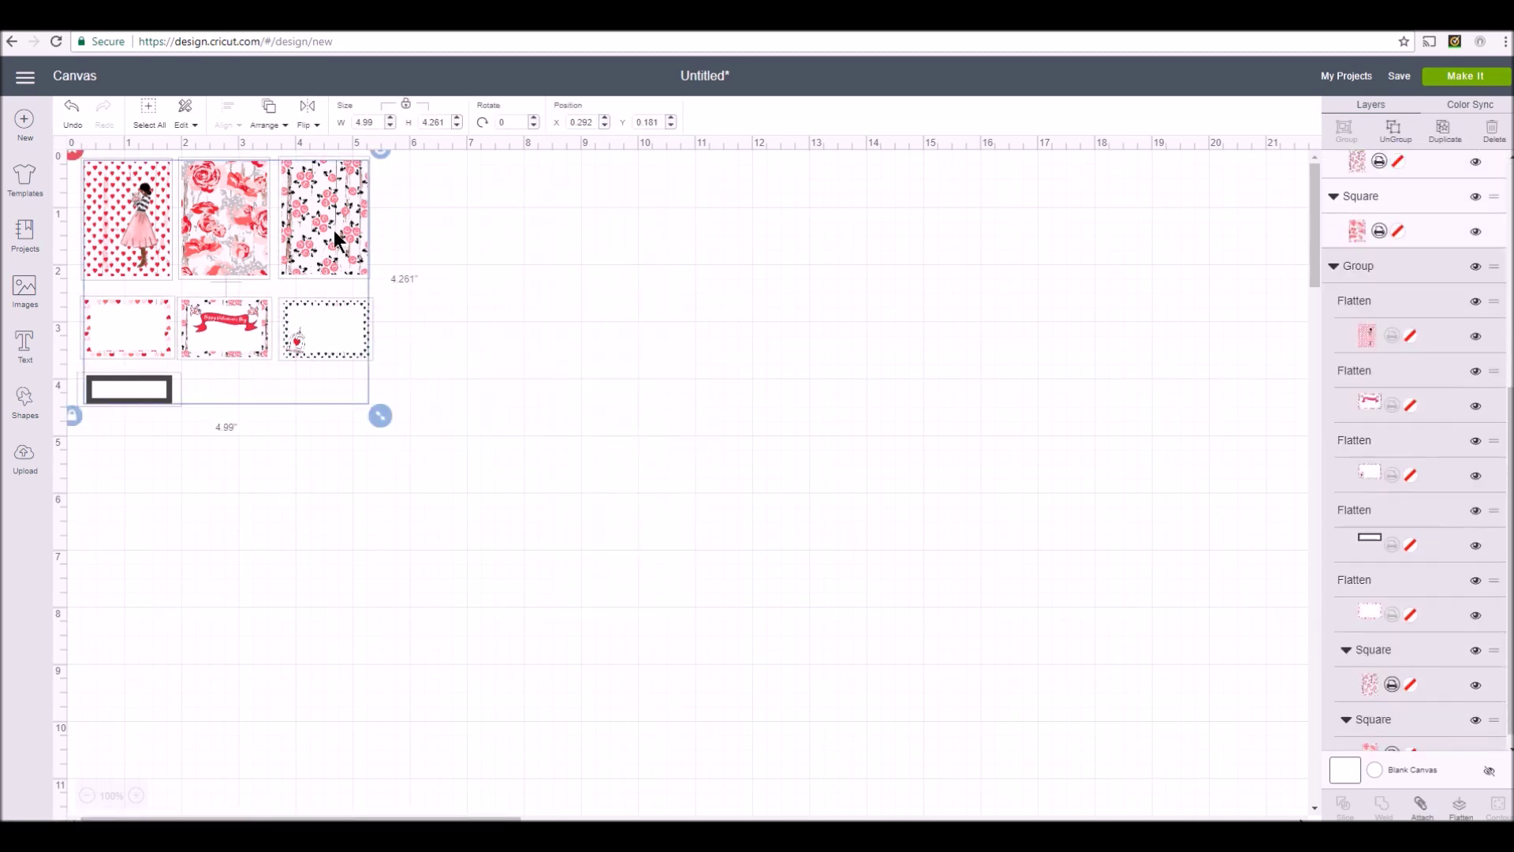
{"action": "right_click", "coordinate": [334, 233]}
{"action": "left_click", "coordinate": [361, 269]}
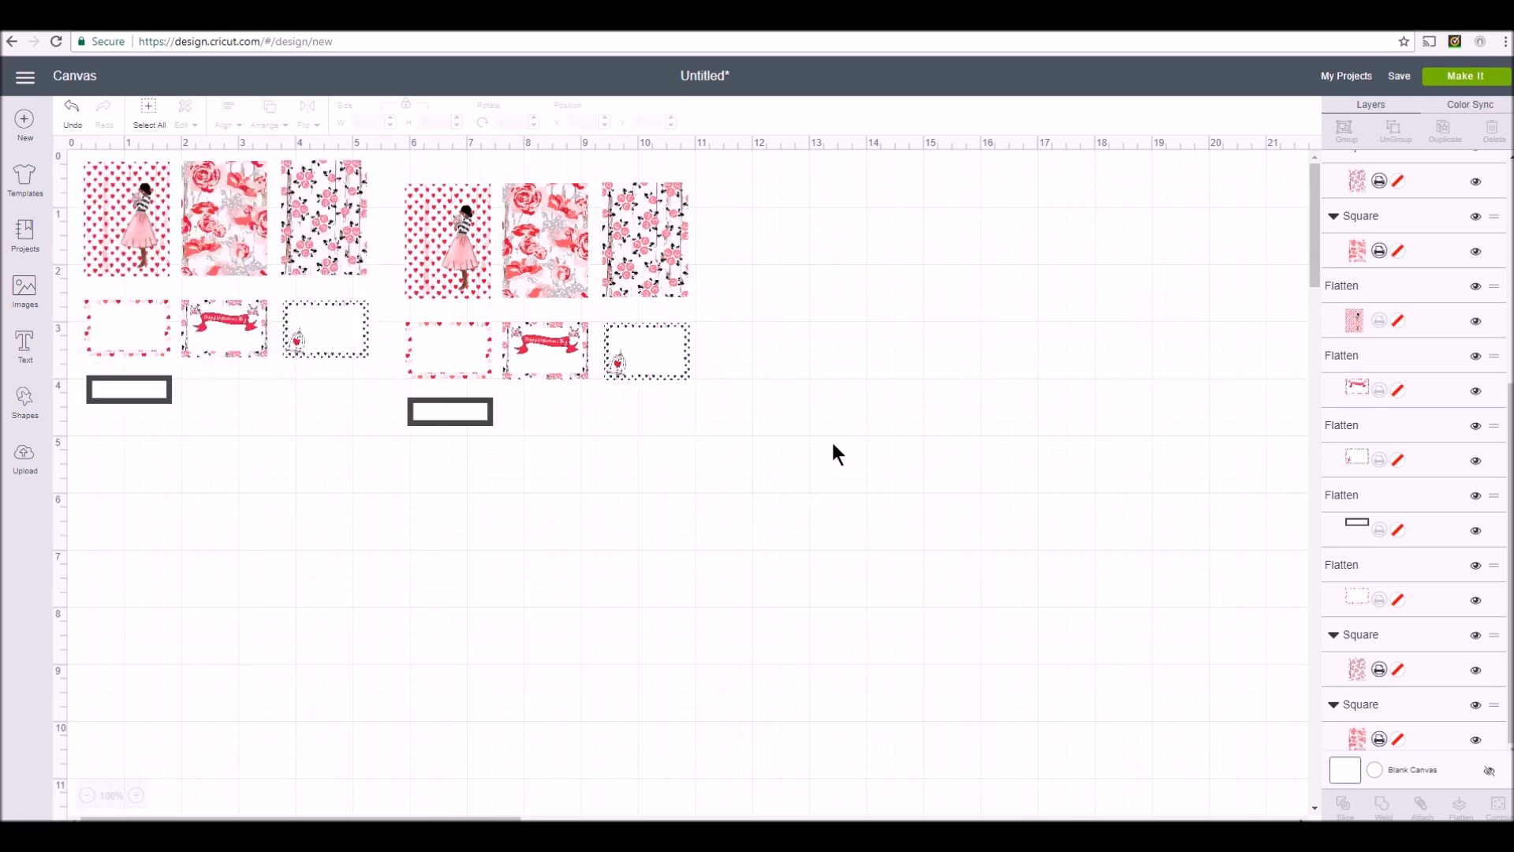
{"action": "left_click", "coordinate": [1481, 82]}
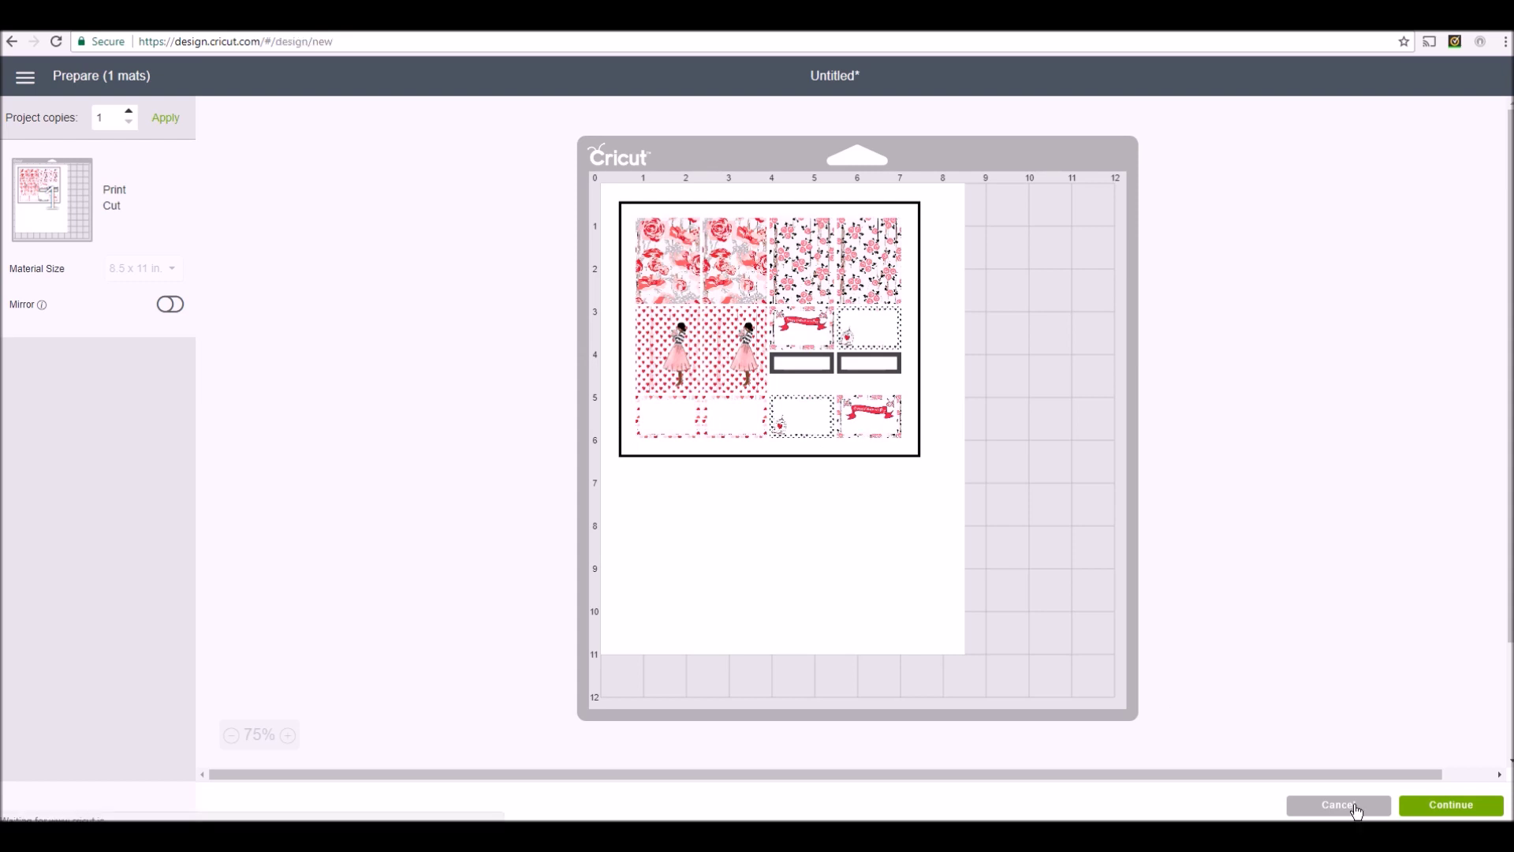
{"action": "left_click", "coordinate": [1356, 806]}
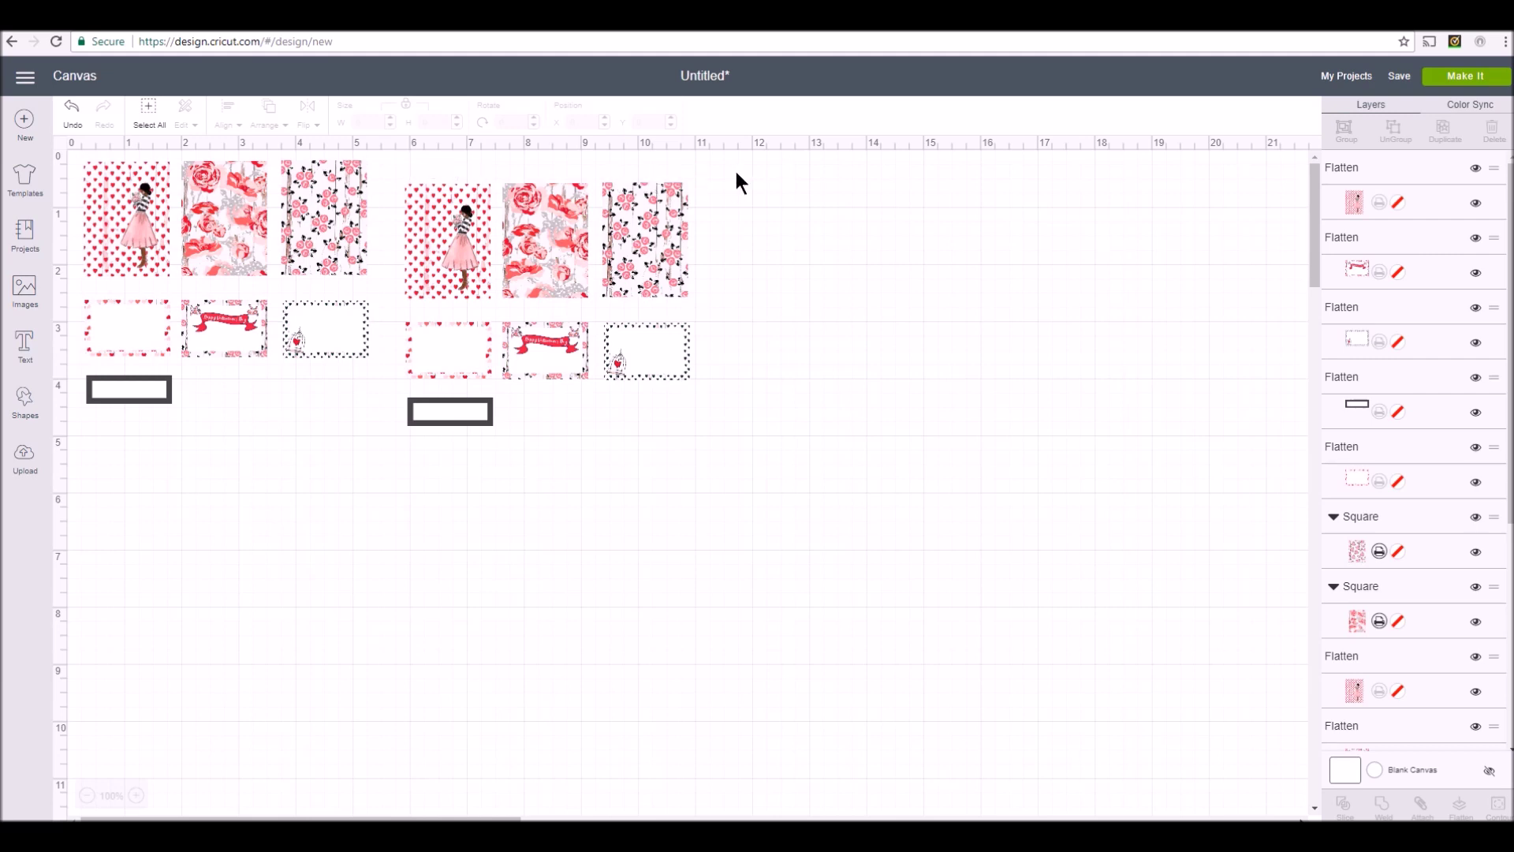
Save the project as "TPS Valentine box stickers"
{"action": "left_click", "coordinate": [1401, 76]}
{"action": "left_click", "coordinate": [697, 151]}
{"action": "type", "text": "TPS Val"}
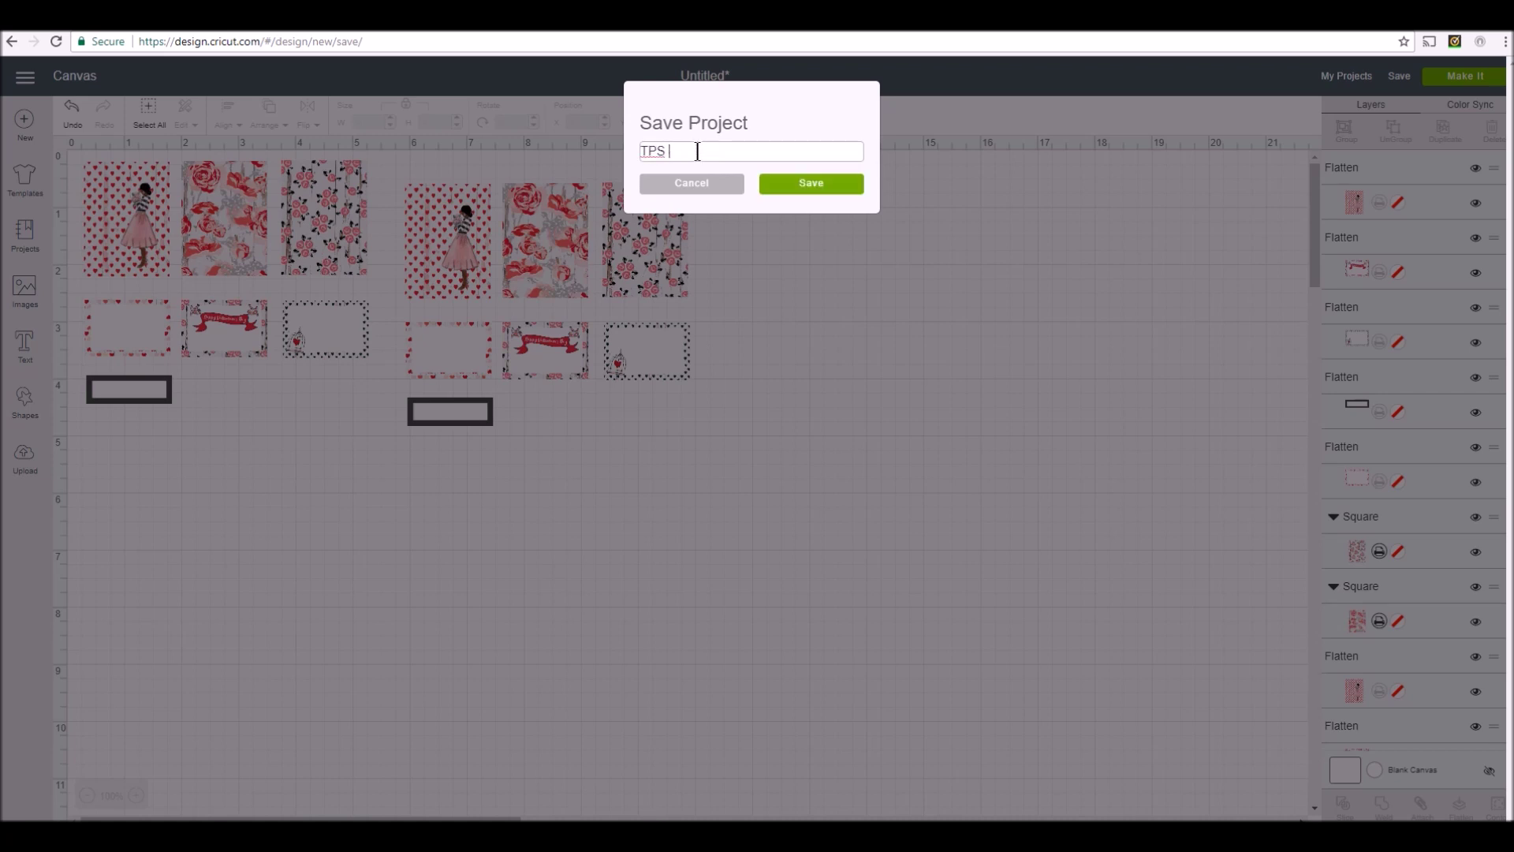
{"action": "type", "text": "entine box stickers"}
{"action": "left_click", "coordinate": [832, 181]}
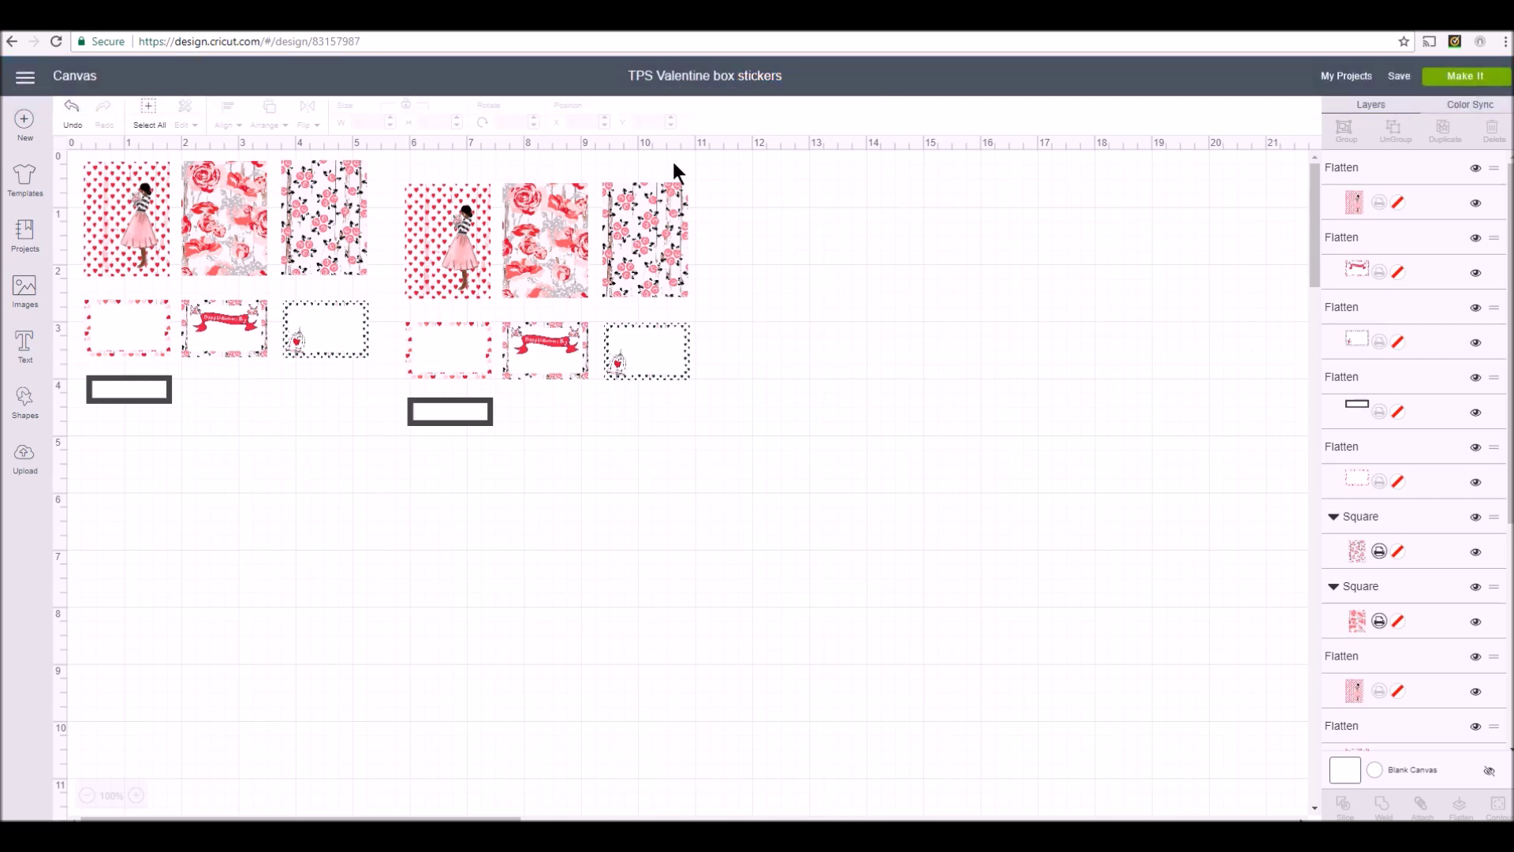
Proceed through the mat preview to the print setup and choose the Canon MB2000 series Printer
{"action": "left_click", "coordinate": [1465, 75]}
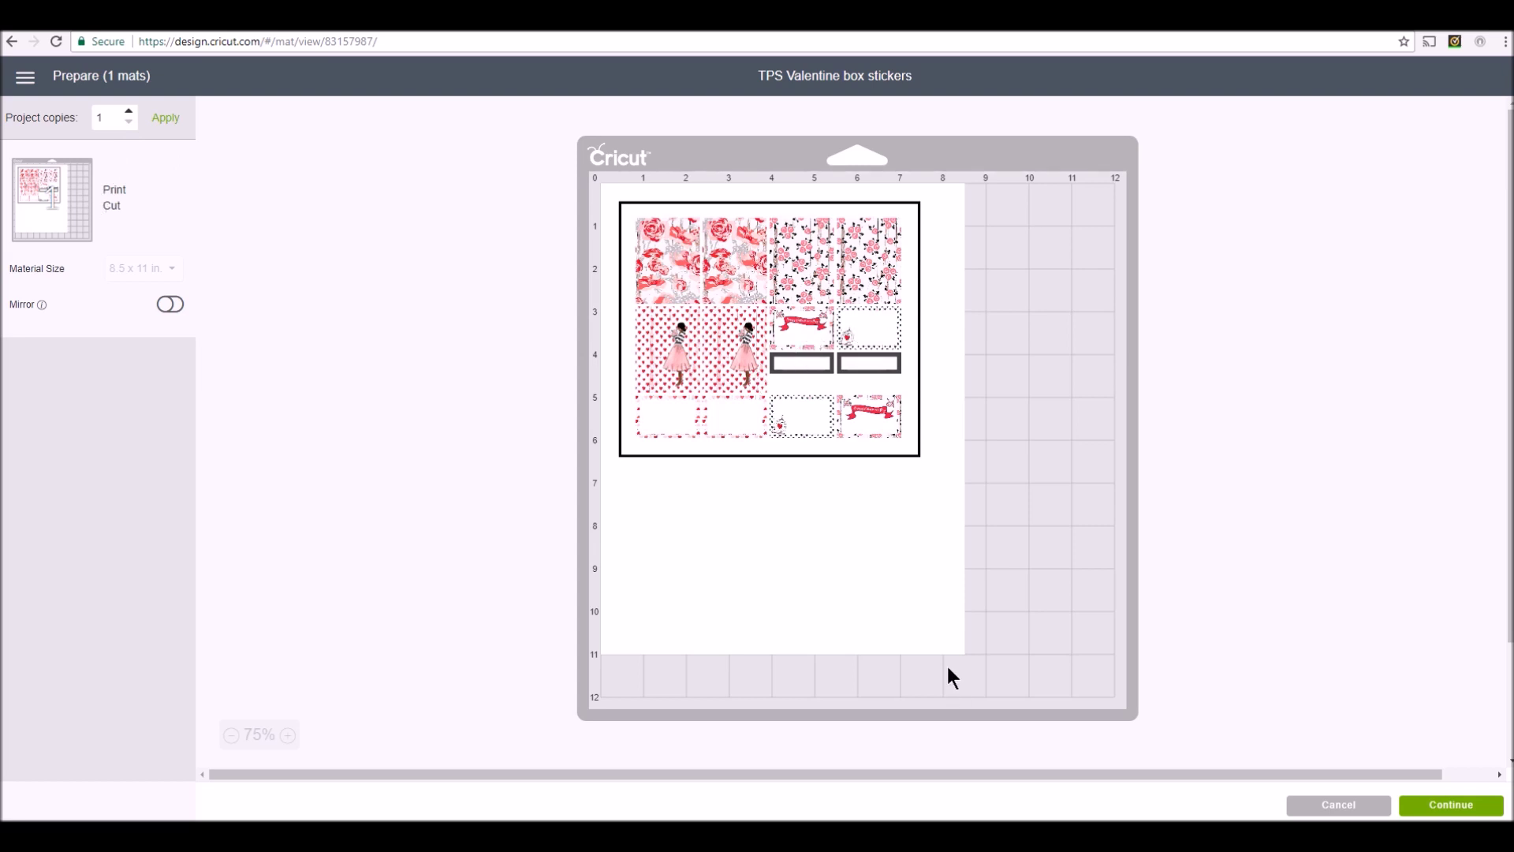
{"action": "left_click", "coordinate": [1430, 811]}
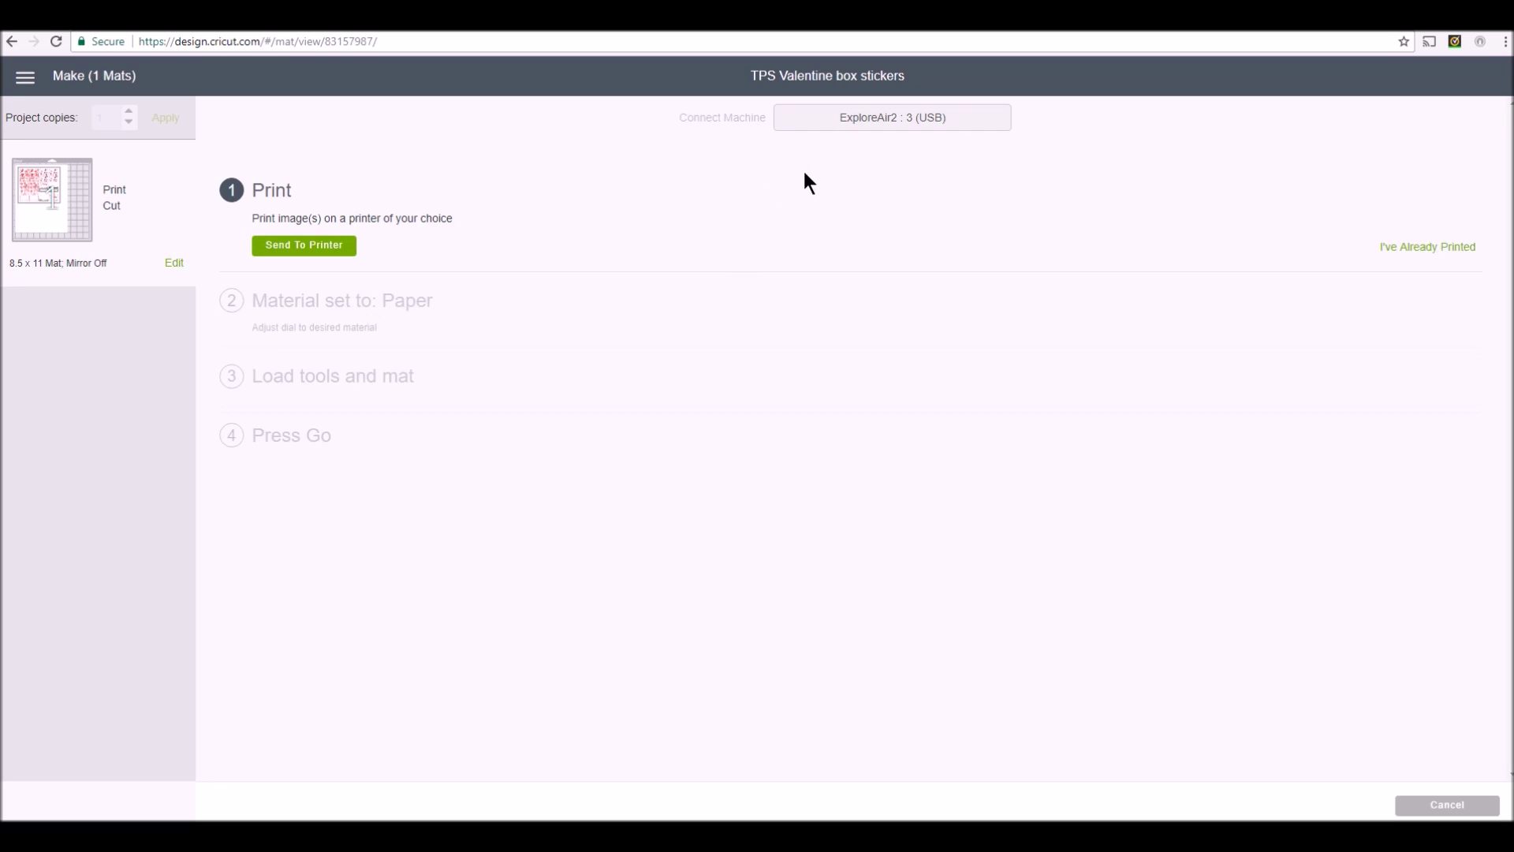
{"action": "left_click", "coordinate": [315, 247]}
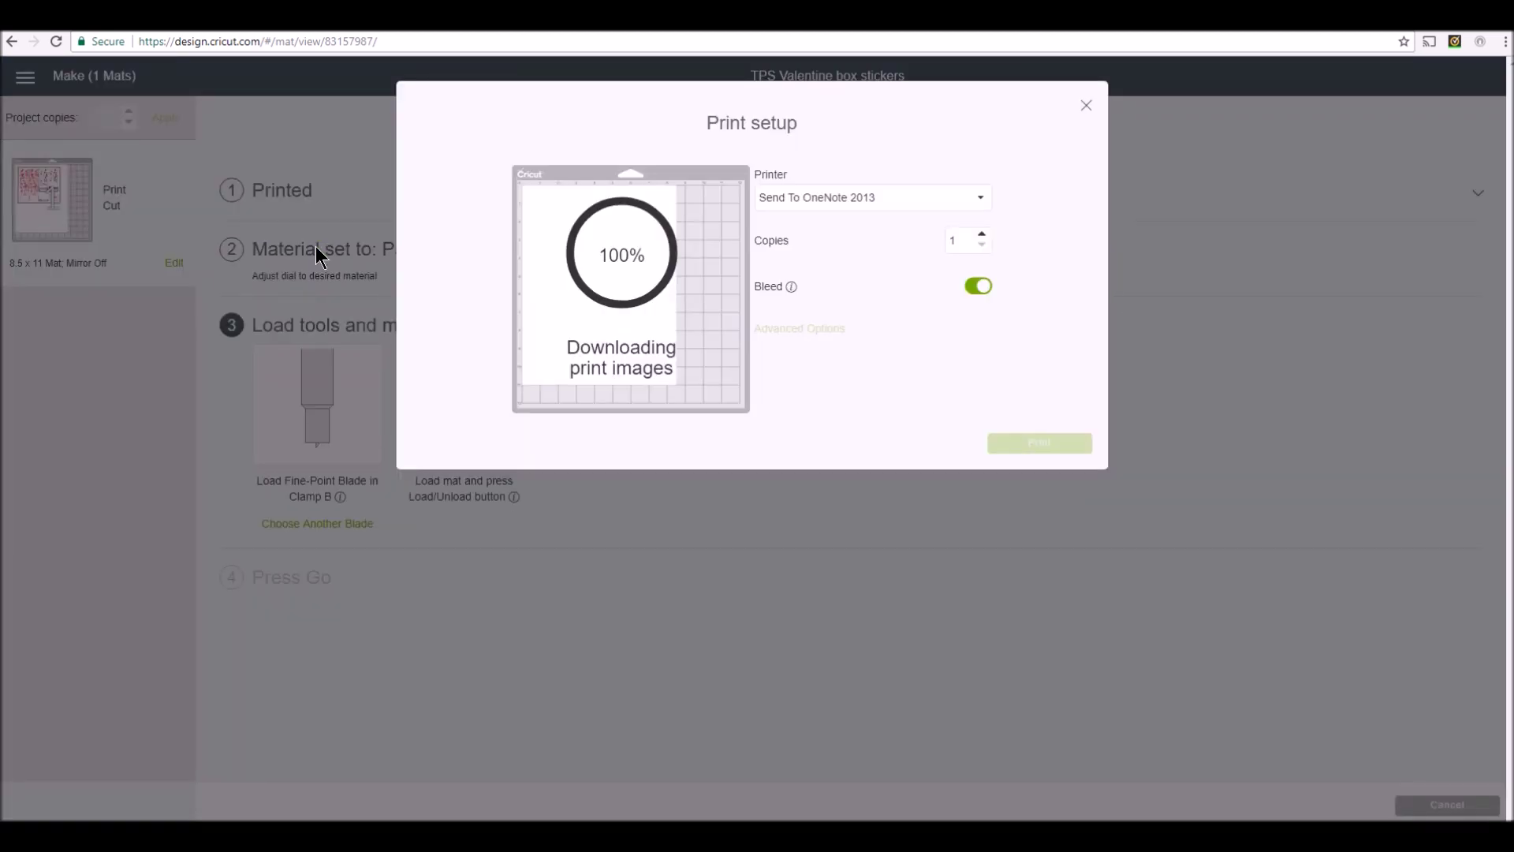
{"action": "left_click", "coordinate": [982, 202]}
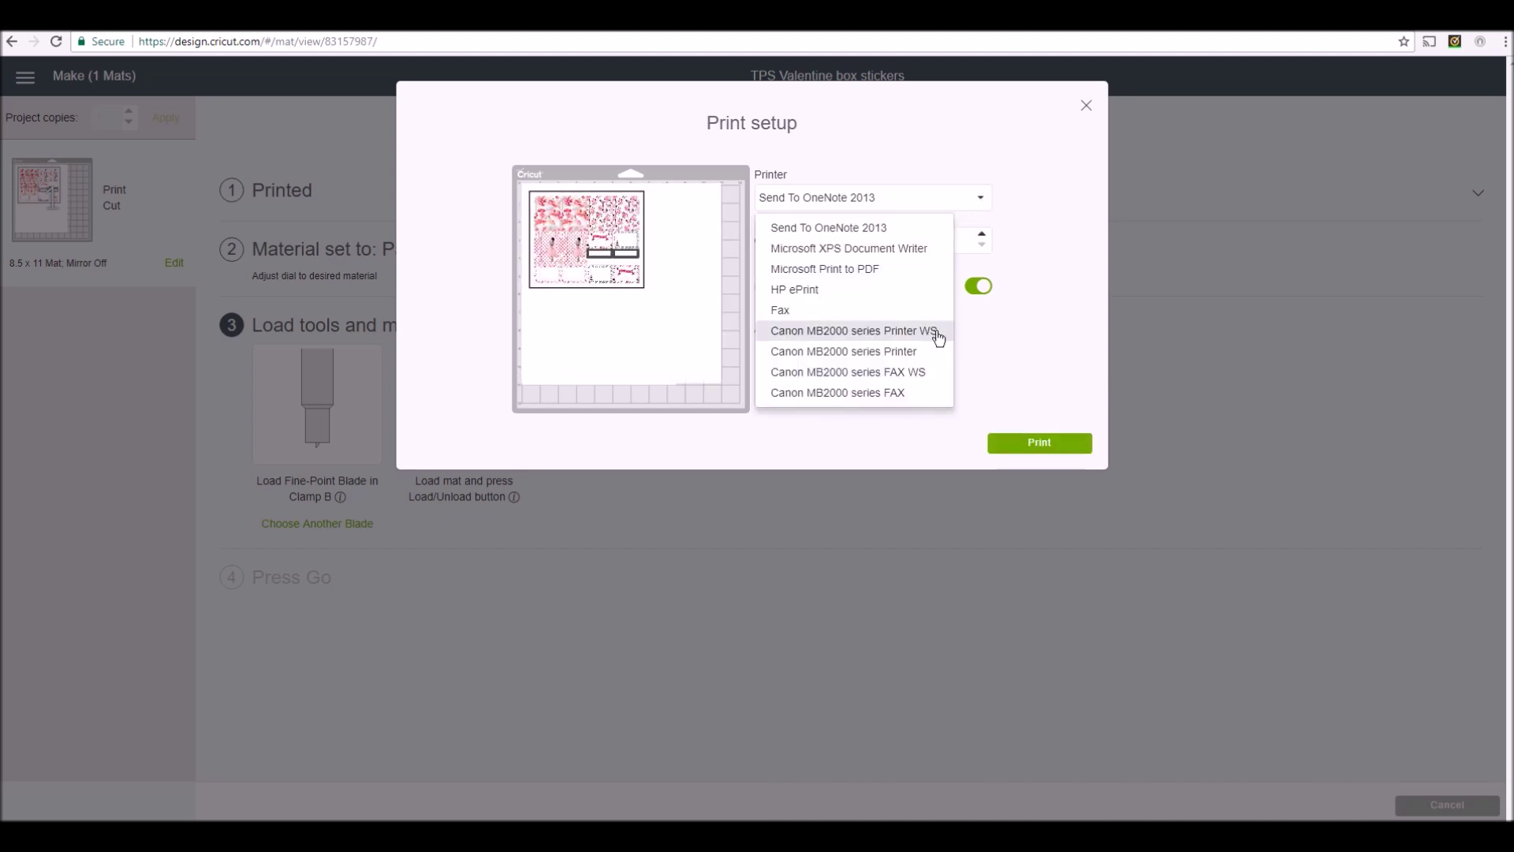
{"action": "left_click", "coordinate": [923, 353]}
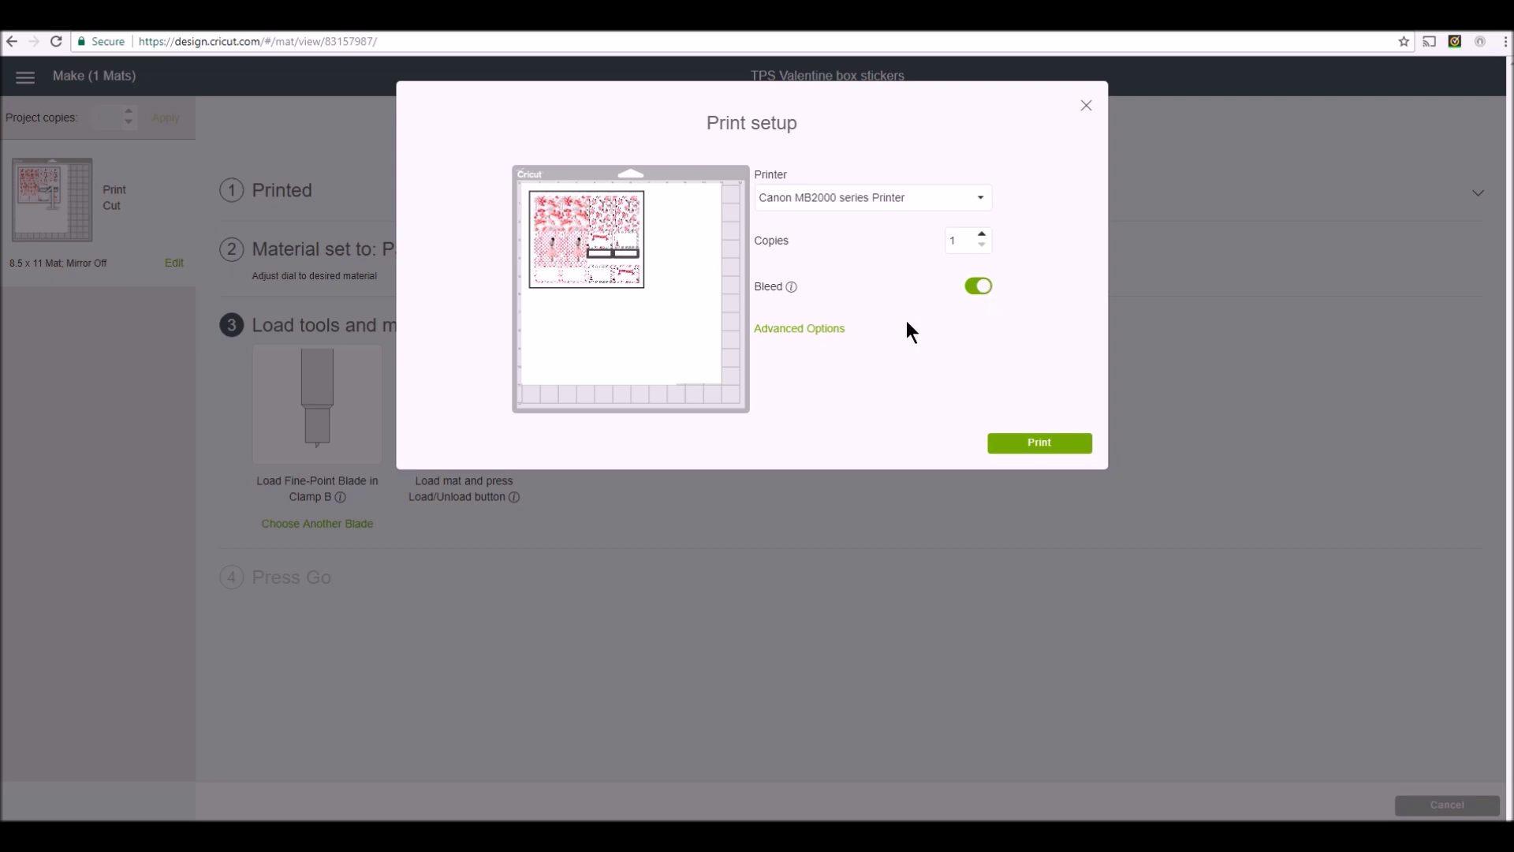
Close the print setup without printing and cancel the cut to return to the canvas
{"action": "left_click", "coordinate": [1085, 106]}
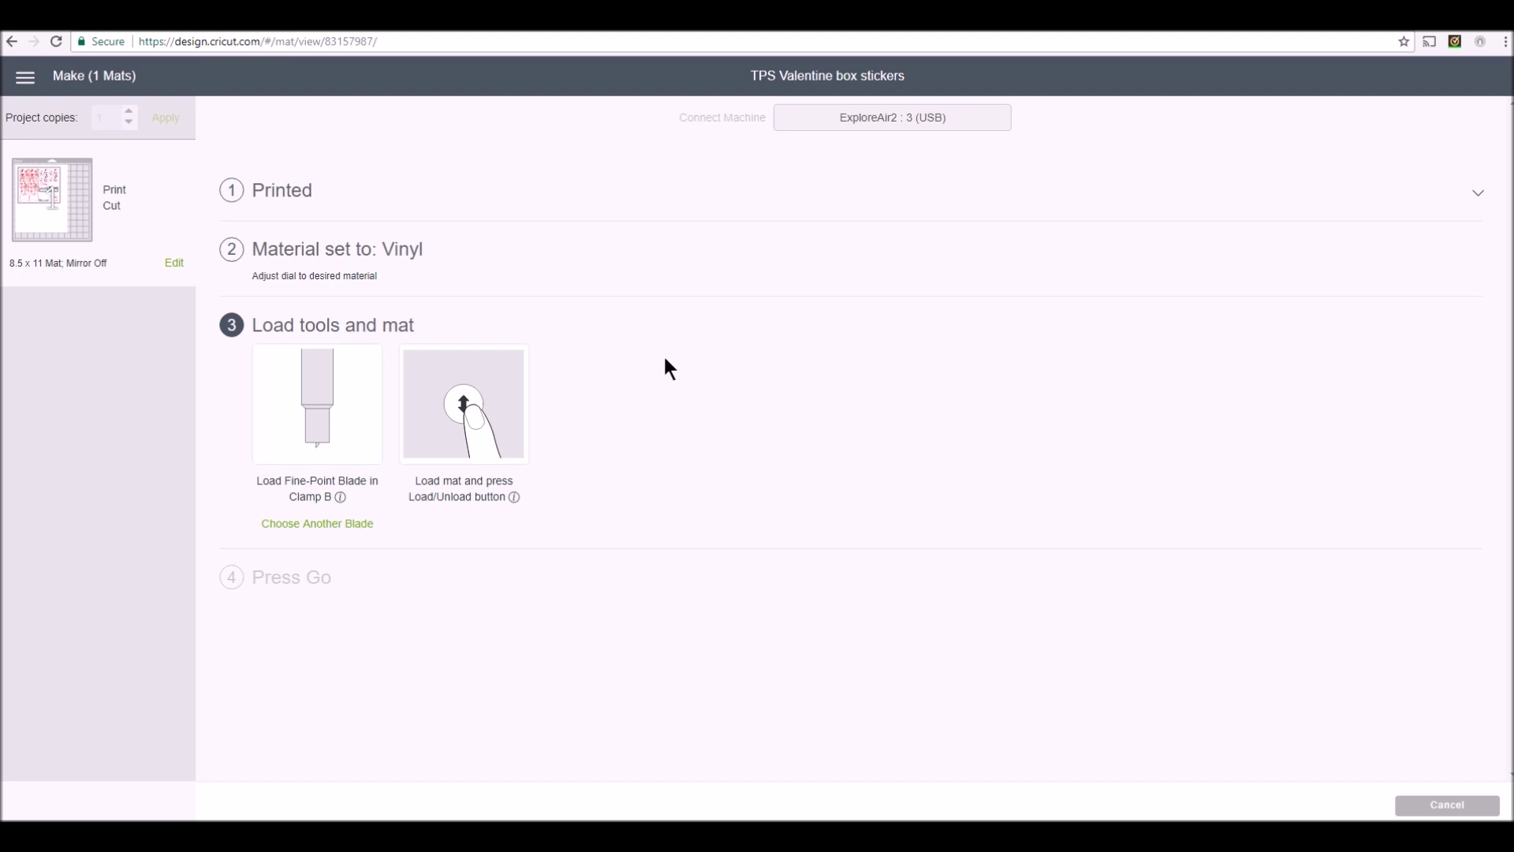
{"action": "left_click", "coordinate": [1438, 806]}
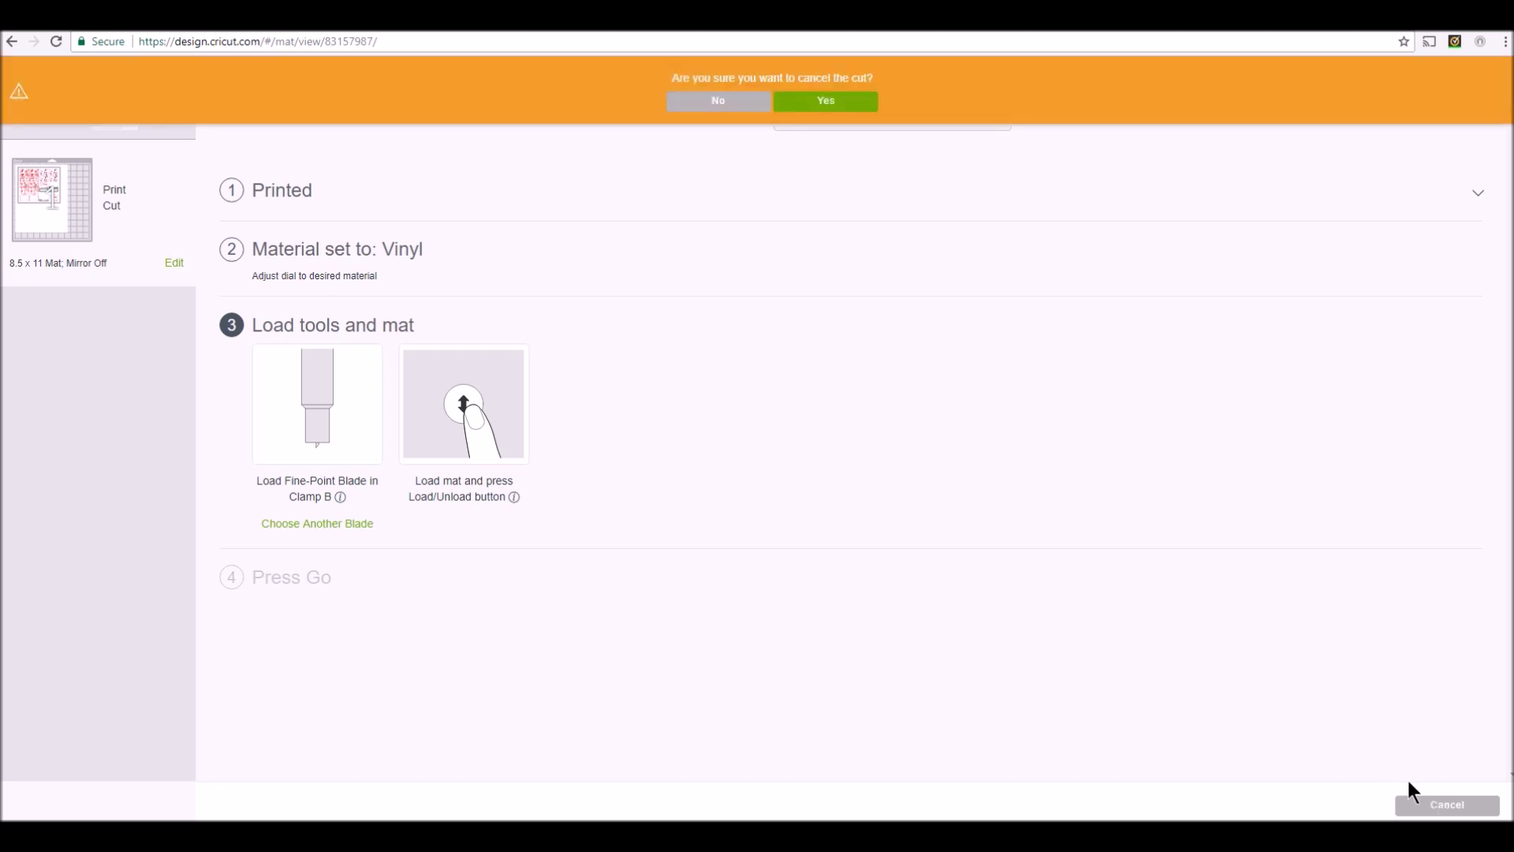
{"action": "left_click", "coordinate": [805, 102]}
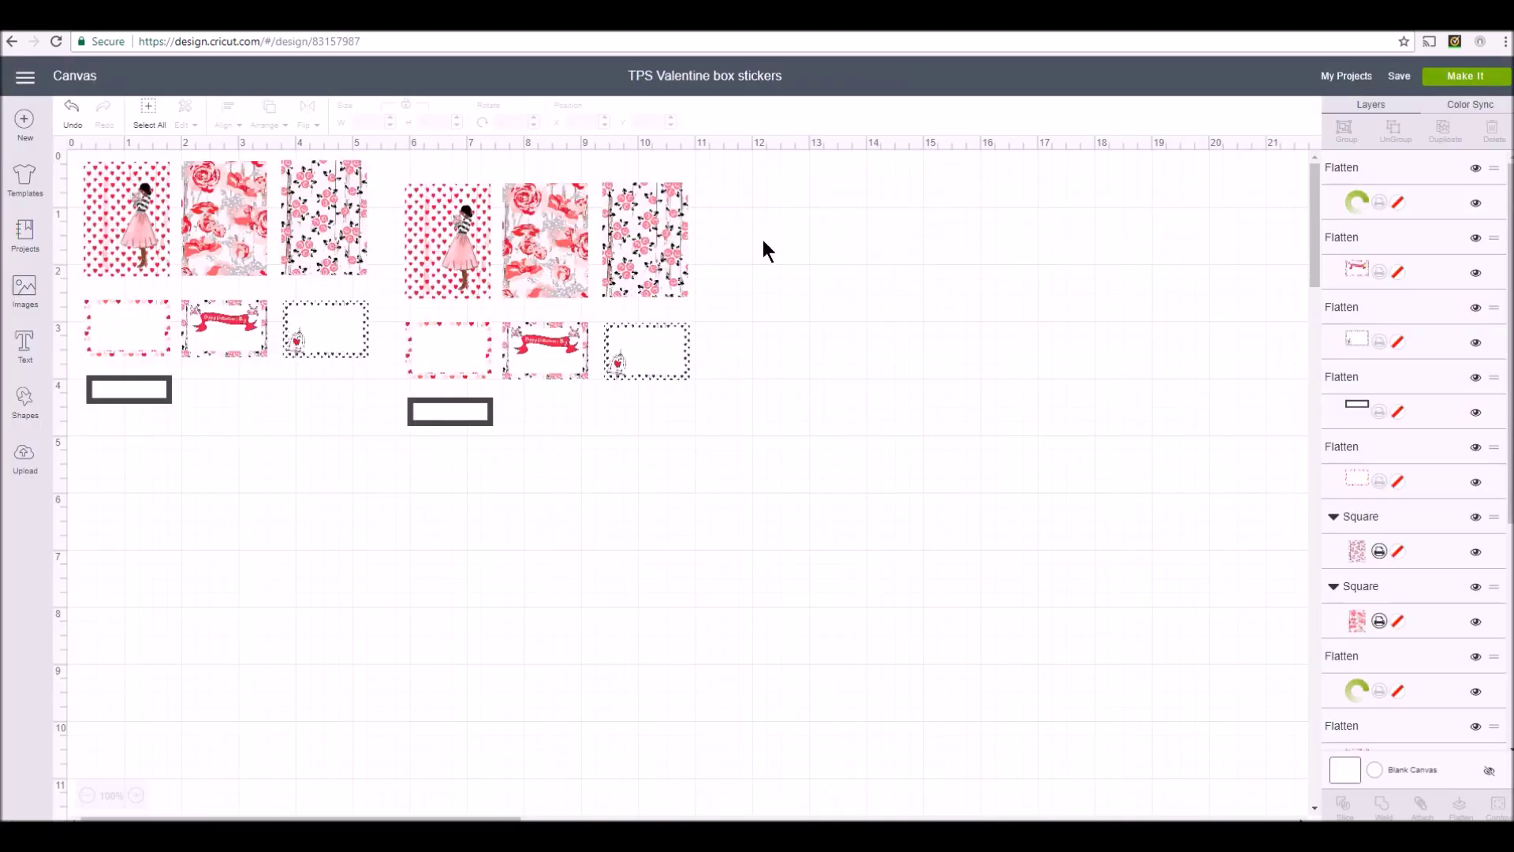